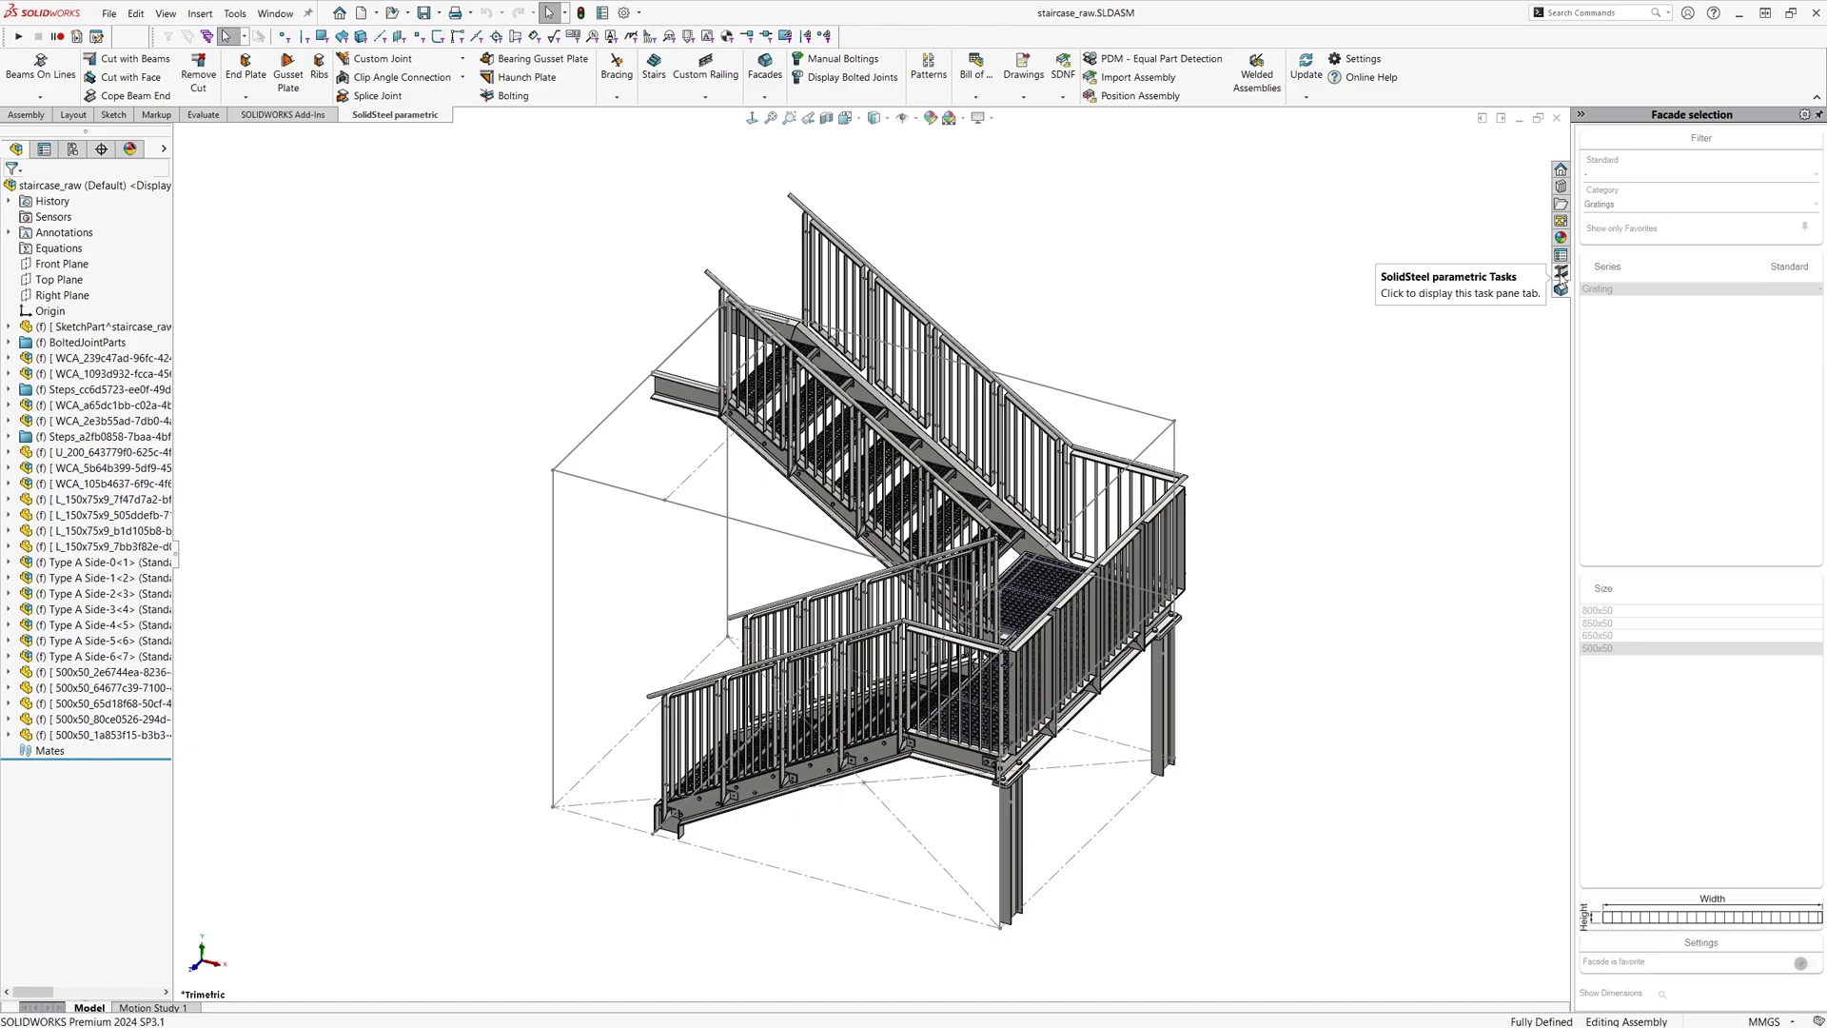
- Update position numbers for all staircase parts and expand the Facades group
click(1559, 275)
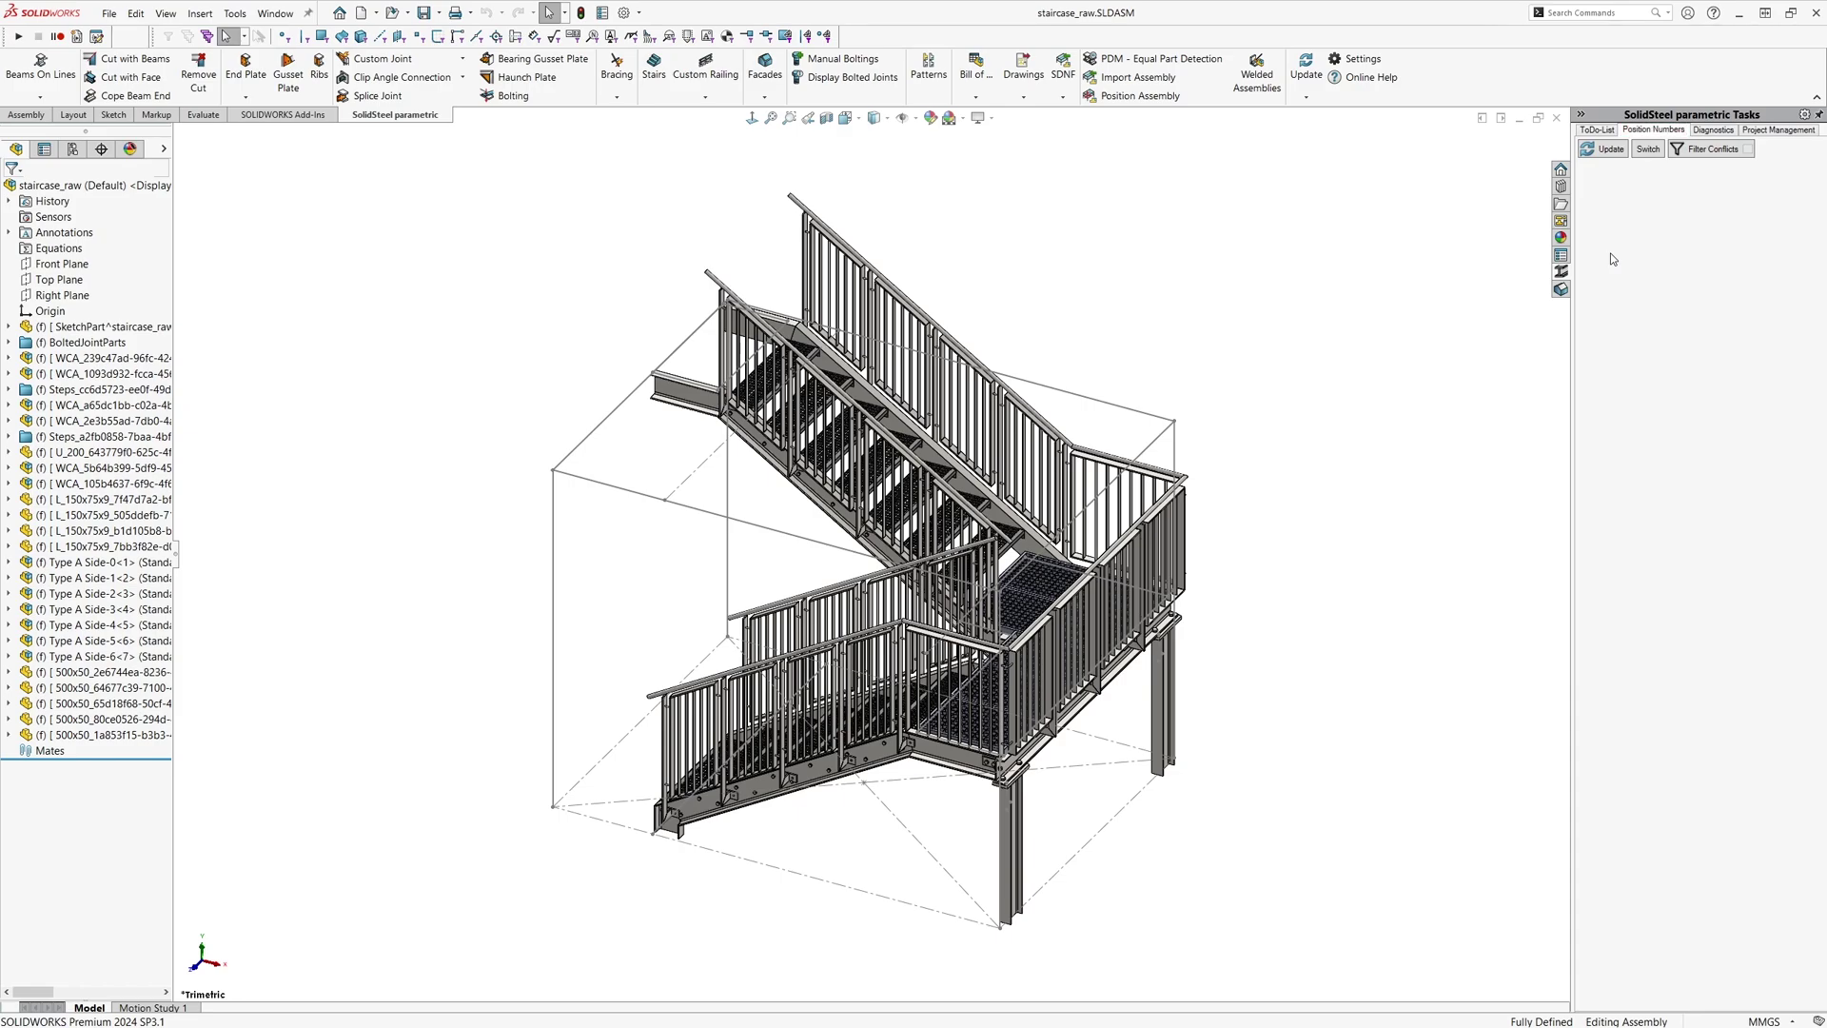
click(1604, 153)
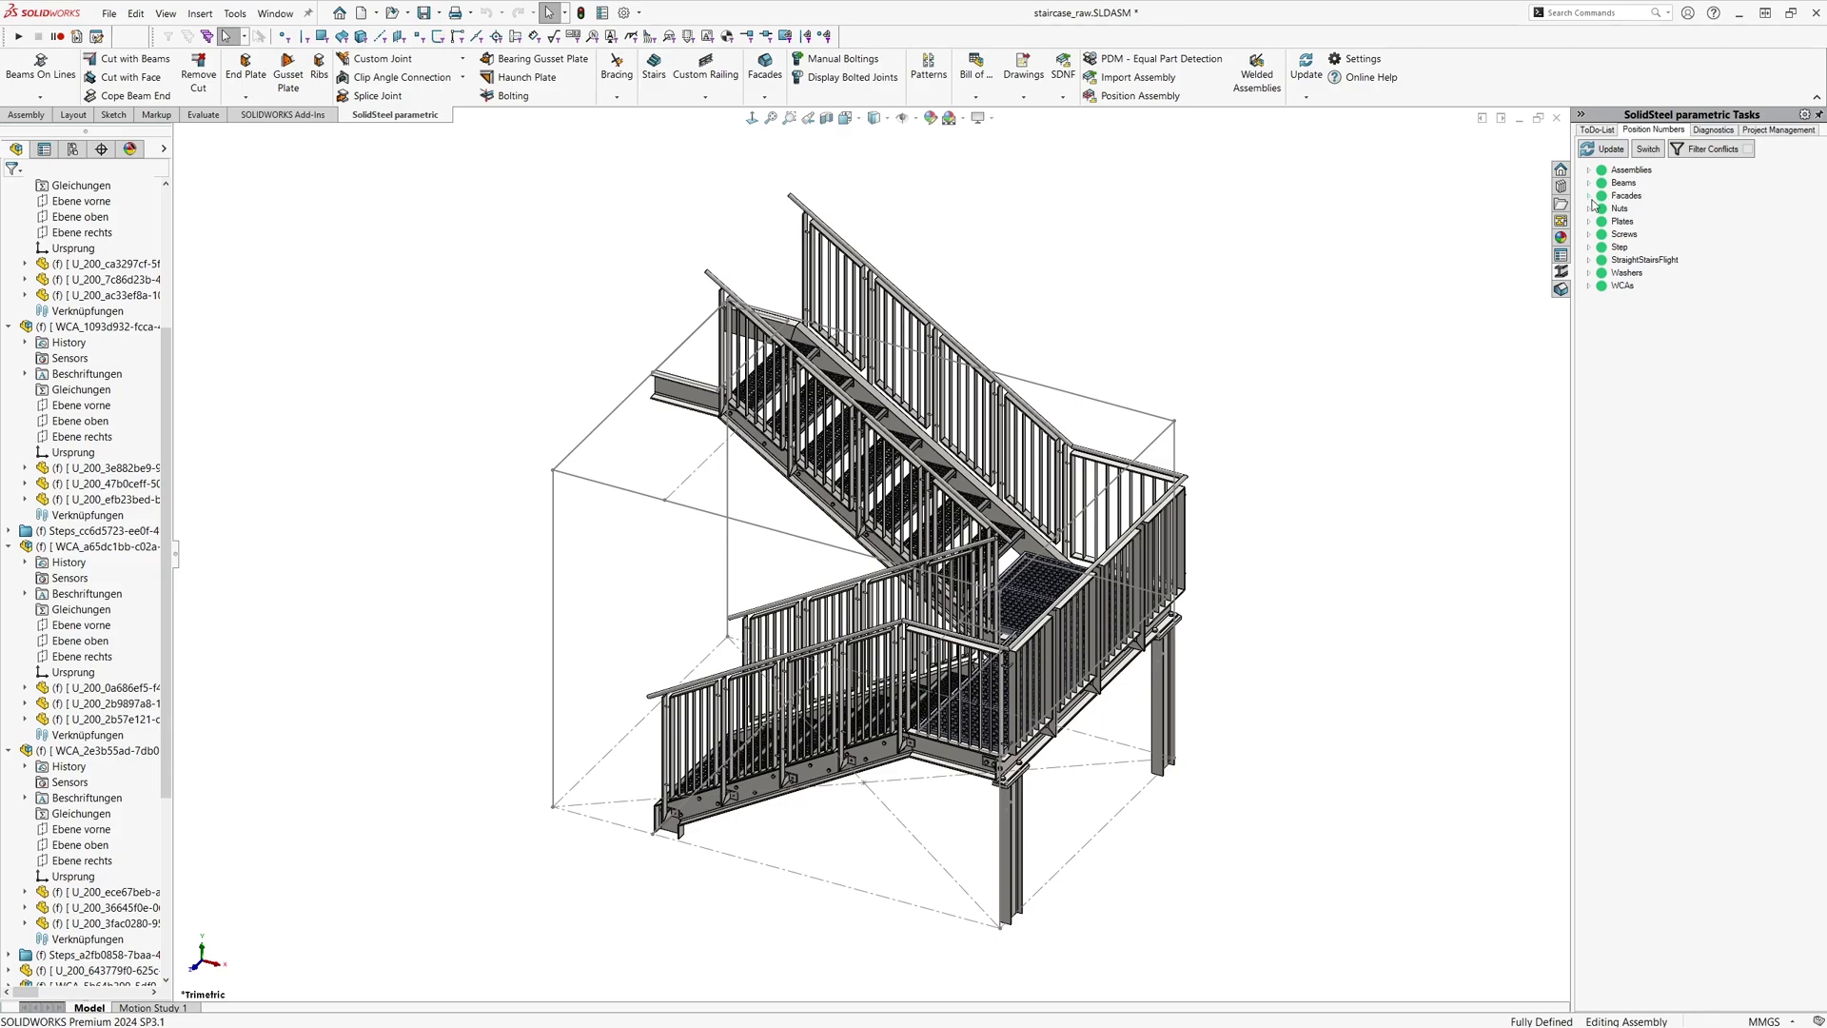
click(1590, 196)
- Inspect the three grating pieces listed under PosNr. 3000
click(1604, 208)
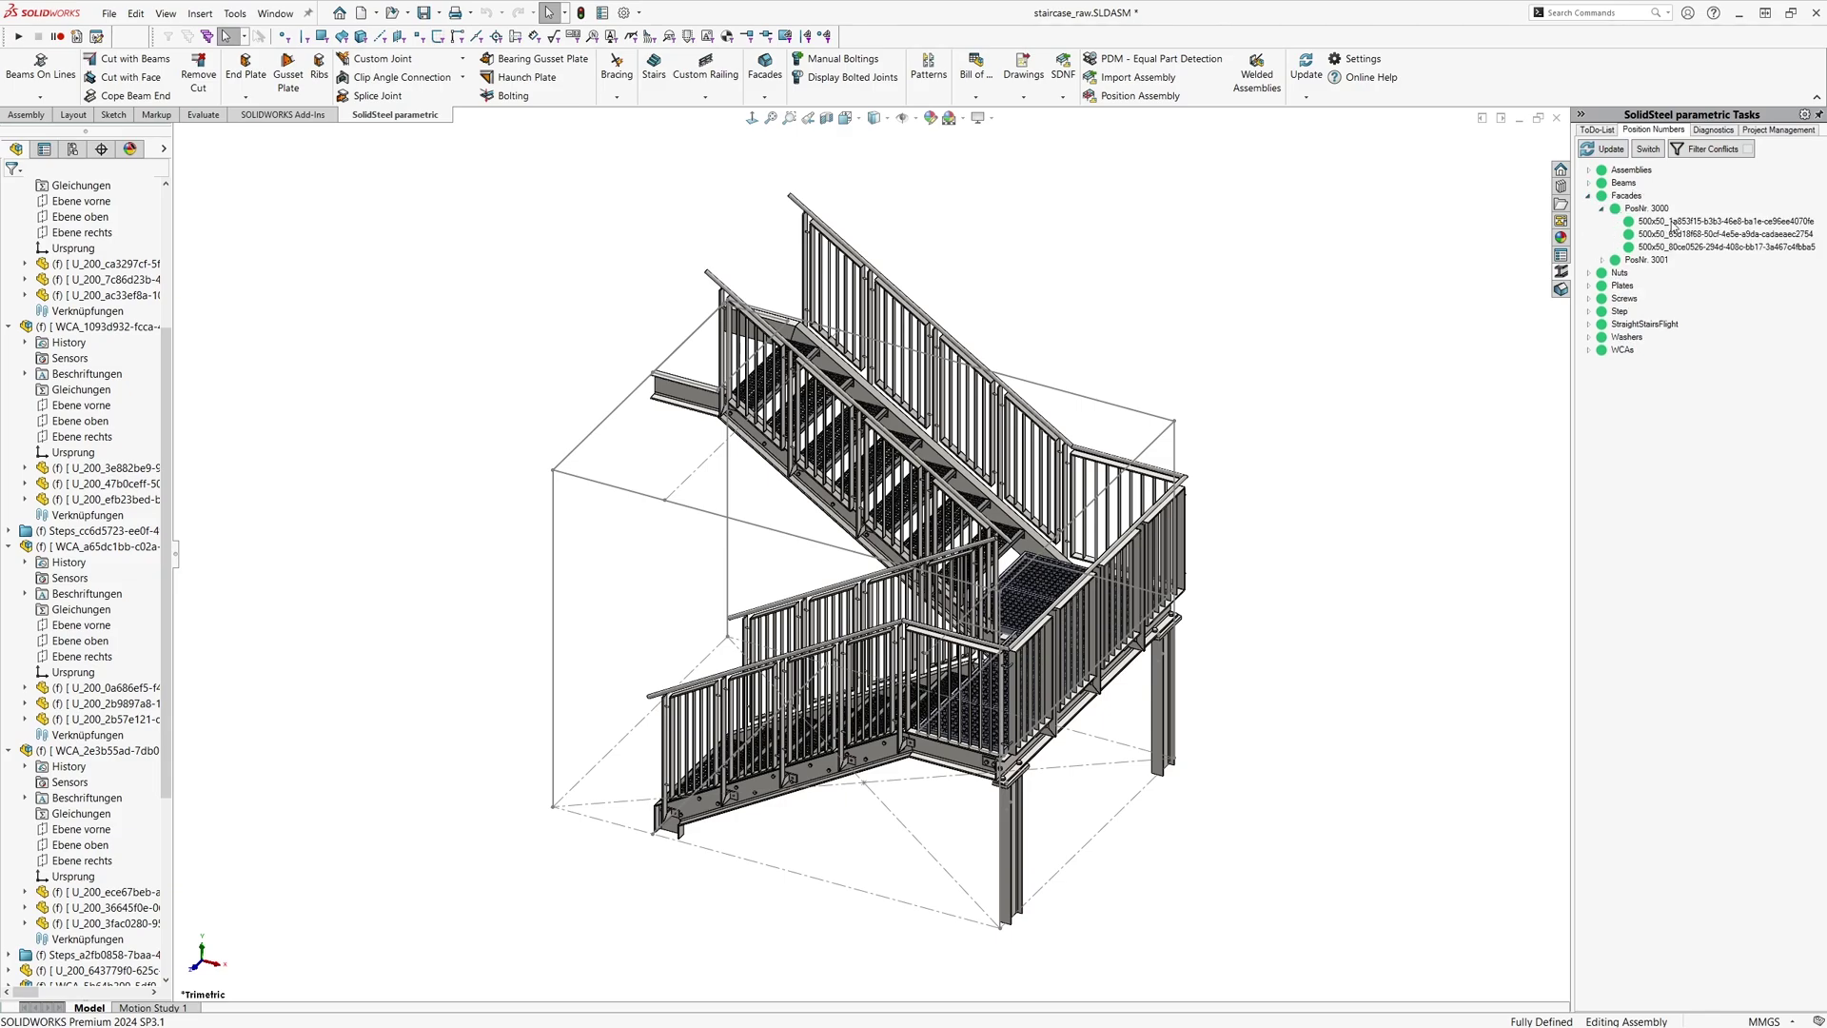
click(1670, 221)
click(1676, 235)
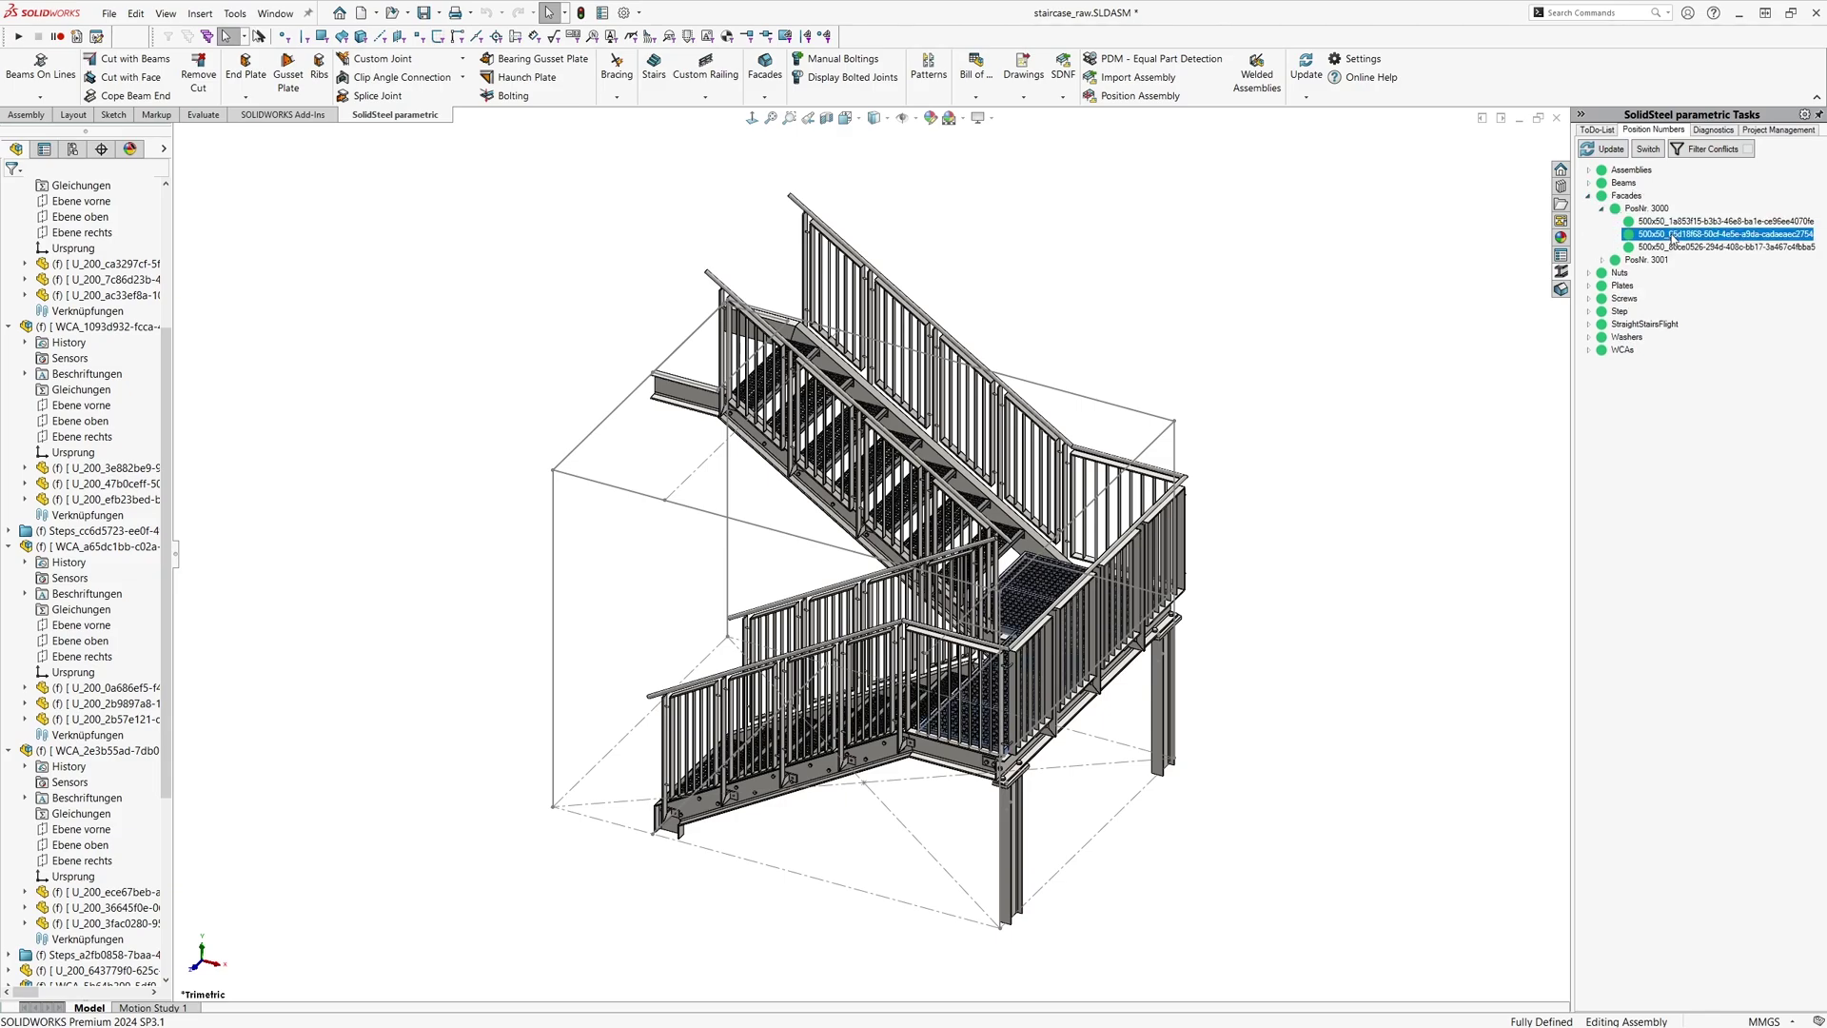
click(1674, 246)
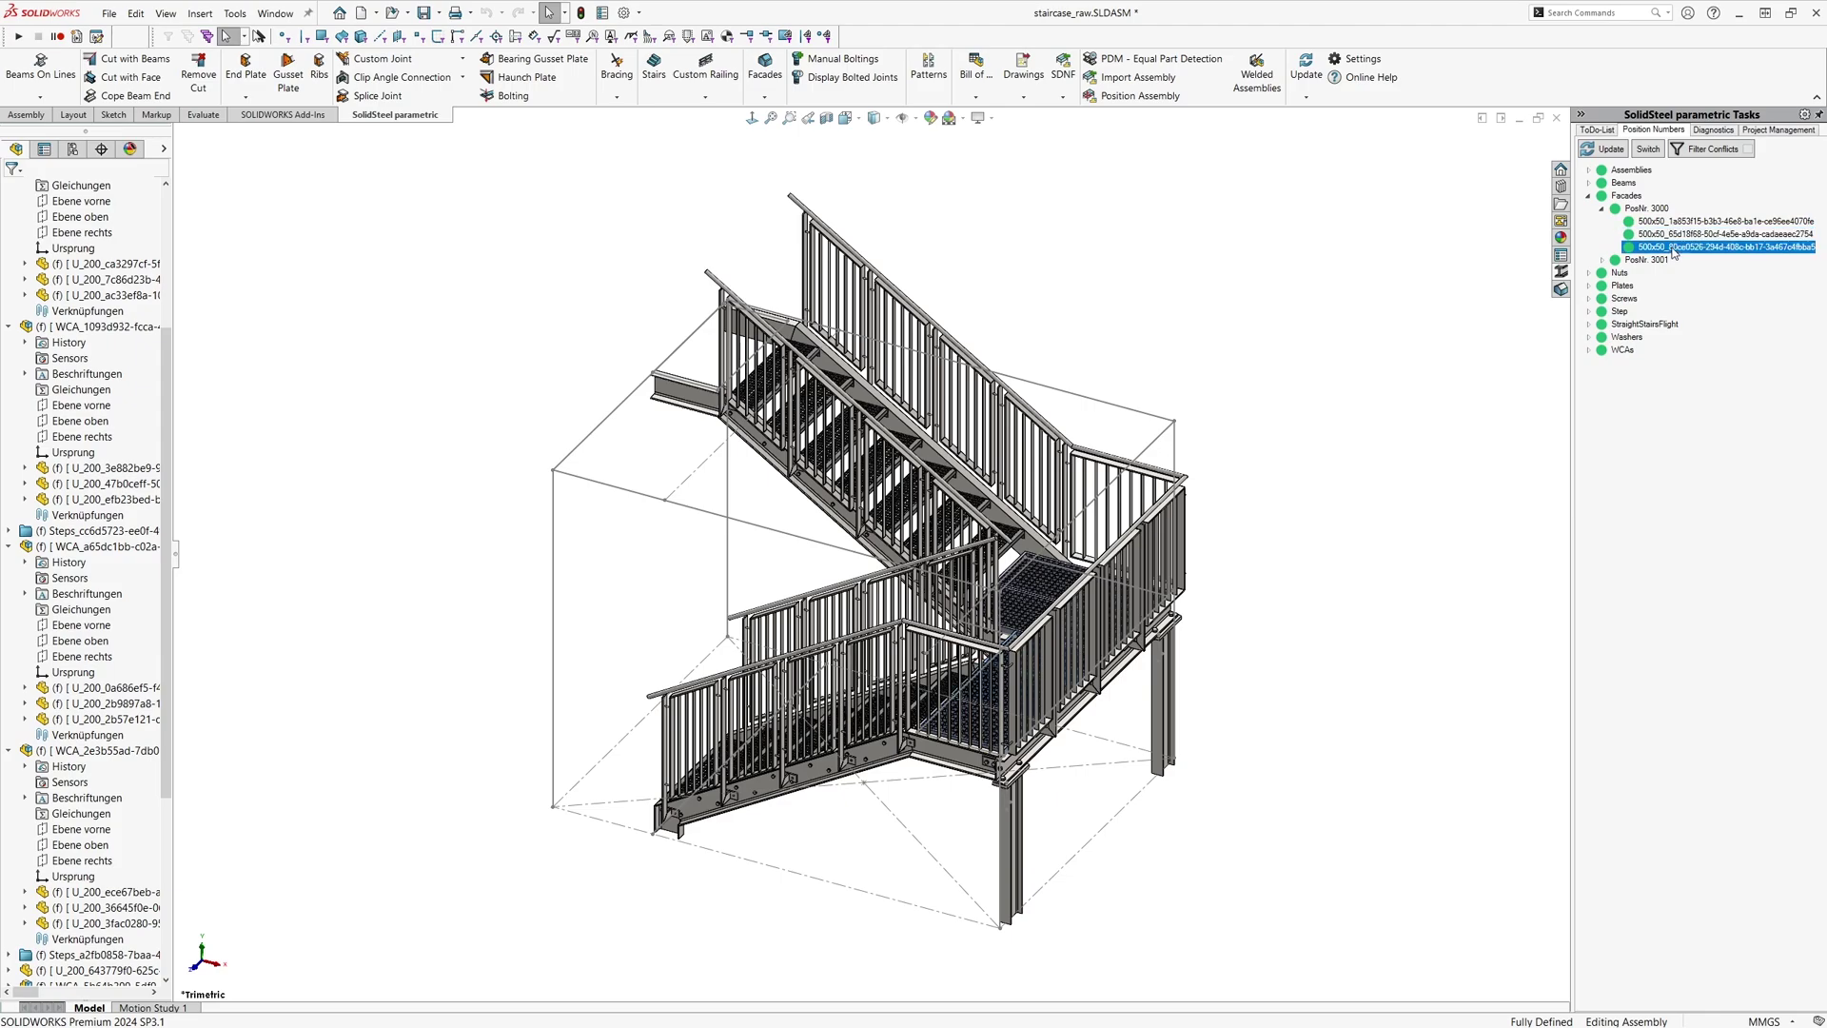
- Inspect the two grating pieces under PosNr. 3001, then clear the highlight
click(1607, 261)
click(1669, 273)
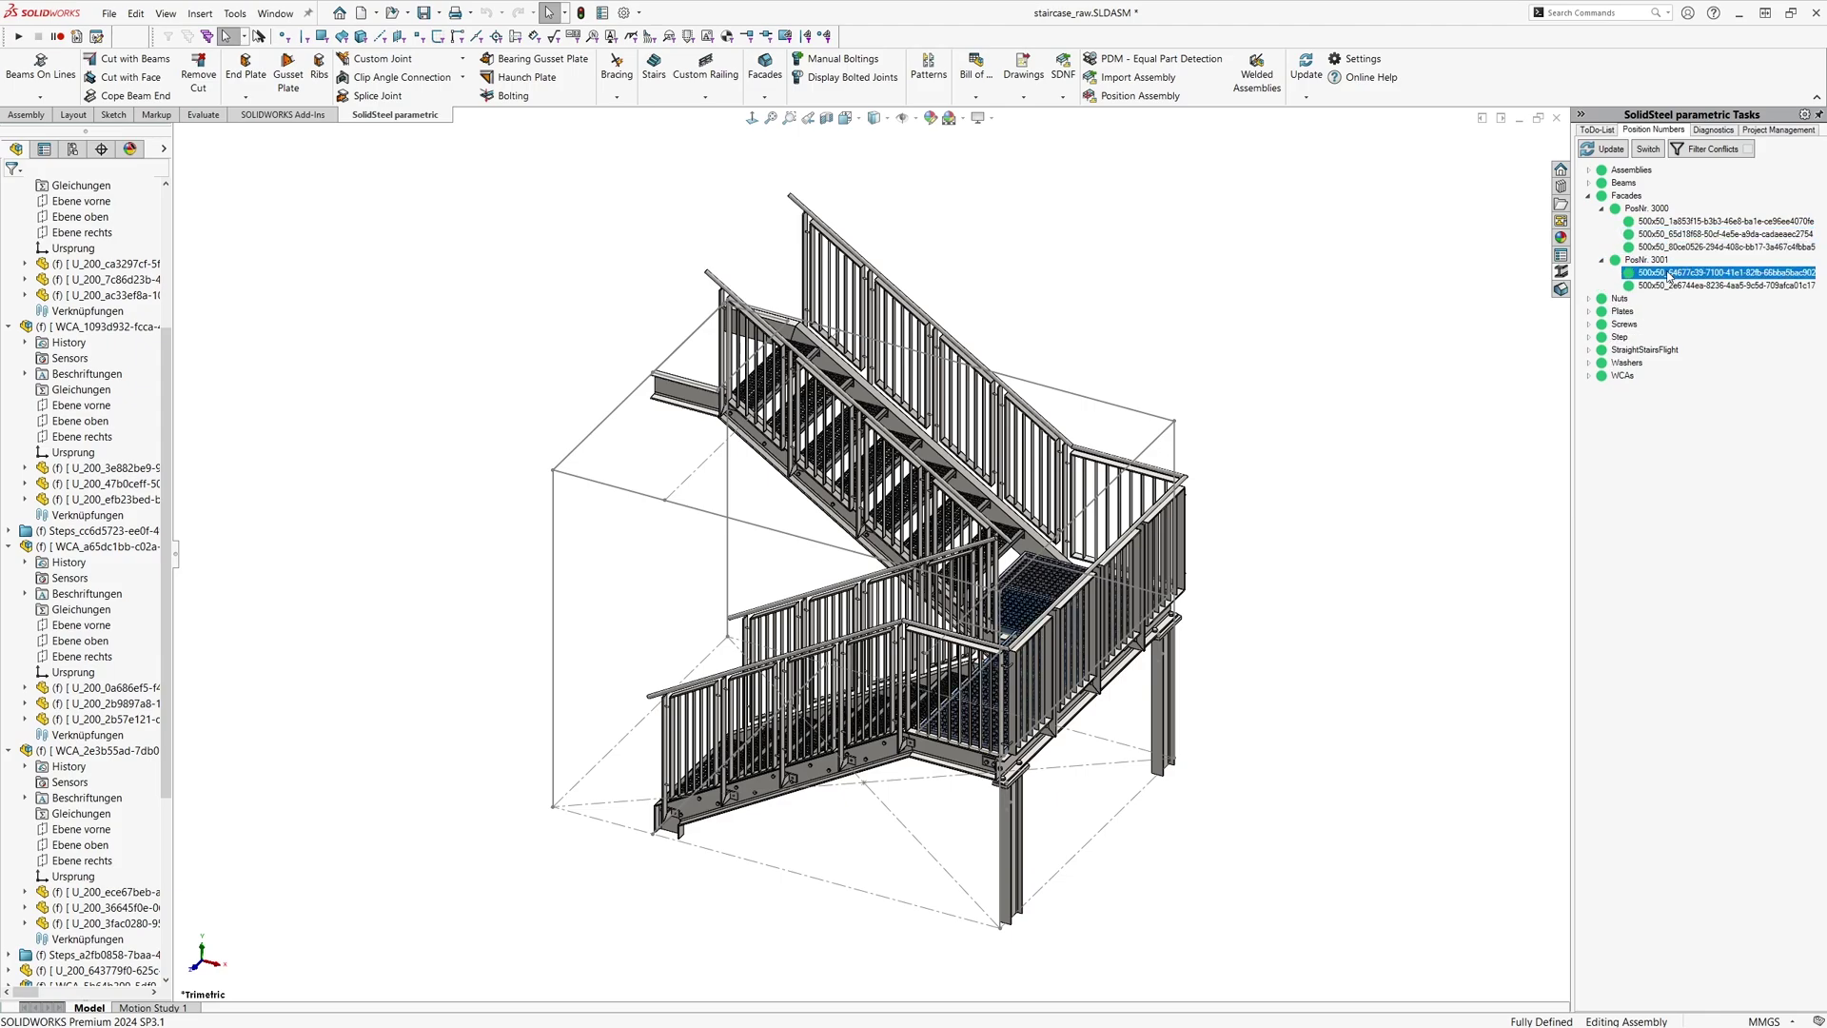
click(1675, 287)
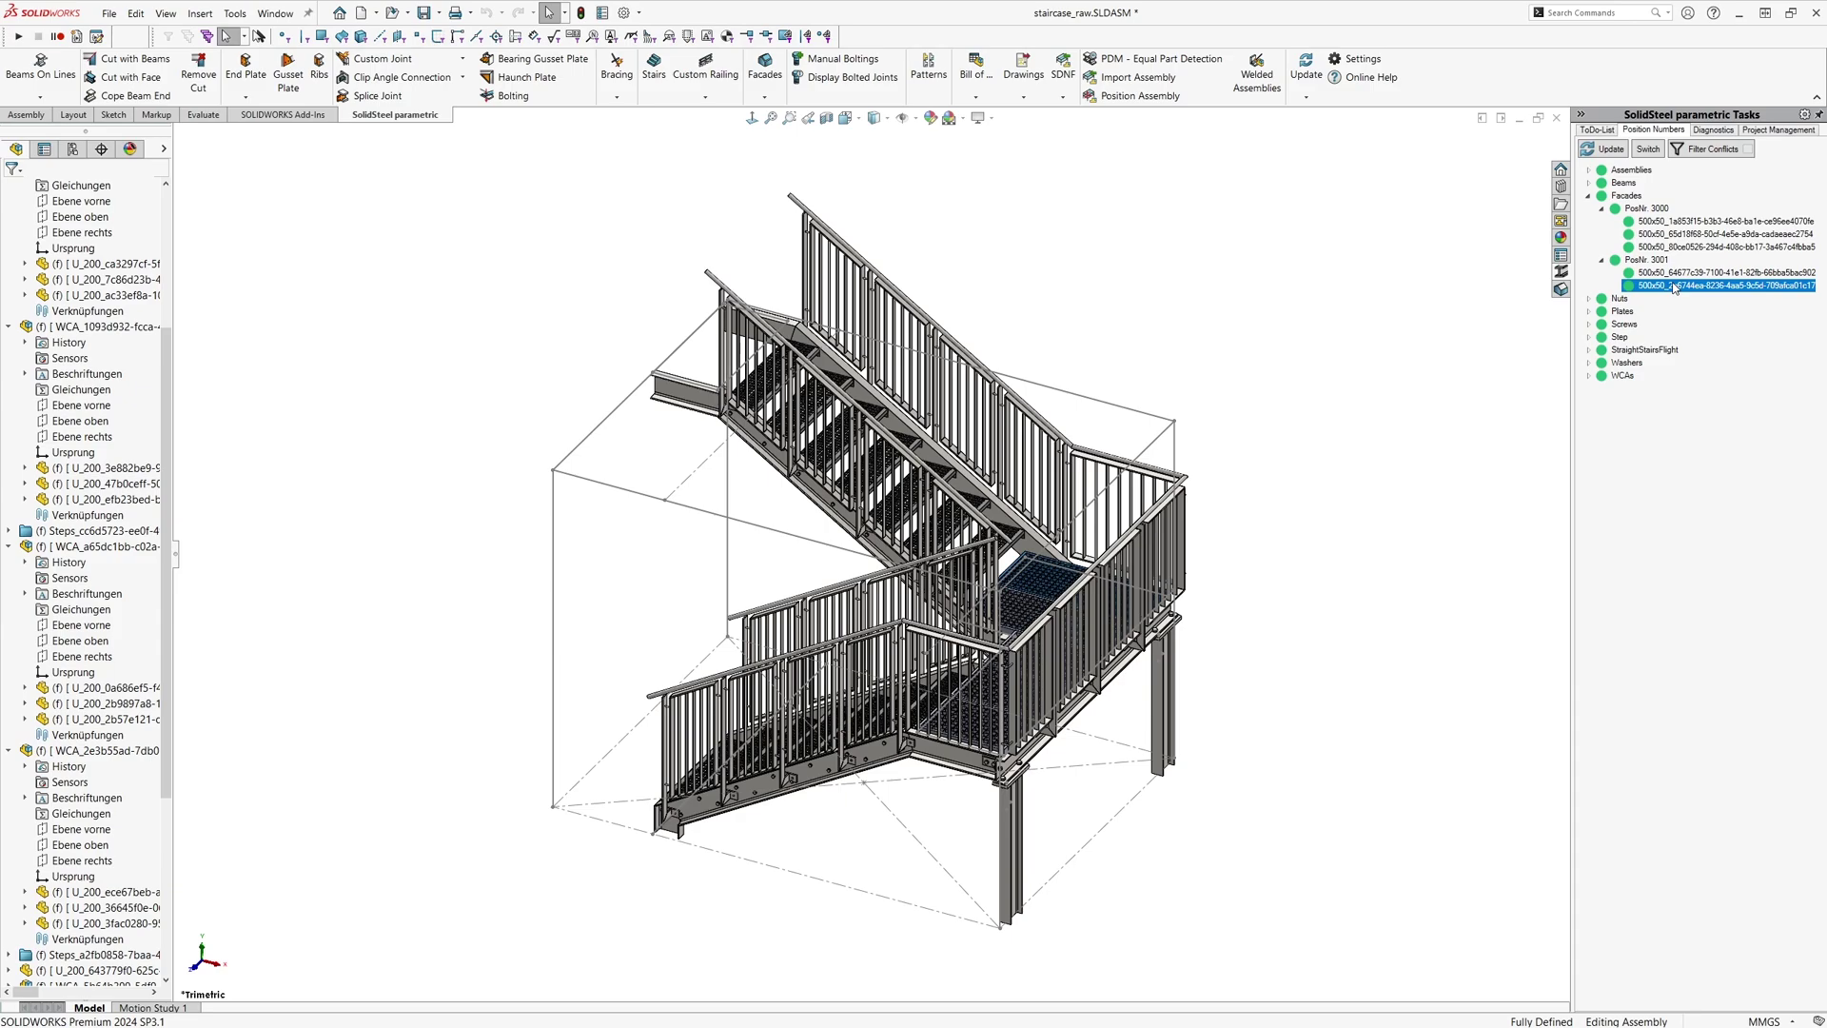
click(1402, 347)
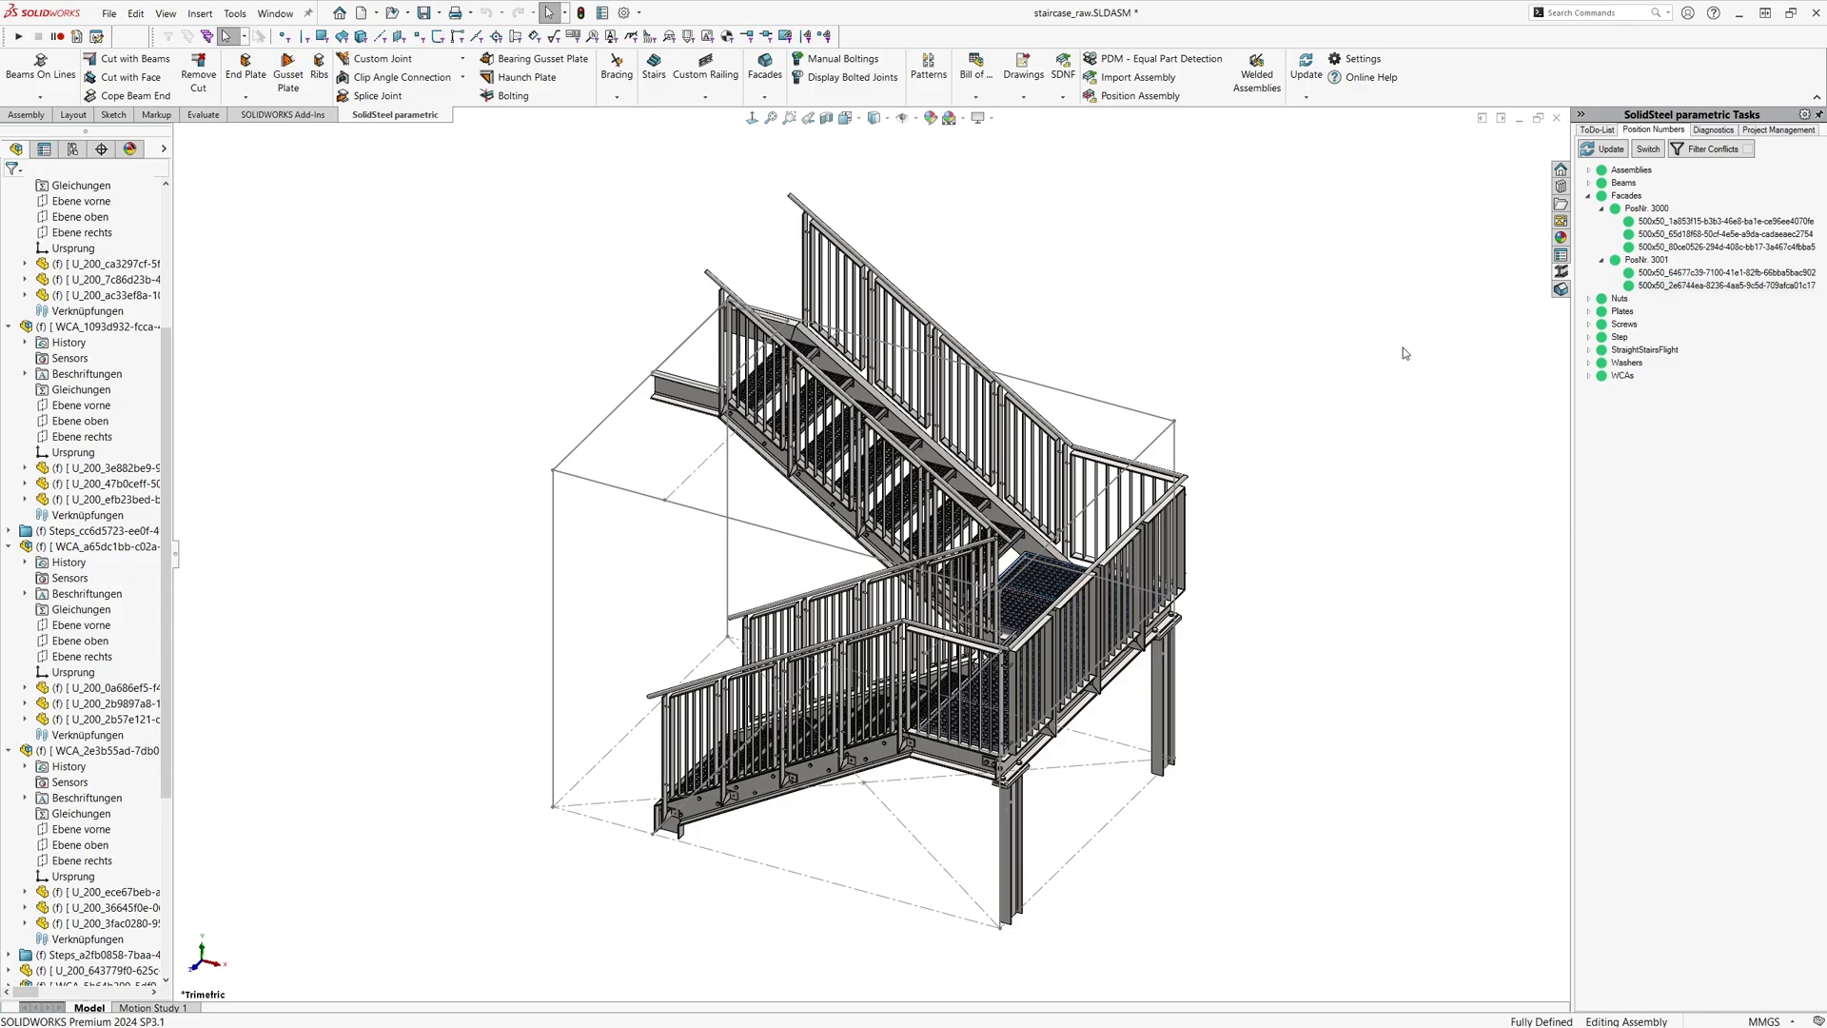
- Run Update Meta Data with Use Standard Data to write BOM properties into every part
click(976, 75)
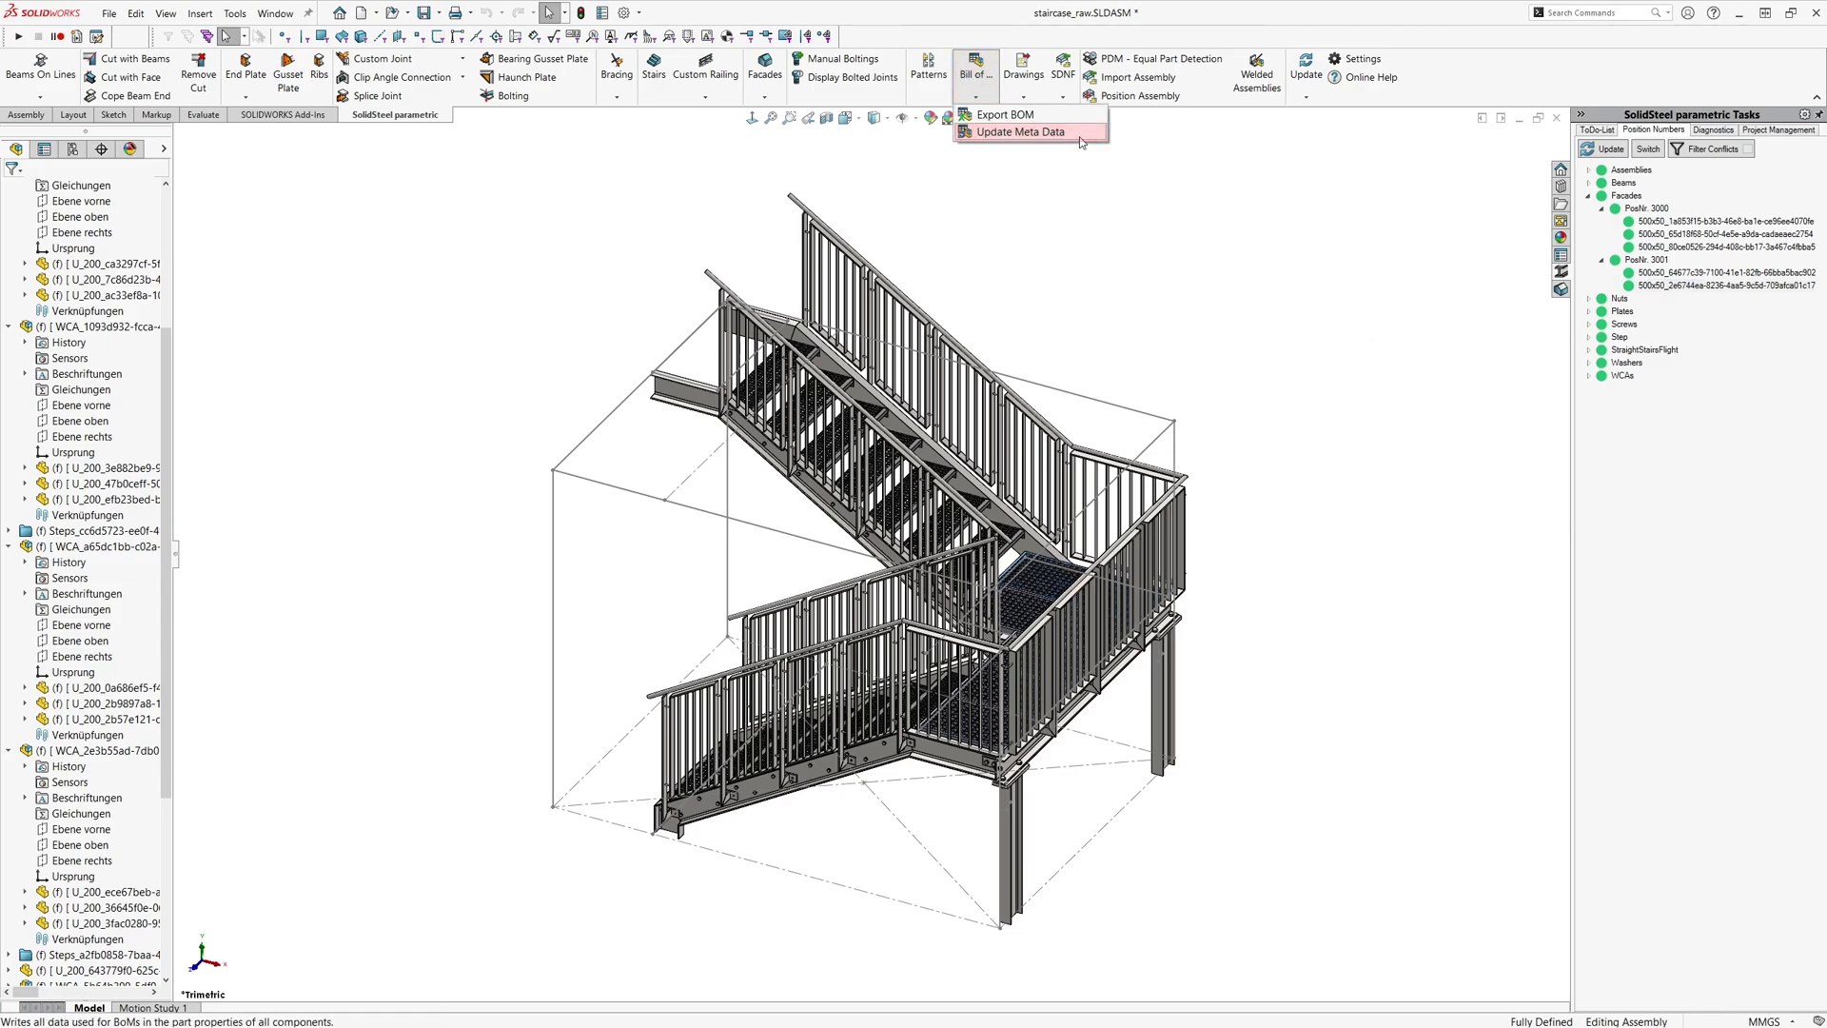
click(1020, 131)
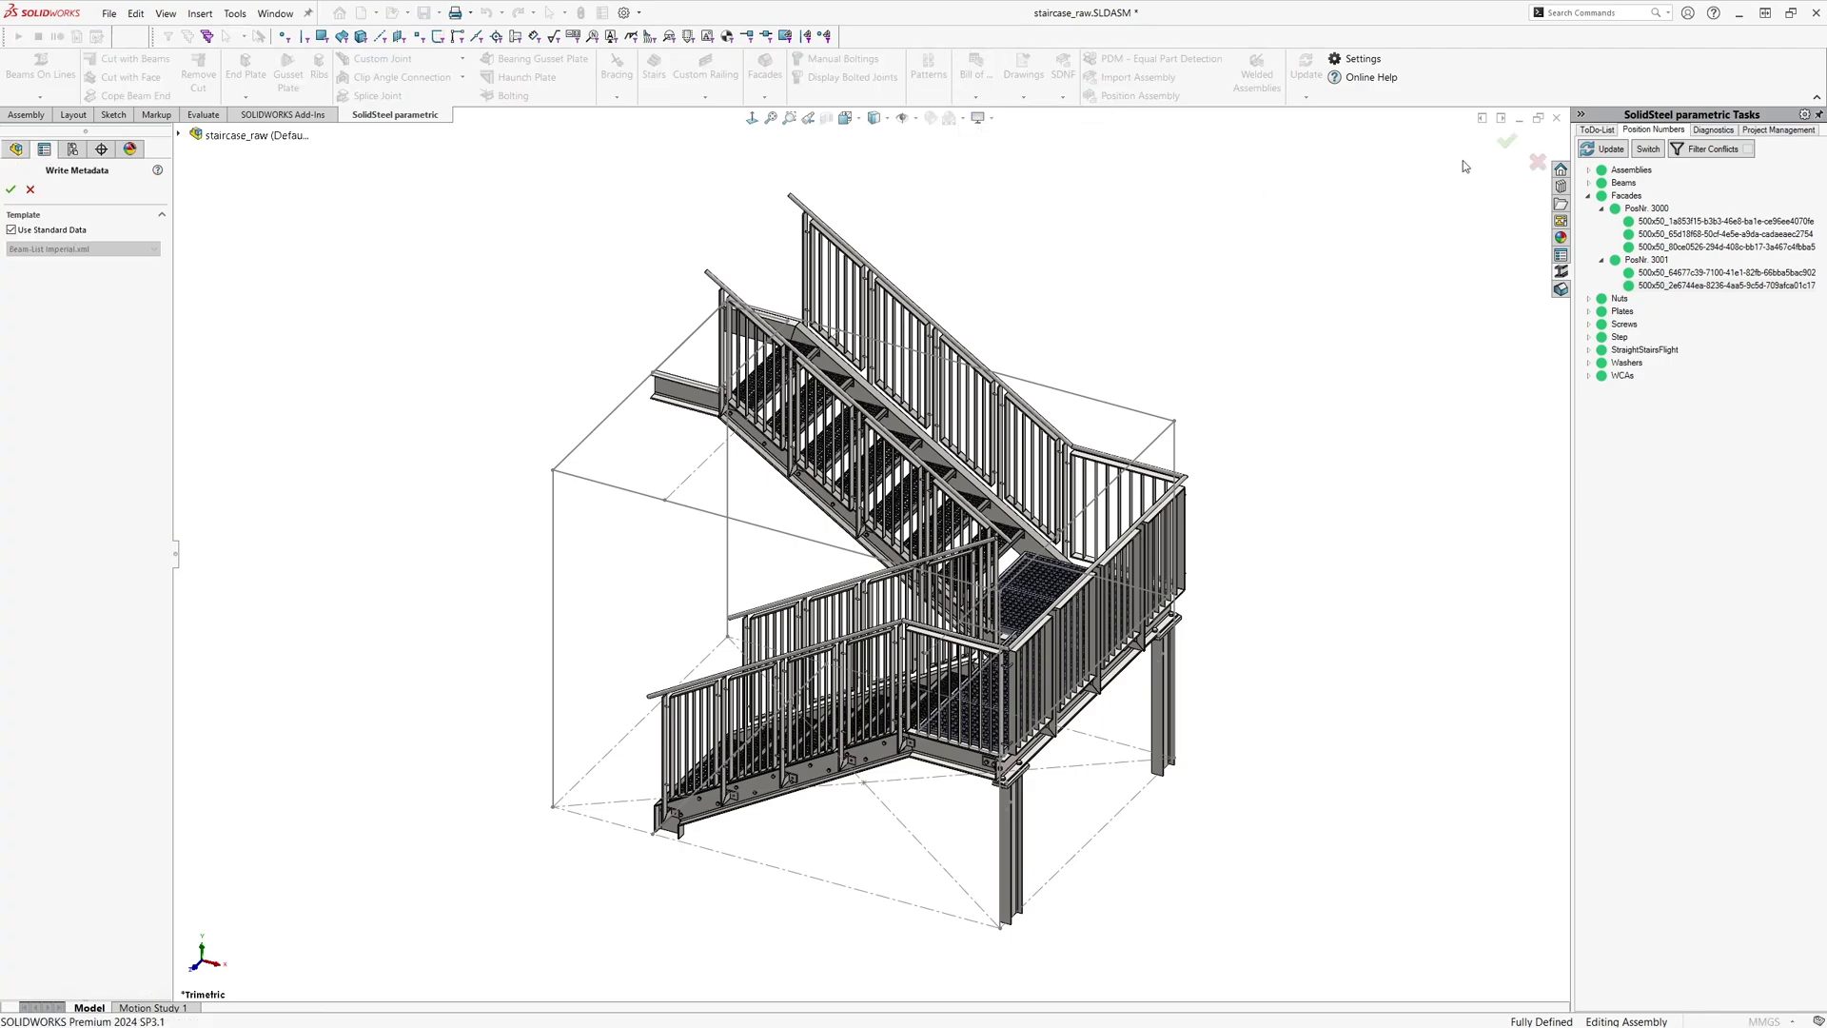
click(1506, 140)
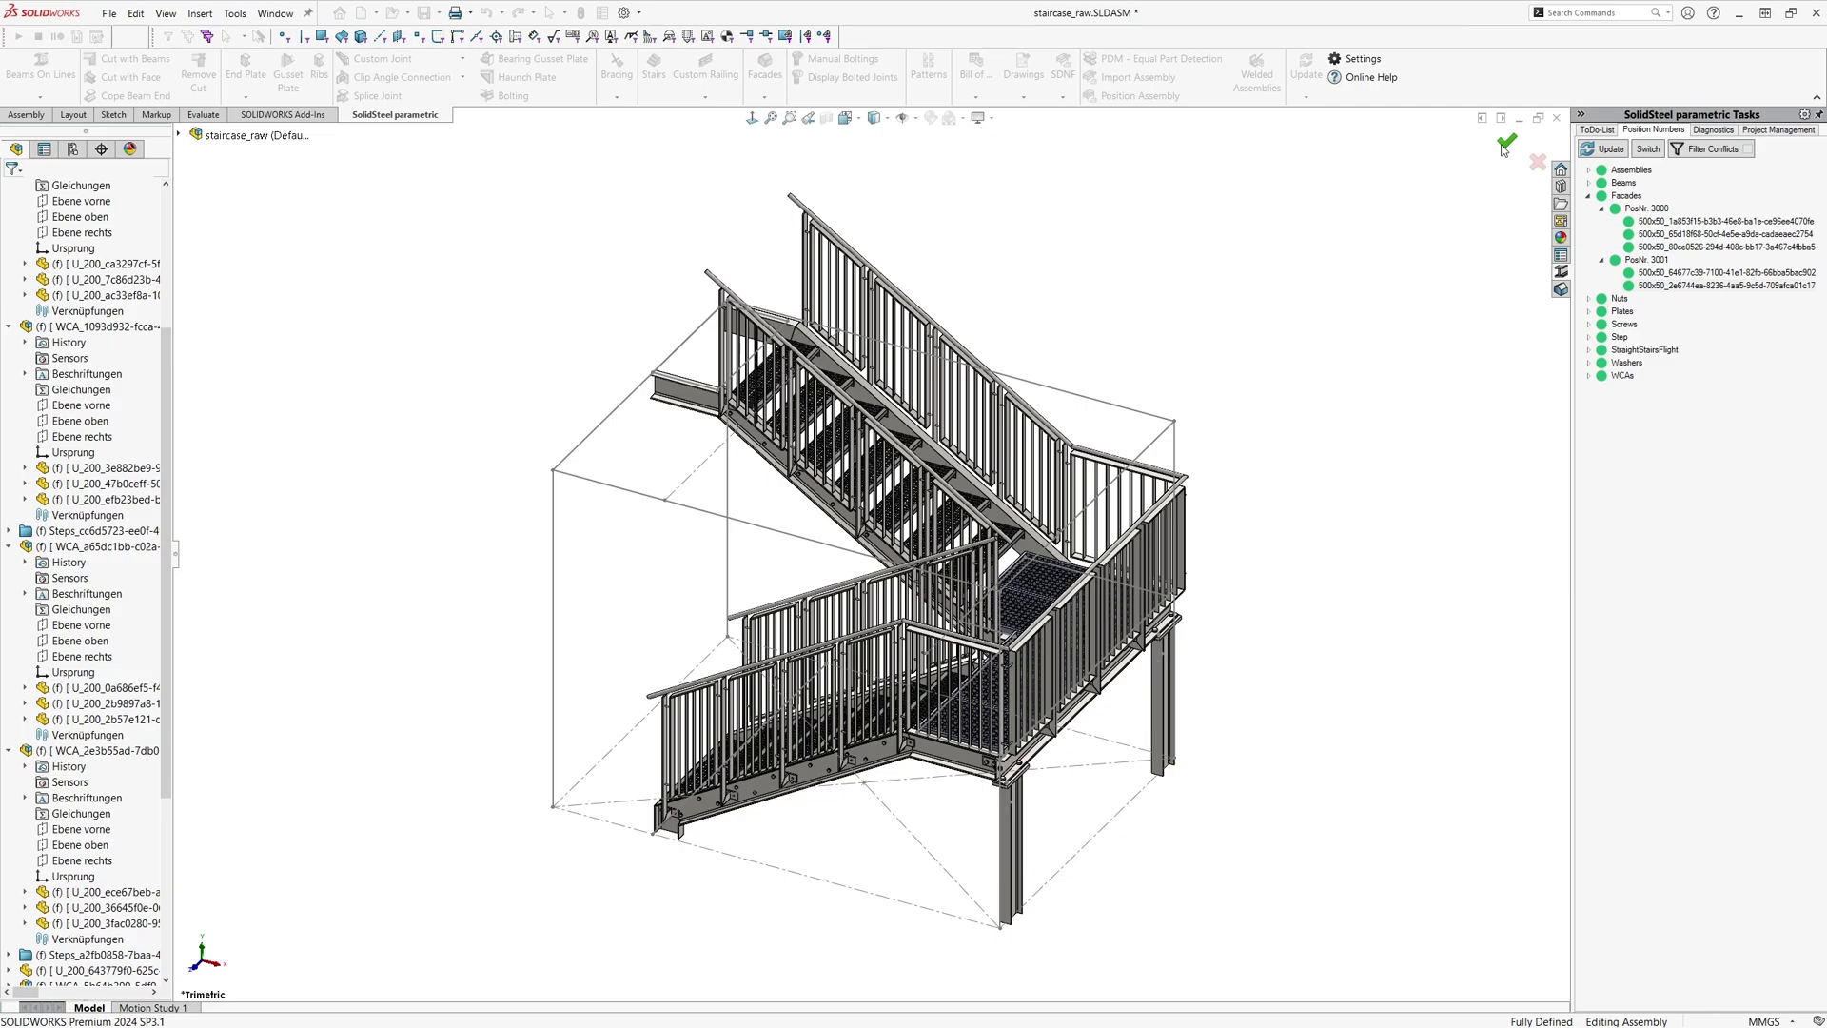
click(1505, 145)
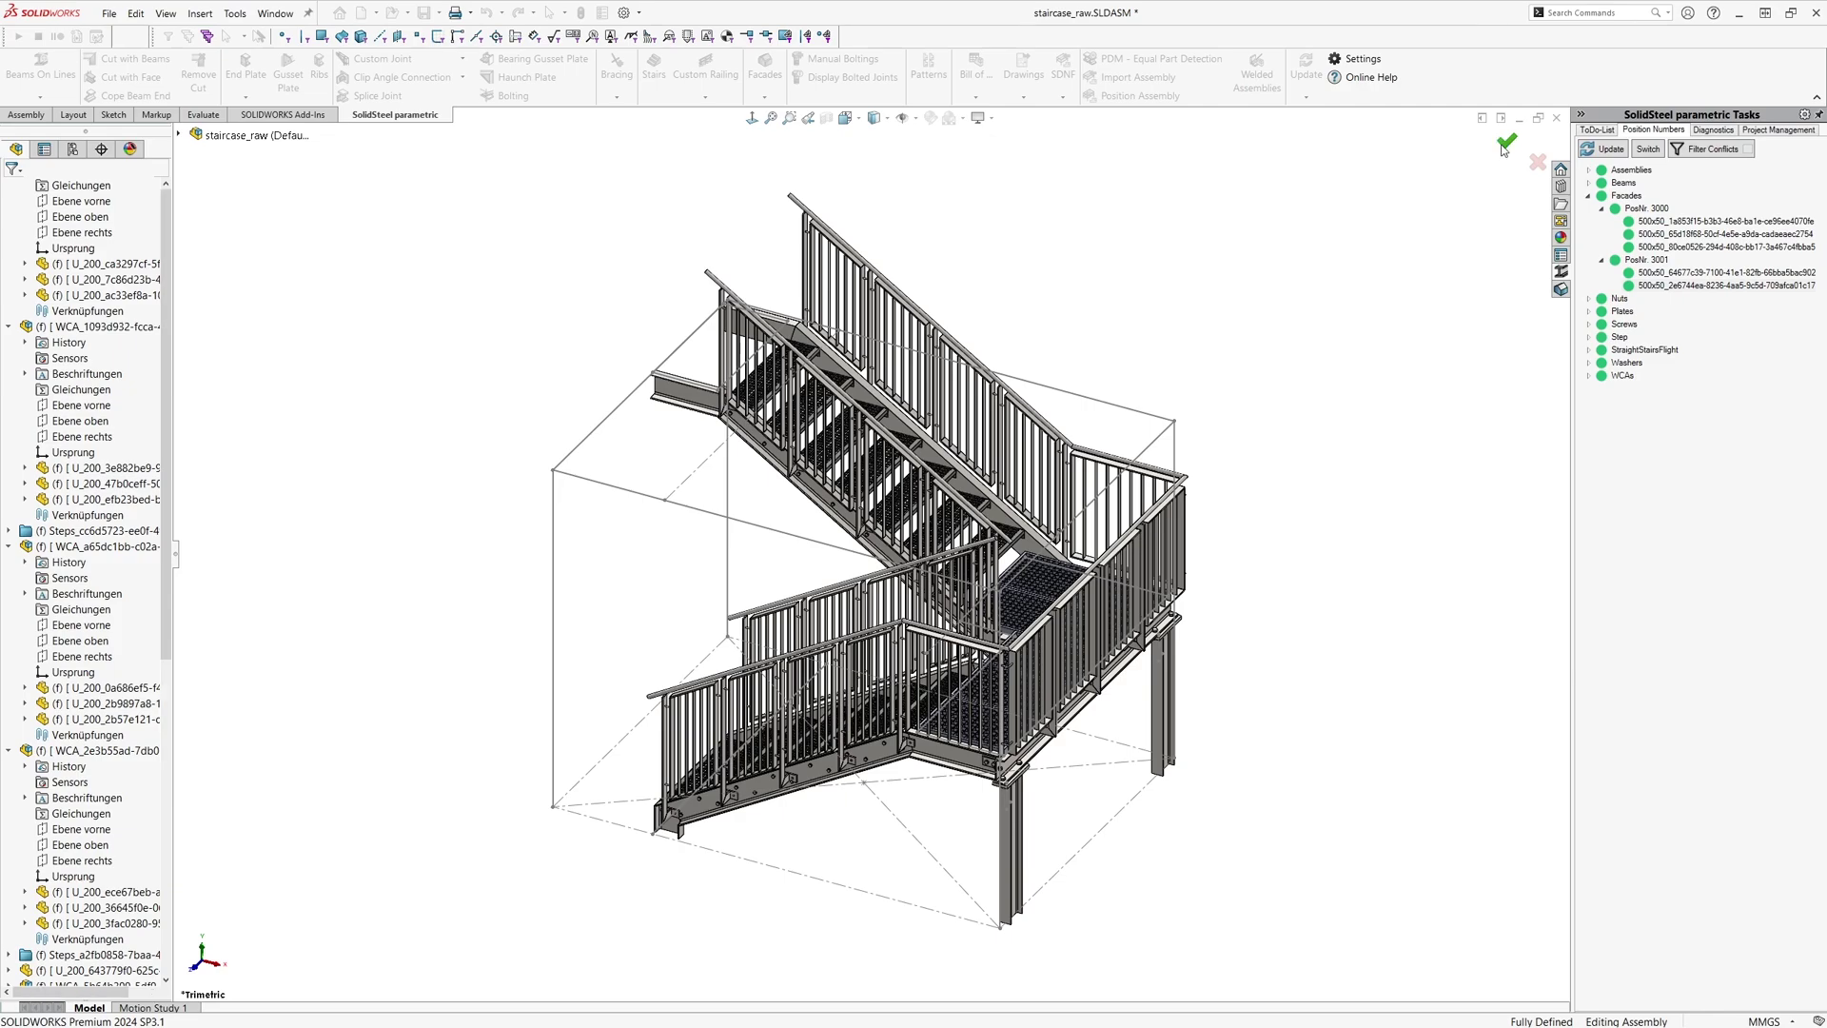
click(1505, 145)
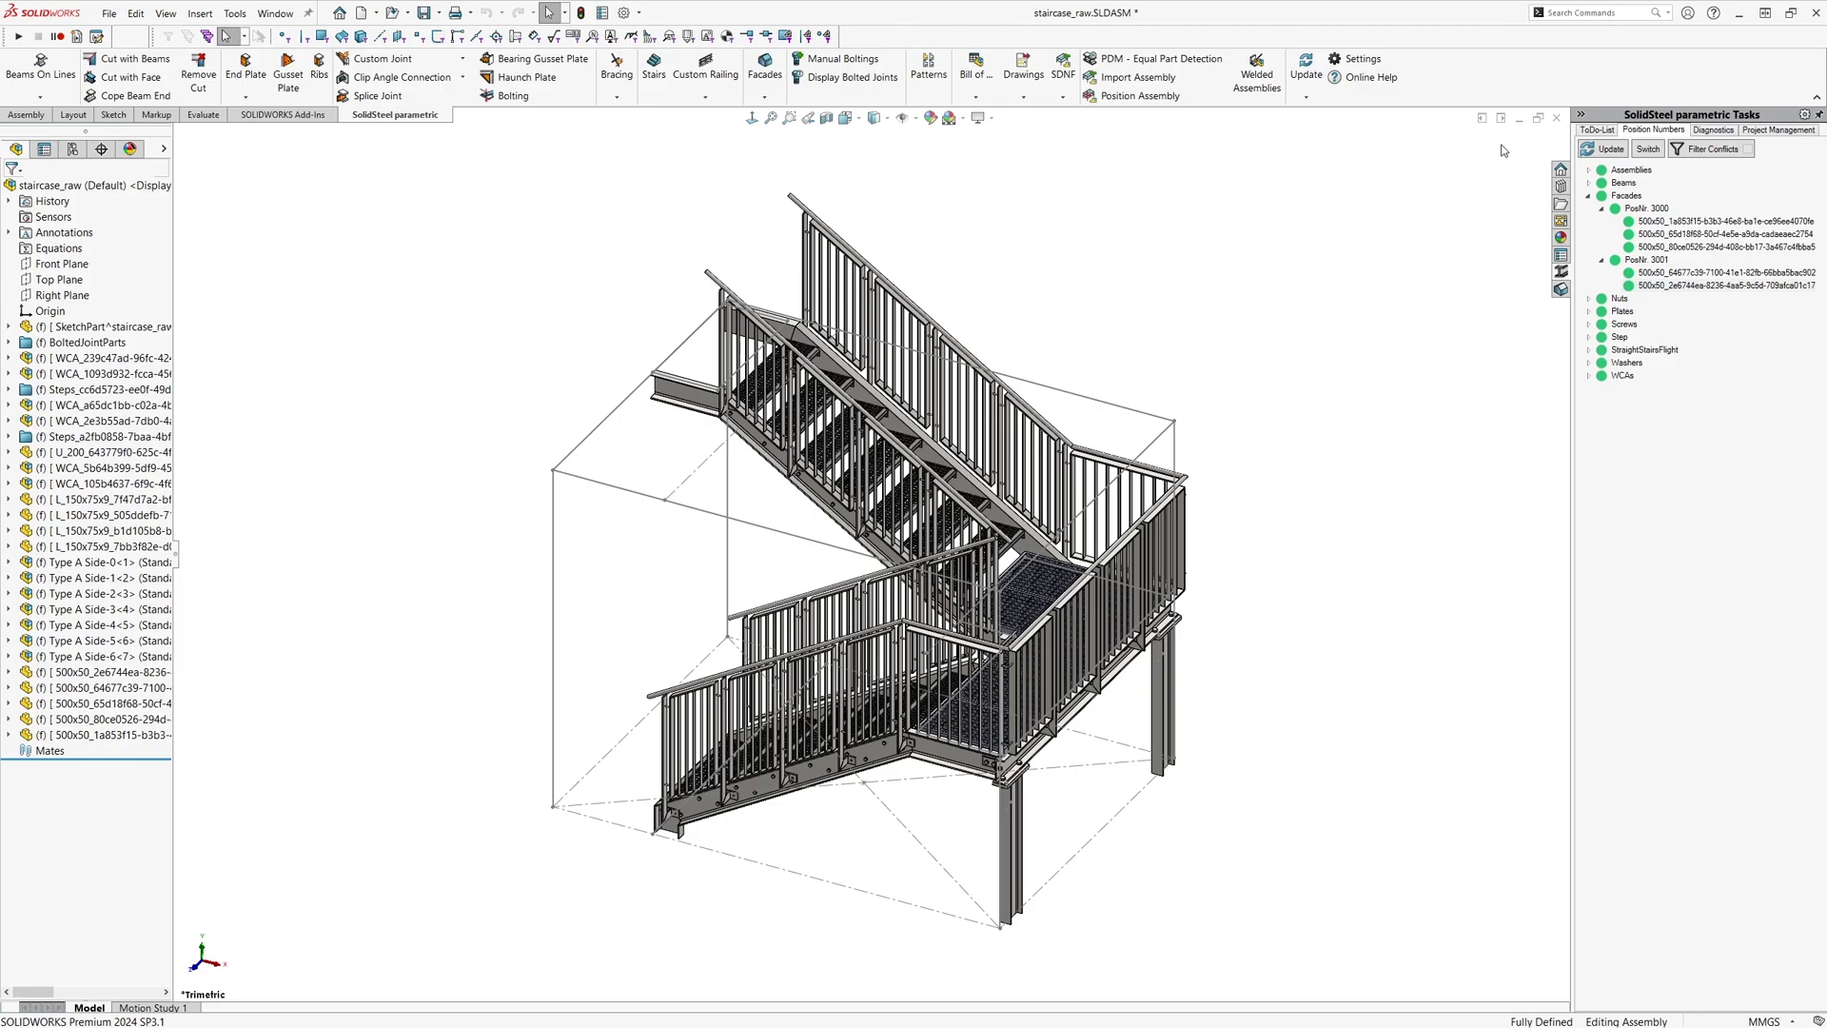
- Start a BOM export using BOM-List.xml, header KL_Head_en.xlsx and source staircase_raw.SLDASM
click(975, 96)
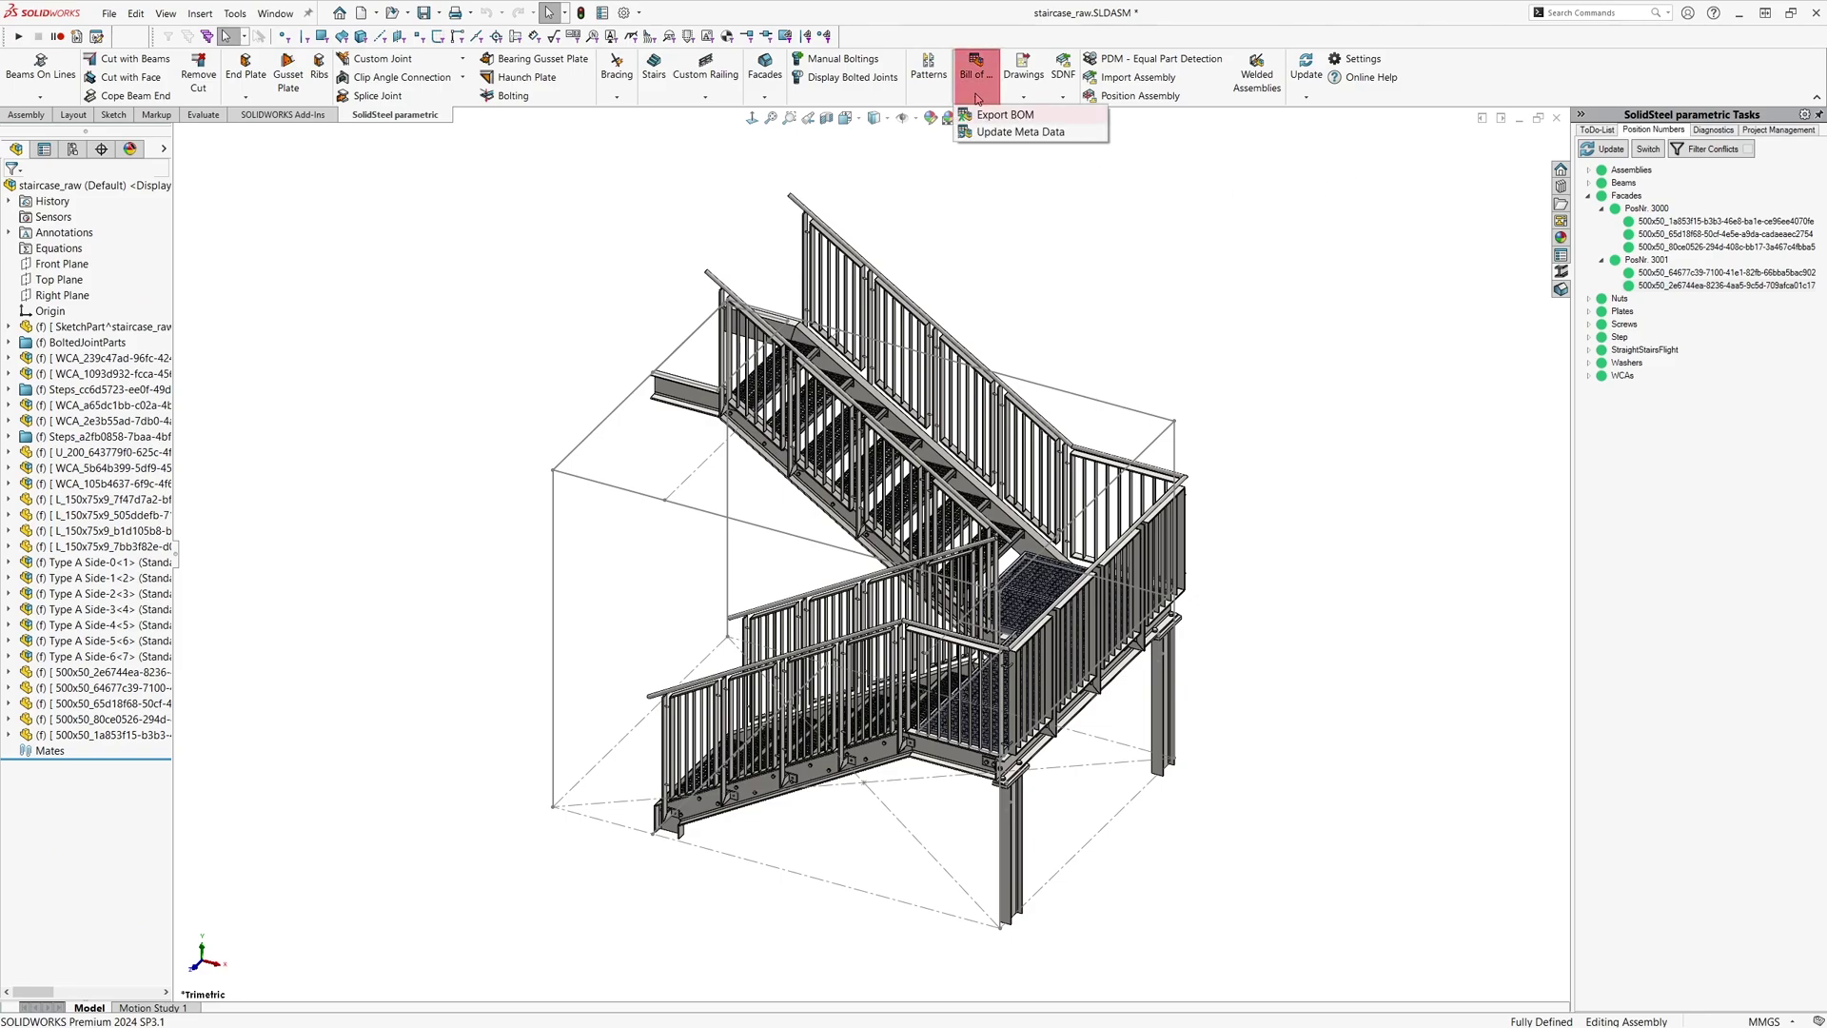
click(1005, 114)
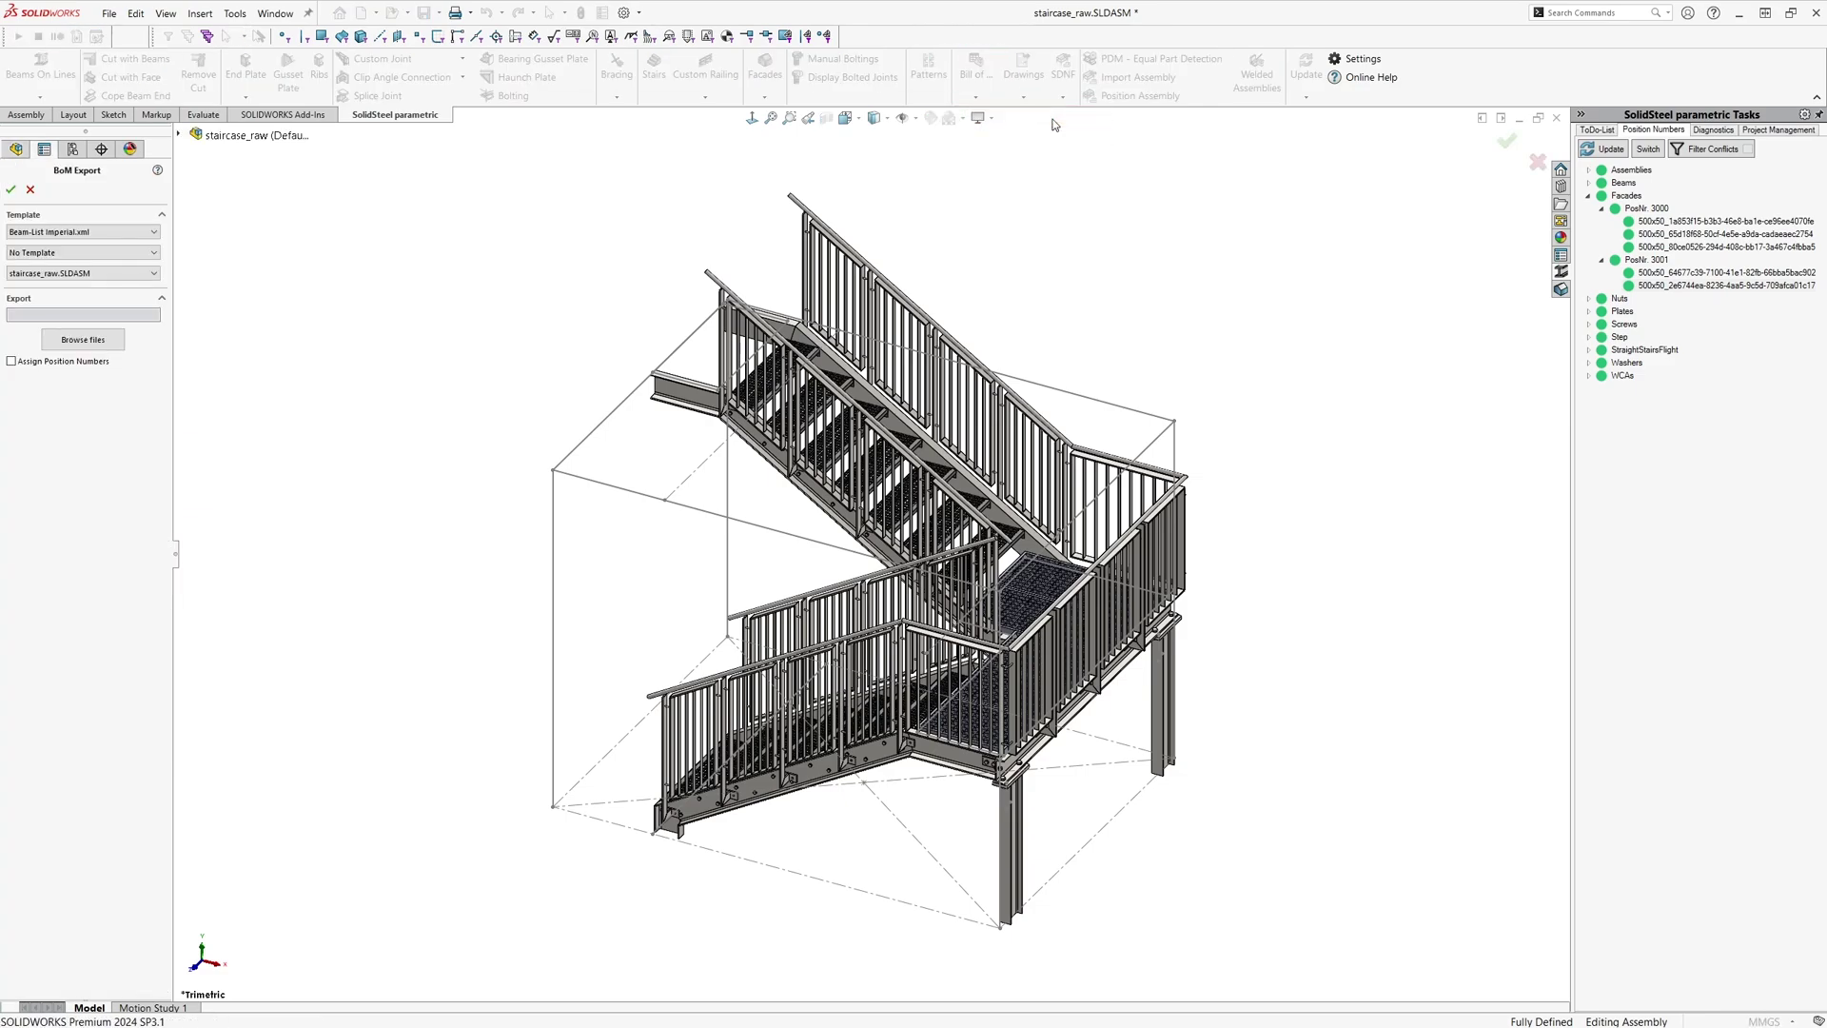
click(123, 233)
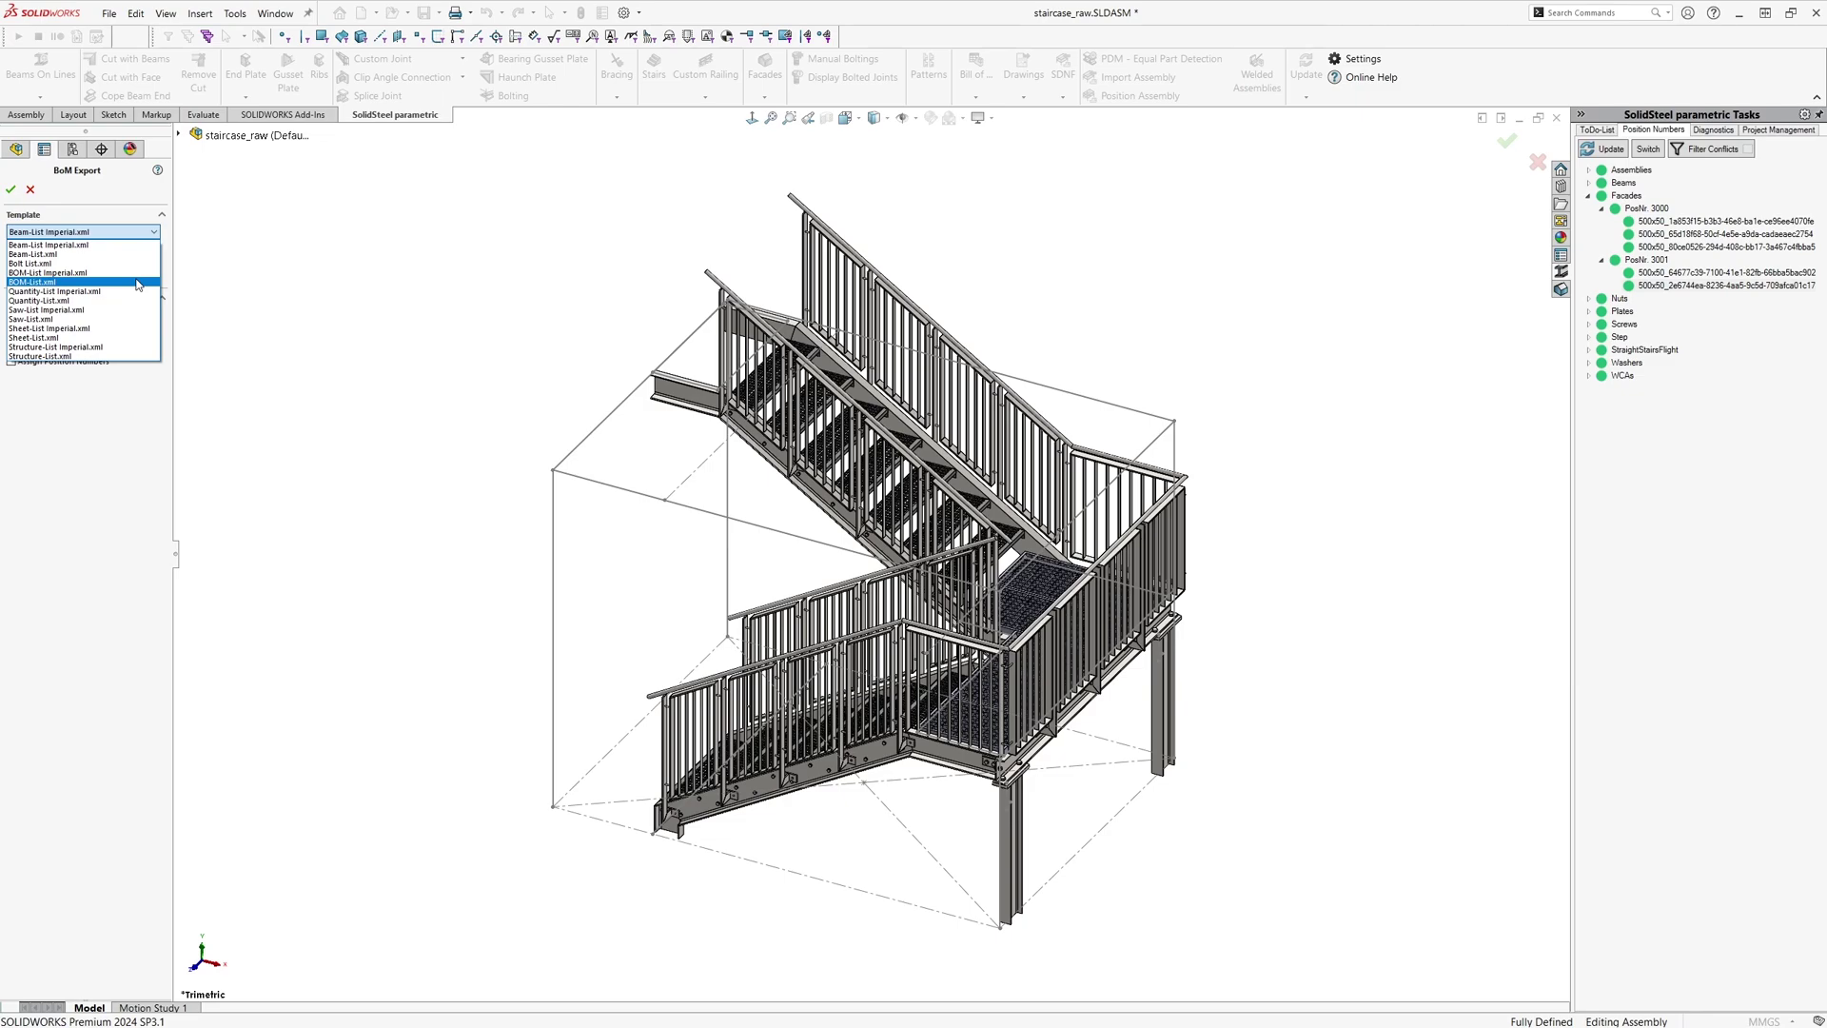
click(139, 280)
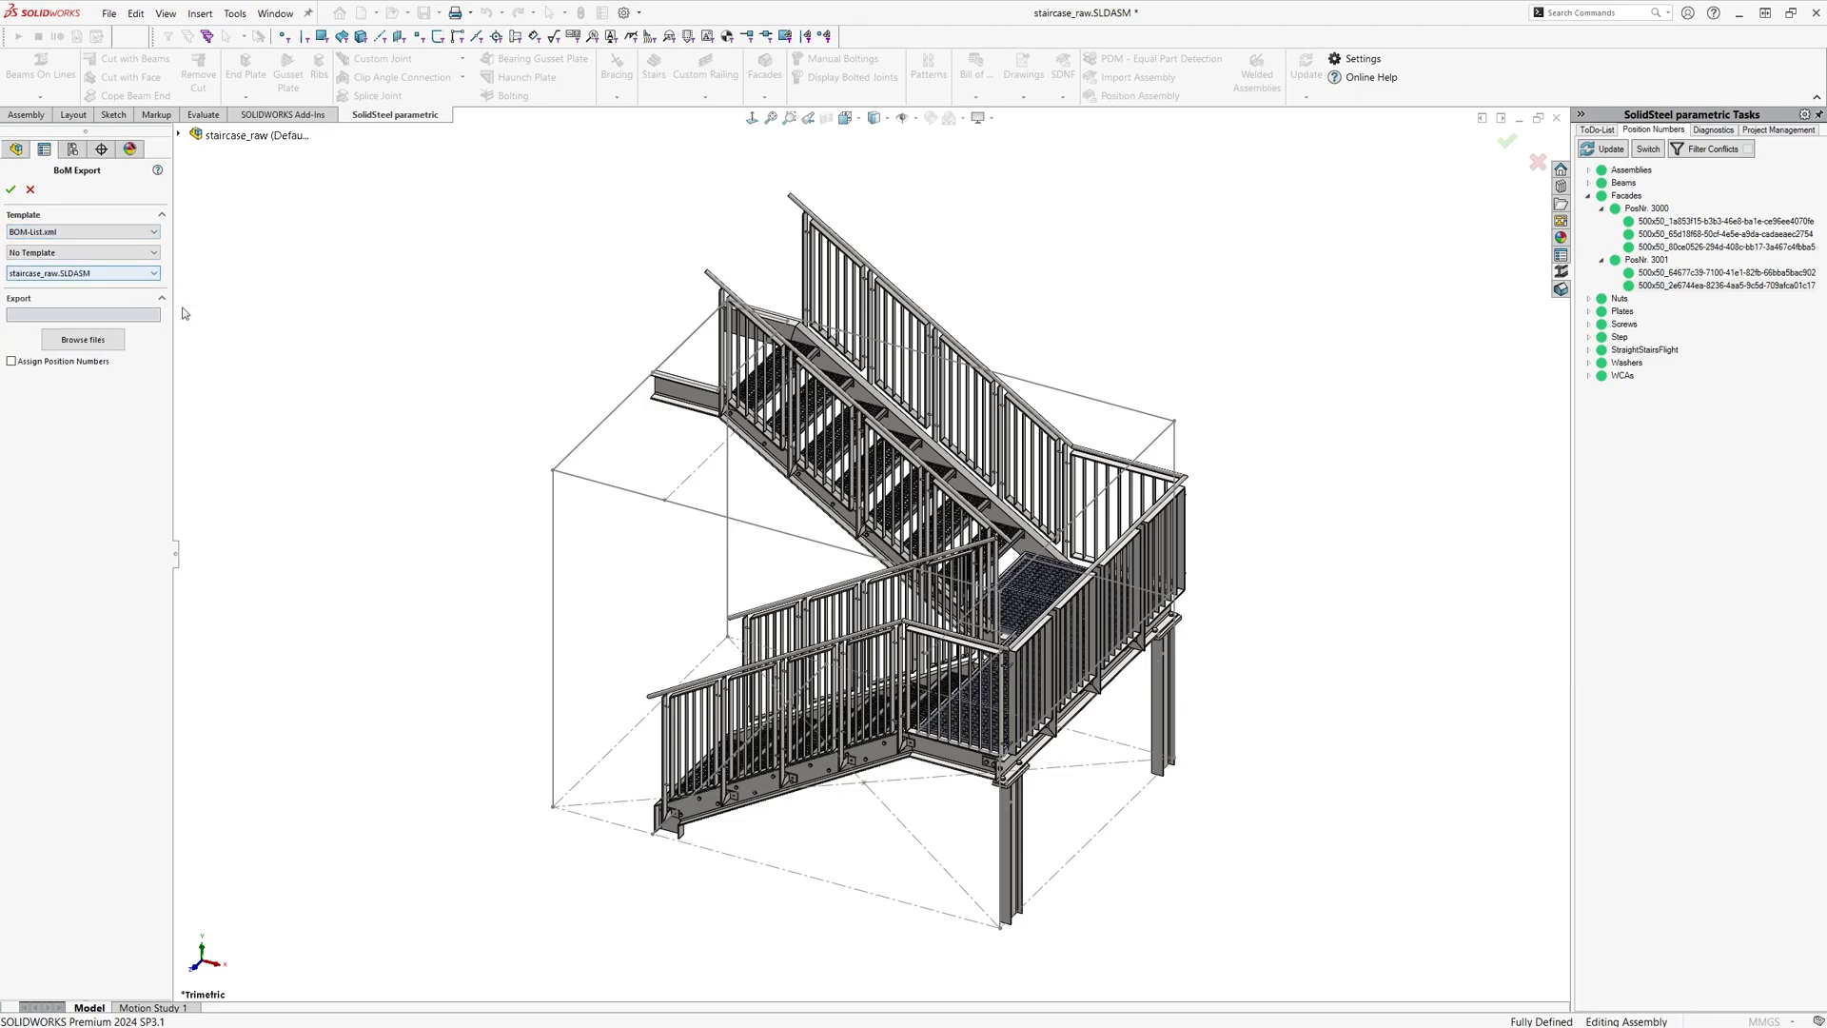
click(154, 253)
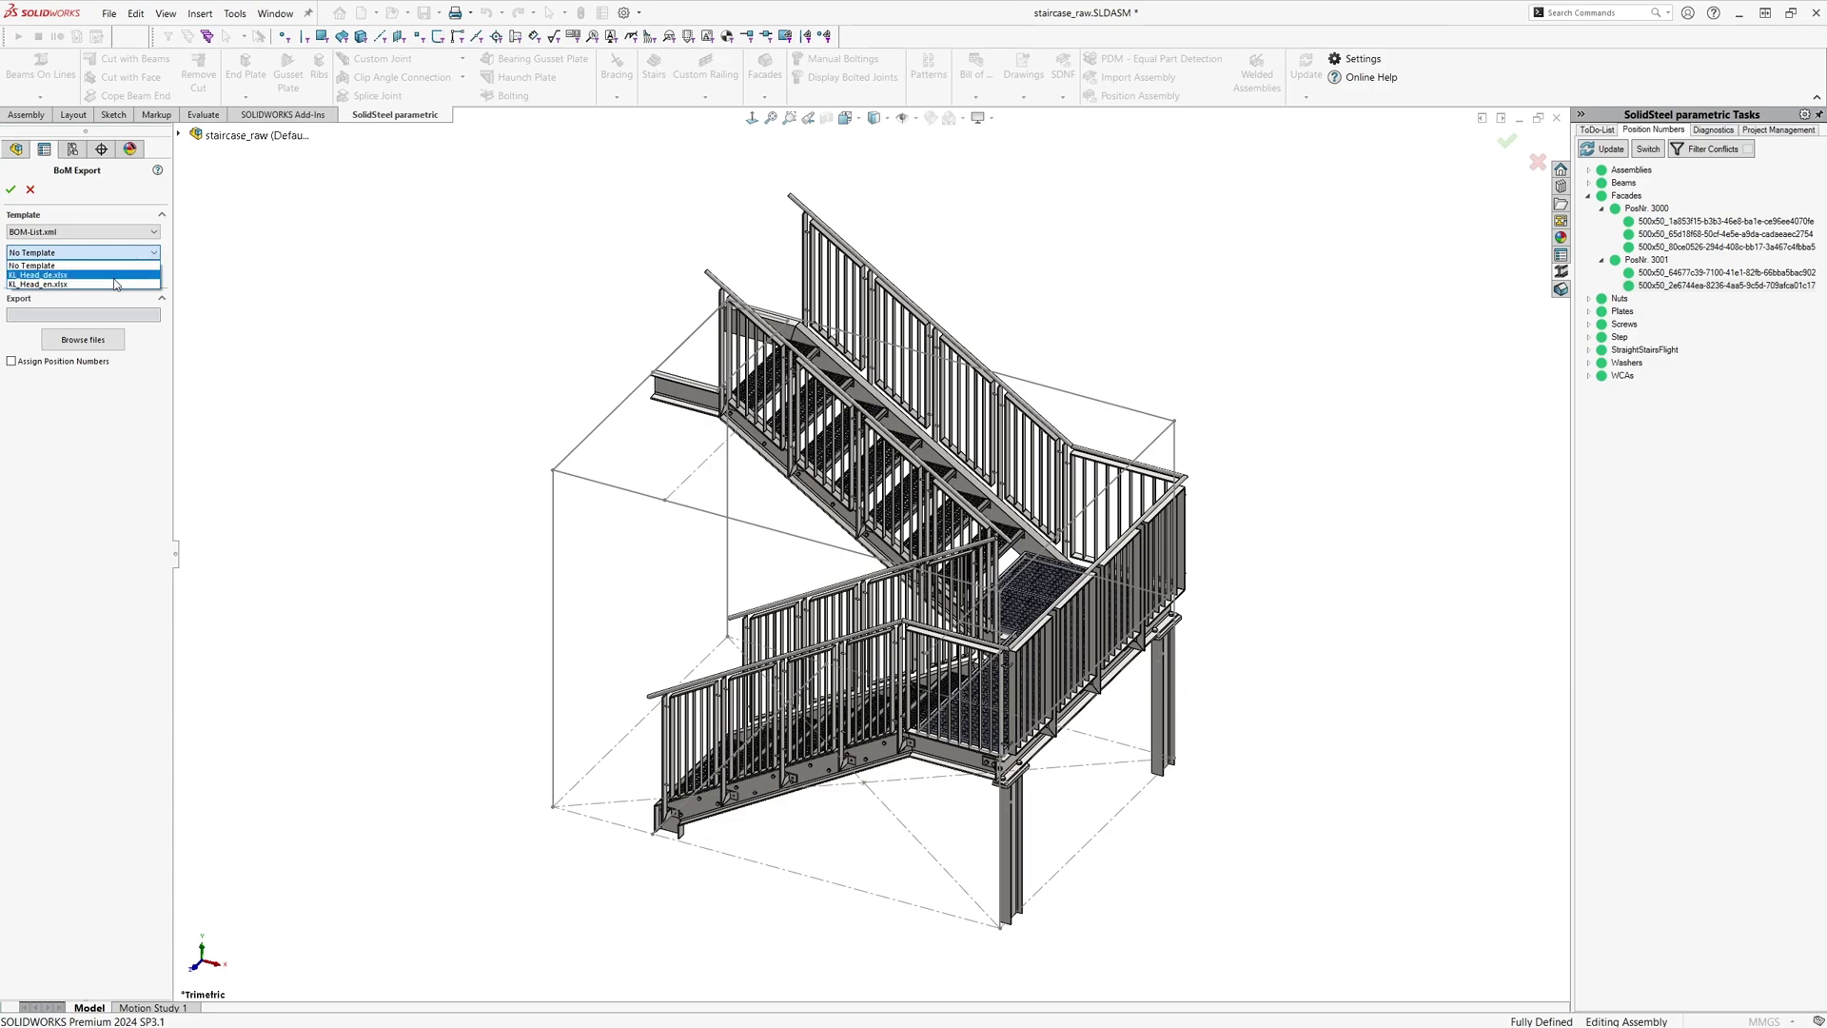
click(57, 282)
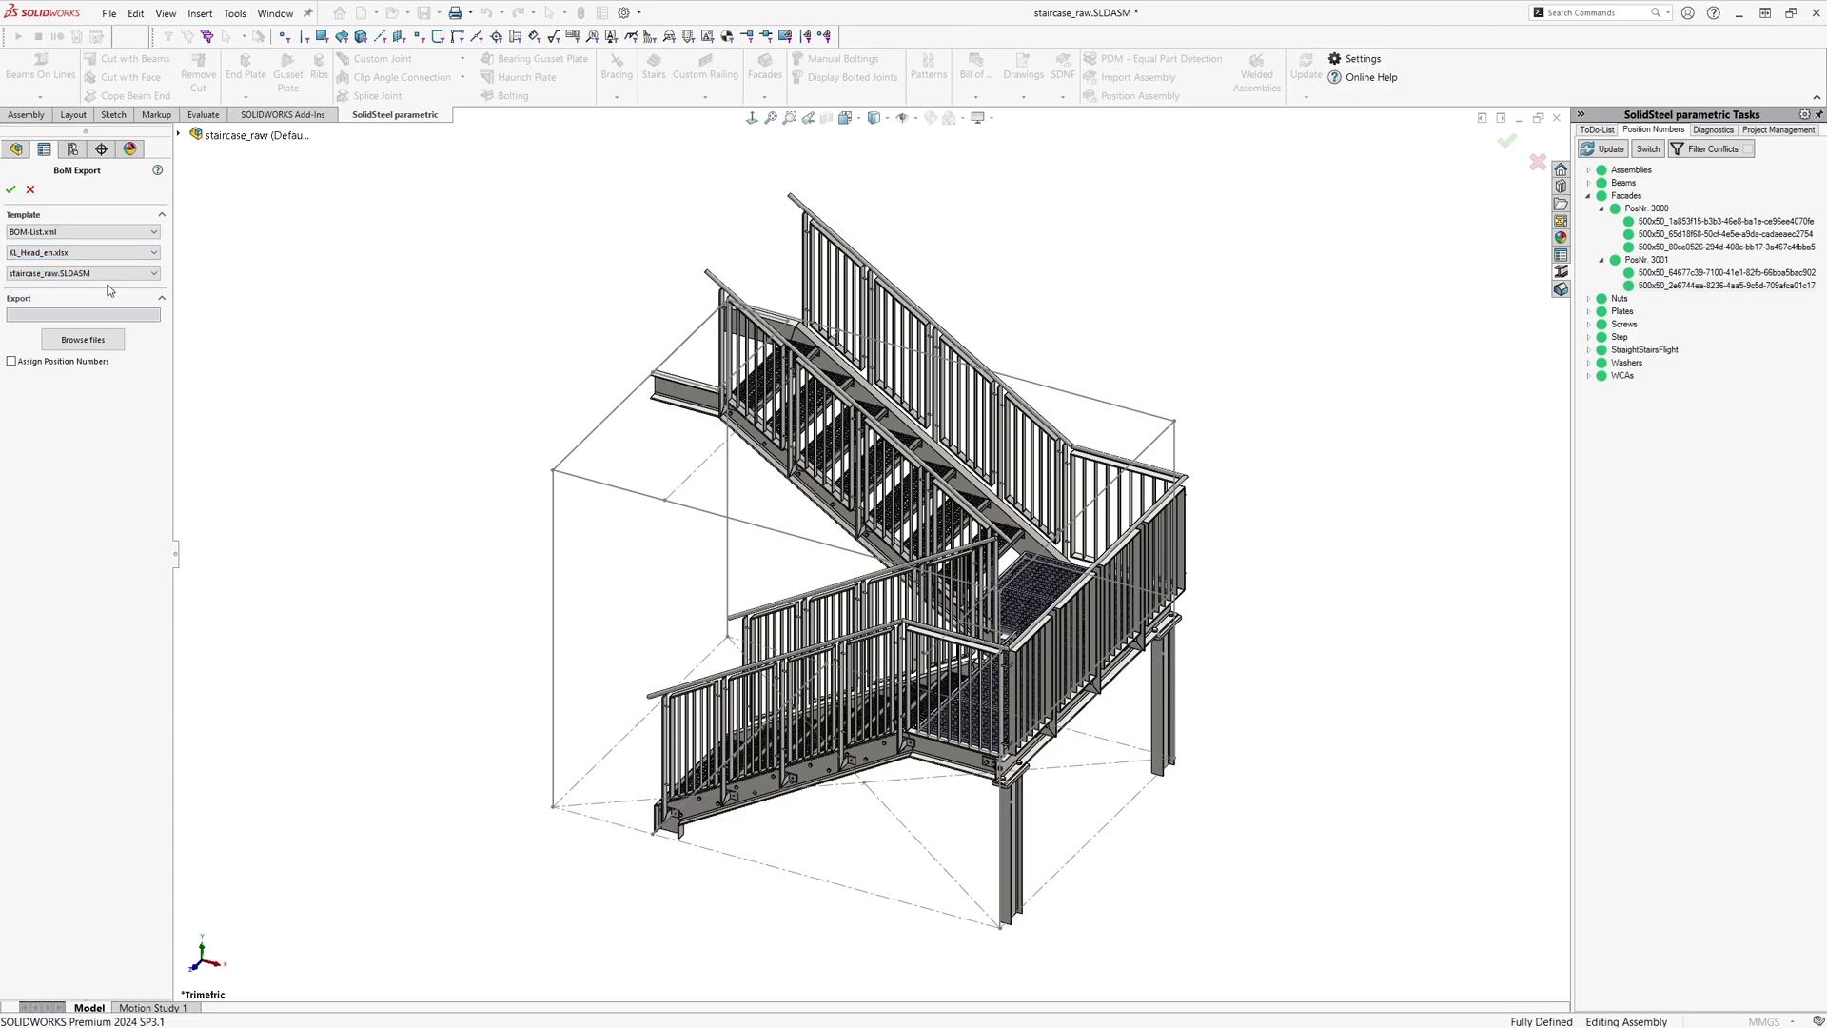
click(154, 272)
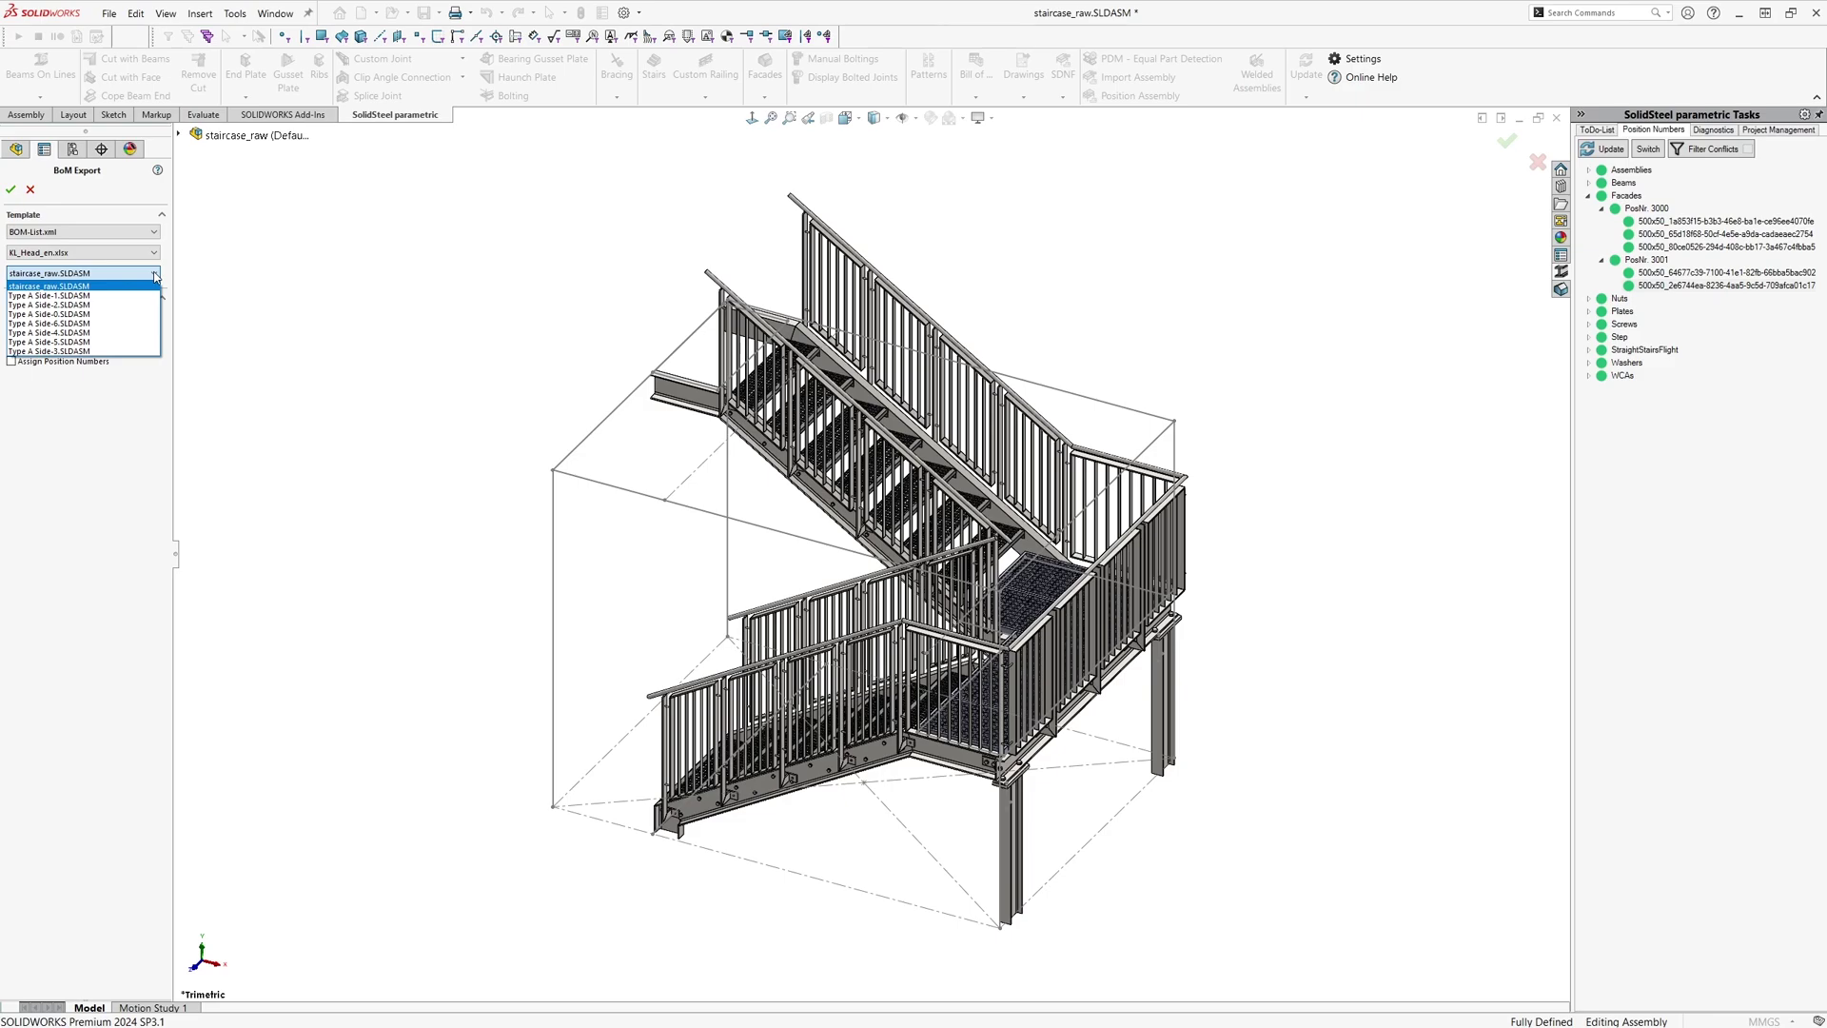
click(155, 276)
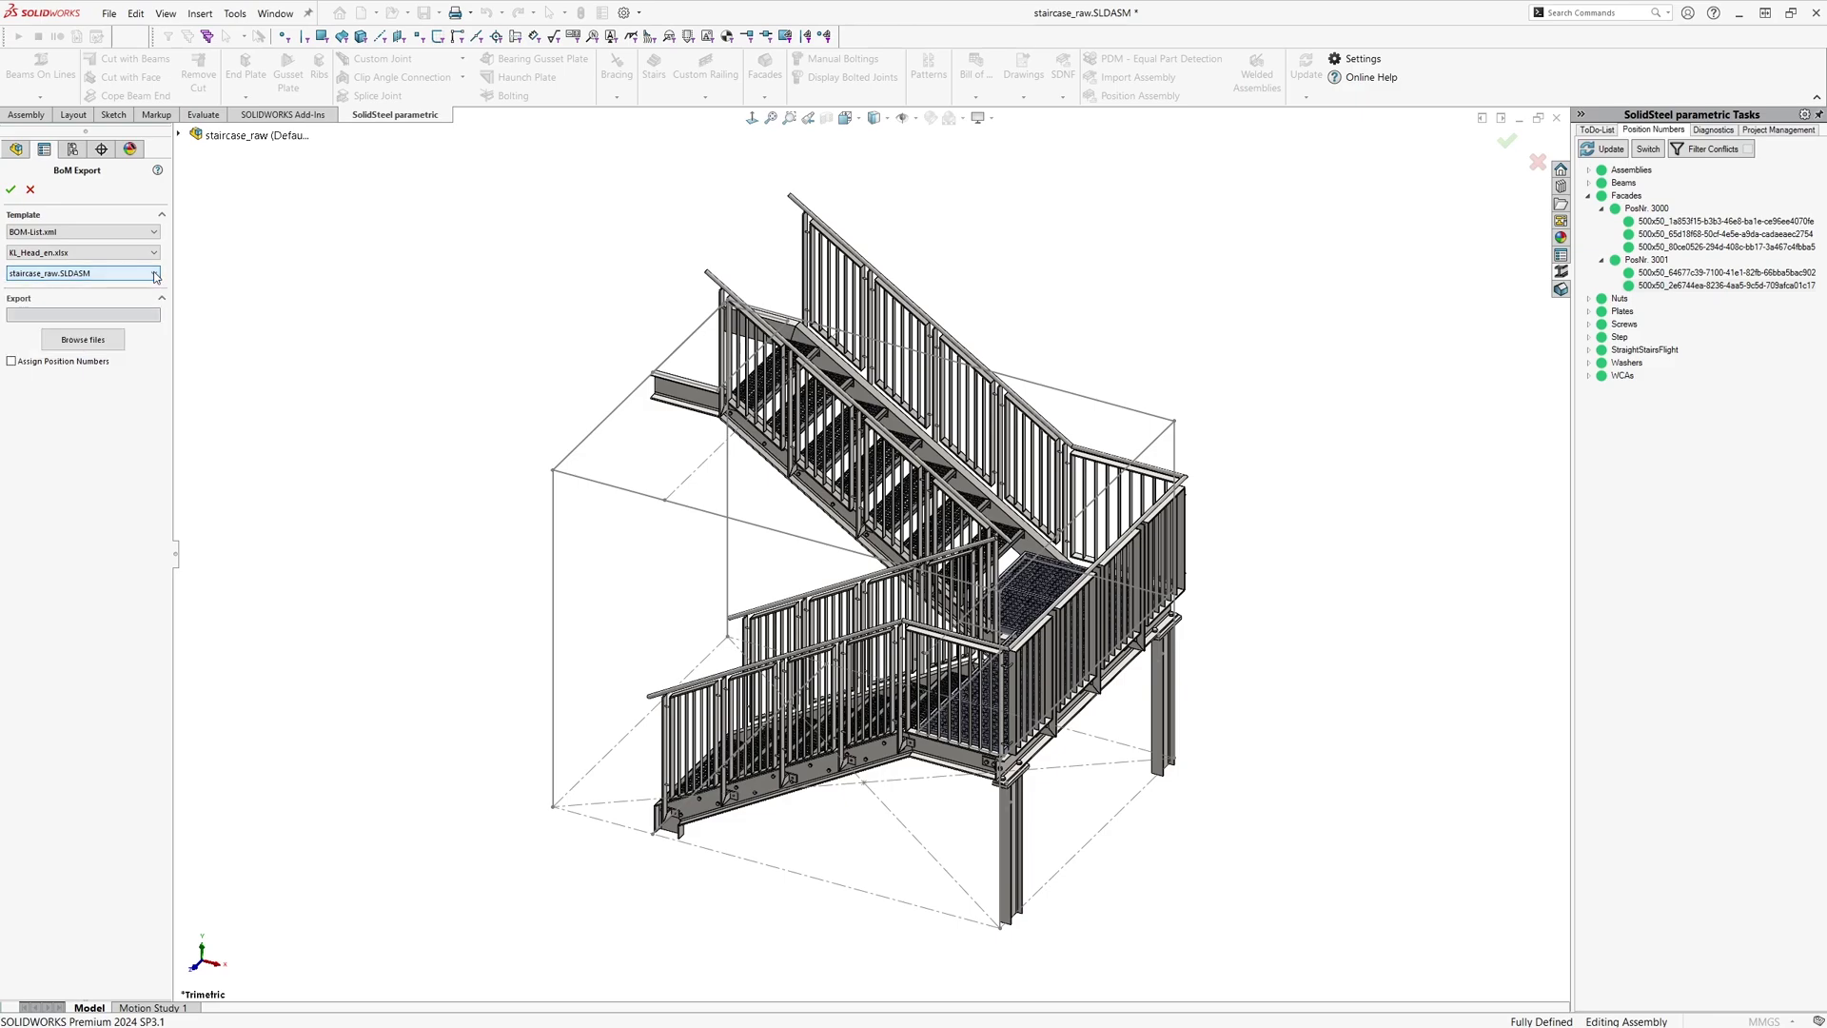
- Export the bill of materials to BOM.xlsx on the Desktop and confirm the export
click(82, 340)
click(739, 540)
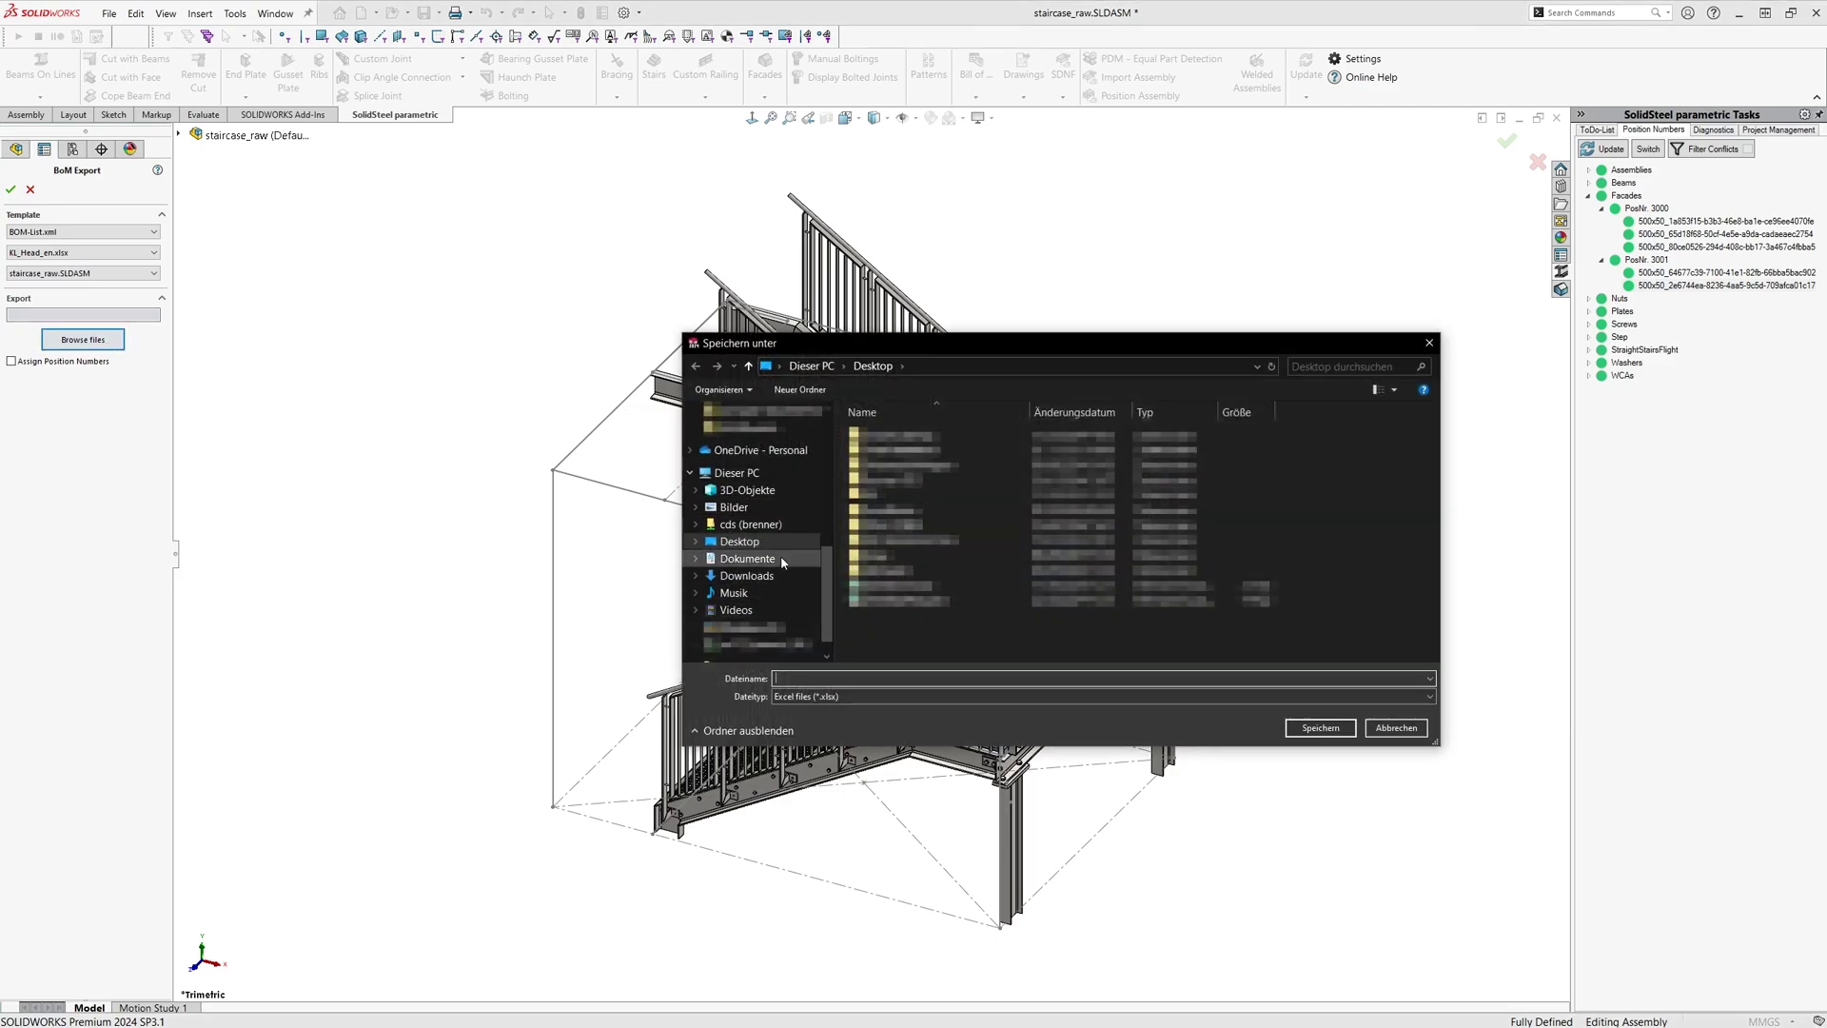
click(875, 679)
text(OM)
key(Return)
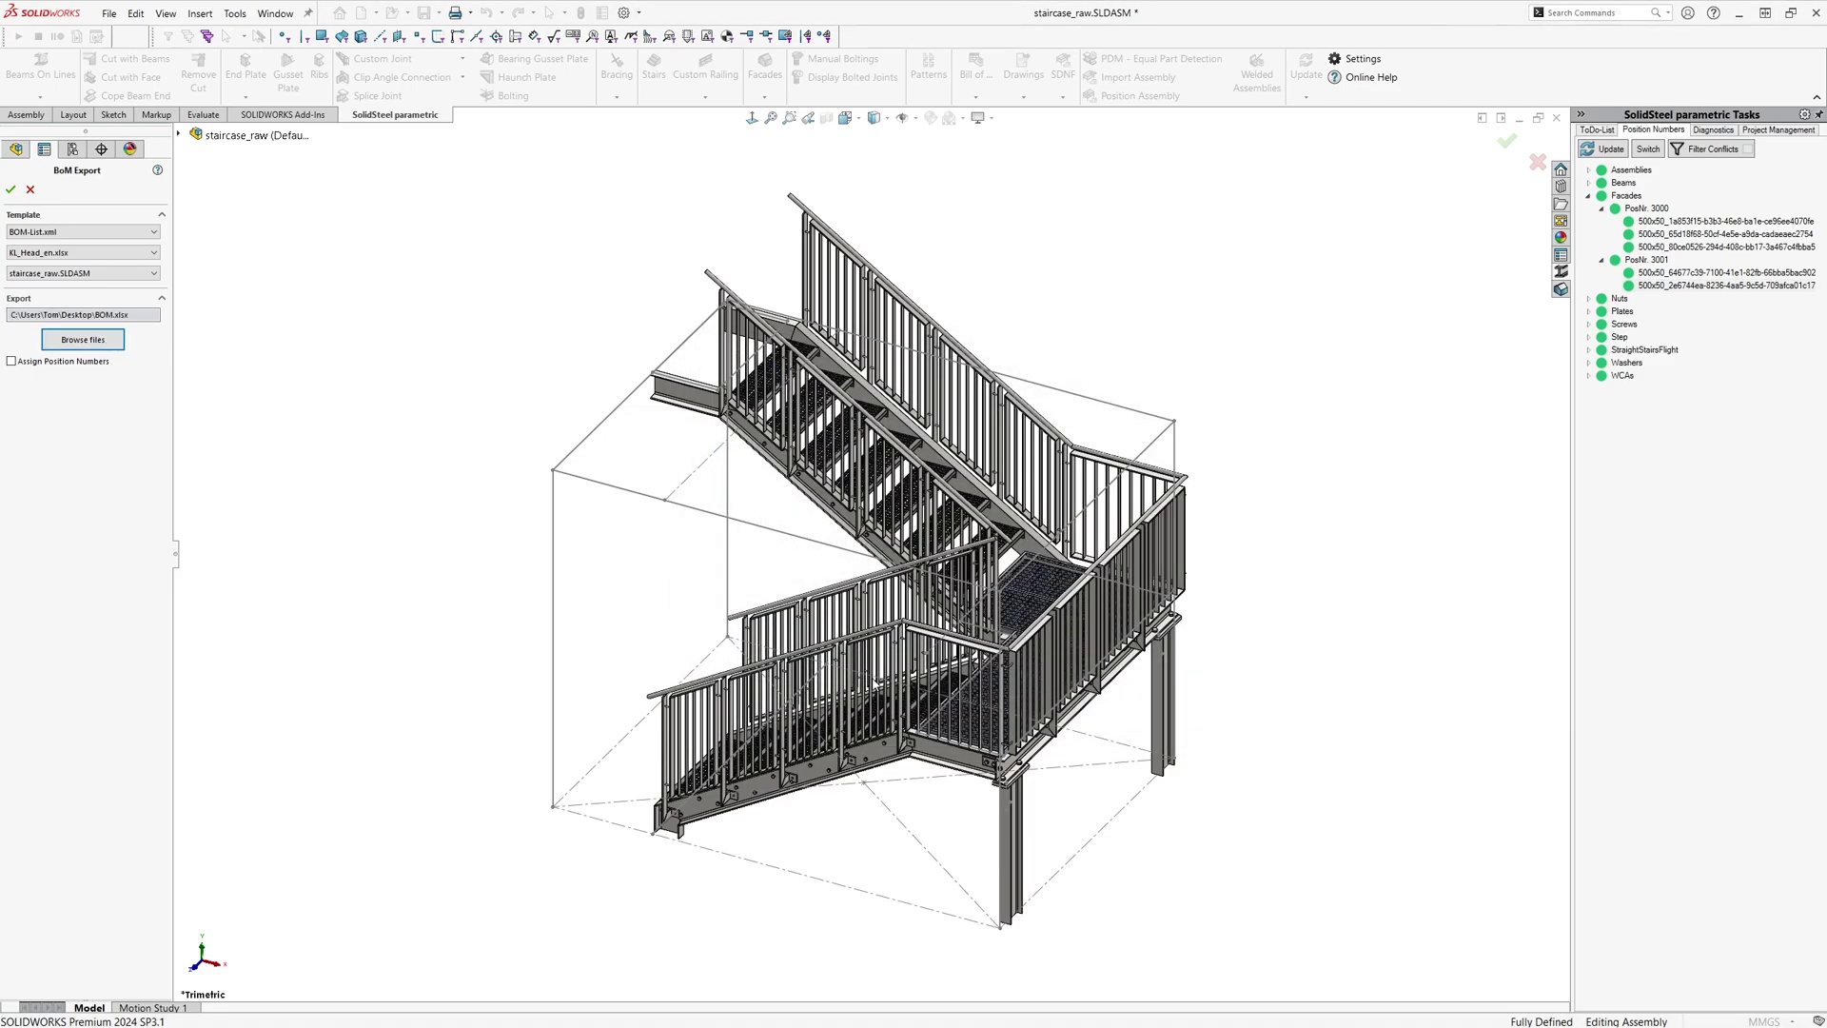
click(11, 187)
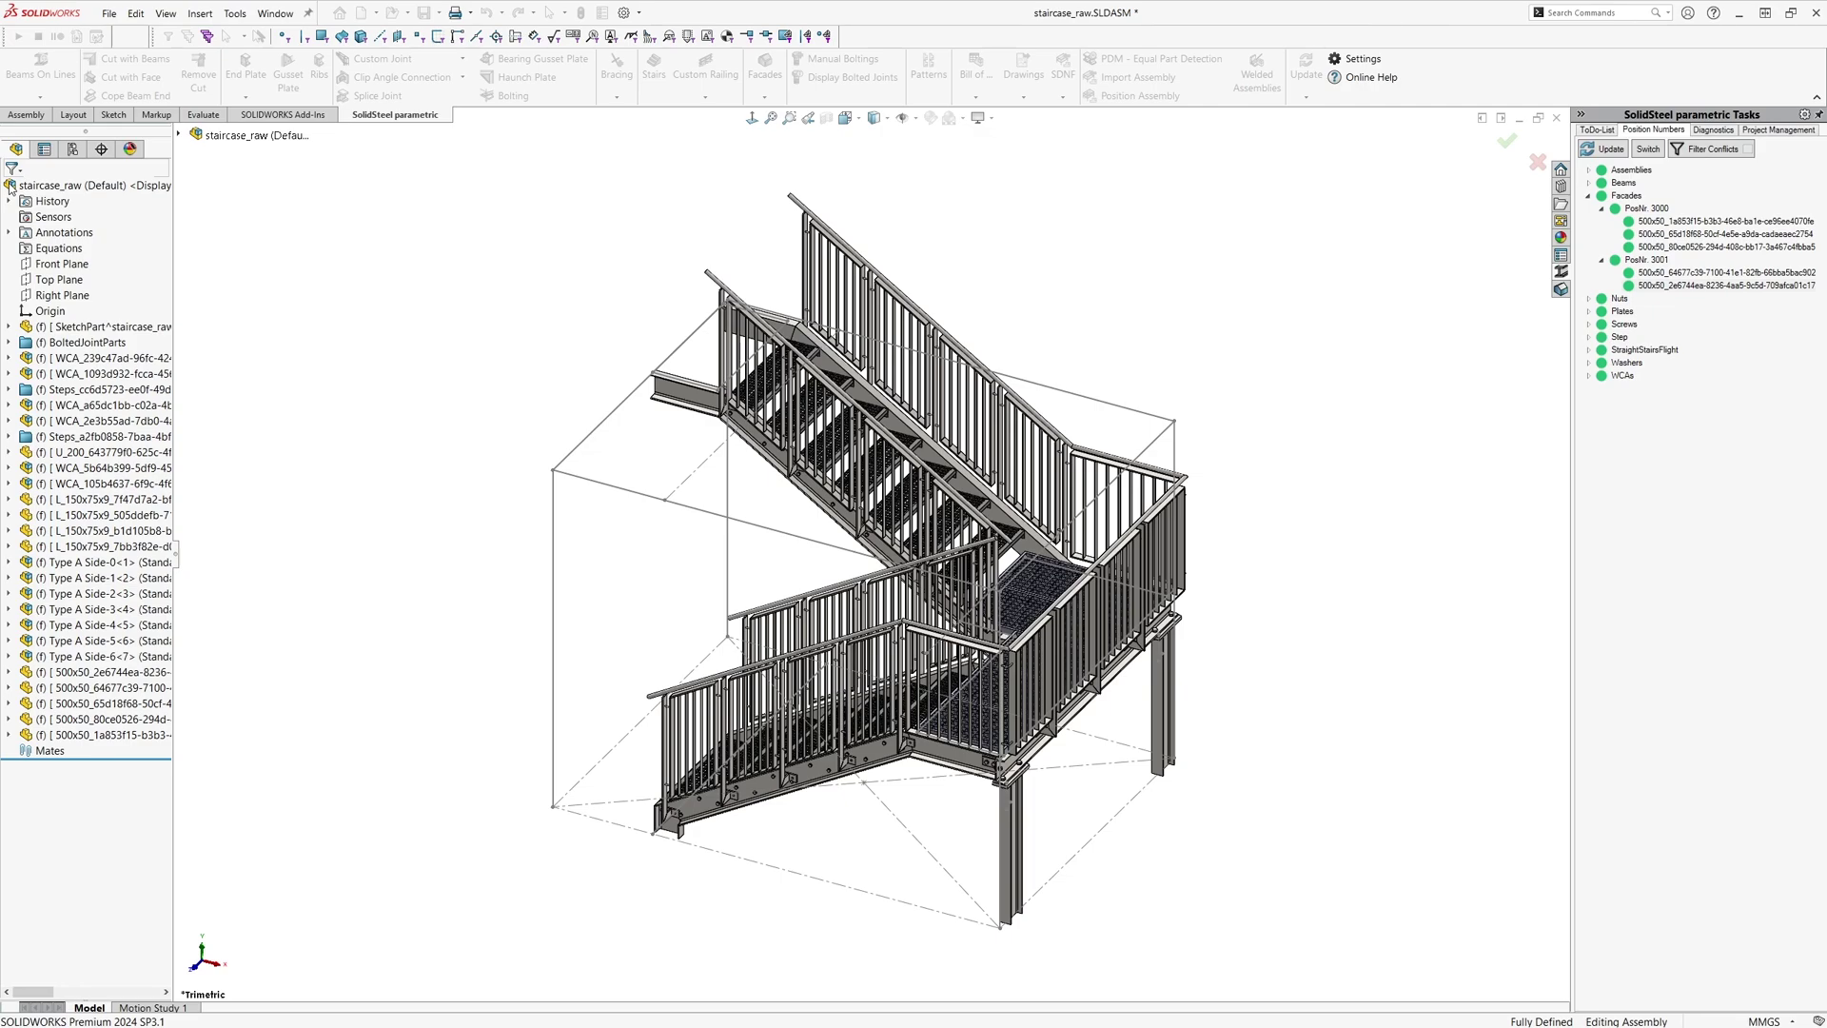
click(10, 184)
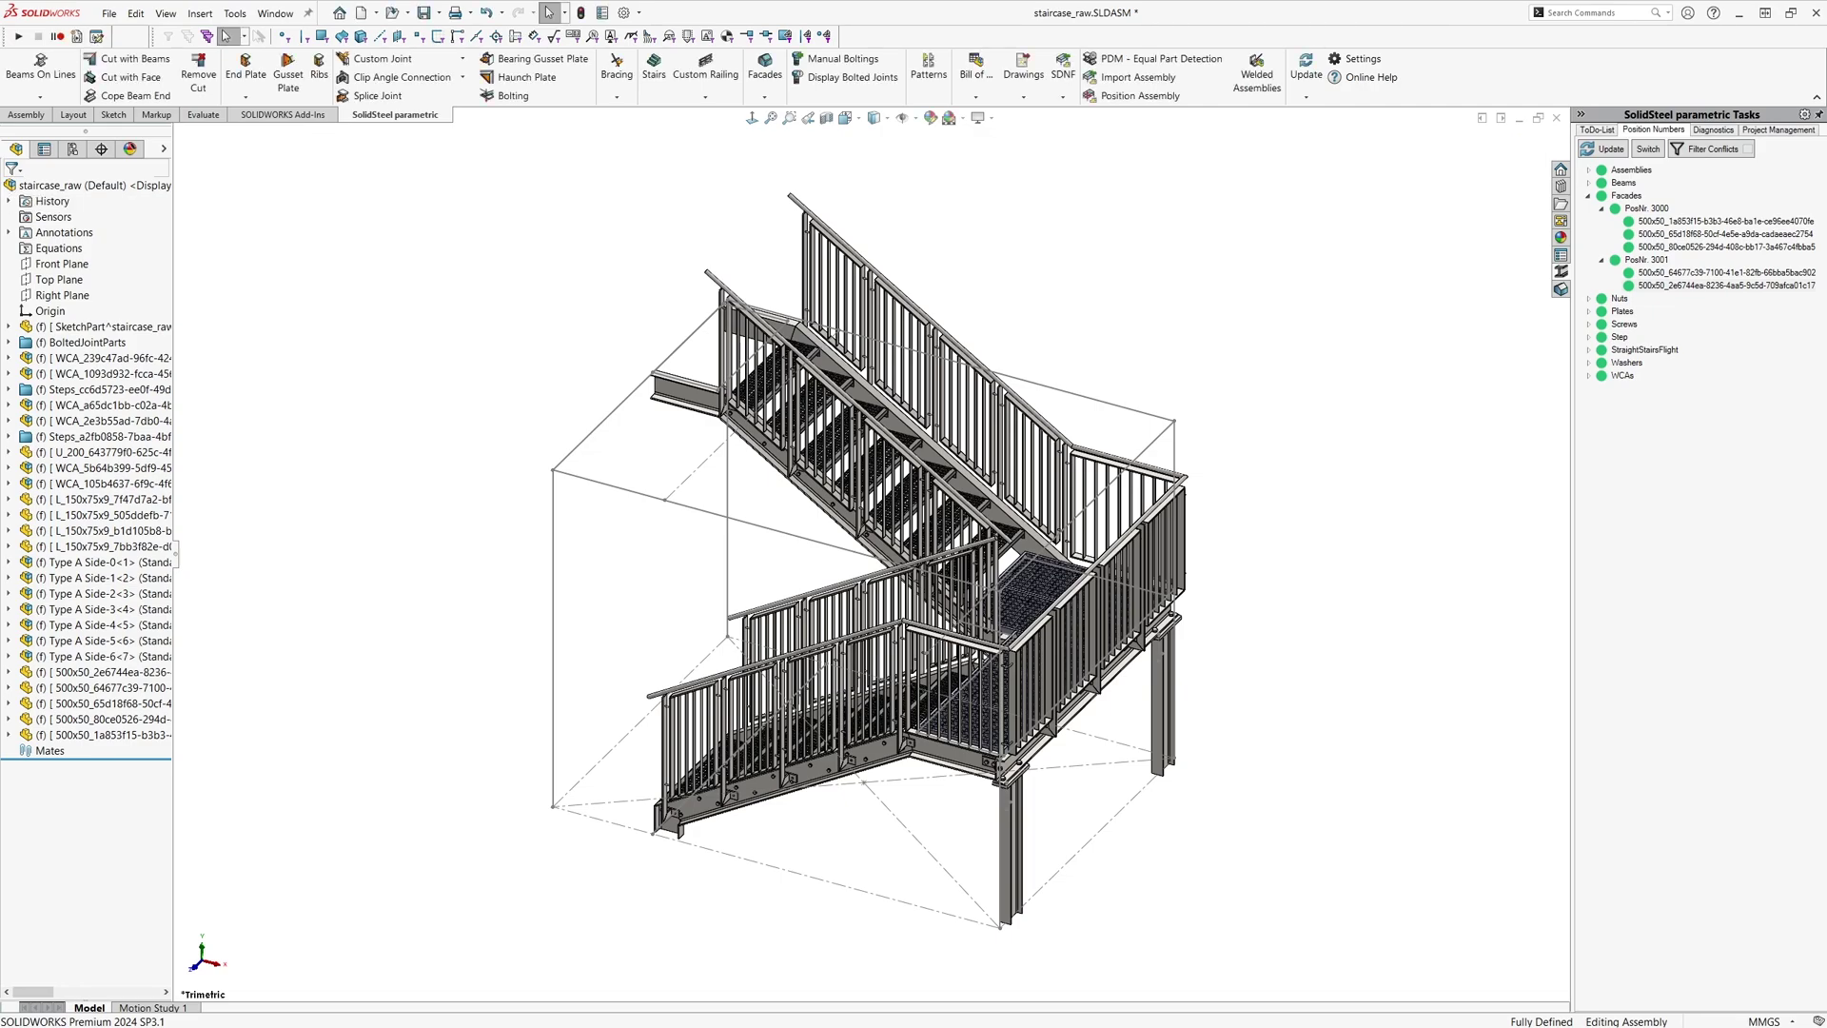
- Open BOM.xlsx from the Desktop folder in File Explorer
key(super+e)
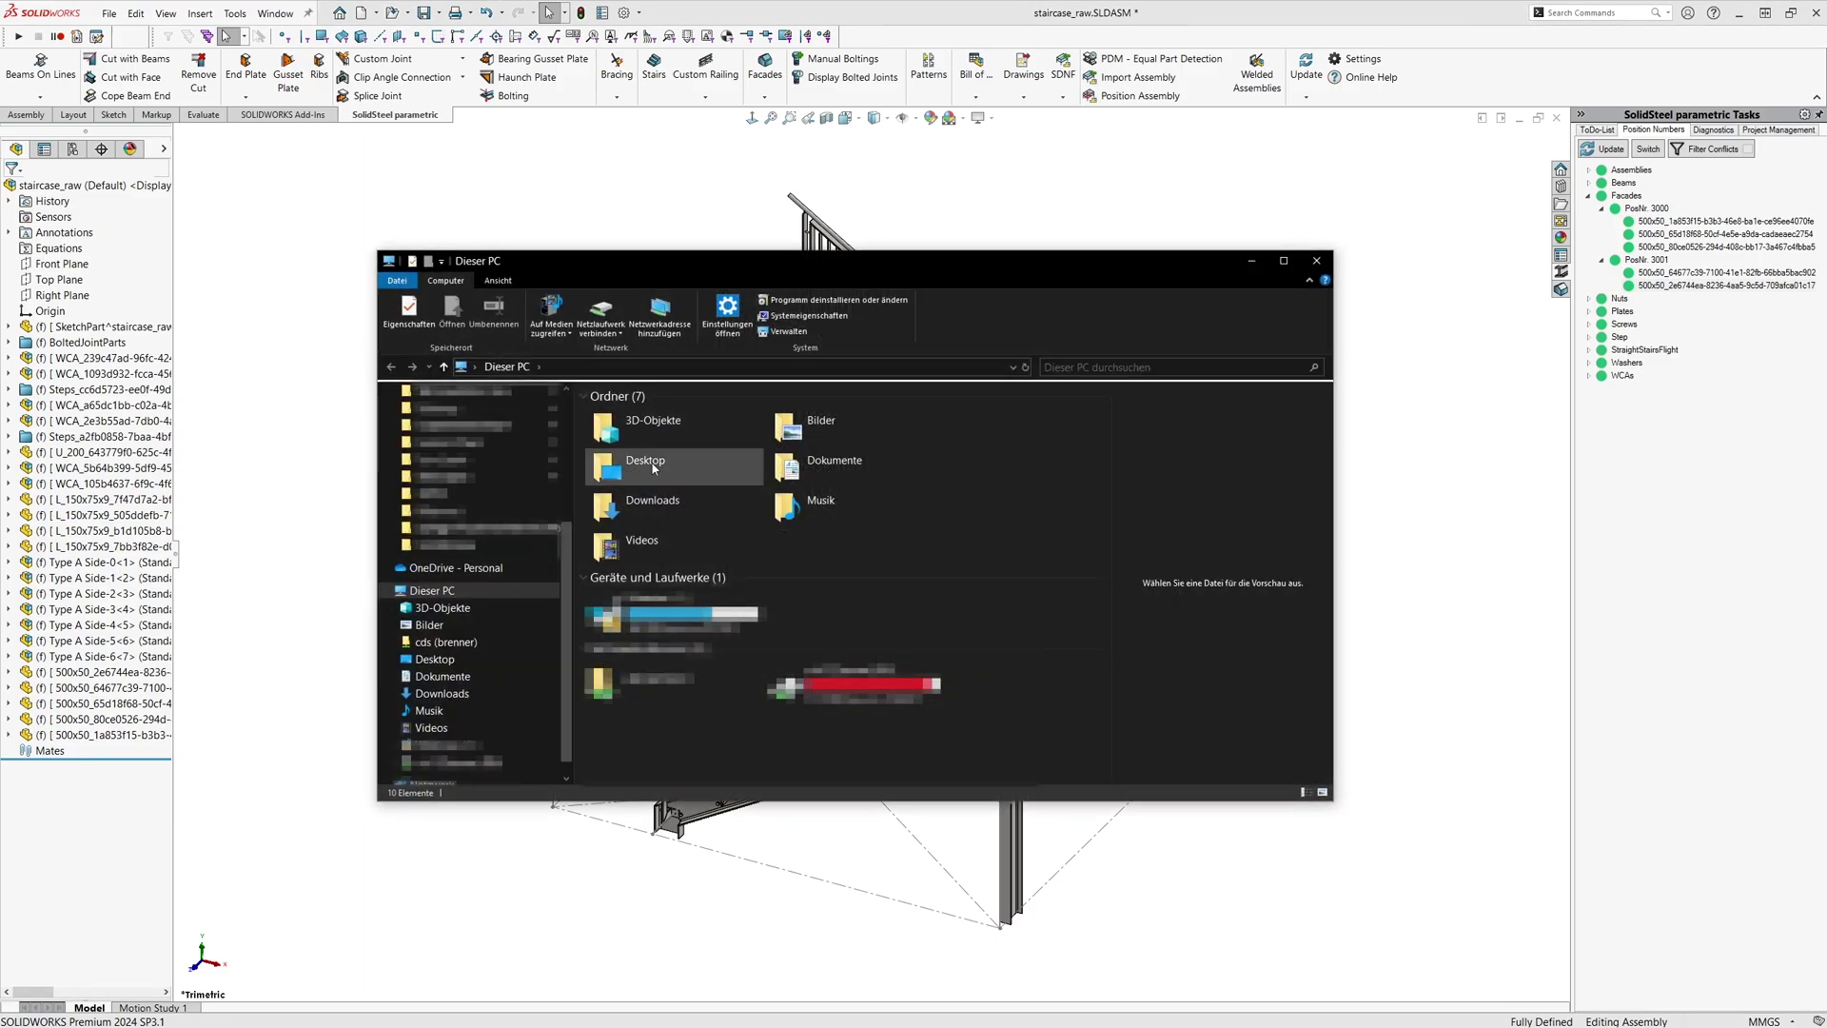
double_click(648, 464)
double_click(690, 421)
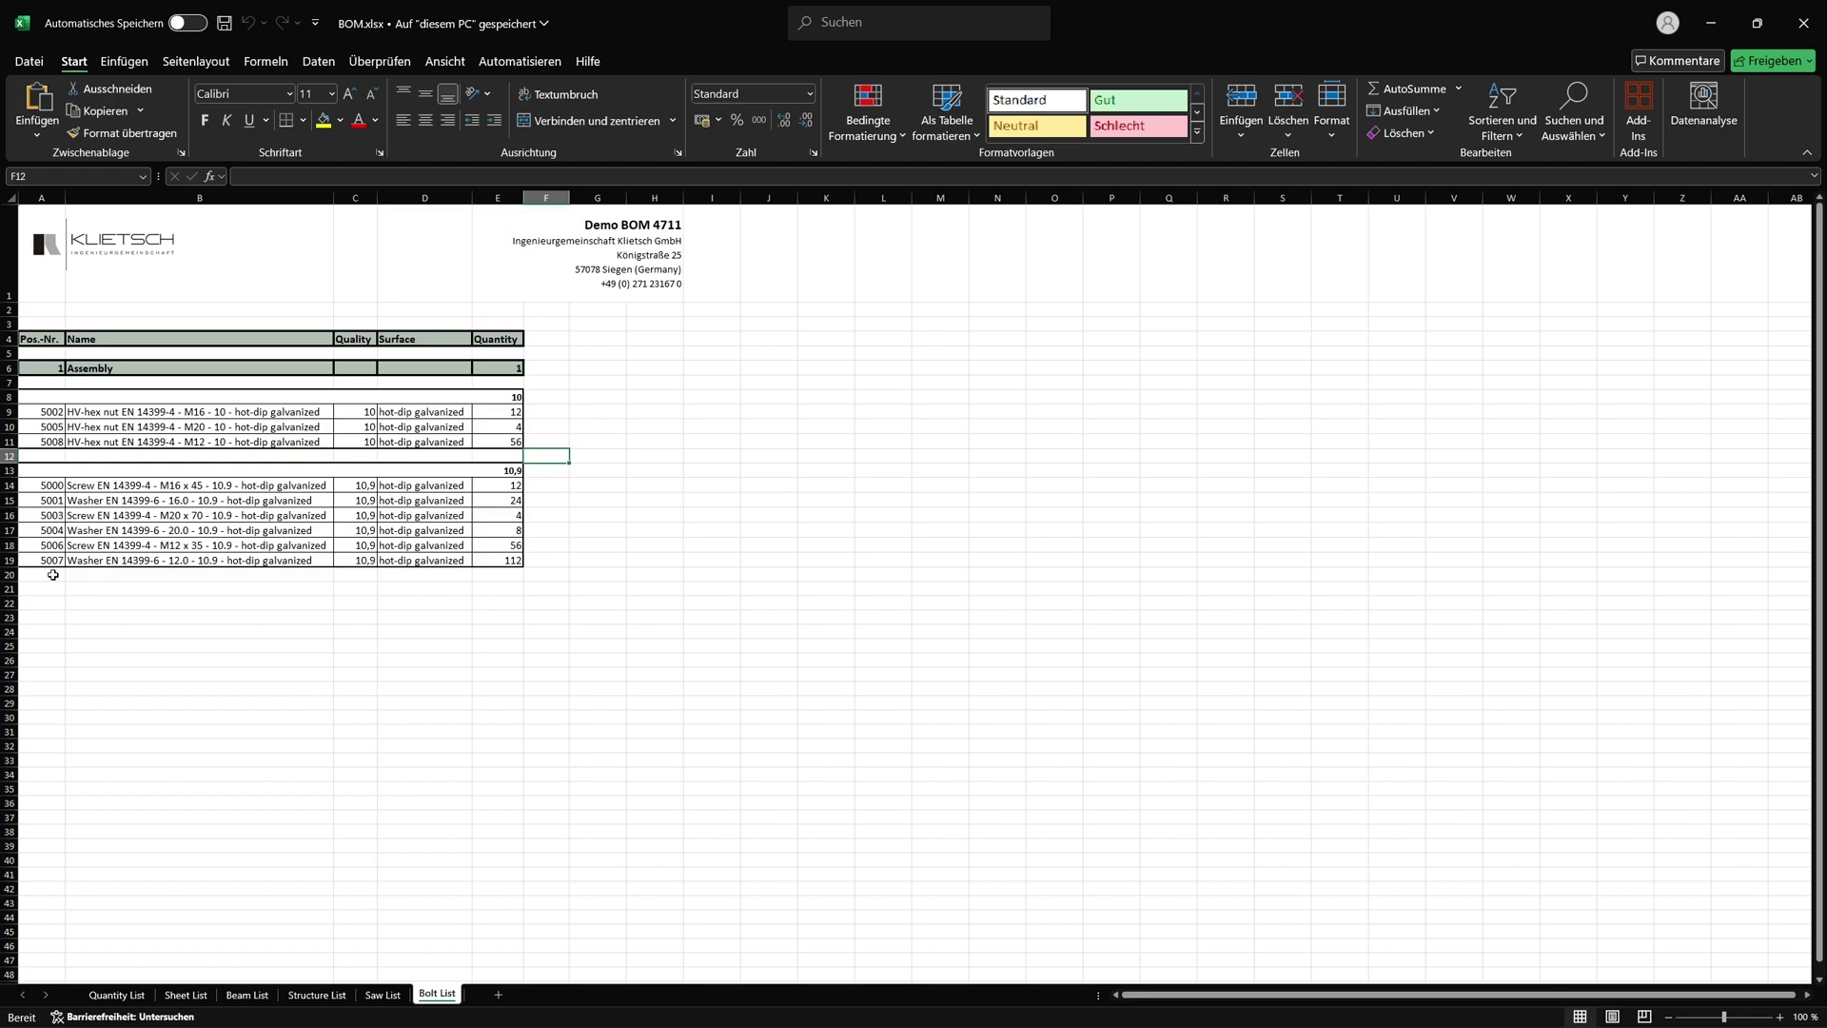
- Browse the Saw, Structure, Beam, Sheet and Quantity List sheets of BOM.xlsx
click(383, 995)
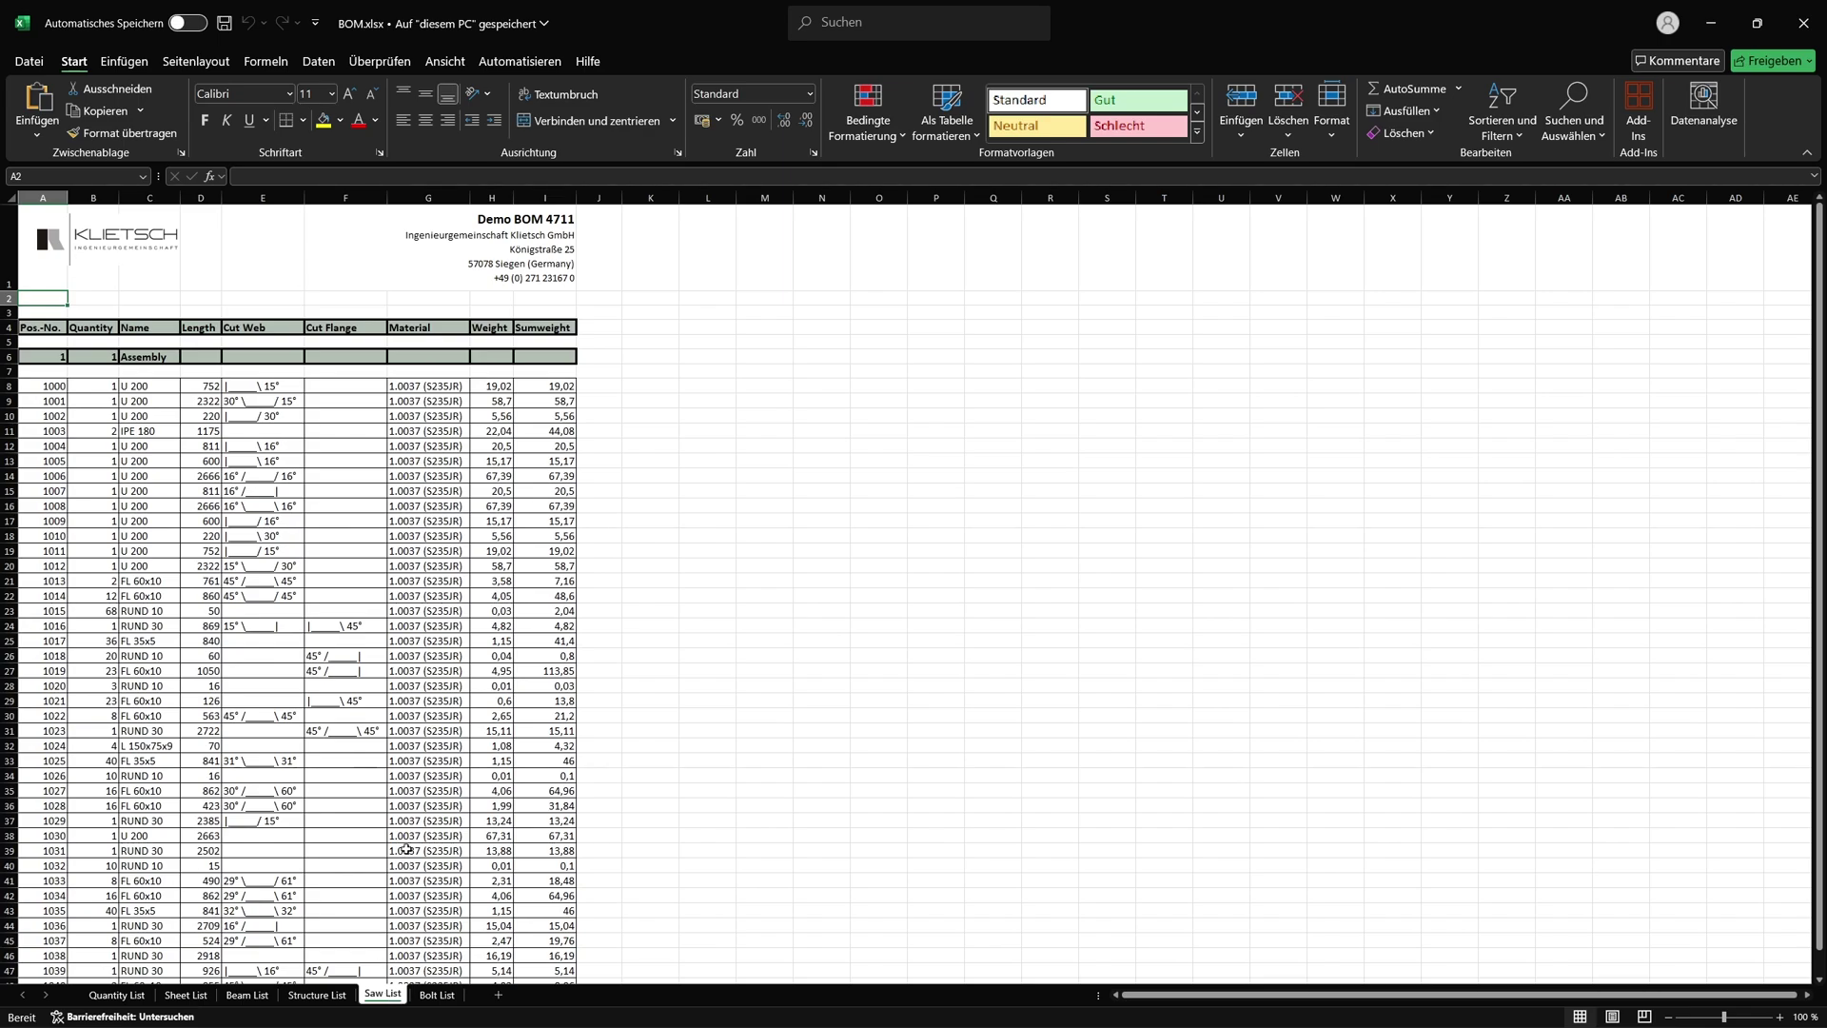
scroll(371, 806, down, 1)
scroll(372, 807, down, 1)
click(317, 996)
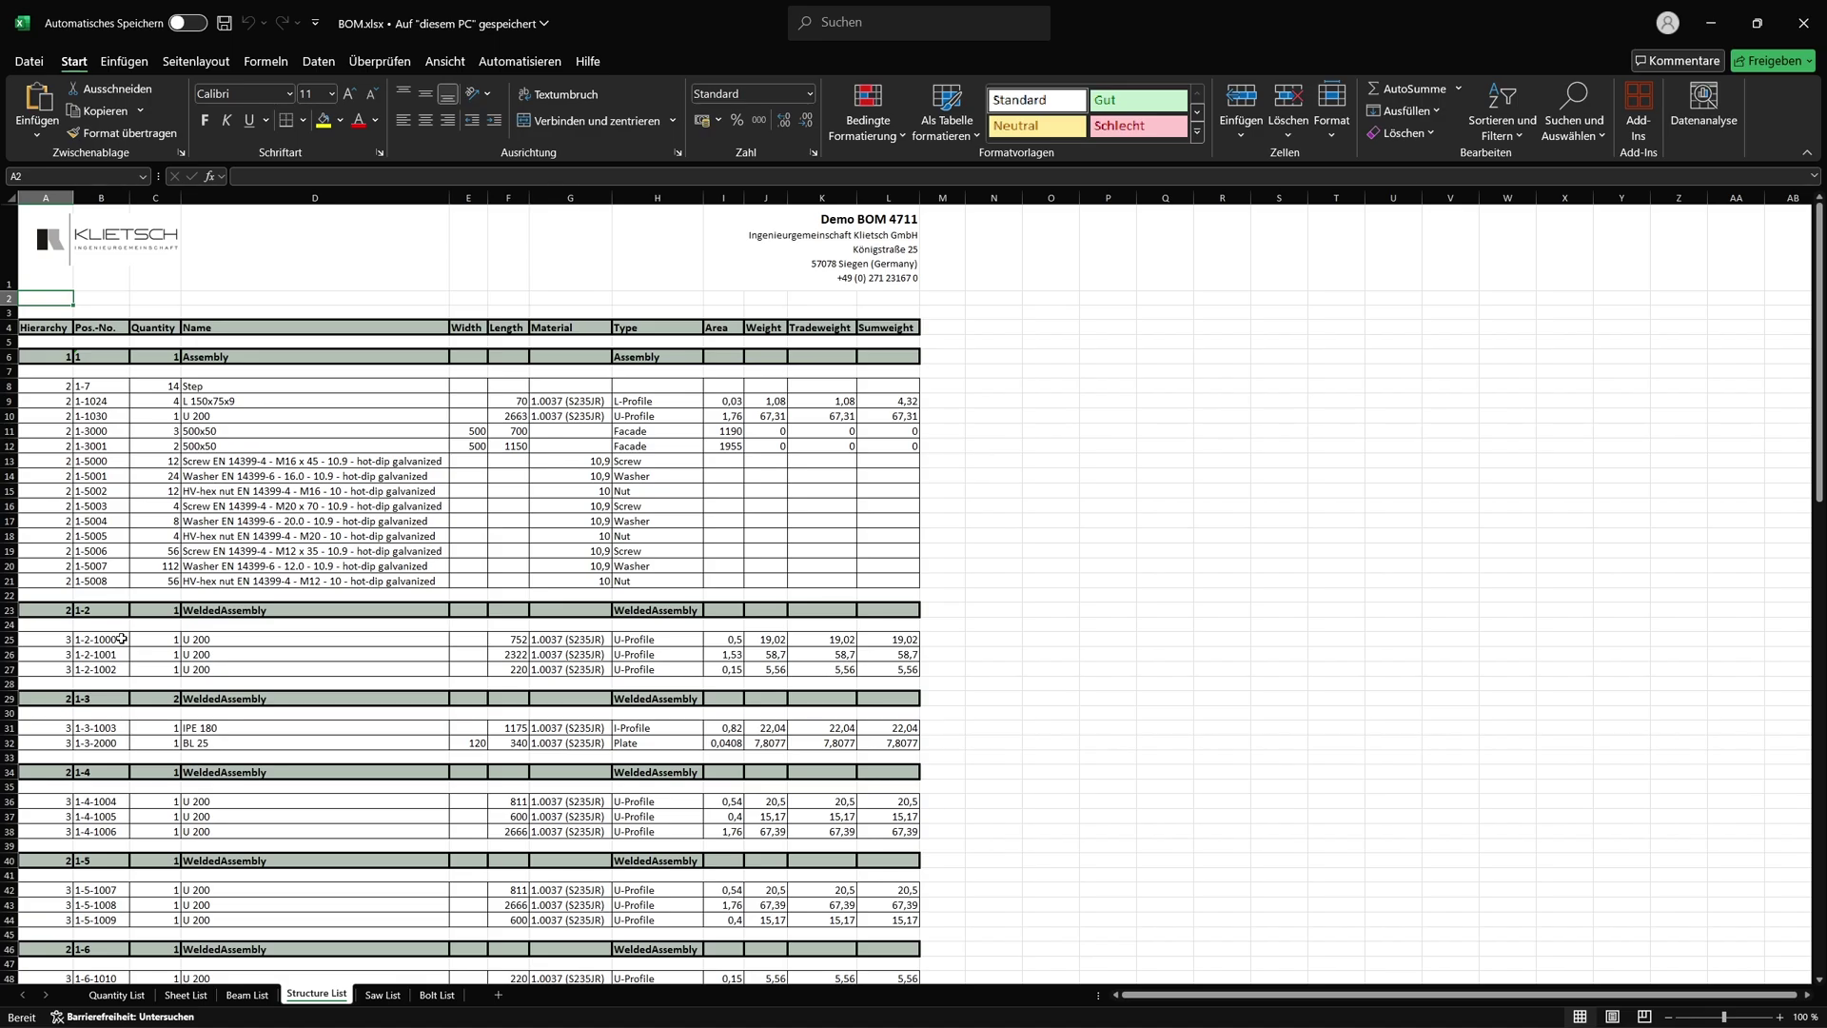
scroll(121, 639, down, 4)
scroll(121, 641, down, 4)
scroll(120, 639, down, 4)
scroll(121, 639, down, 4)
scroll(122, 639, down, 4)
scroll(122, 640, down, 3)
scroll(122, 640, down, 4)
click(246, 994)
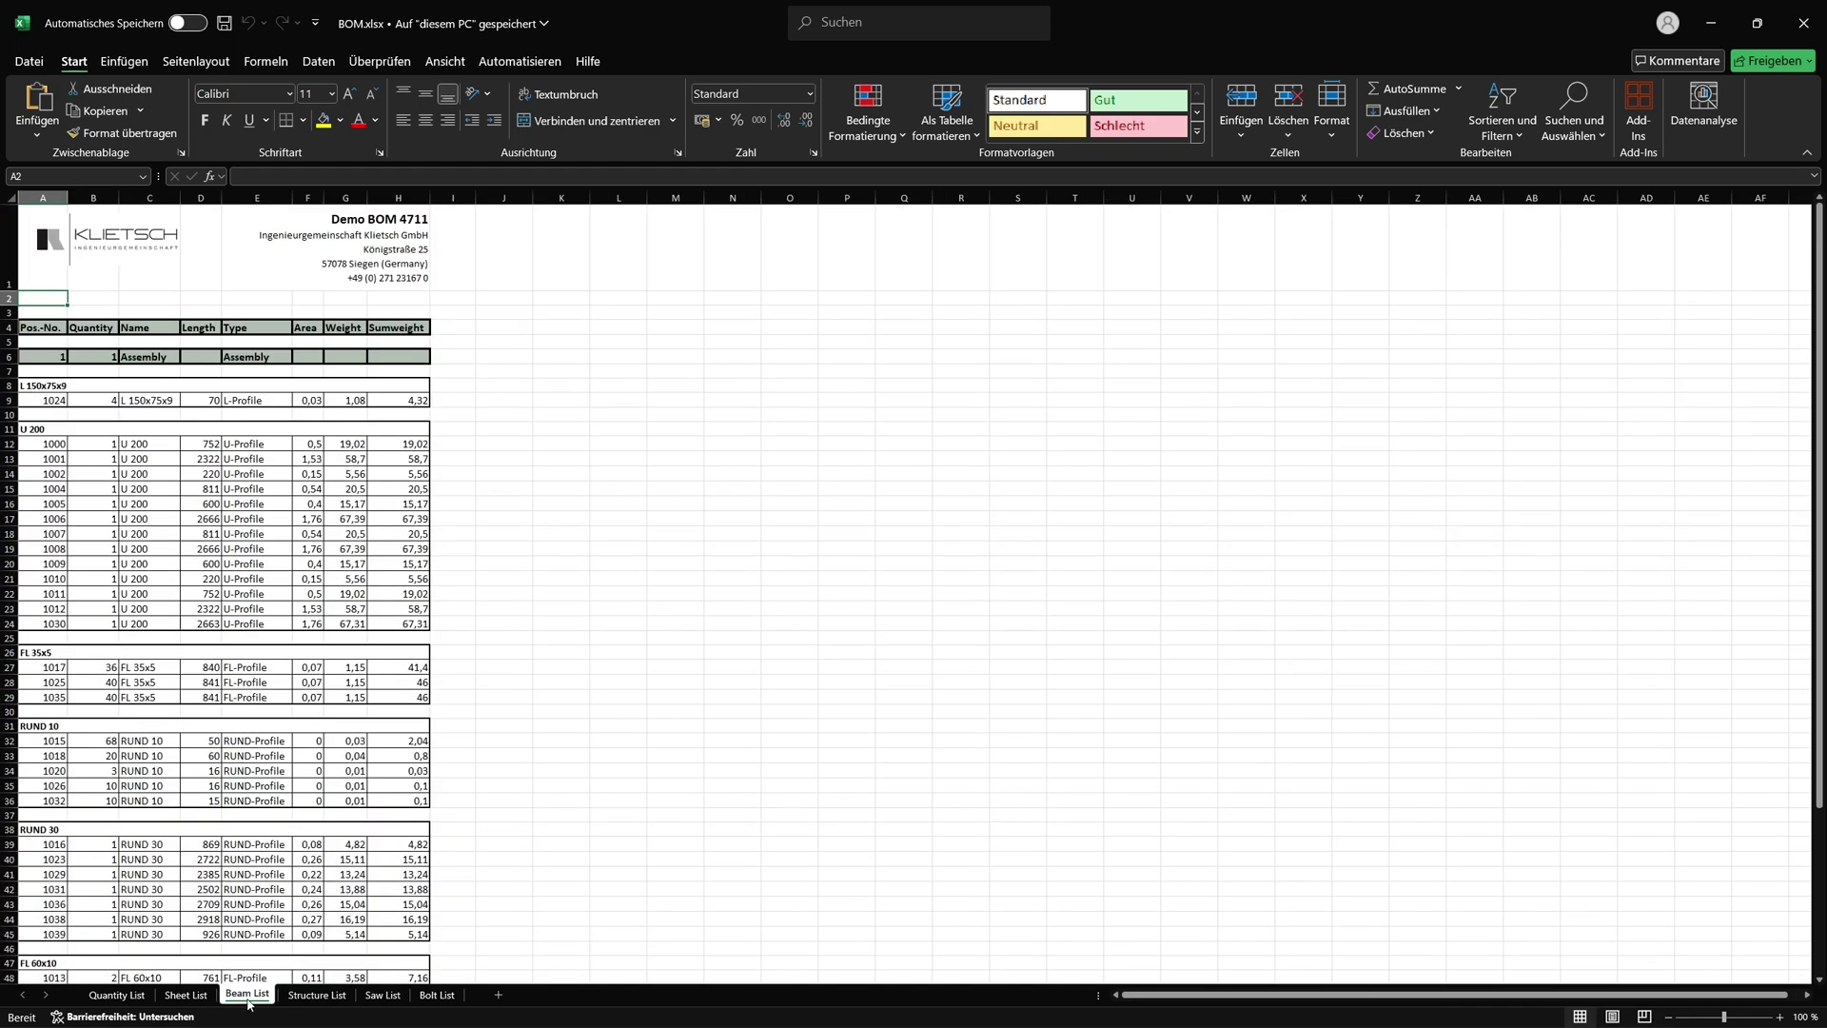
scroll(488, 737, down, 2)
scroll(488, 736, down, 2)
scroll(489, 737, down, 2)
scroll(489, 738, down, 1)
click(186, 994)
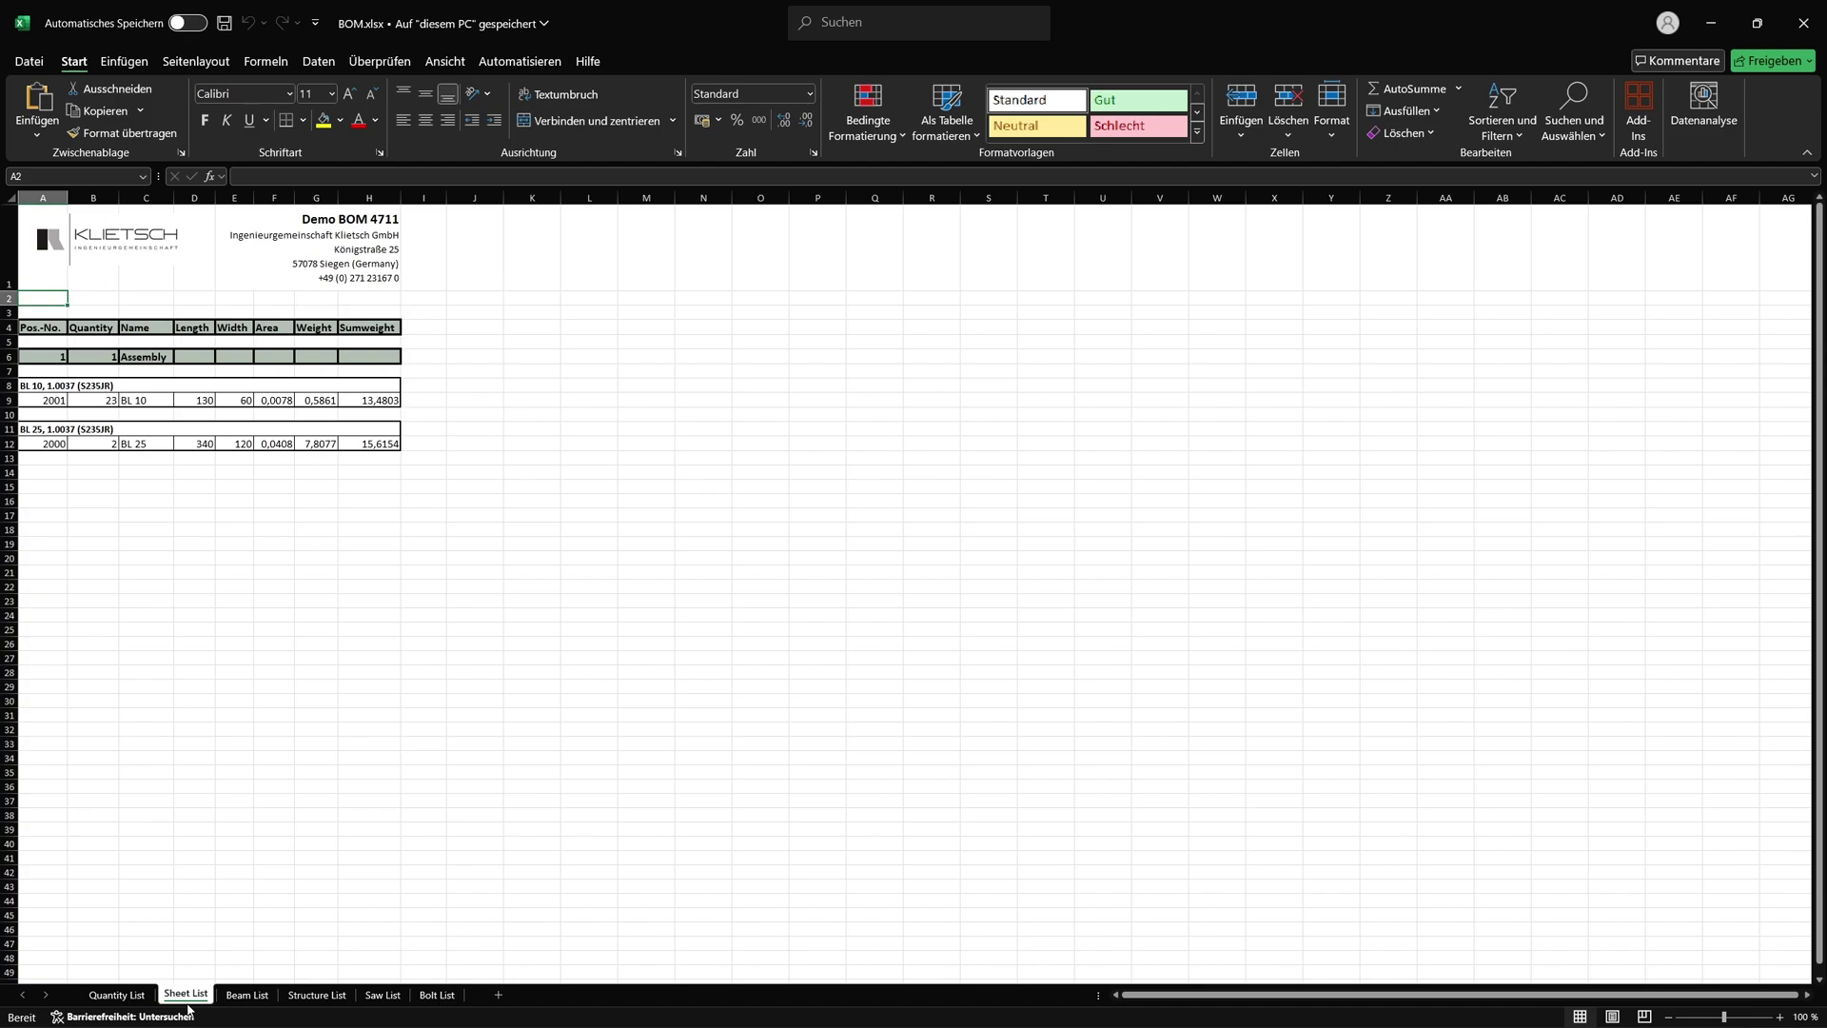
click(122, 994)
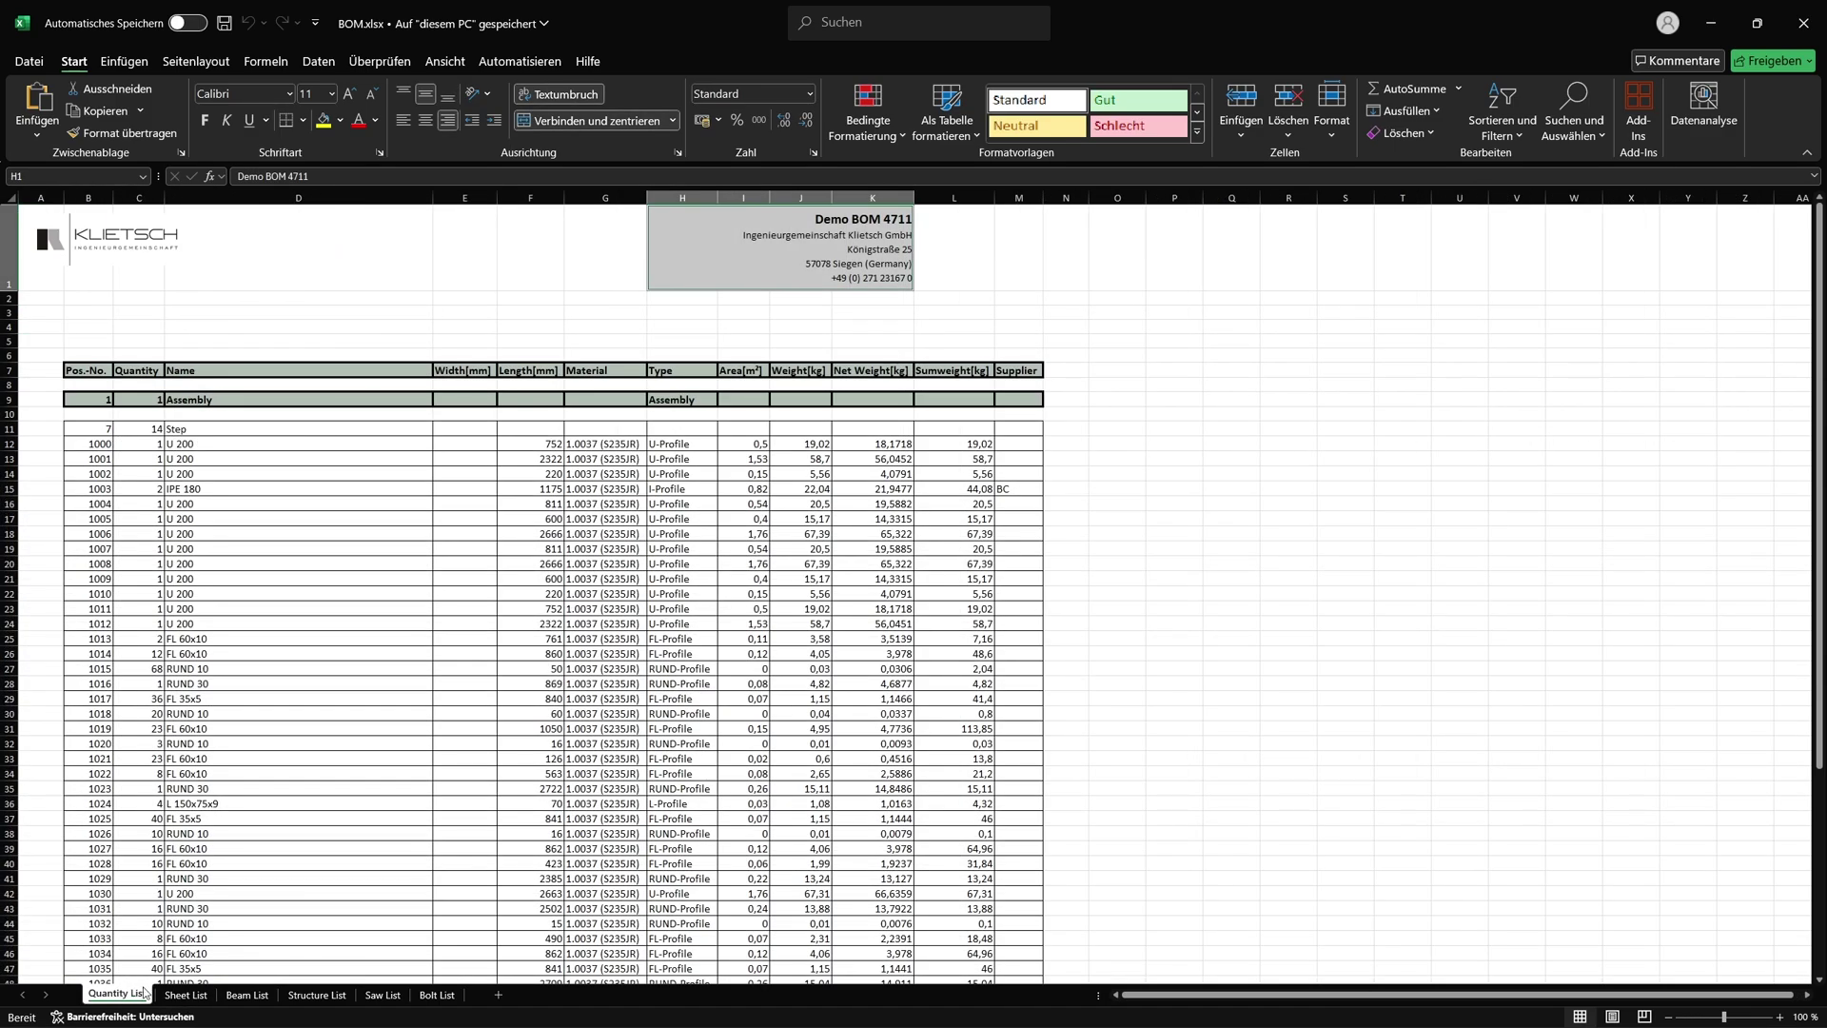
click(1114, 683)
scroll(1114, 682, down, 4)
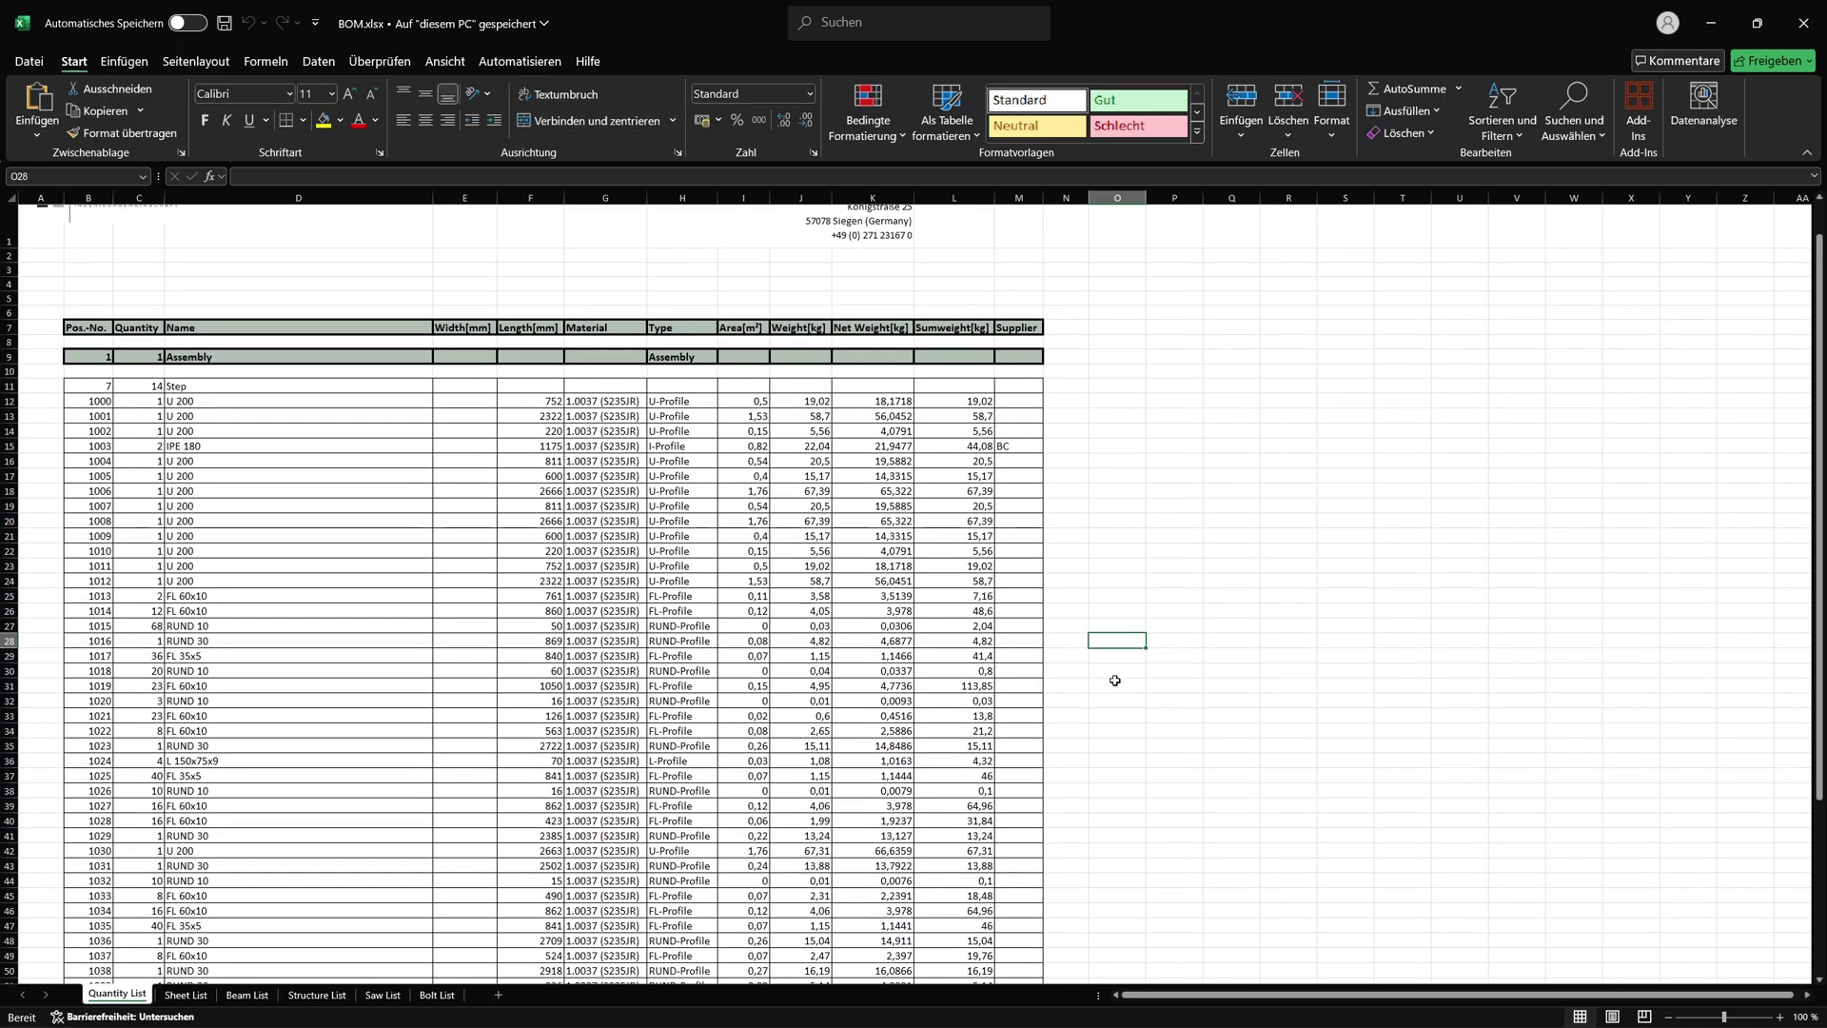
scroll(1114, 682, down, 2)
scroll(1114, 683, down, 2)
scroll(1115, 683, down, 1)
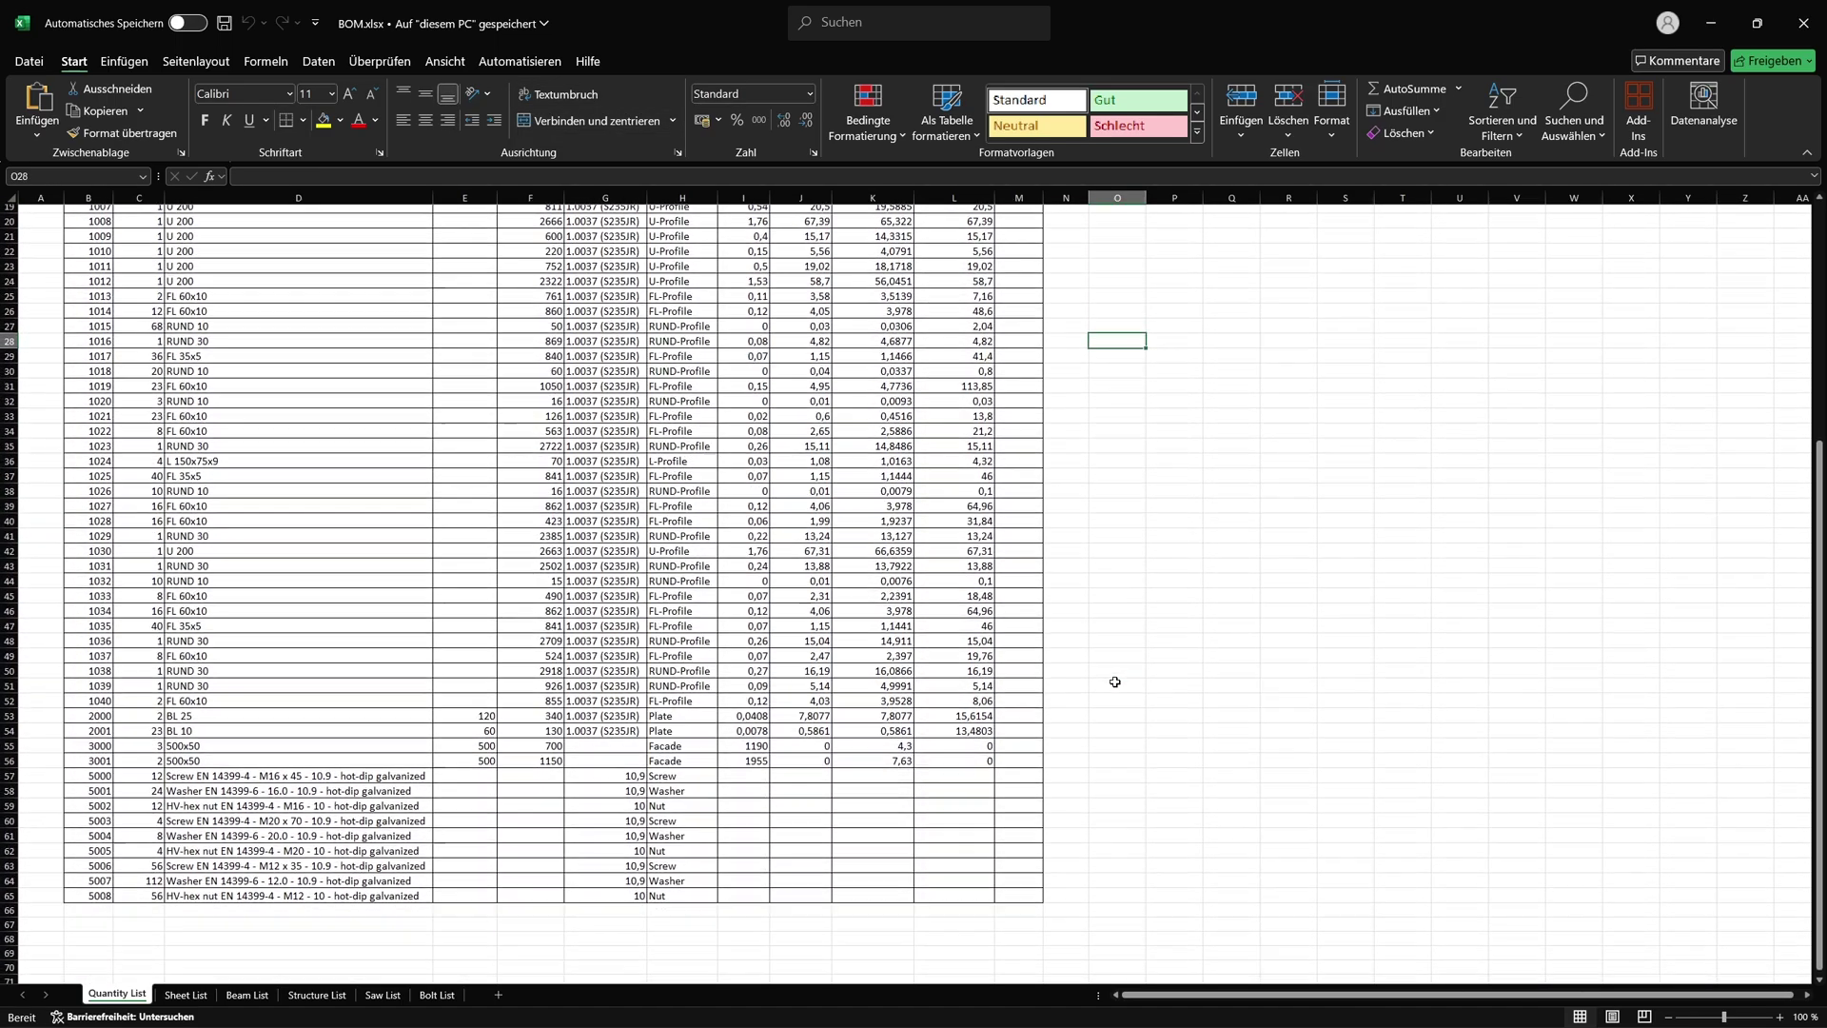
scroll(1115, 683, up, 1)
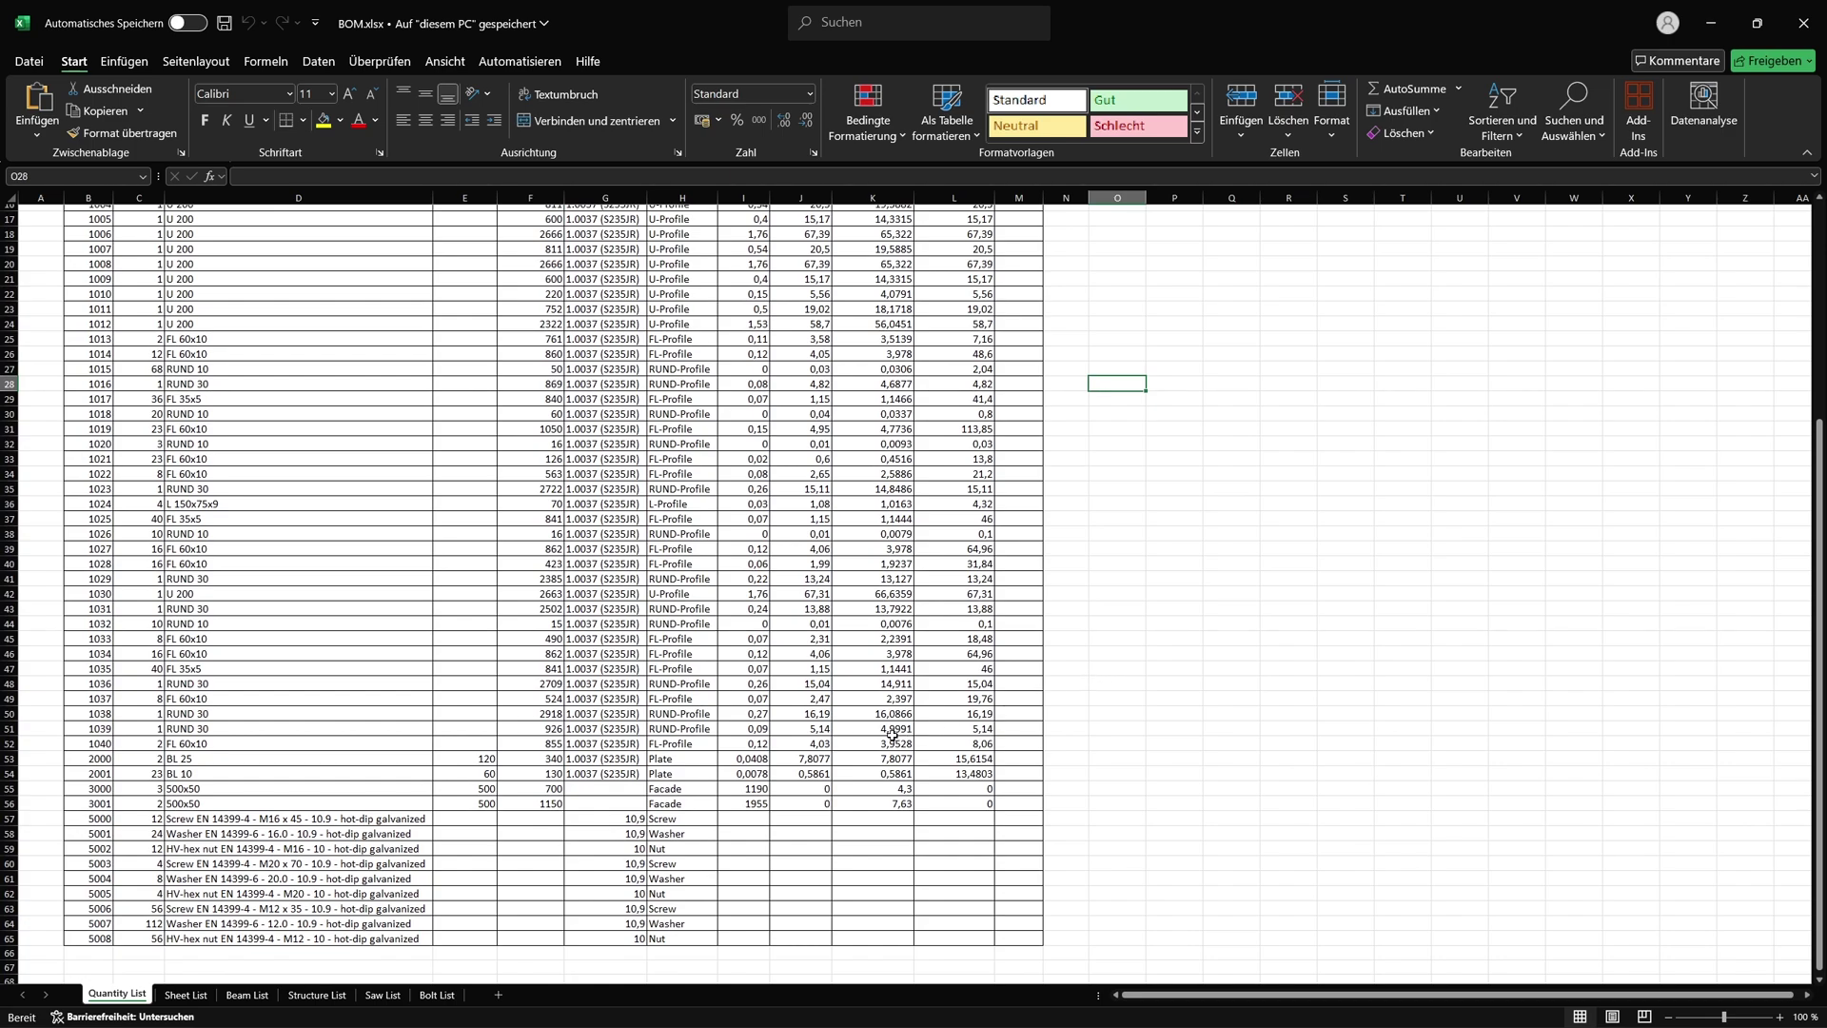
- Close the BOM.xlsx workbook in Excel and the File Explorer window
click(1802, 22)
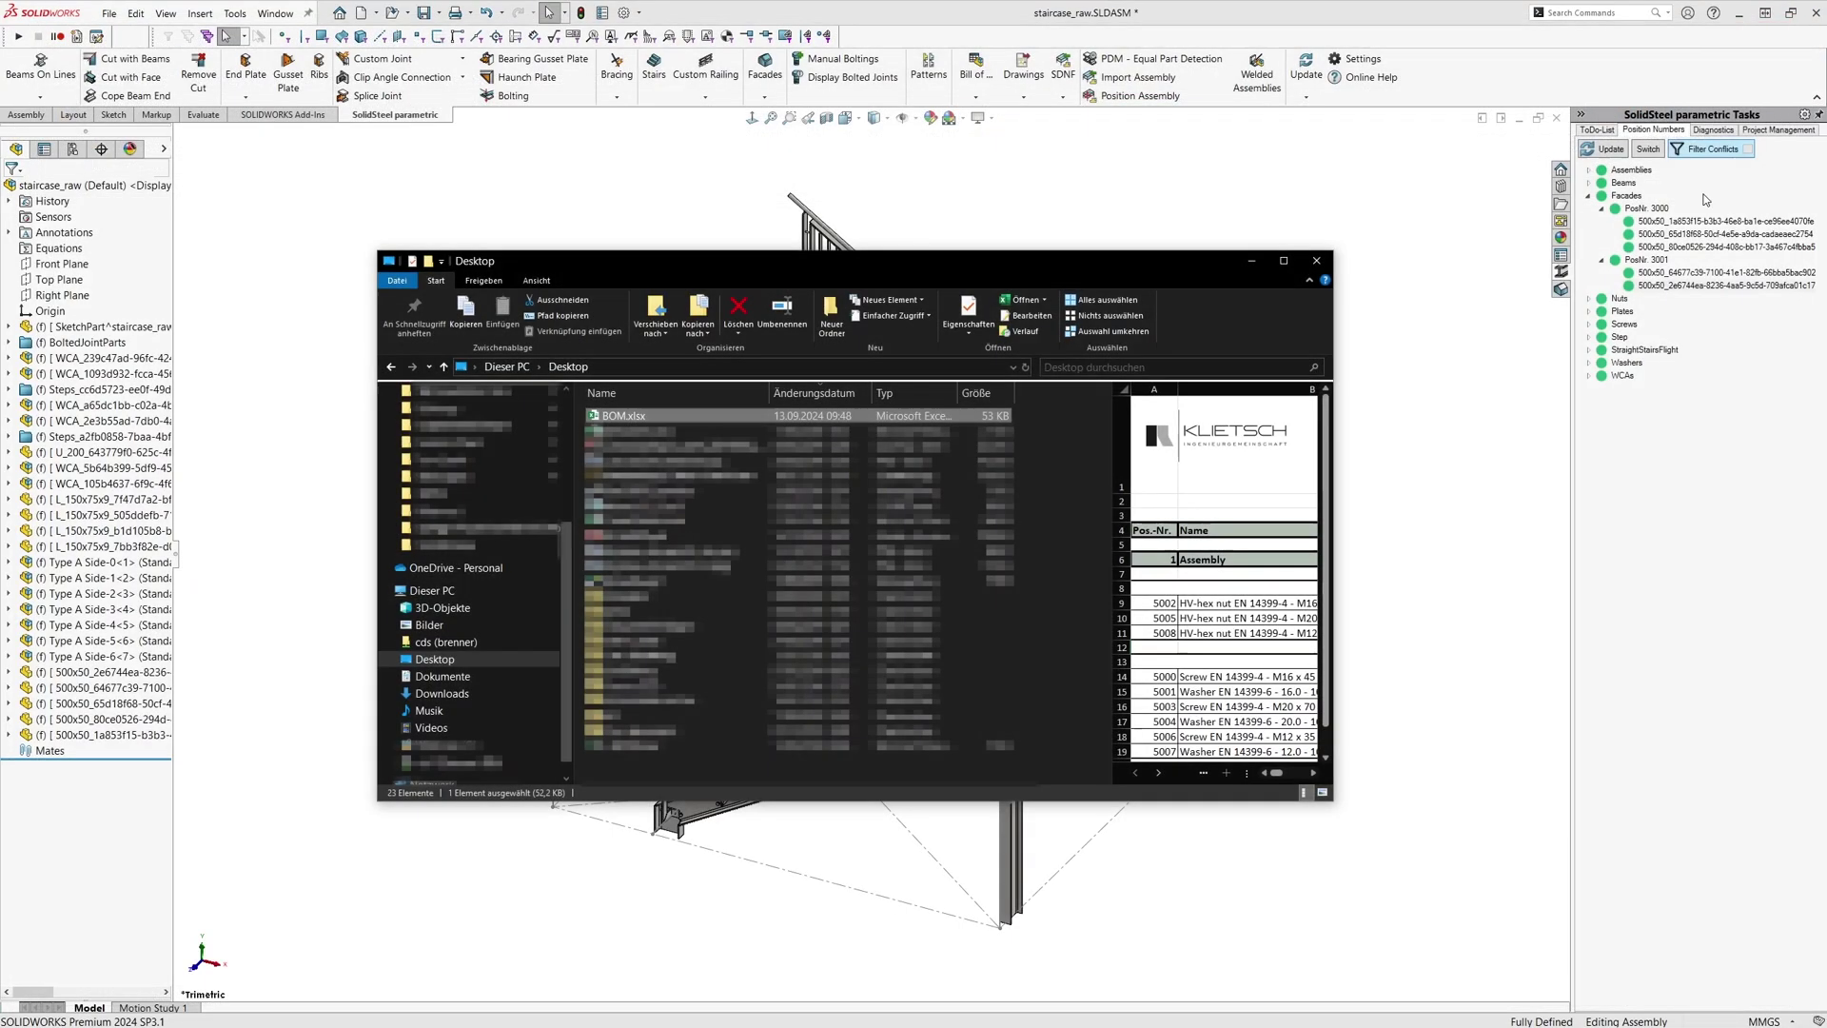
key(alt+F4)
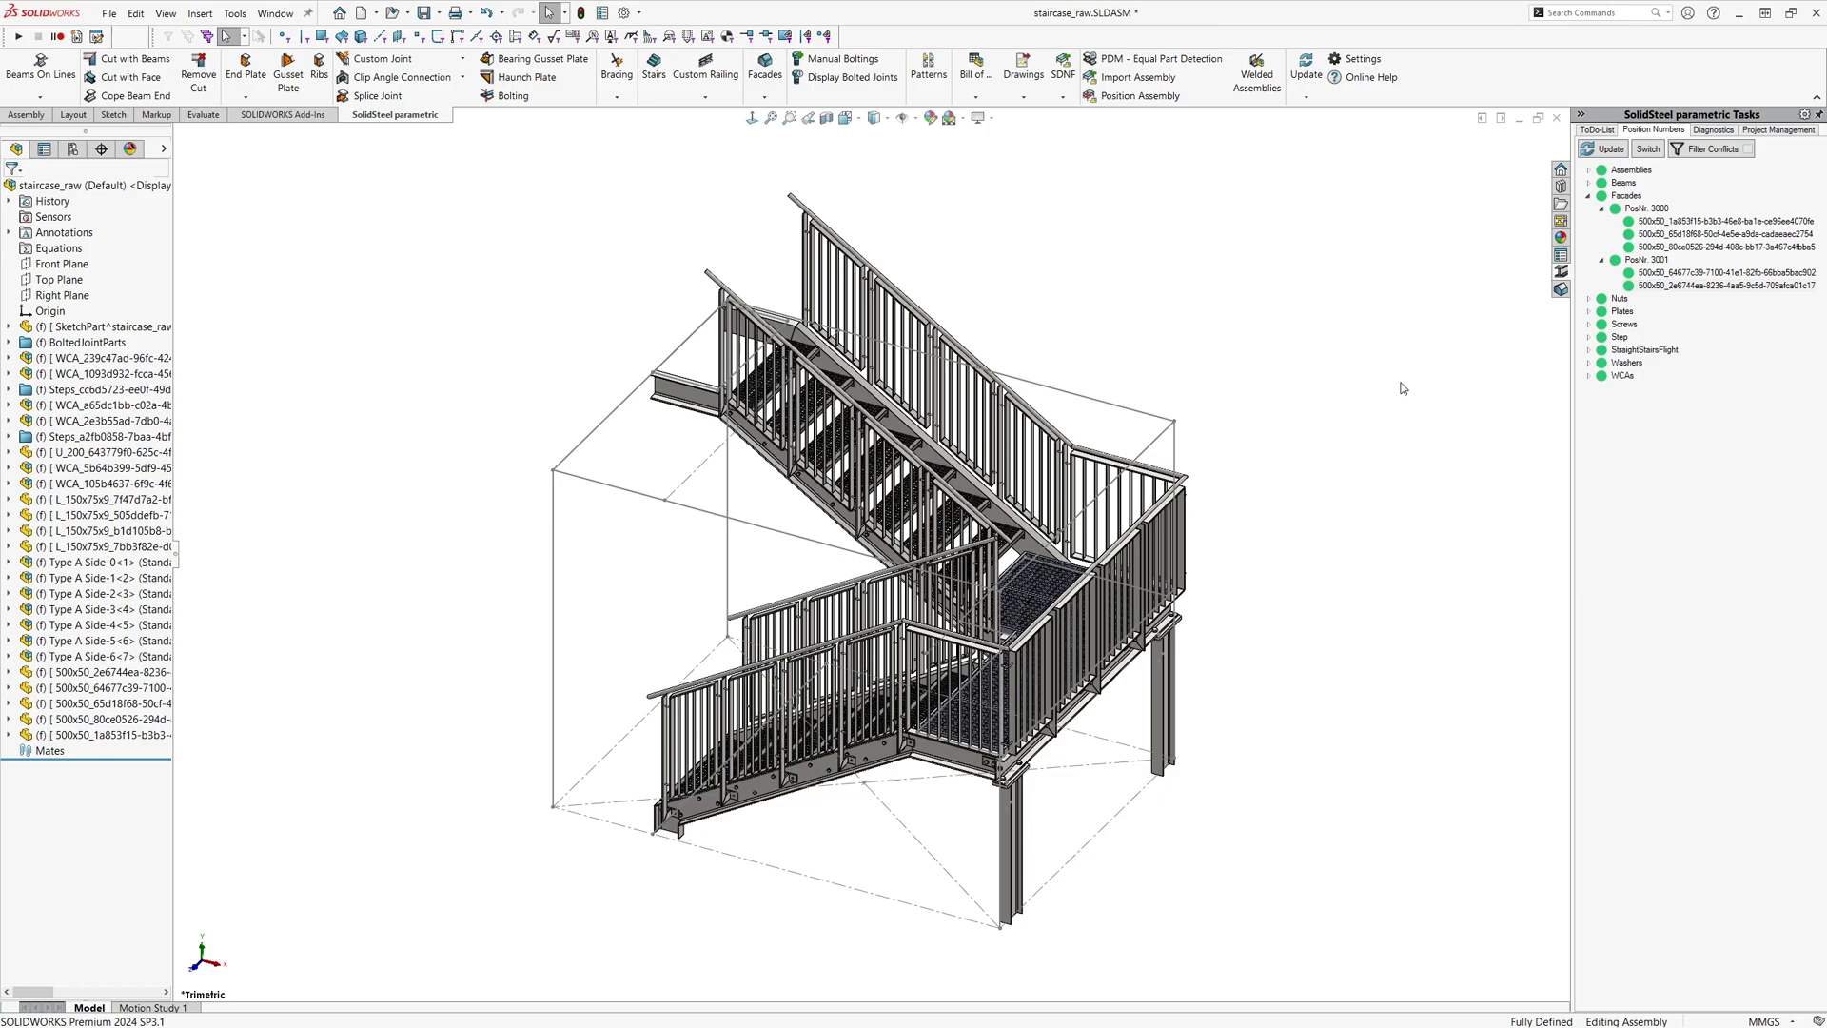
click(1026, 98)
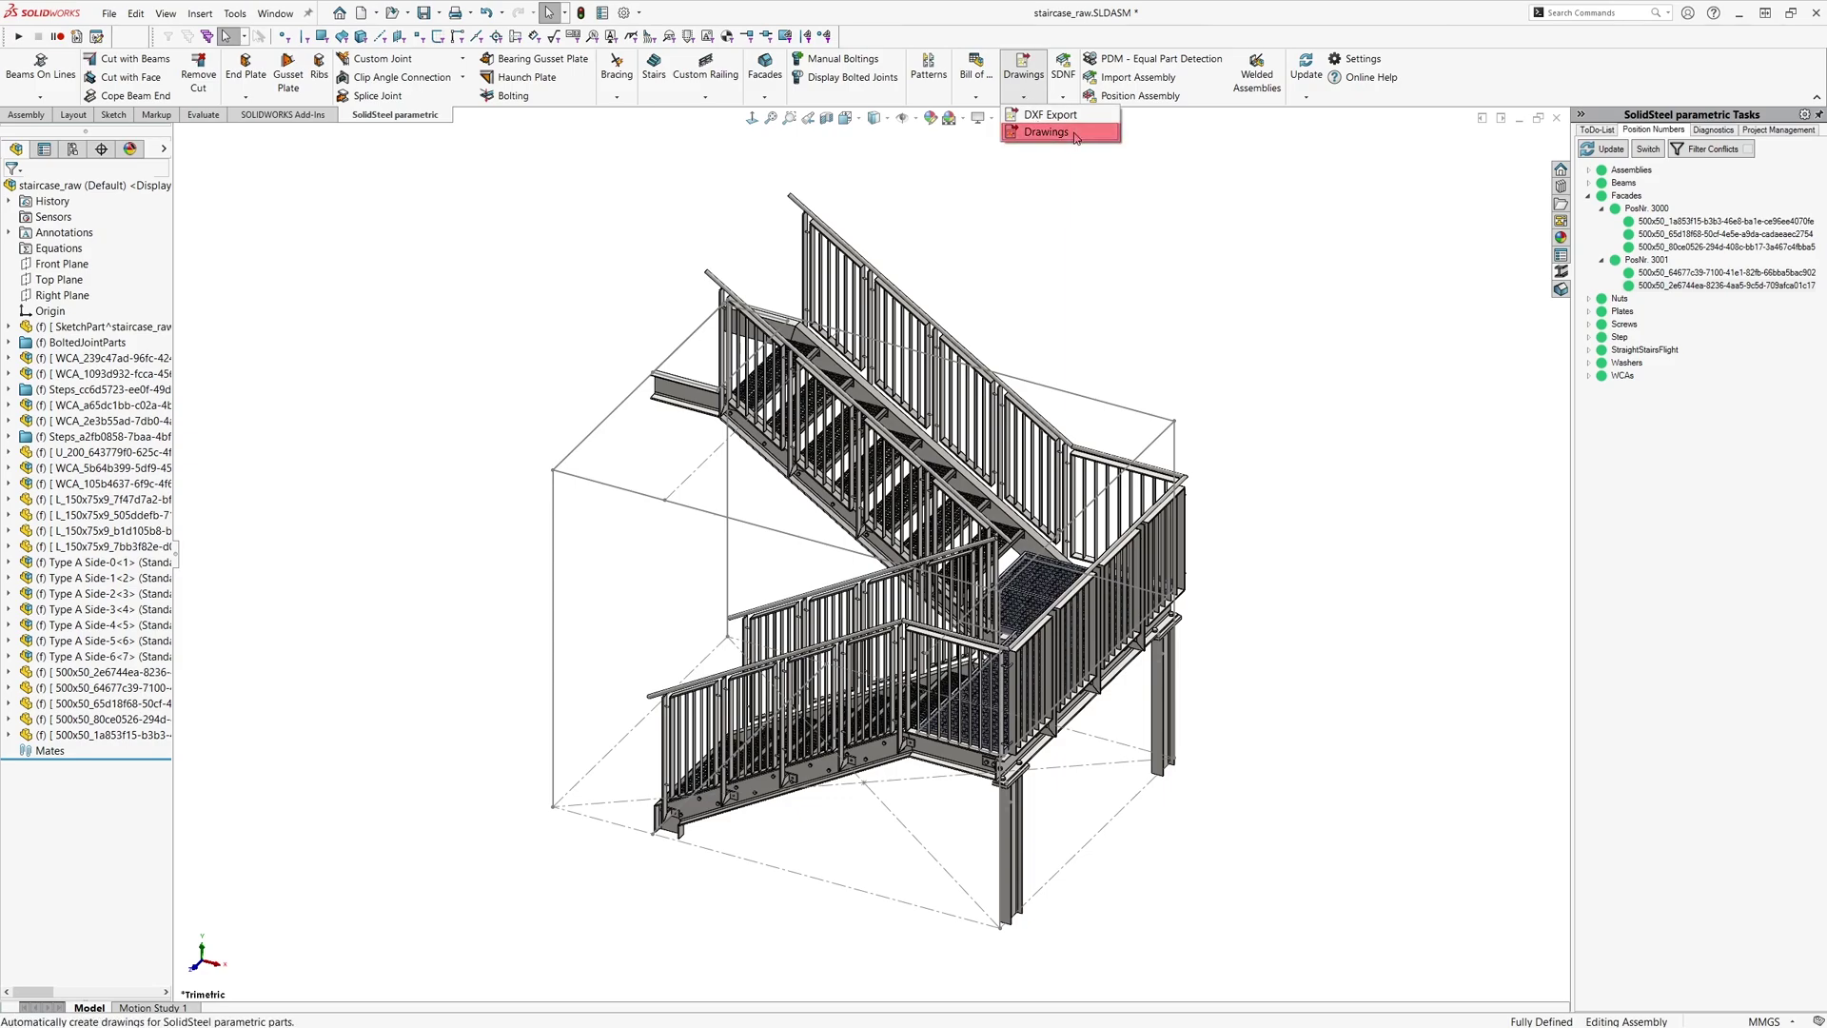
- Launch SolidSteel drawing creation, answering Nein to updating position numbers
click(1074, 138)
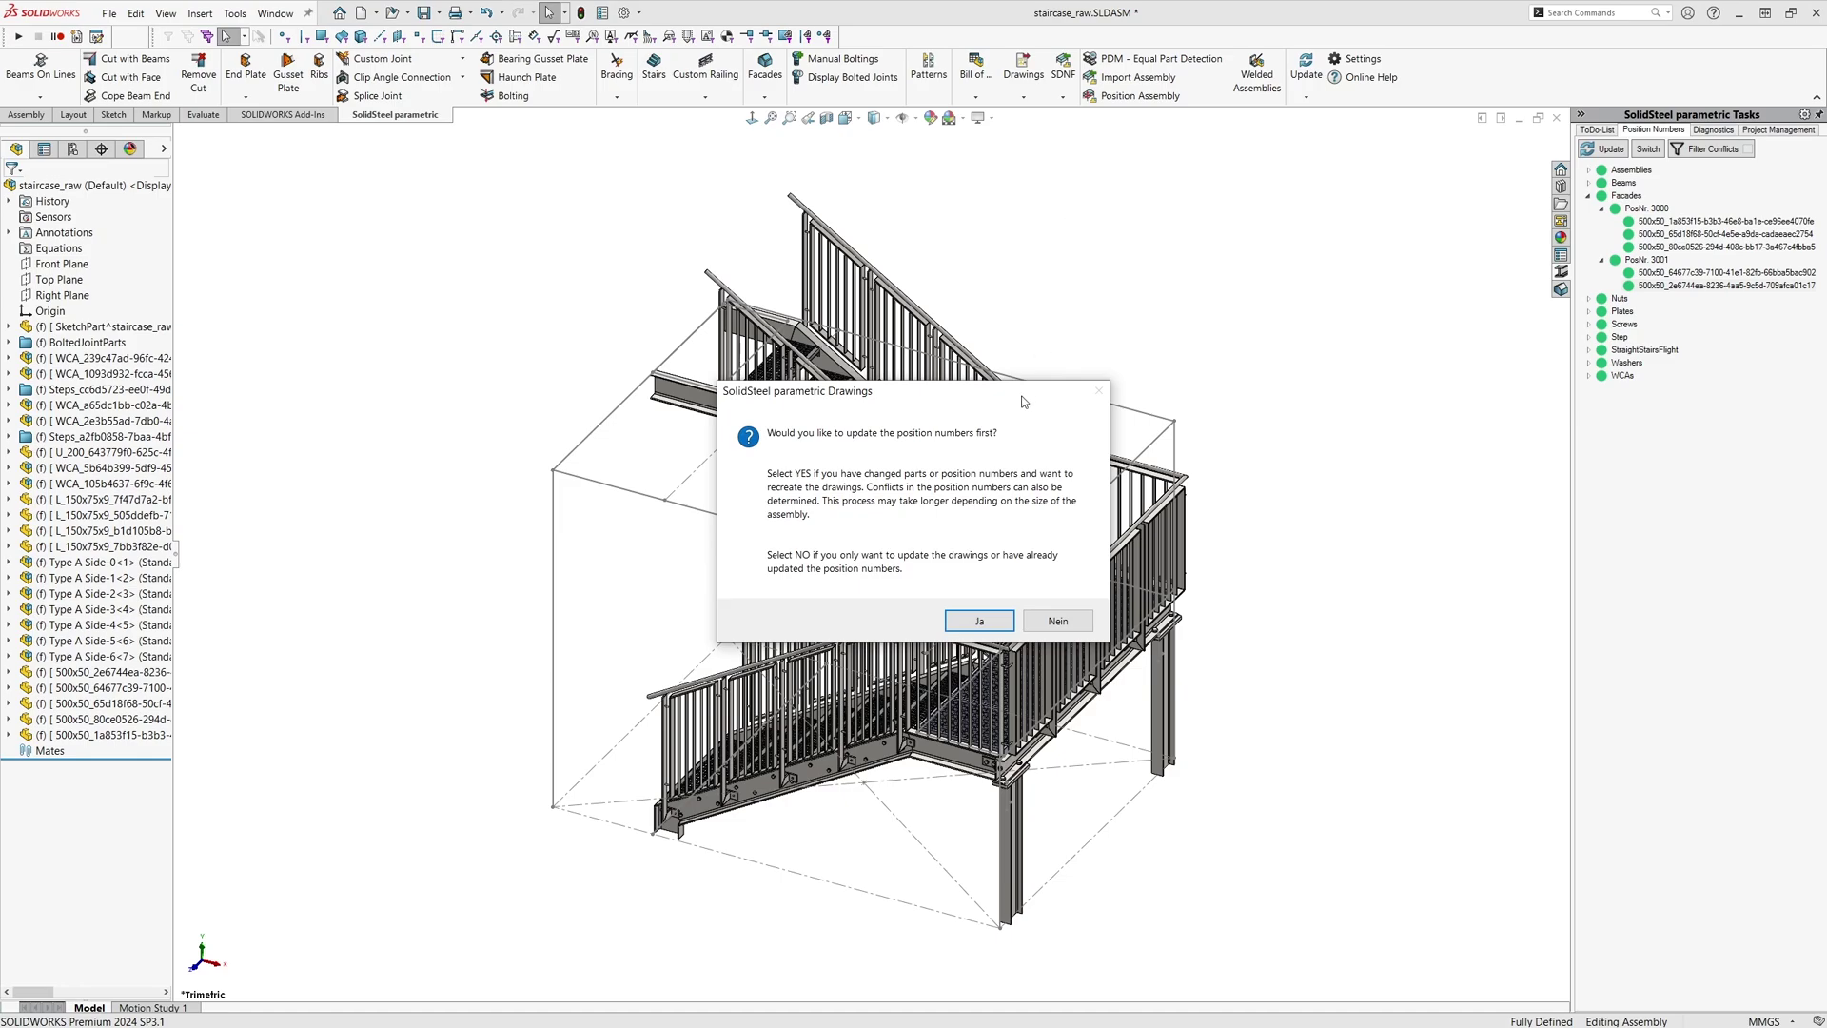
click(1060, 621)
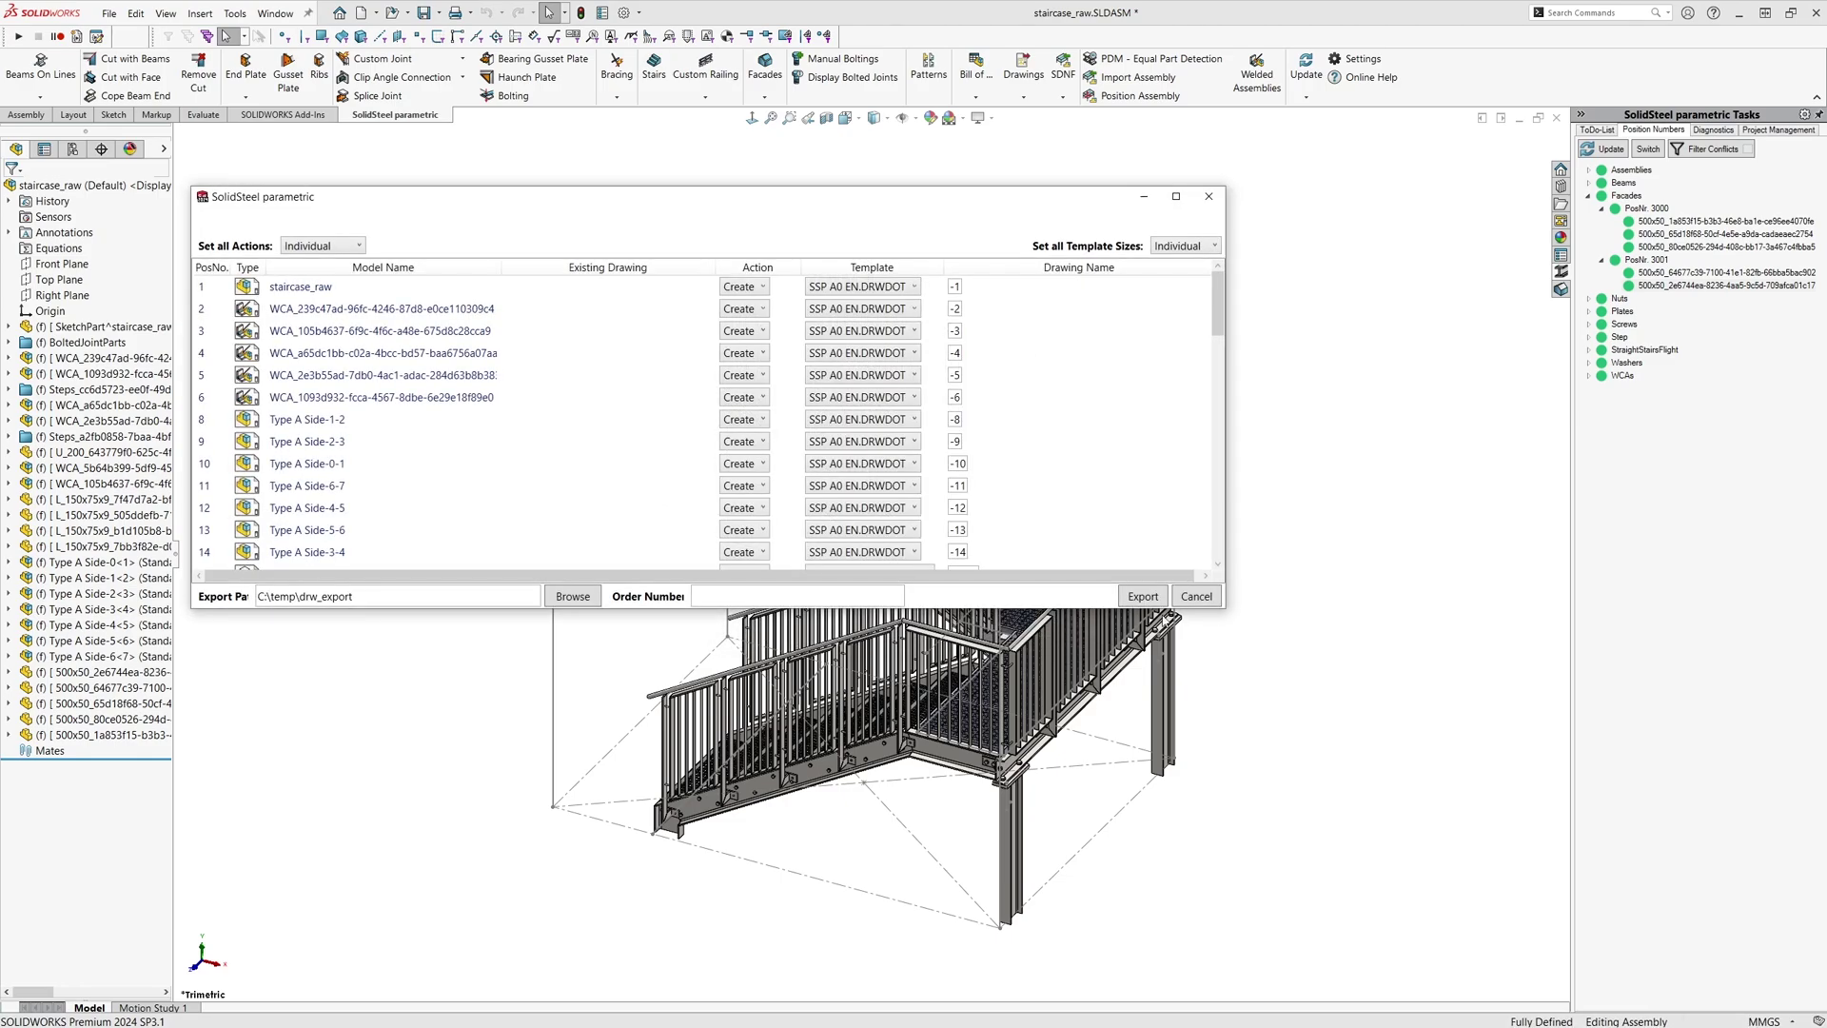
- Enlarge the drawings table and set every template size to A2
drag(1220, 611, 1400, 878)
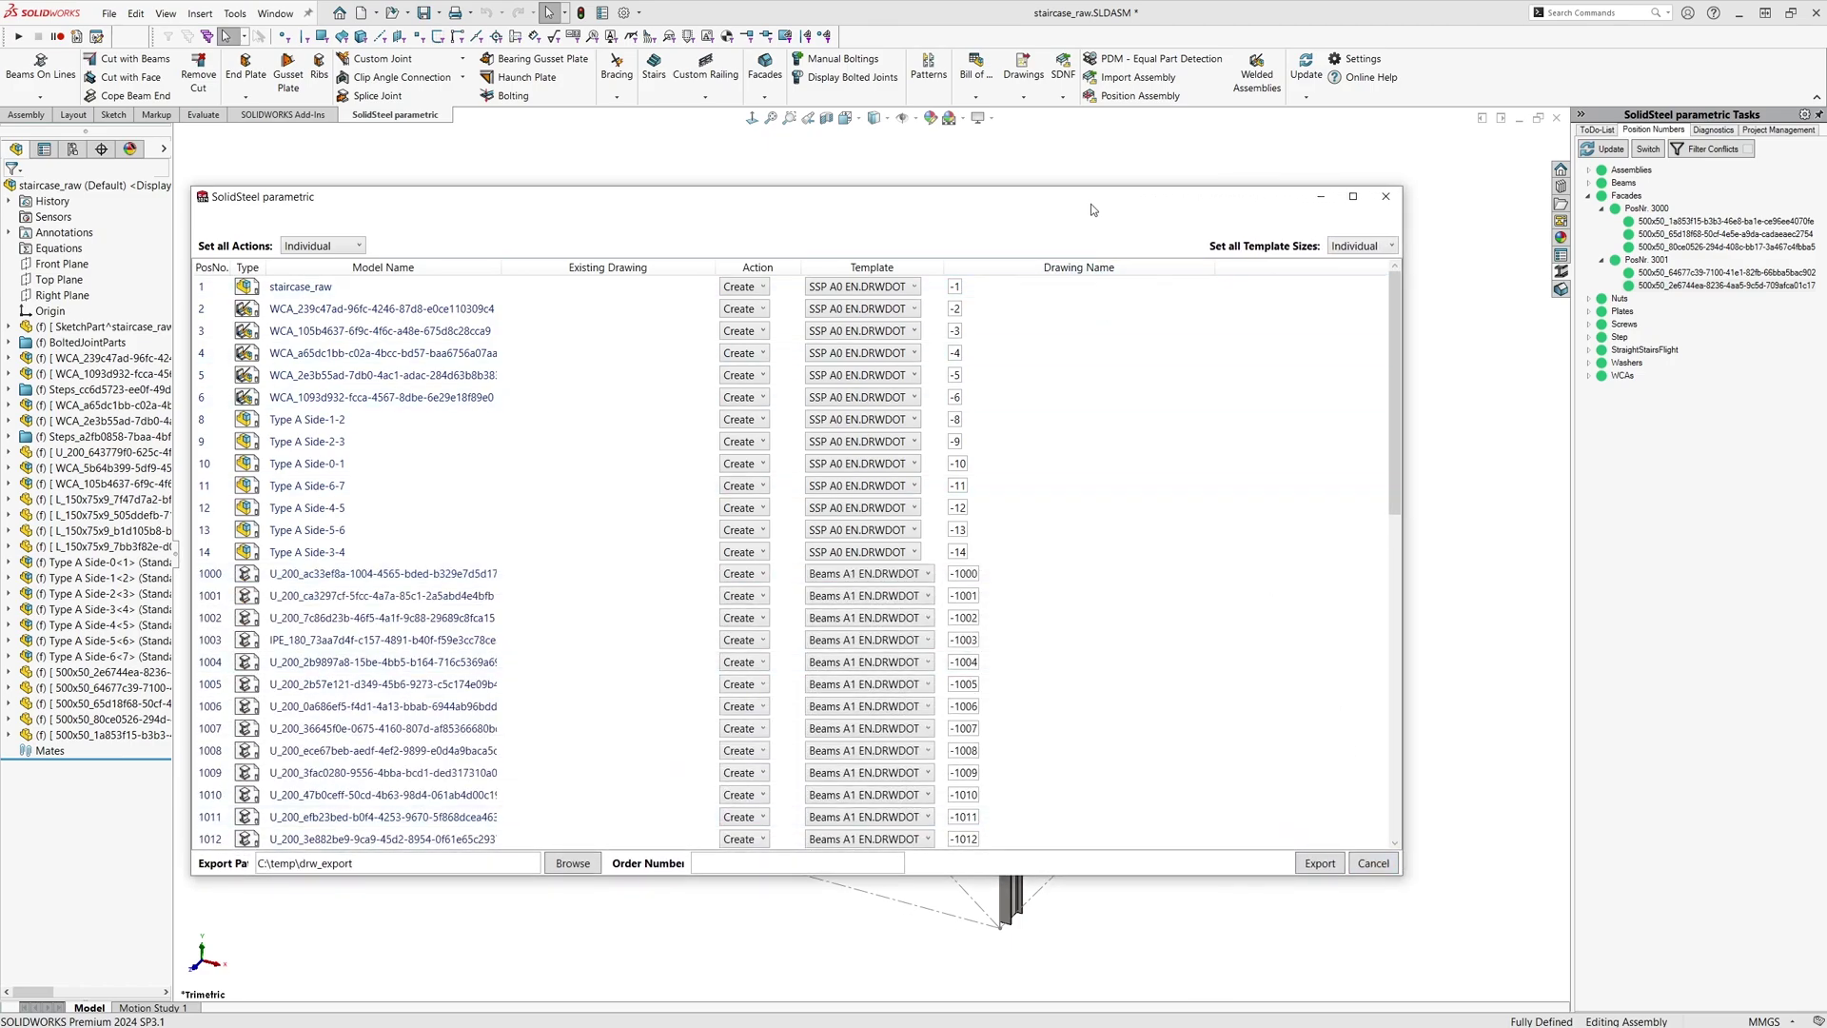
drag(1091, 204, 1136, 176)
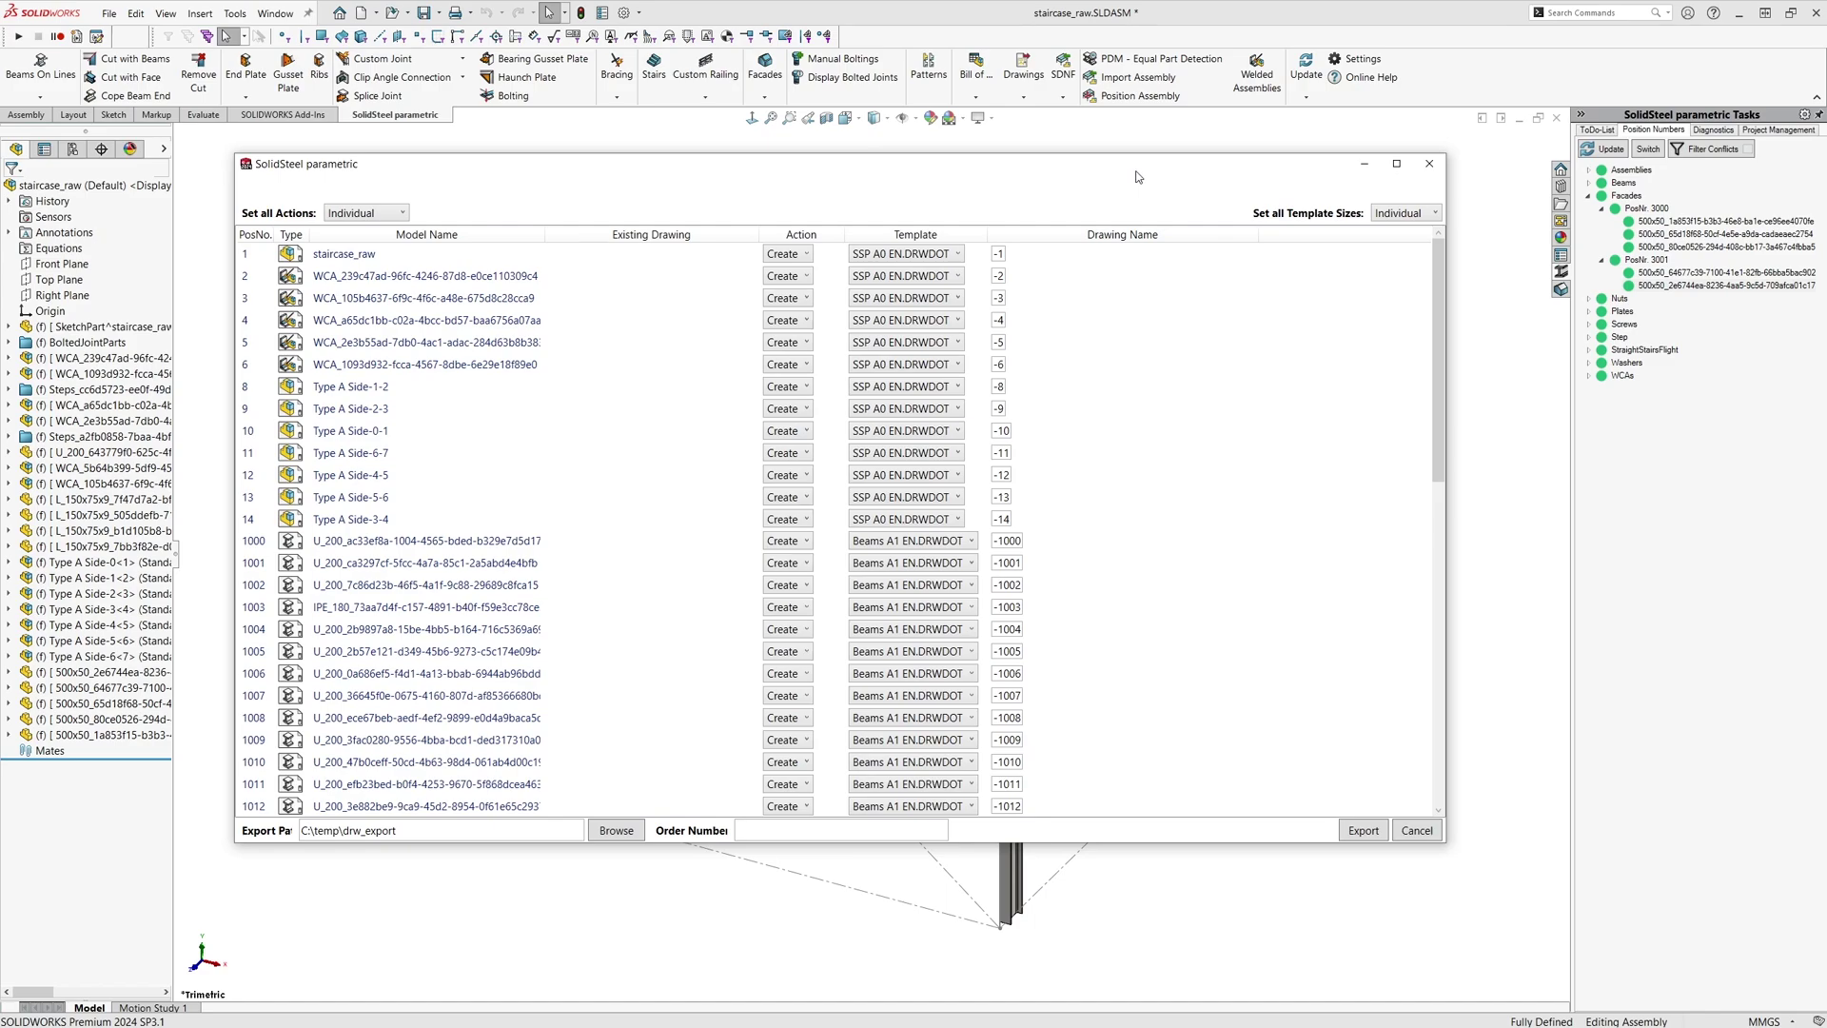
mouse_move(1438, 272)
mouse_down()
mouse_move(1425, 520)
mouse_move(1444, 540)
mouse_move(1471, 258)
mouse_up()
click(1405, 212)
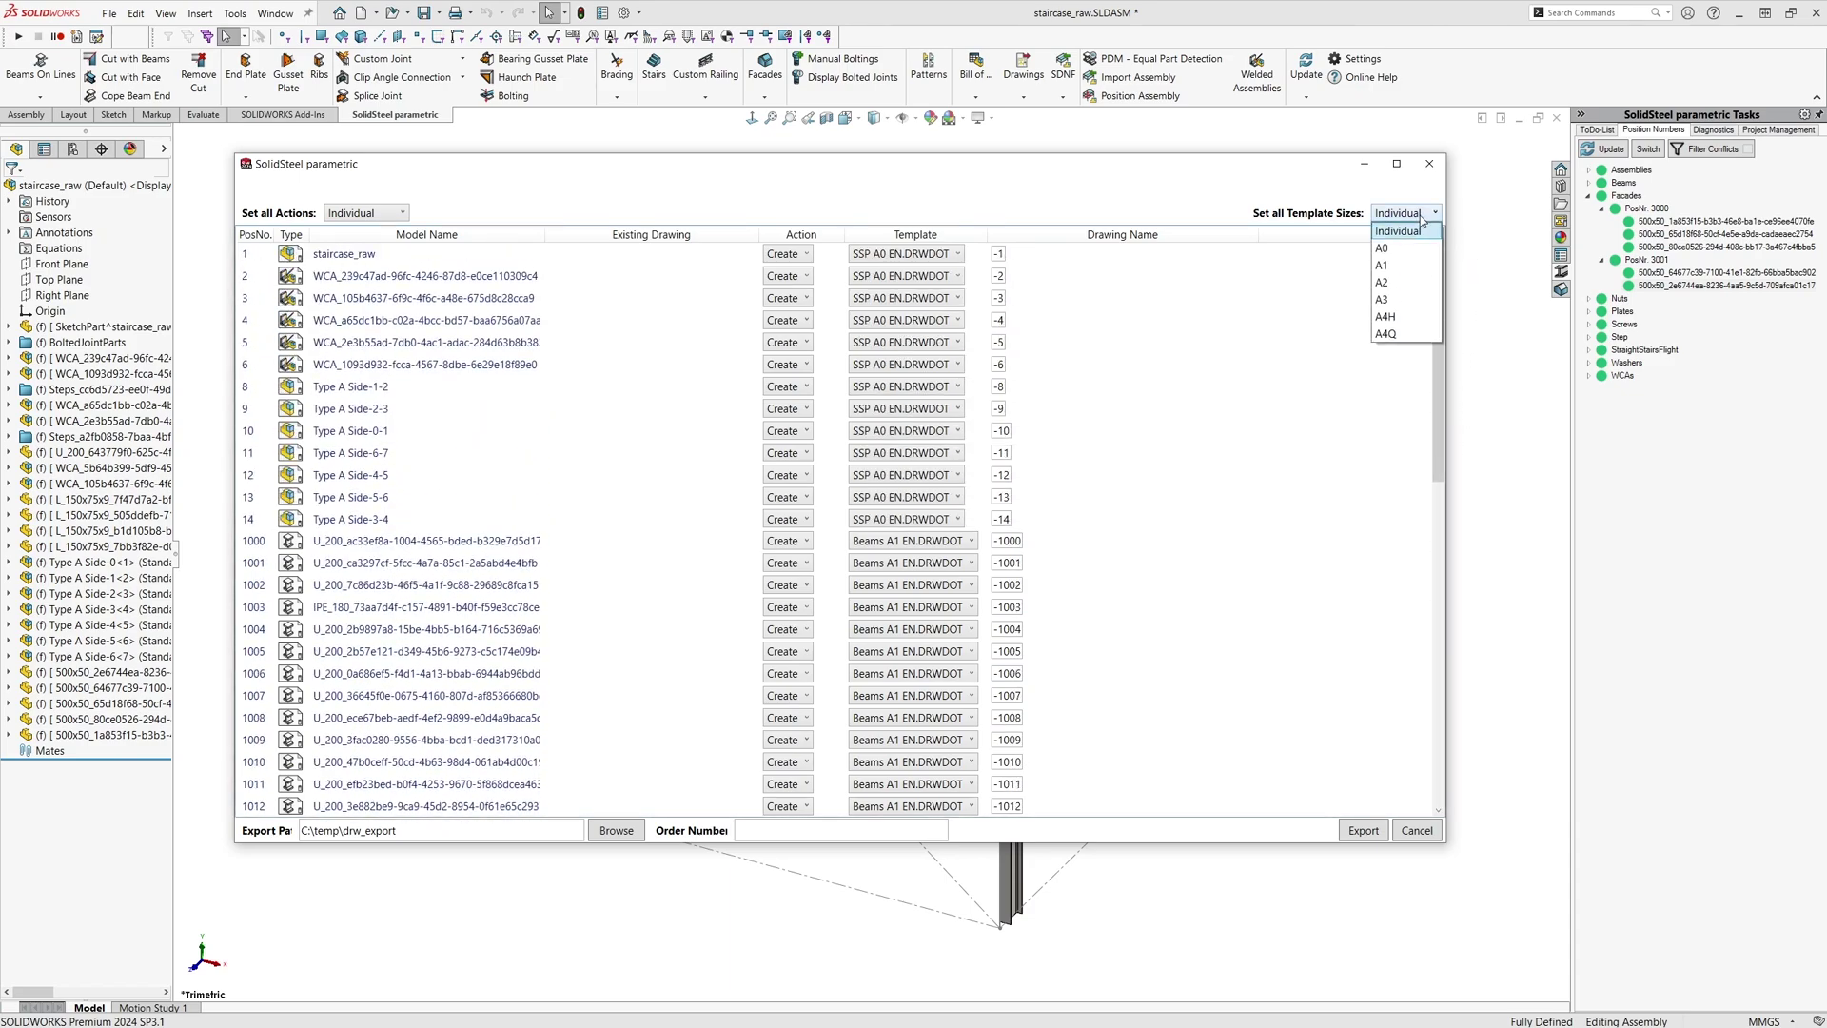
click(1416, 278)
drag(1437, 259, 1440, 614)
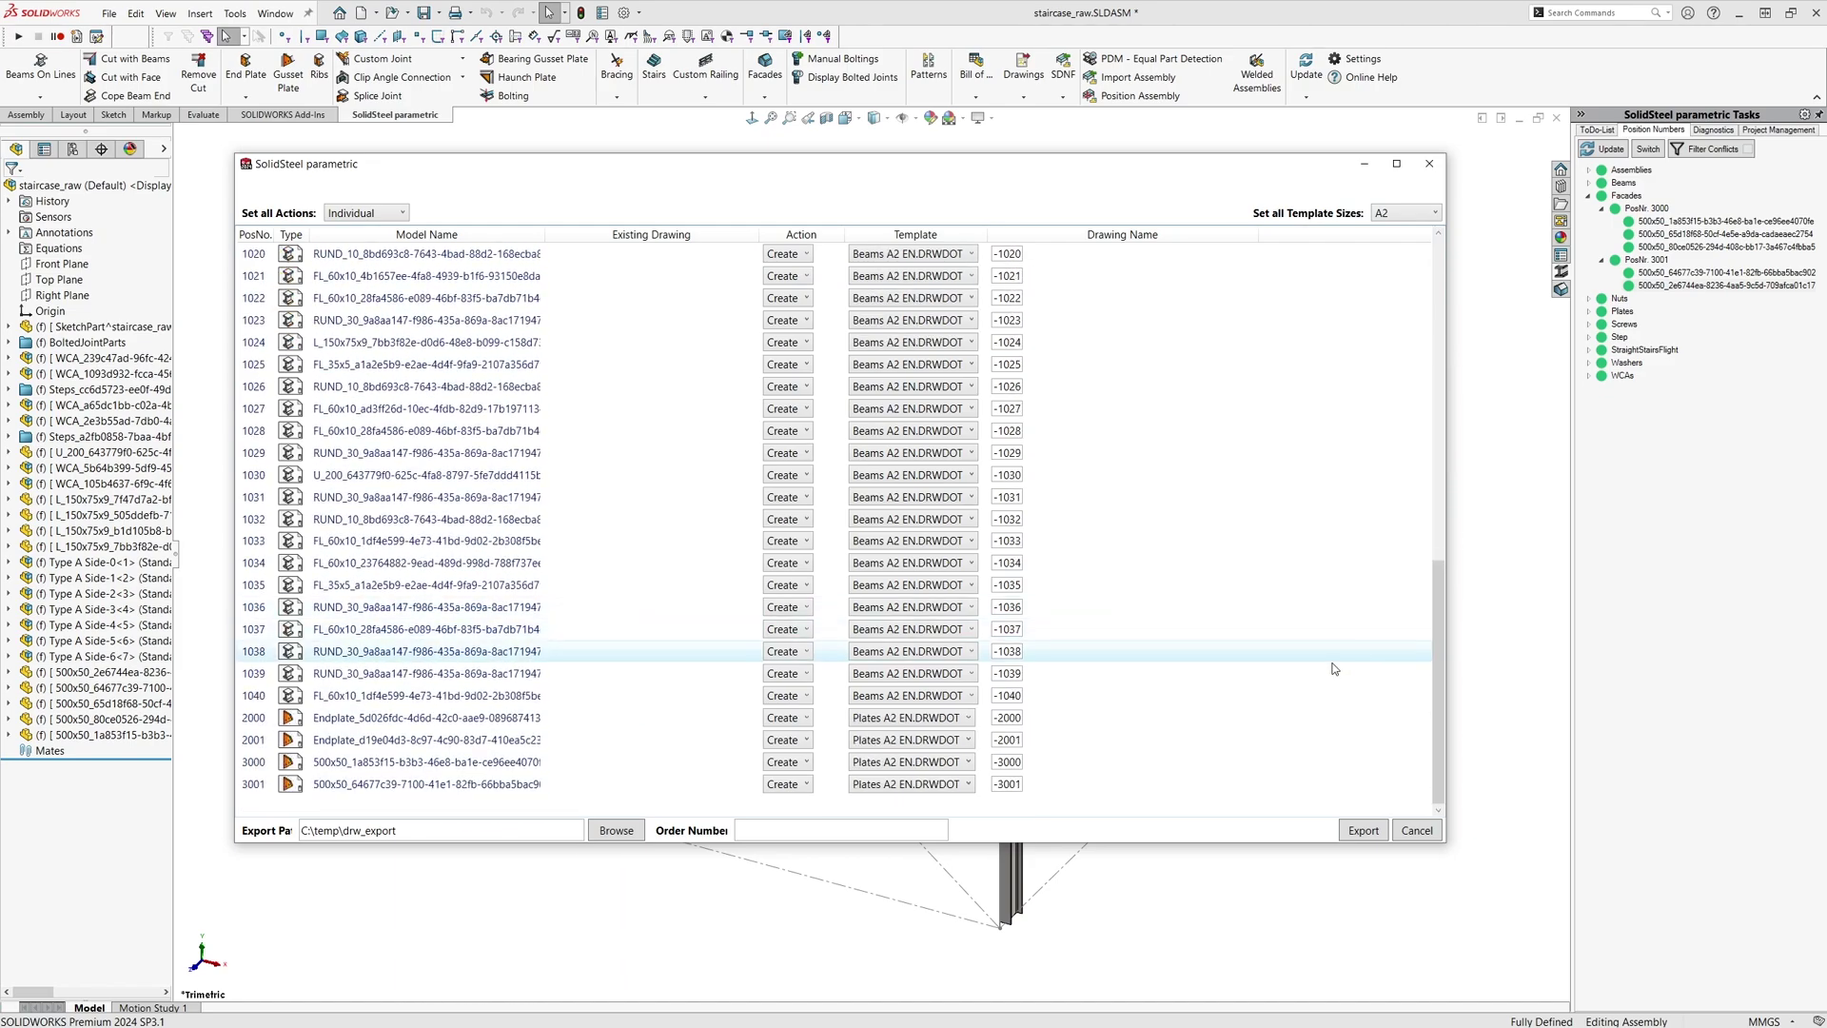
- Switch positions 2000, 2001, 3000 and 3001 to the Plates A4H template
click(971, 716)
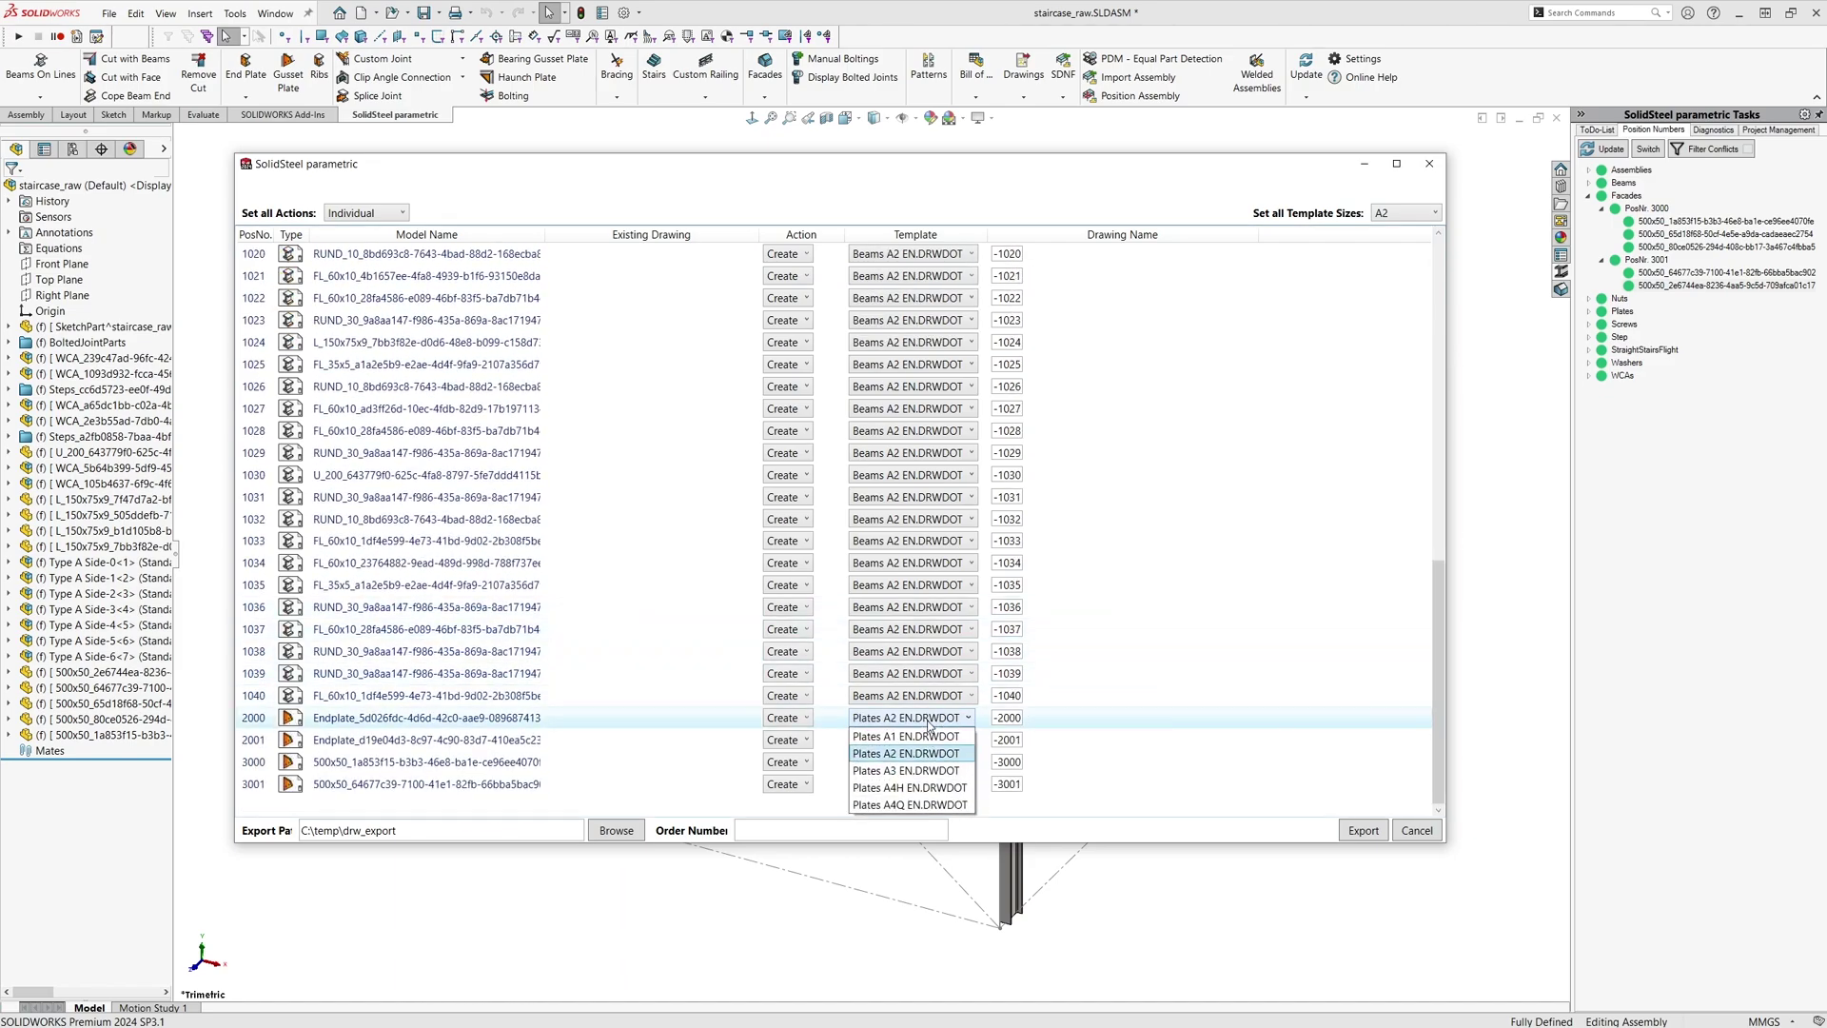
click(914, 777)
click(914, 739)
click(909, 809)
click(913, 761)
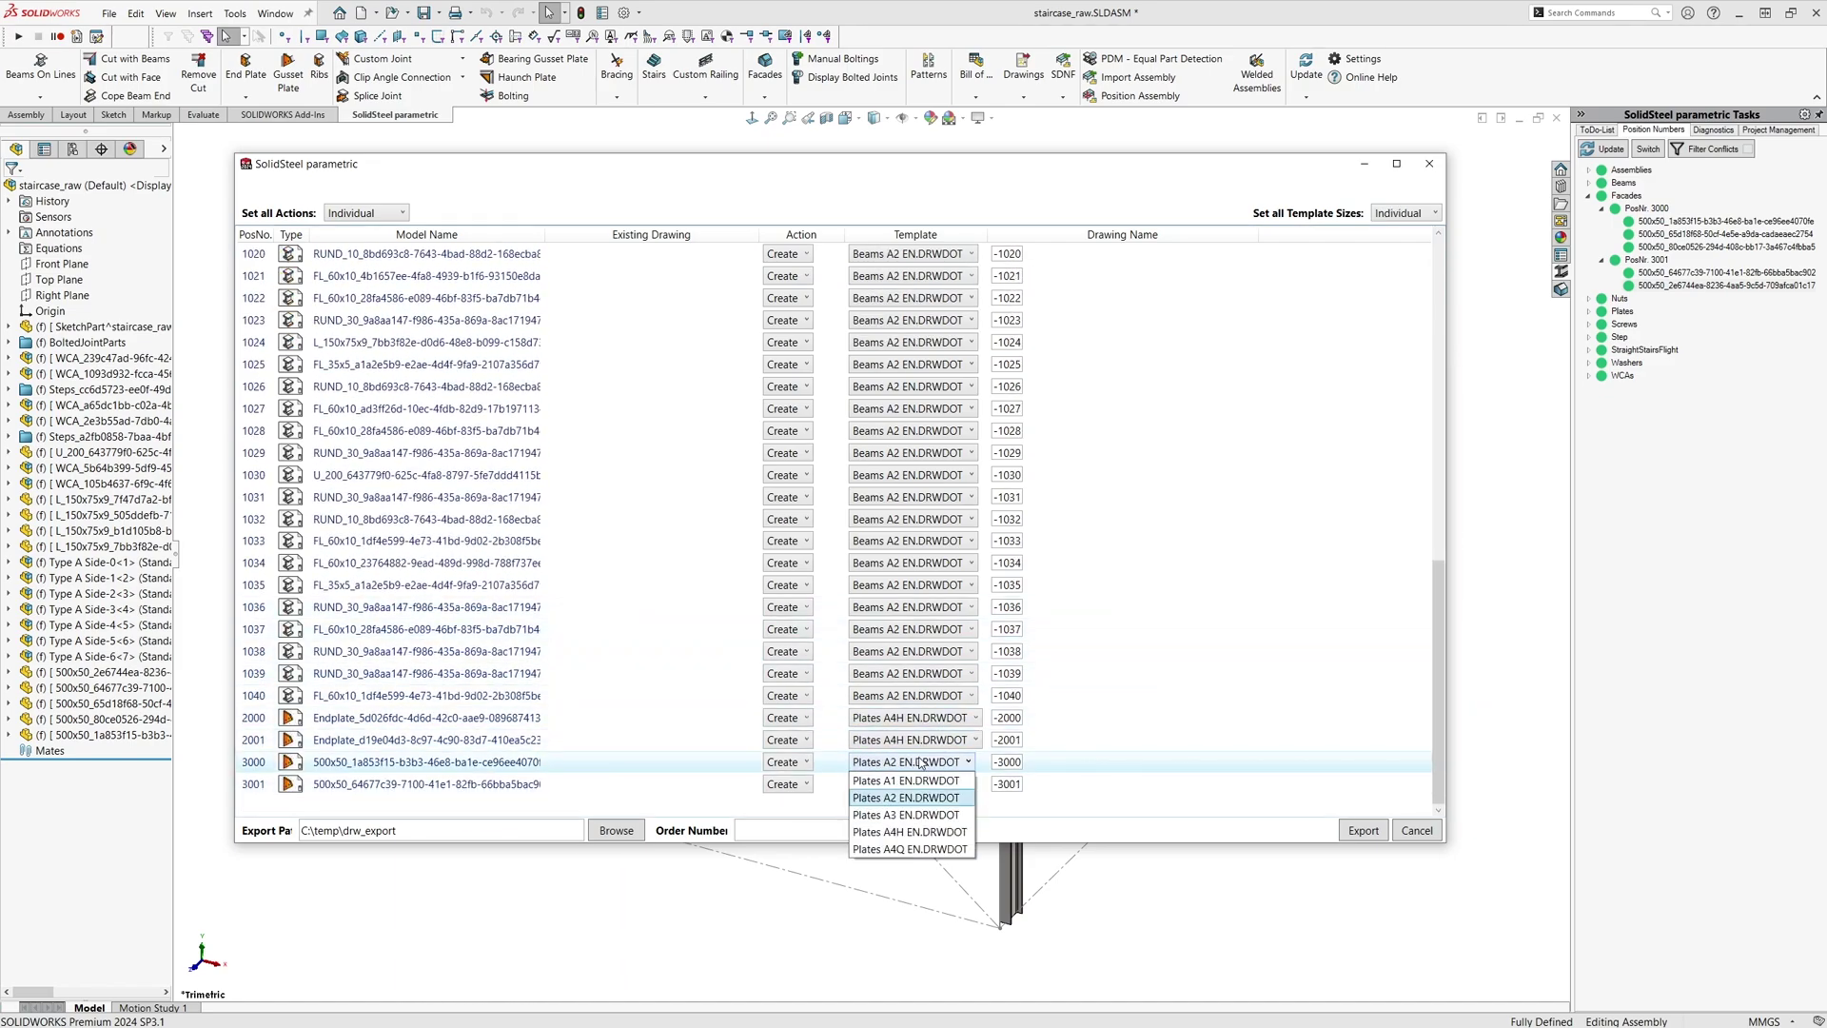
click(910, 832)
click(913, 783)
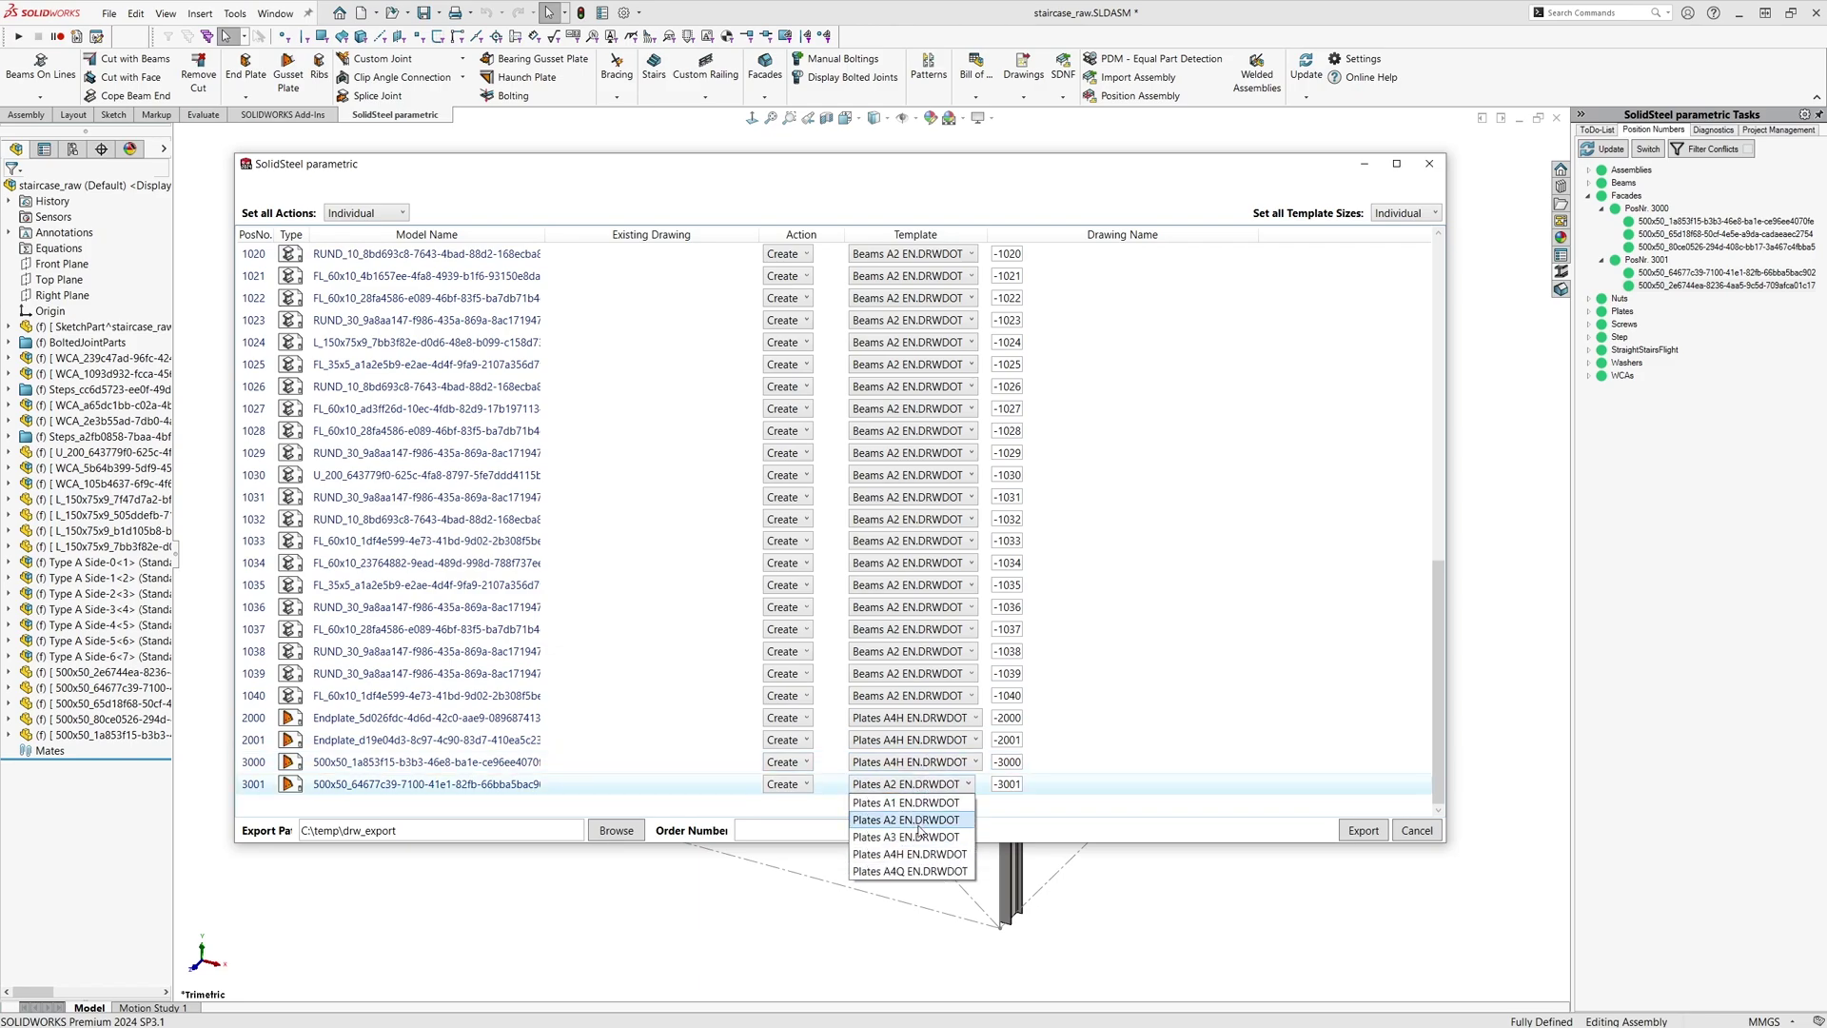
click(908, 855)
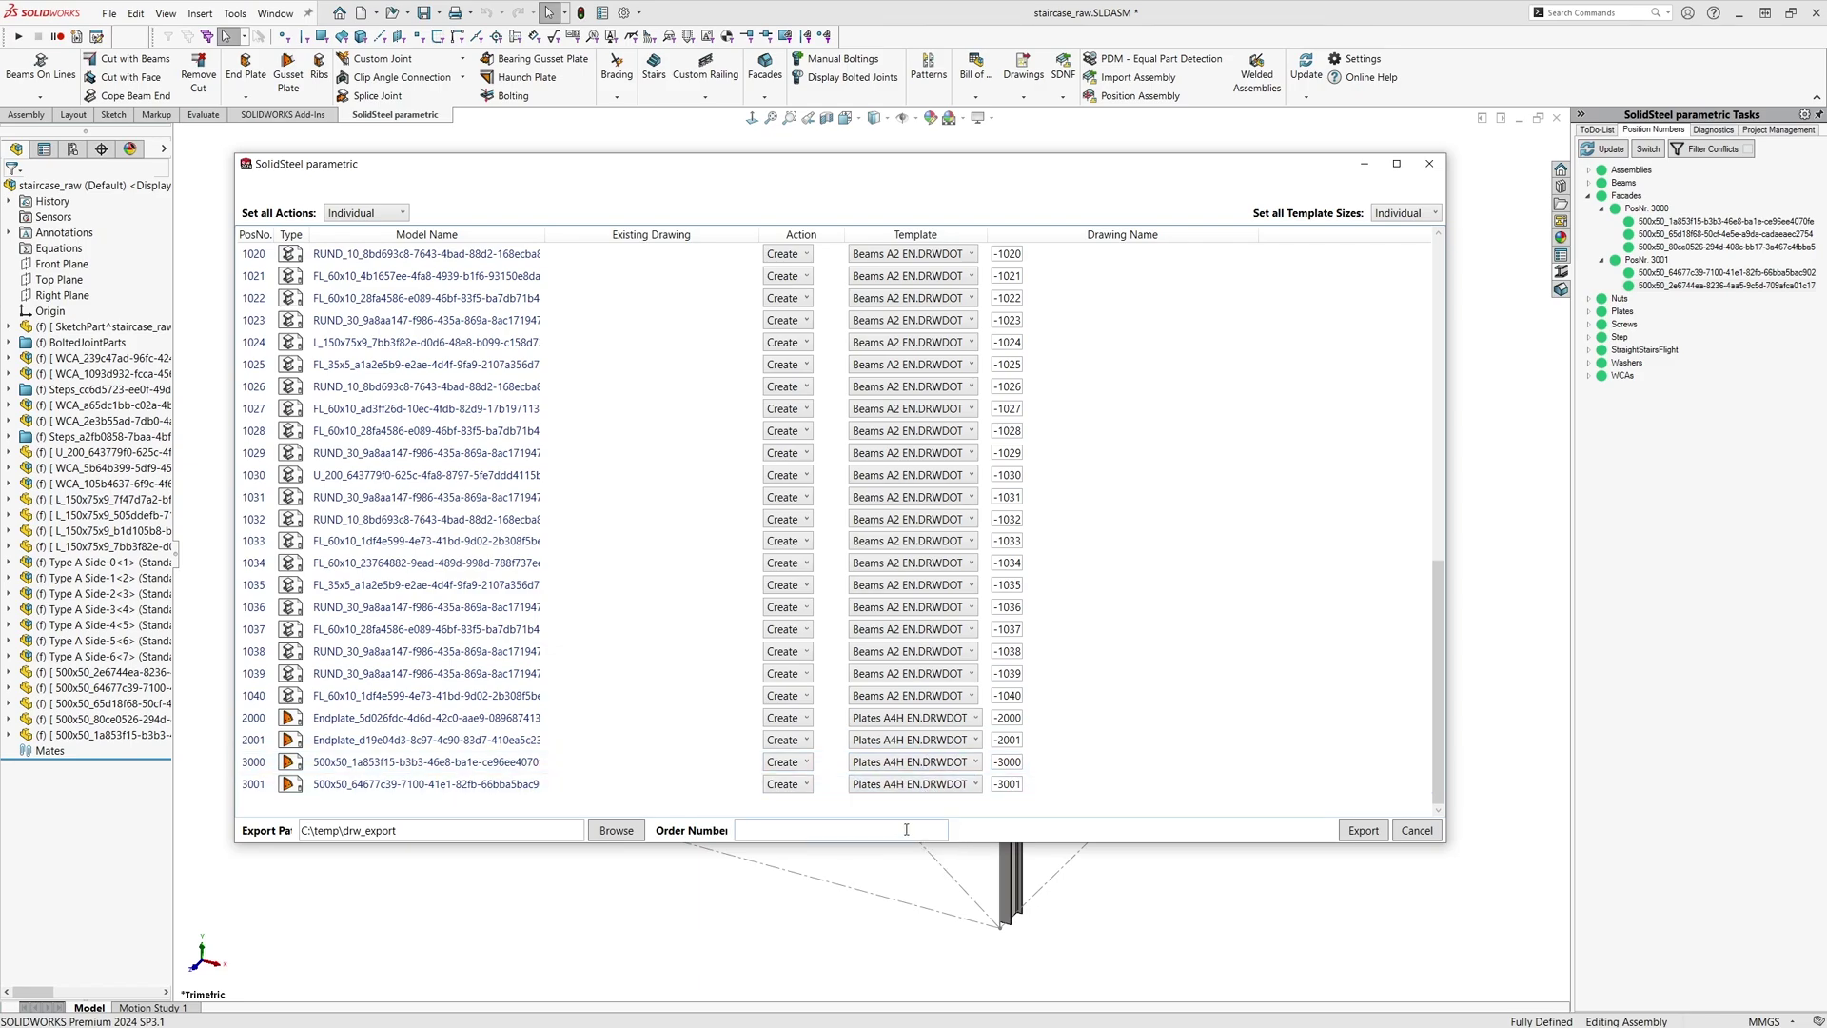
- Enter order number Staircase_drawings and apply it to all drawing names
click(500, 831)
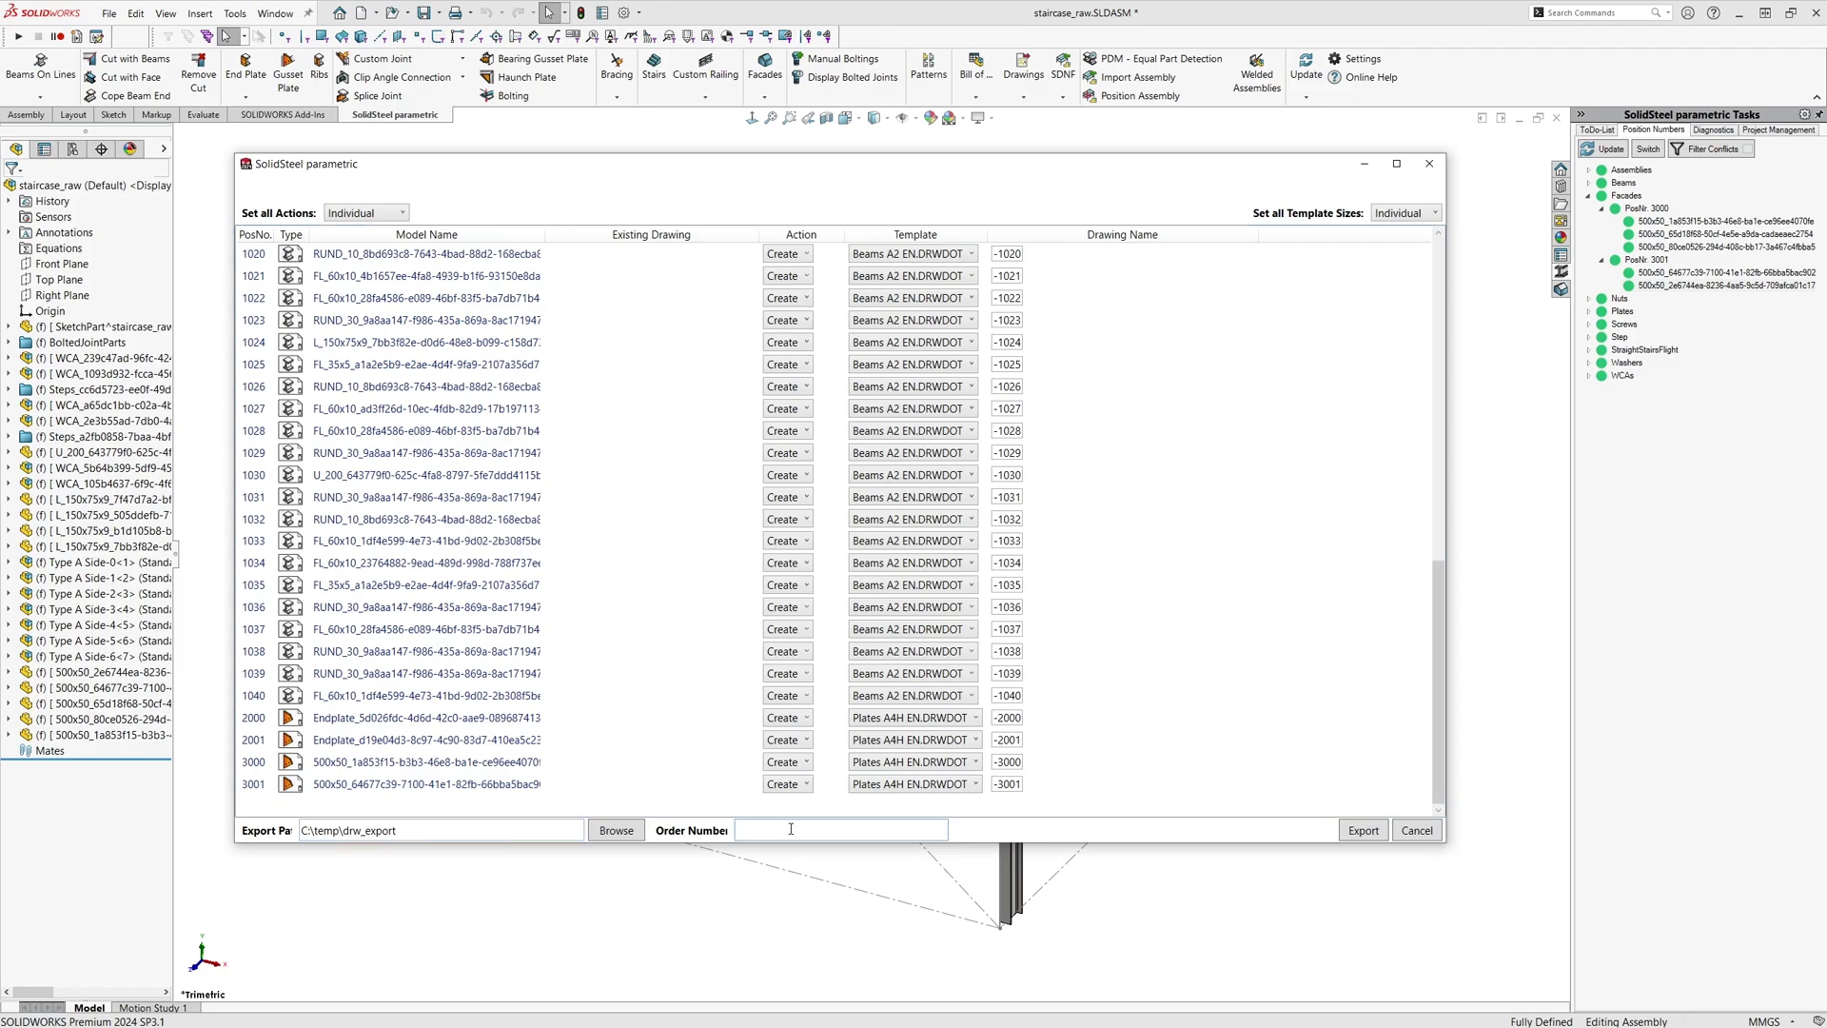
text(Staircase)
text(_drawings)
click(955, 792)
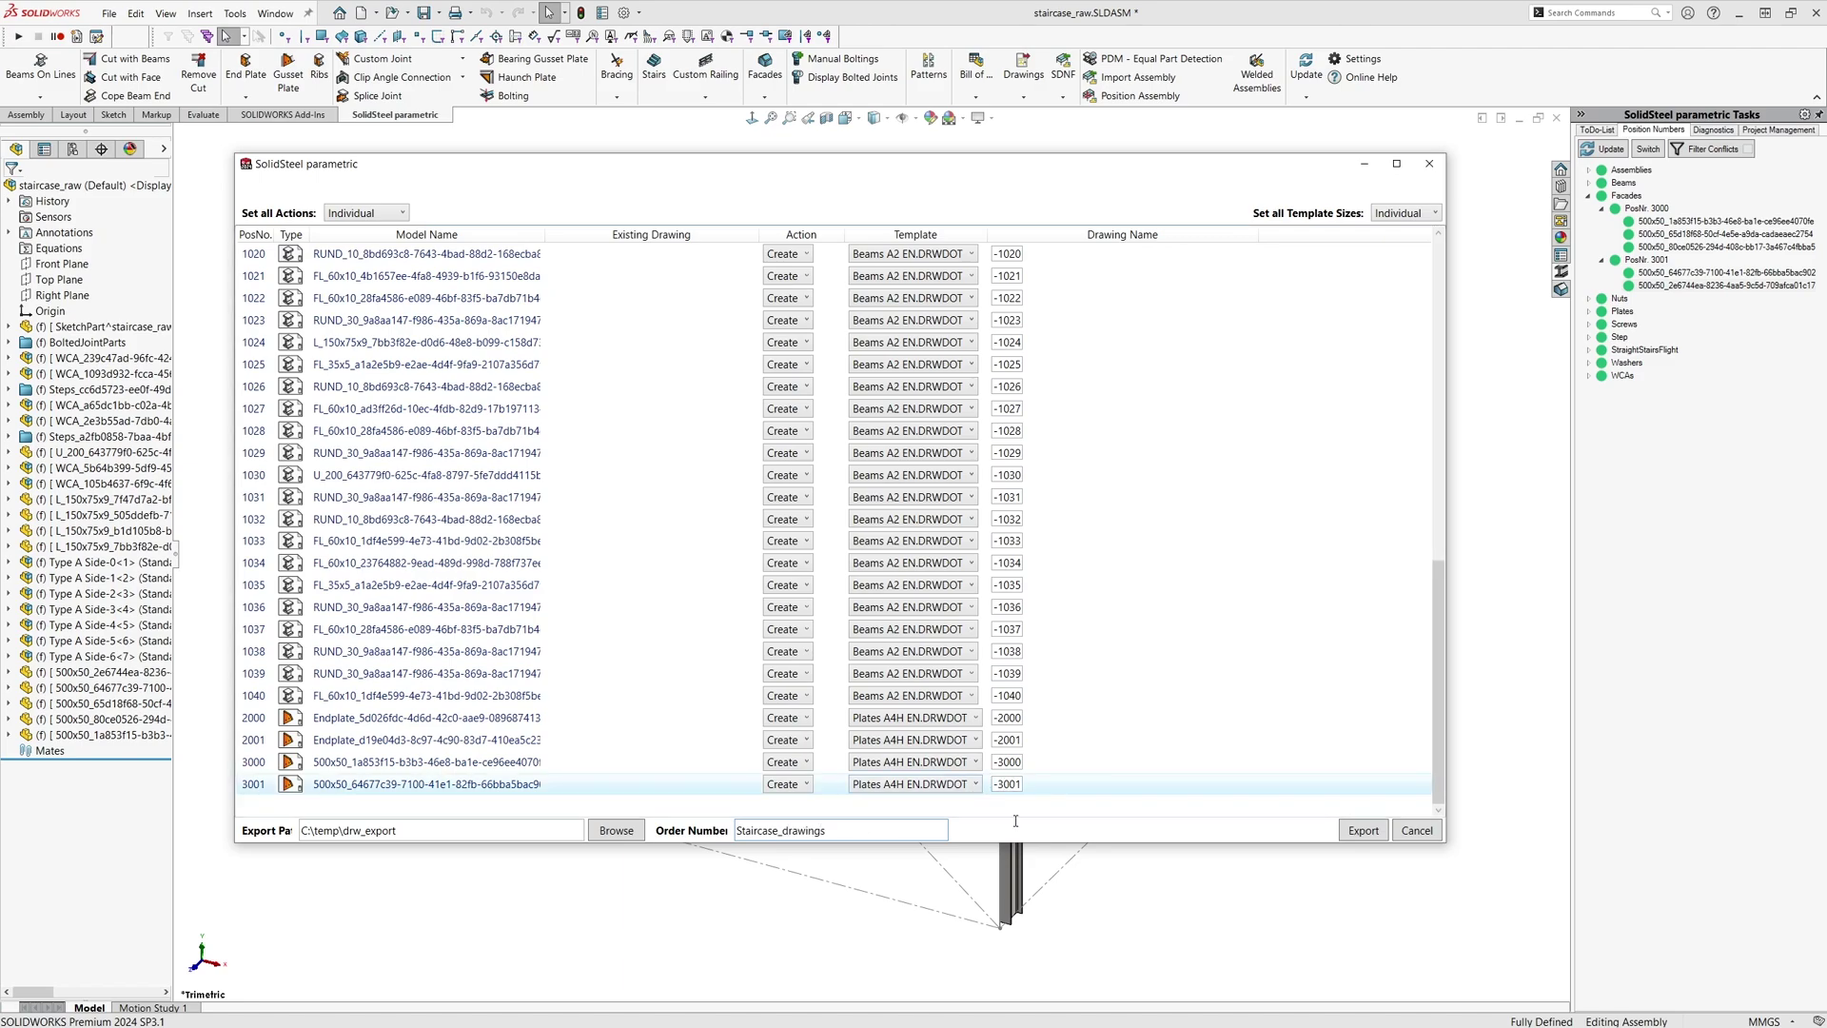
click(1014, 820)
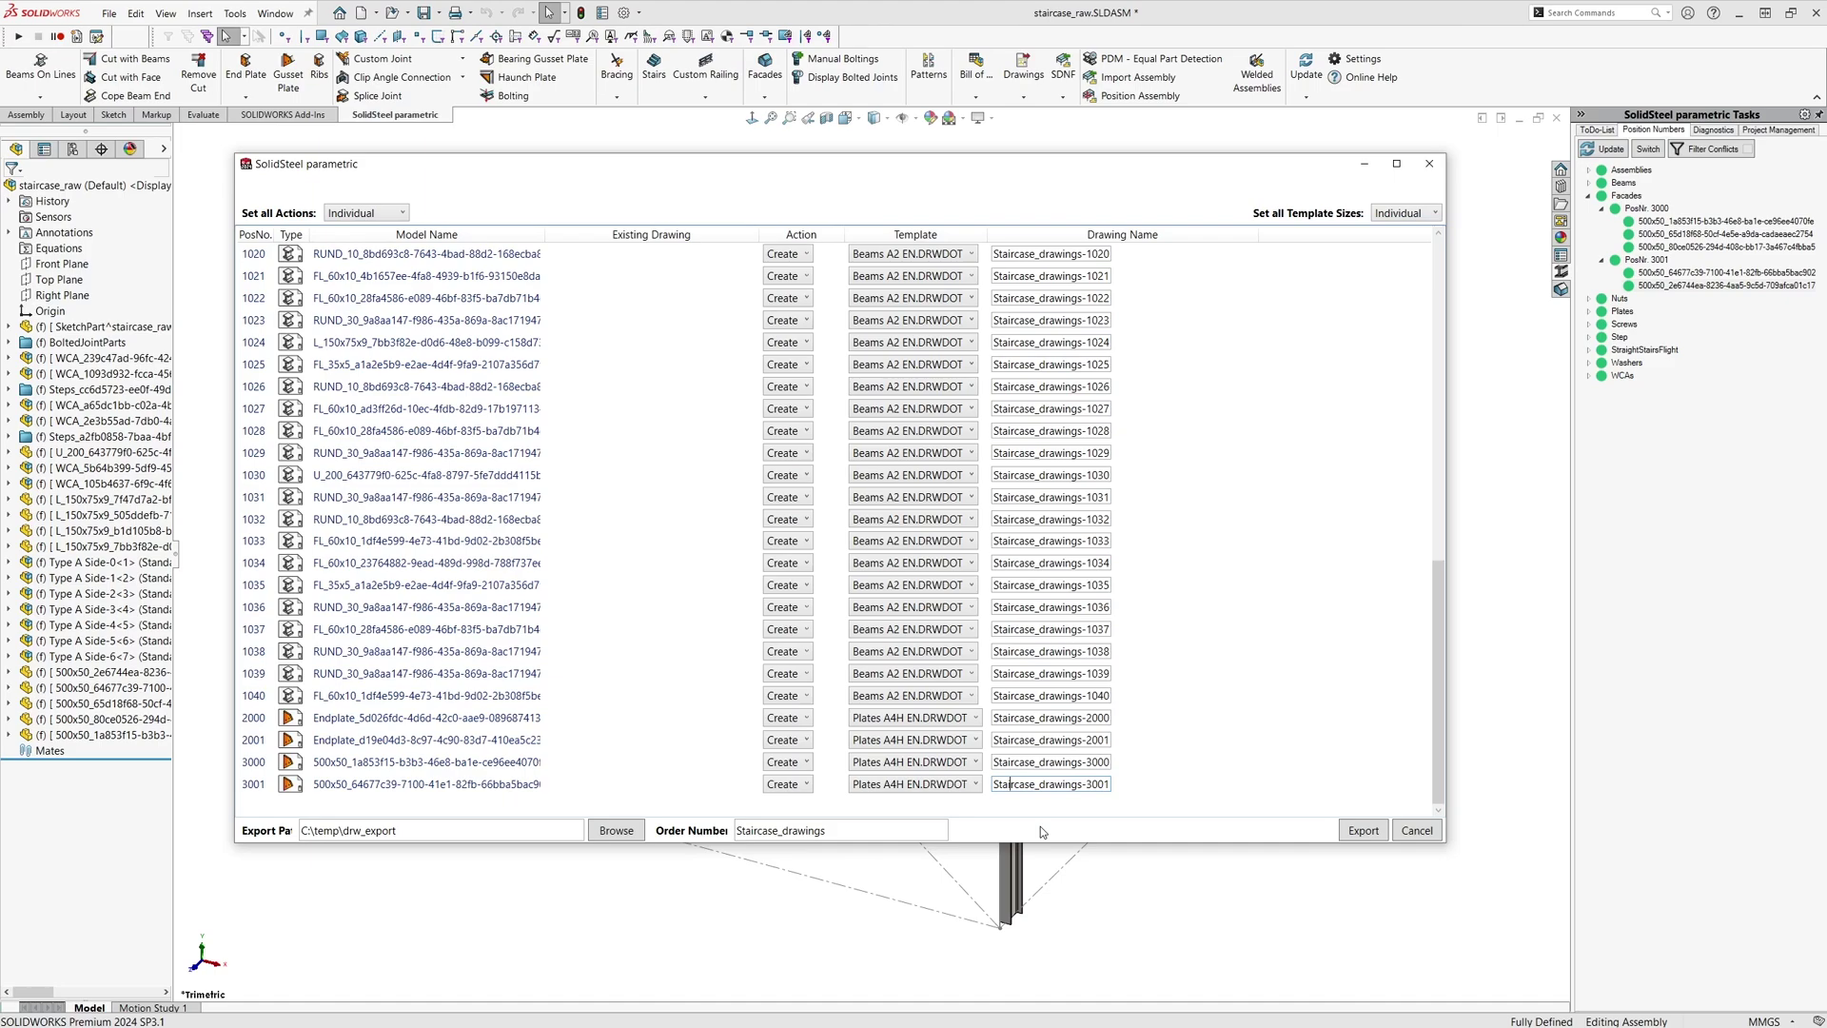
- Export every listed staircase shop drawing from the SolidSteel parametric dialog
click(1340, 838)
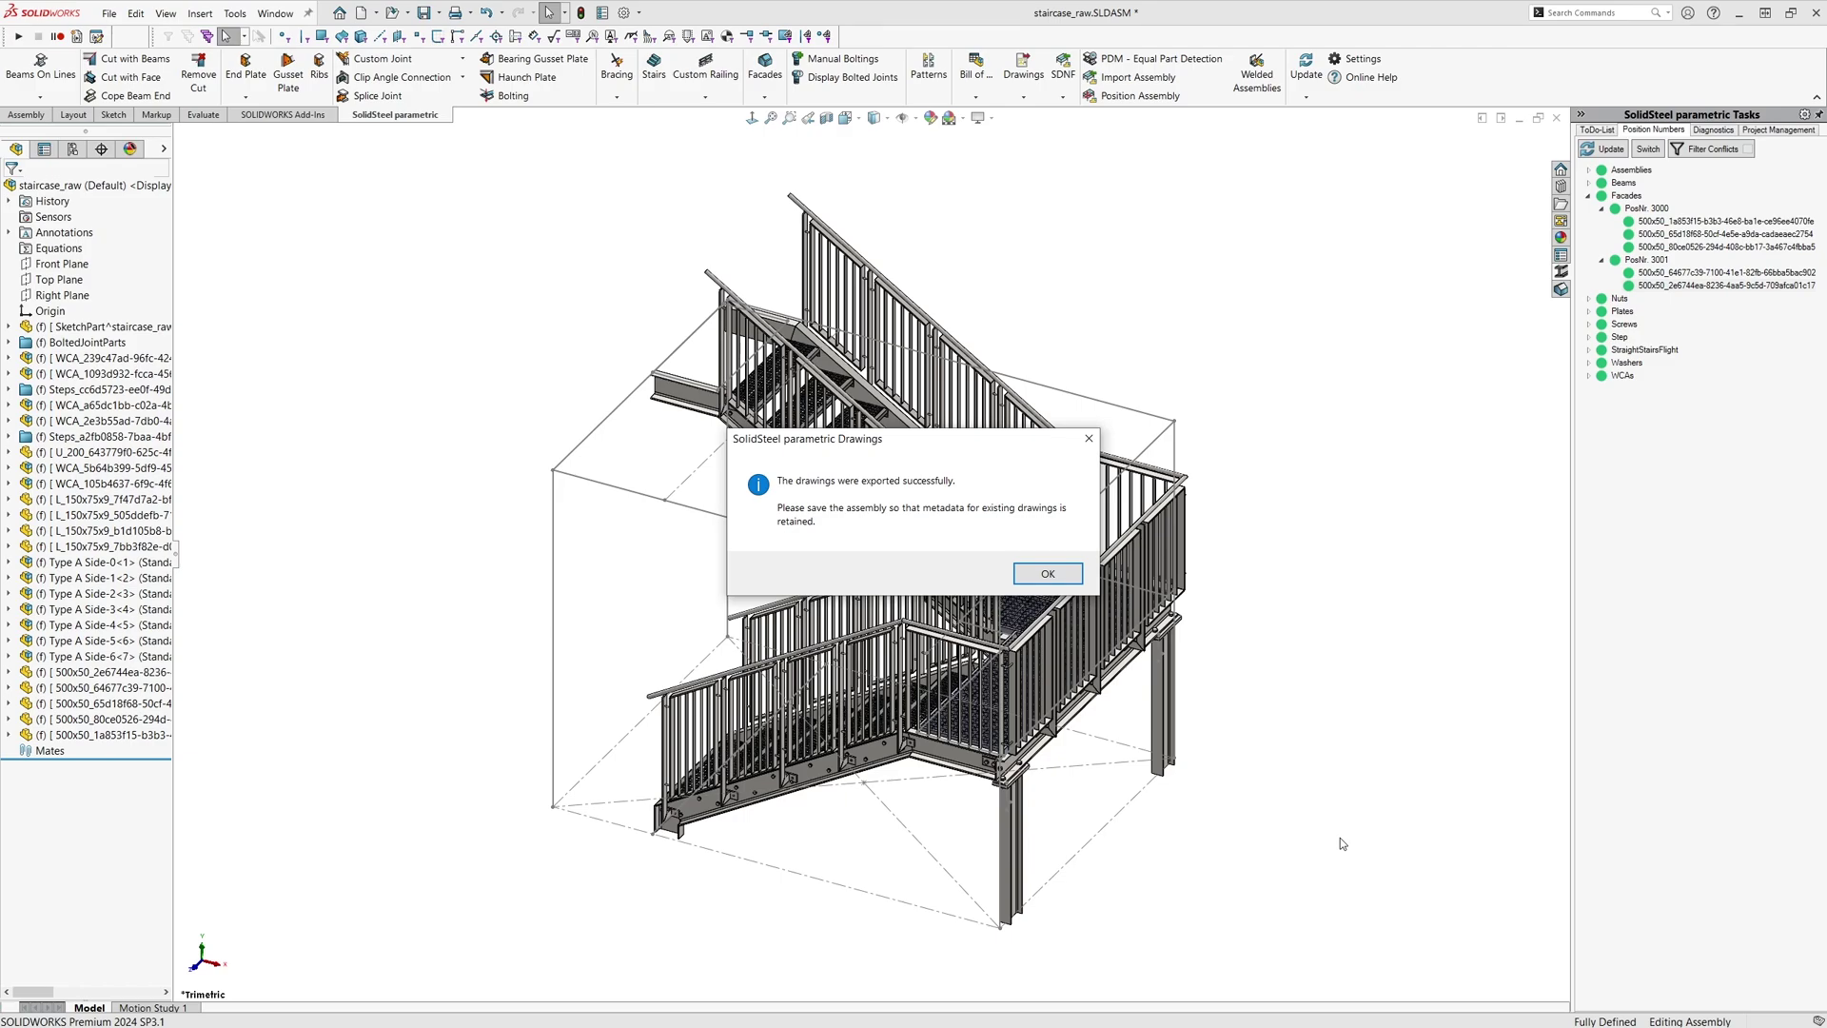
- Dismiss the export message and open Staircase_drawings-1030.SLDDRW from drw_export > Staircase_drawings > Beam
key(Return)
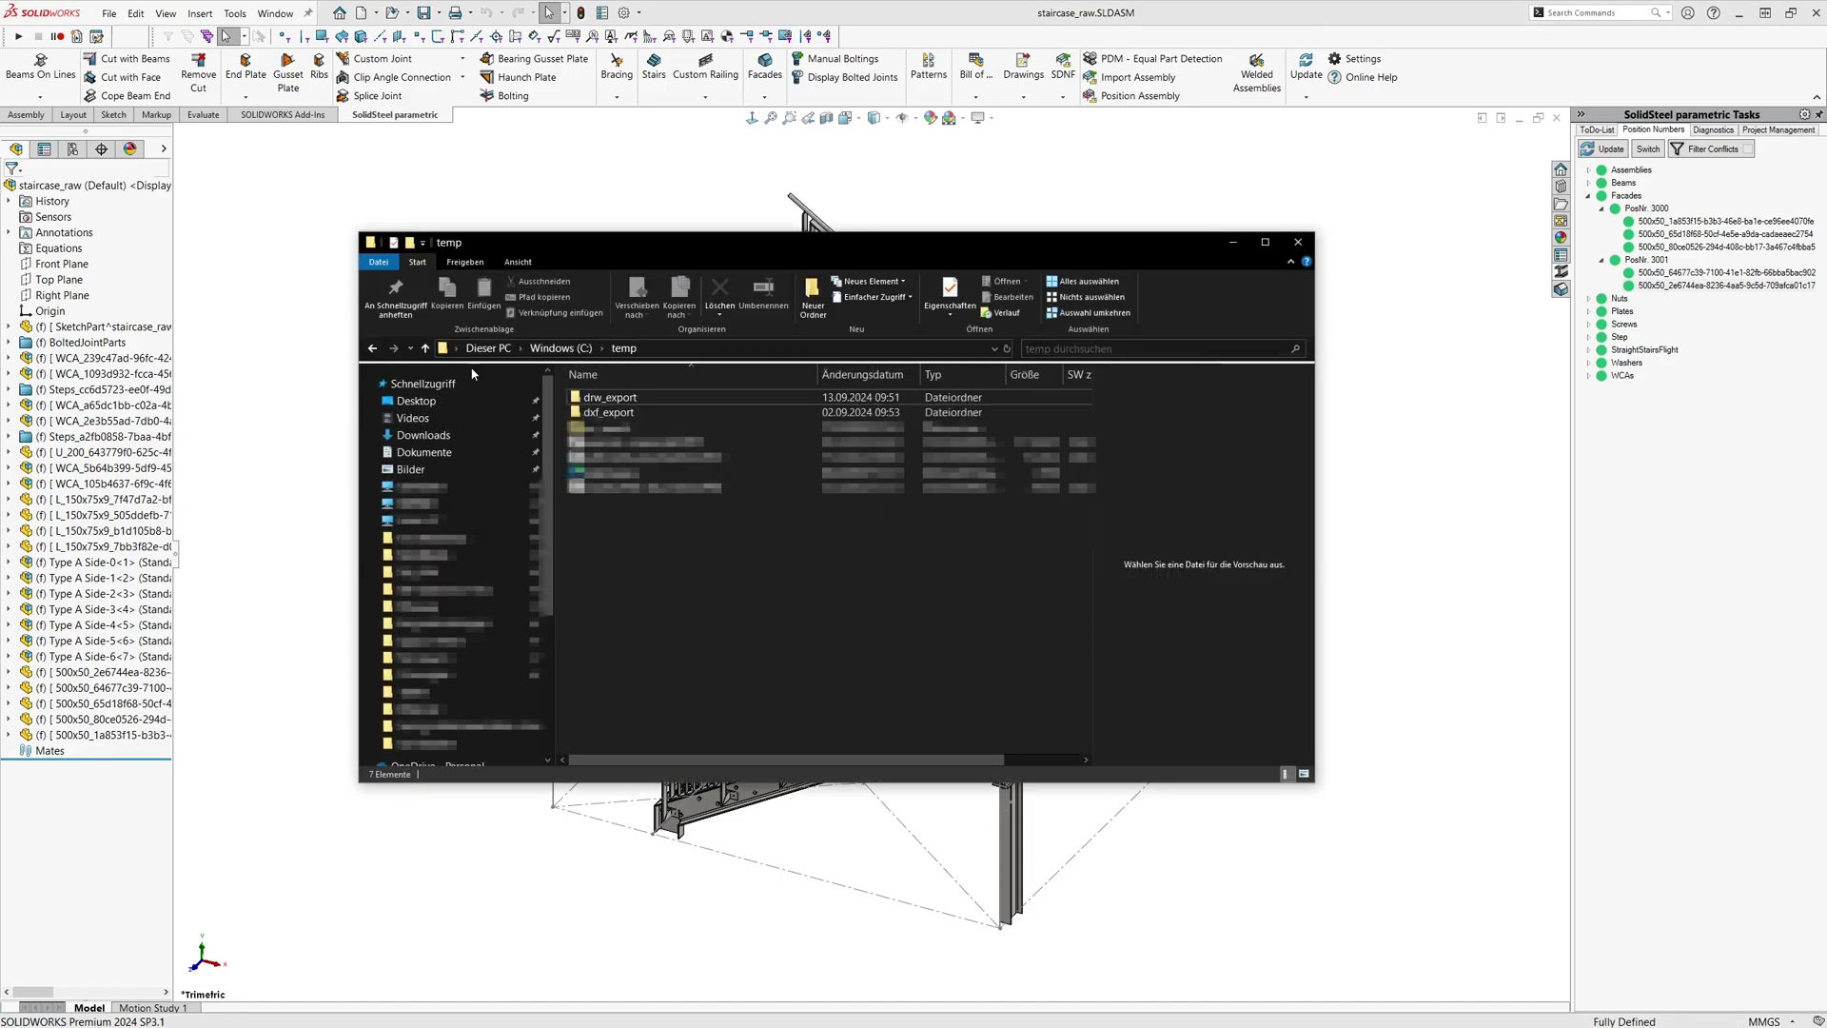
double_click(610, 397)
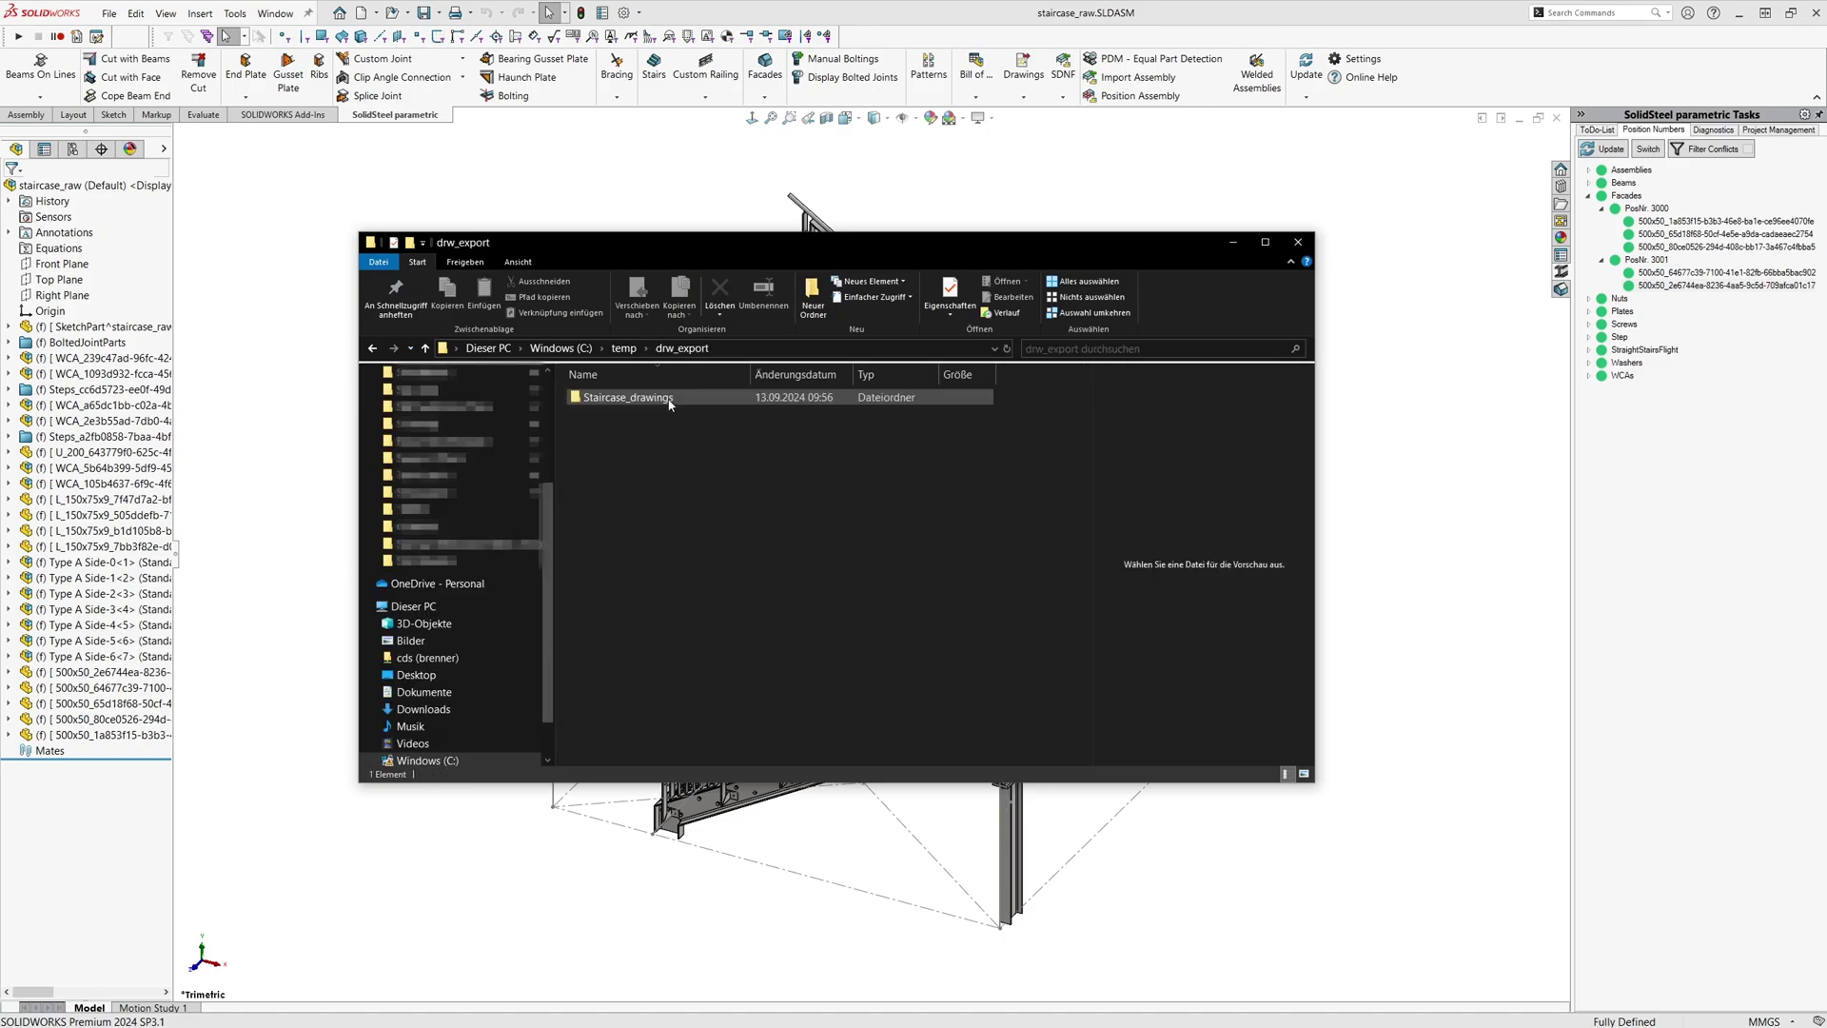
click(668, 401)
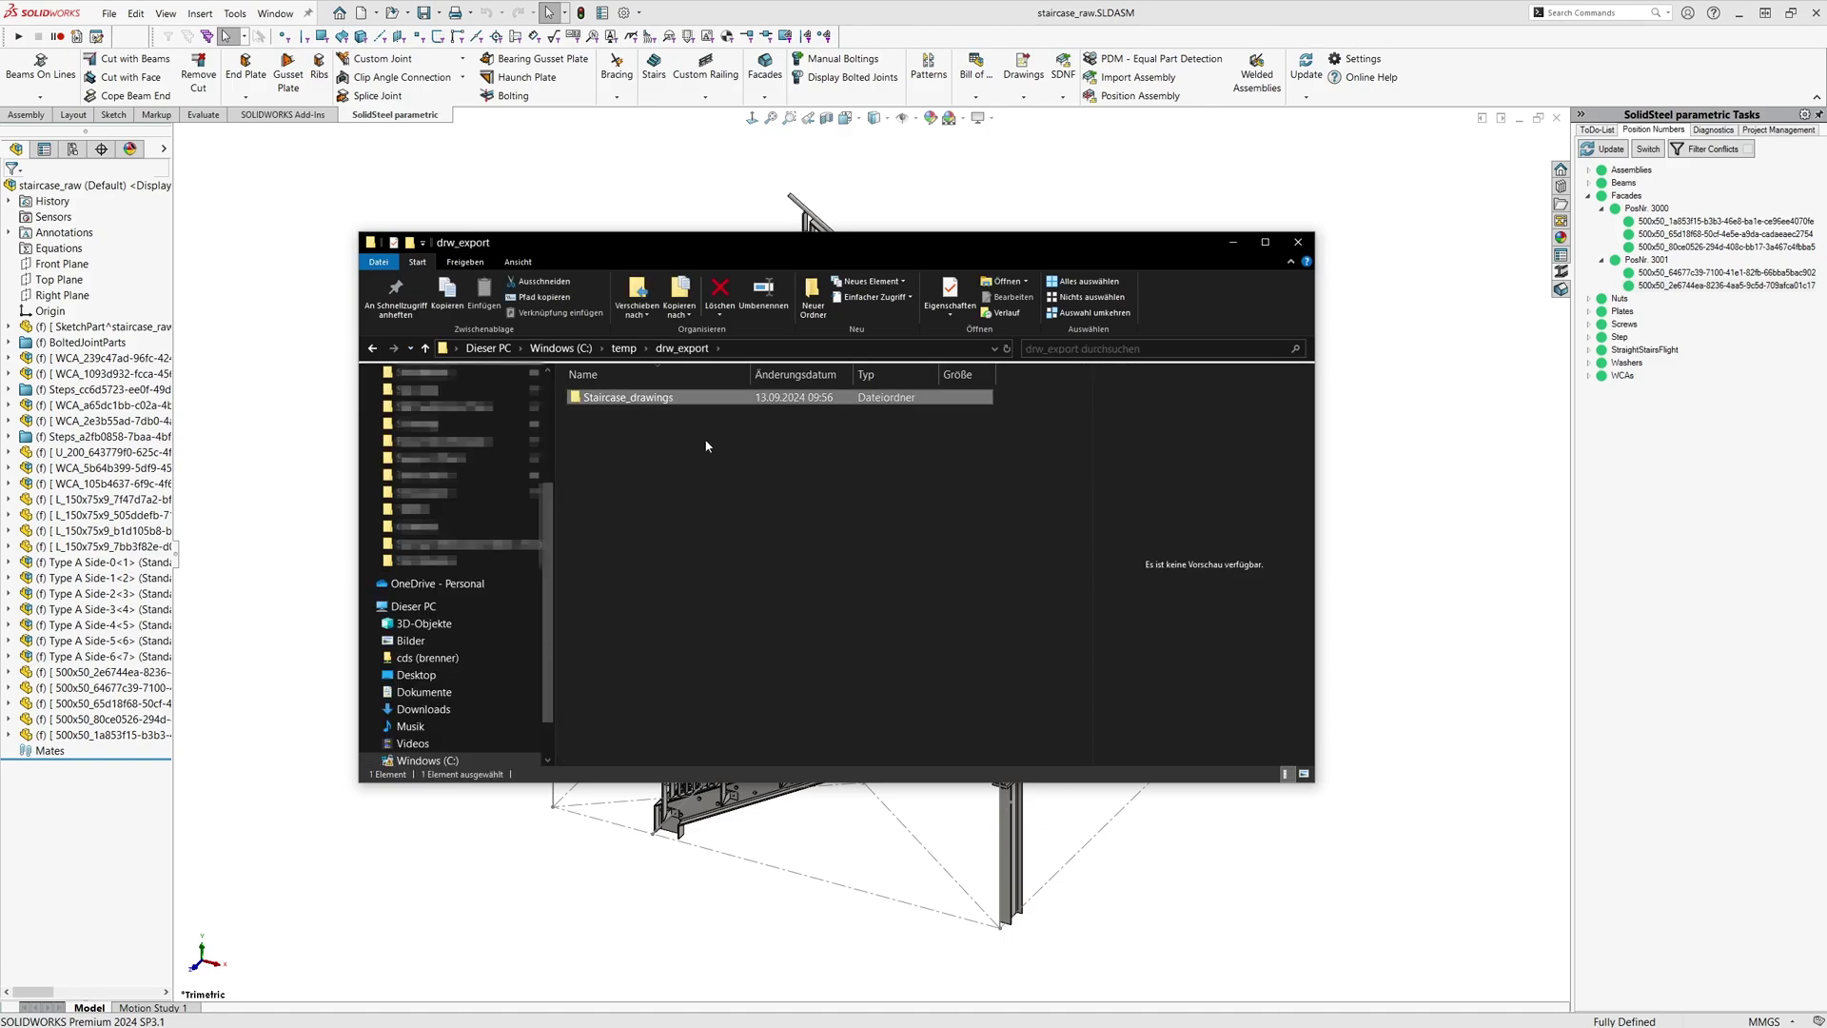
key(Return)
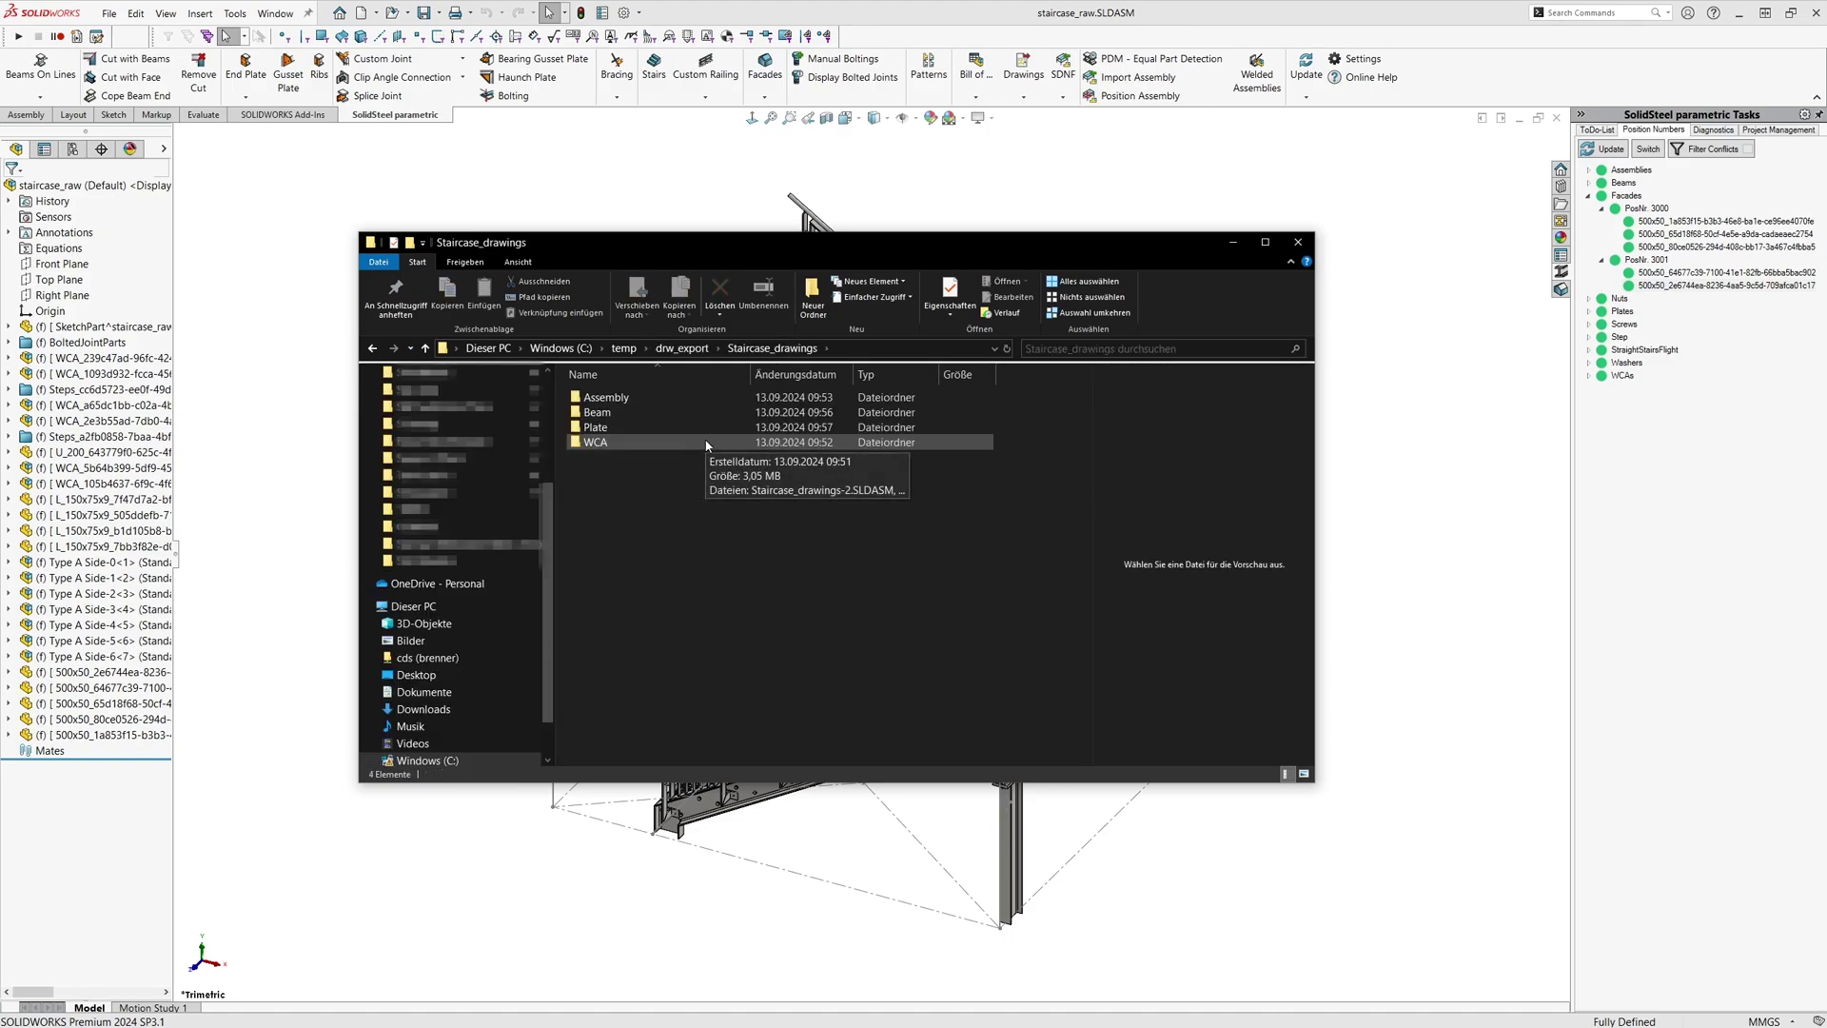
key(Down)
key(Down)
key(Down)
key(Down)
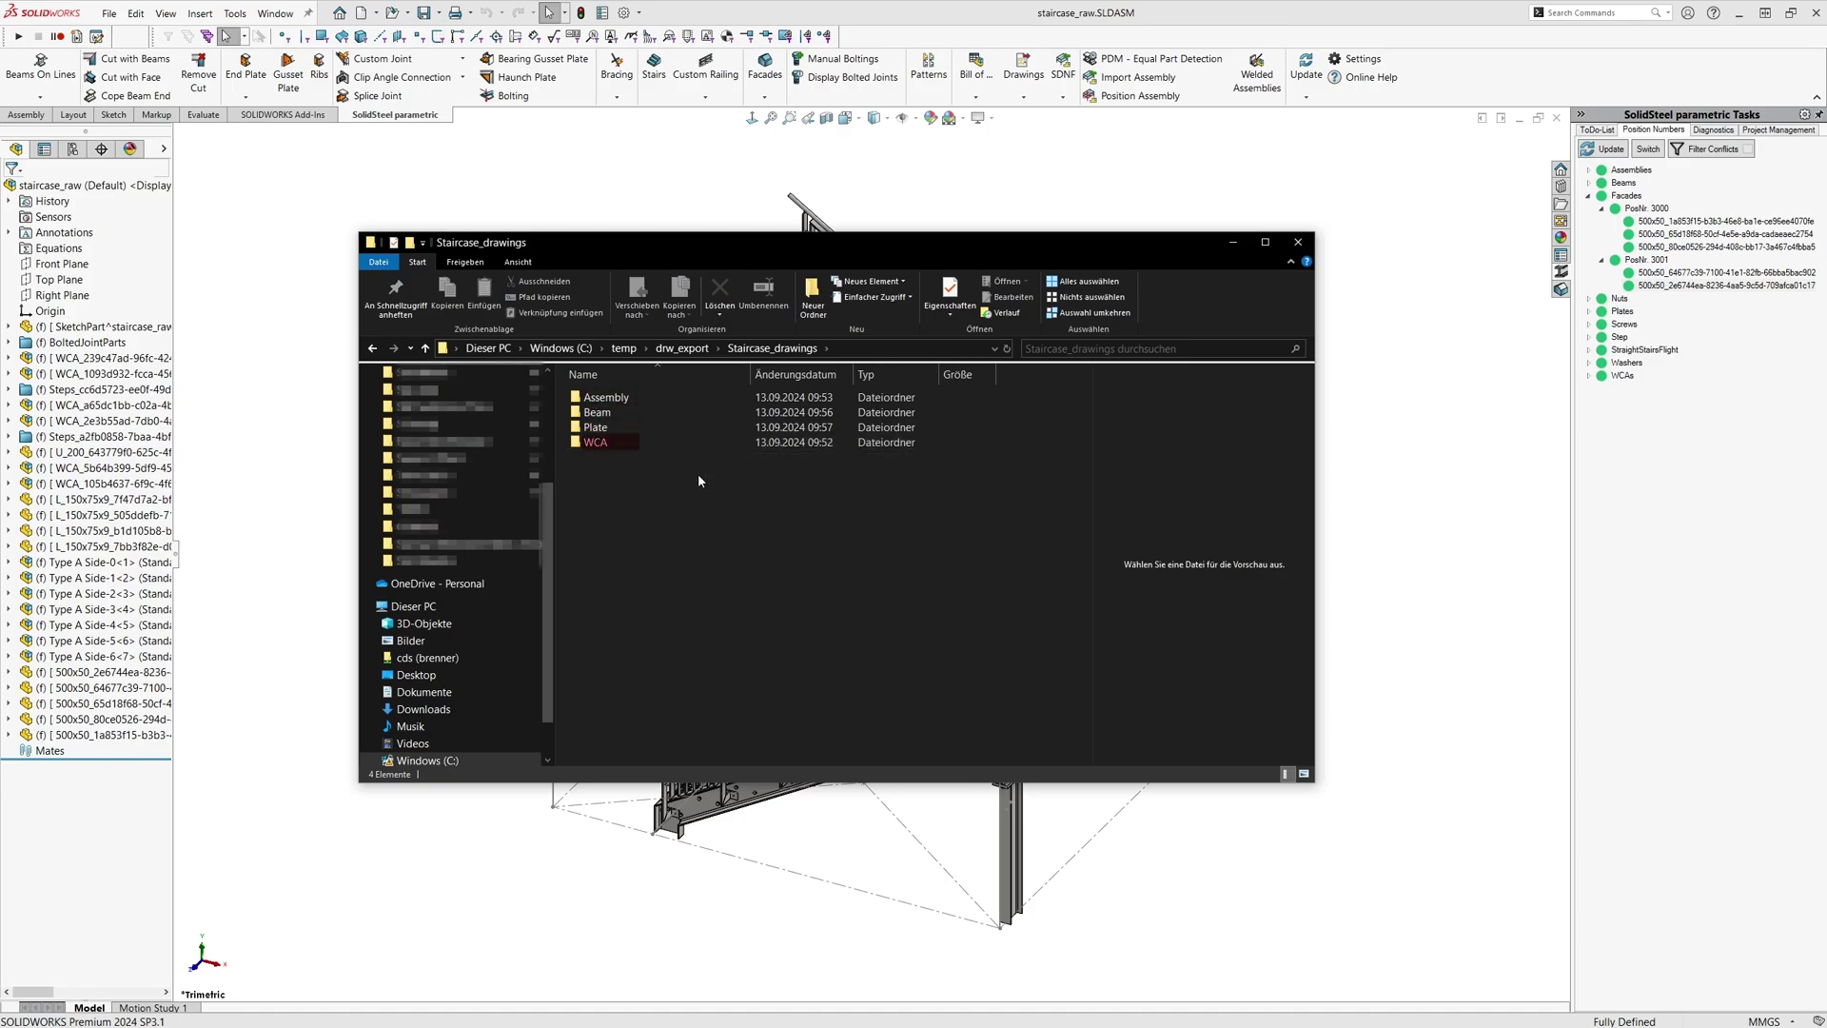
key(b)
key(Return)
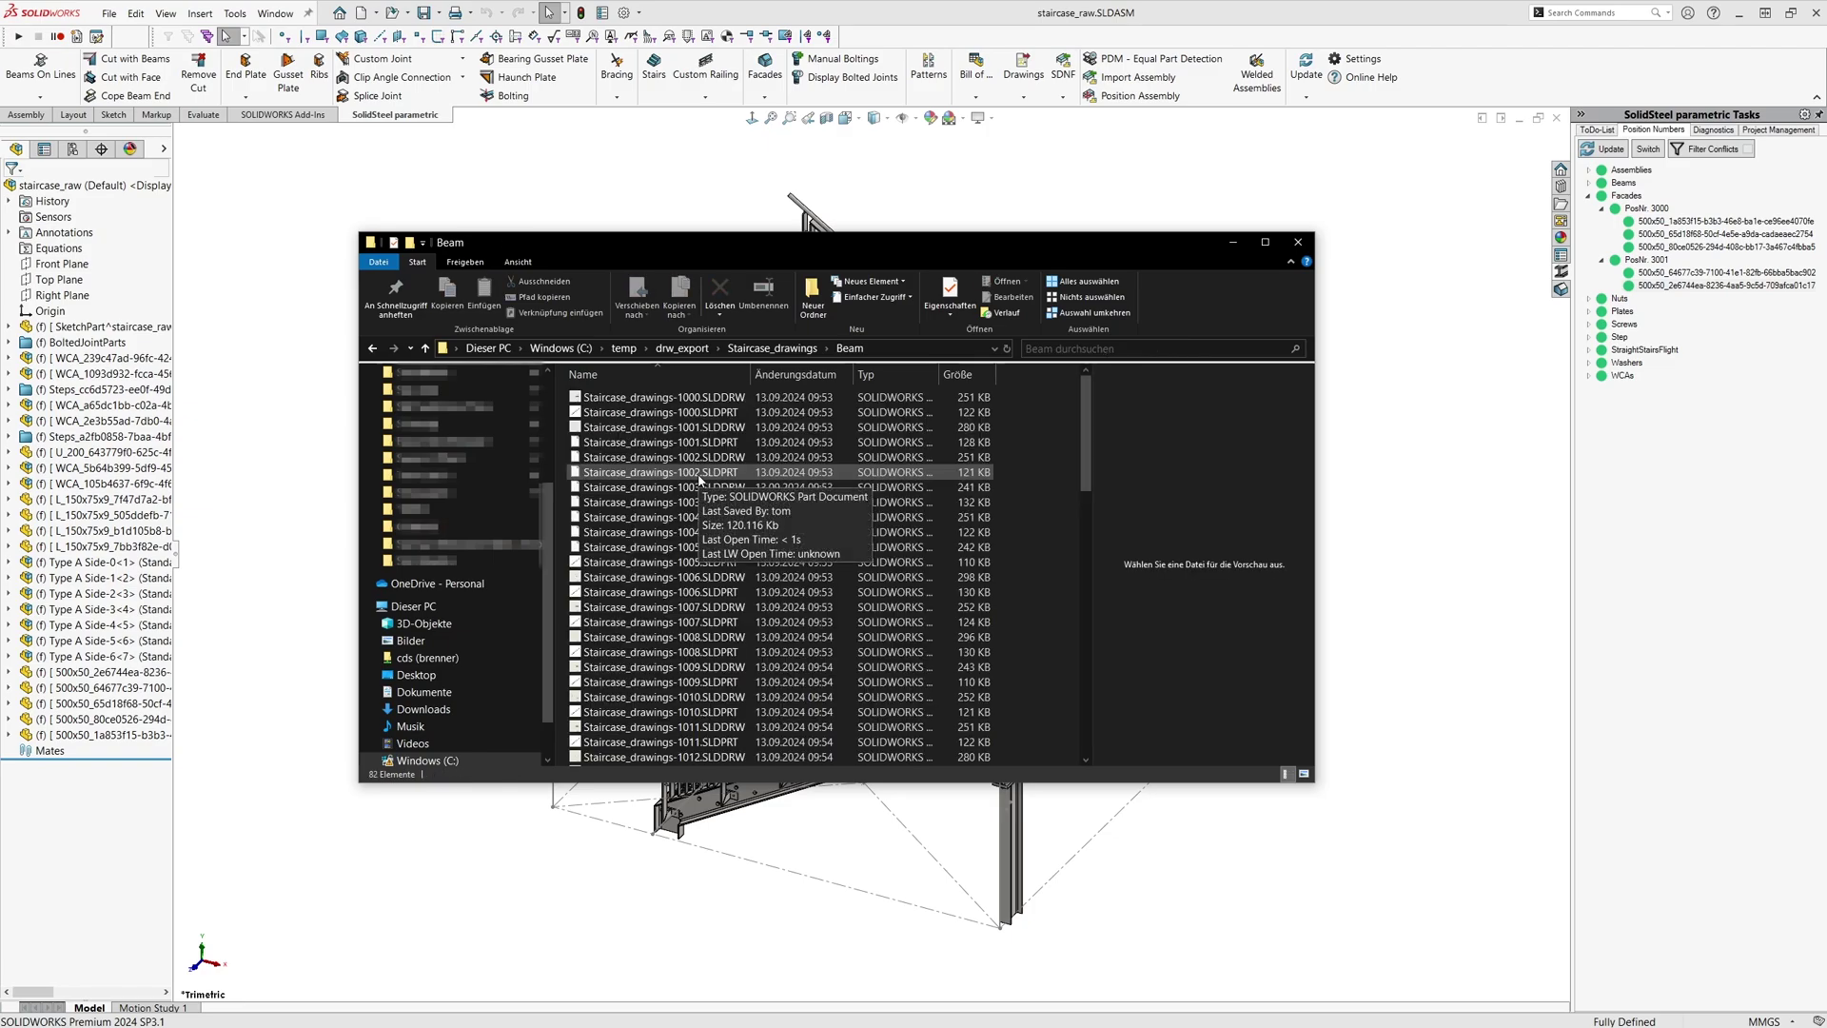
scroll(1103, 492, down, 5)
drag(1085, 514, 1087, 656)
click(921, 471)
double_click(921, 471)
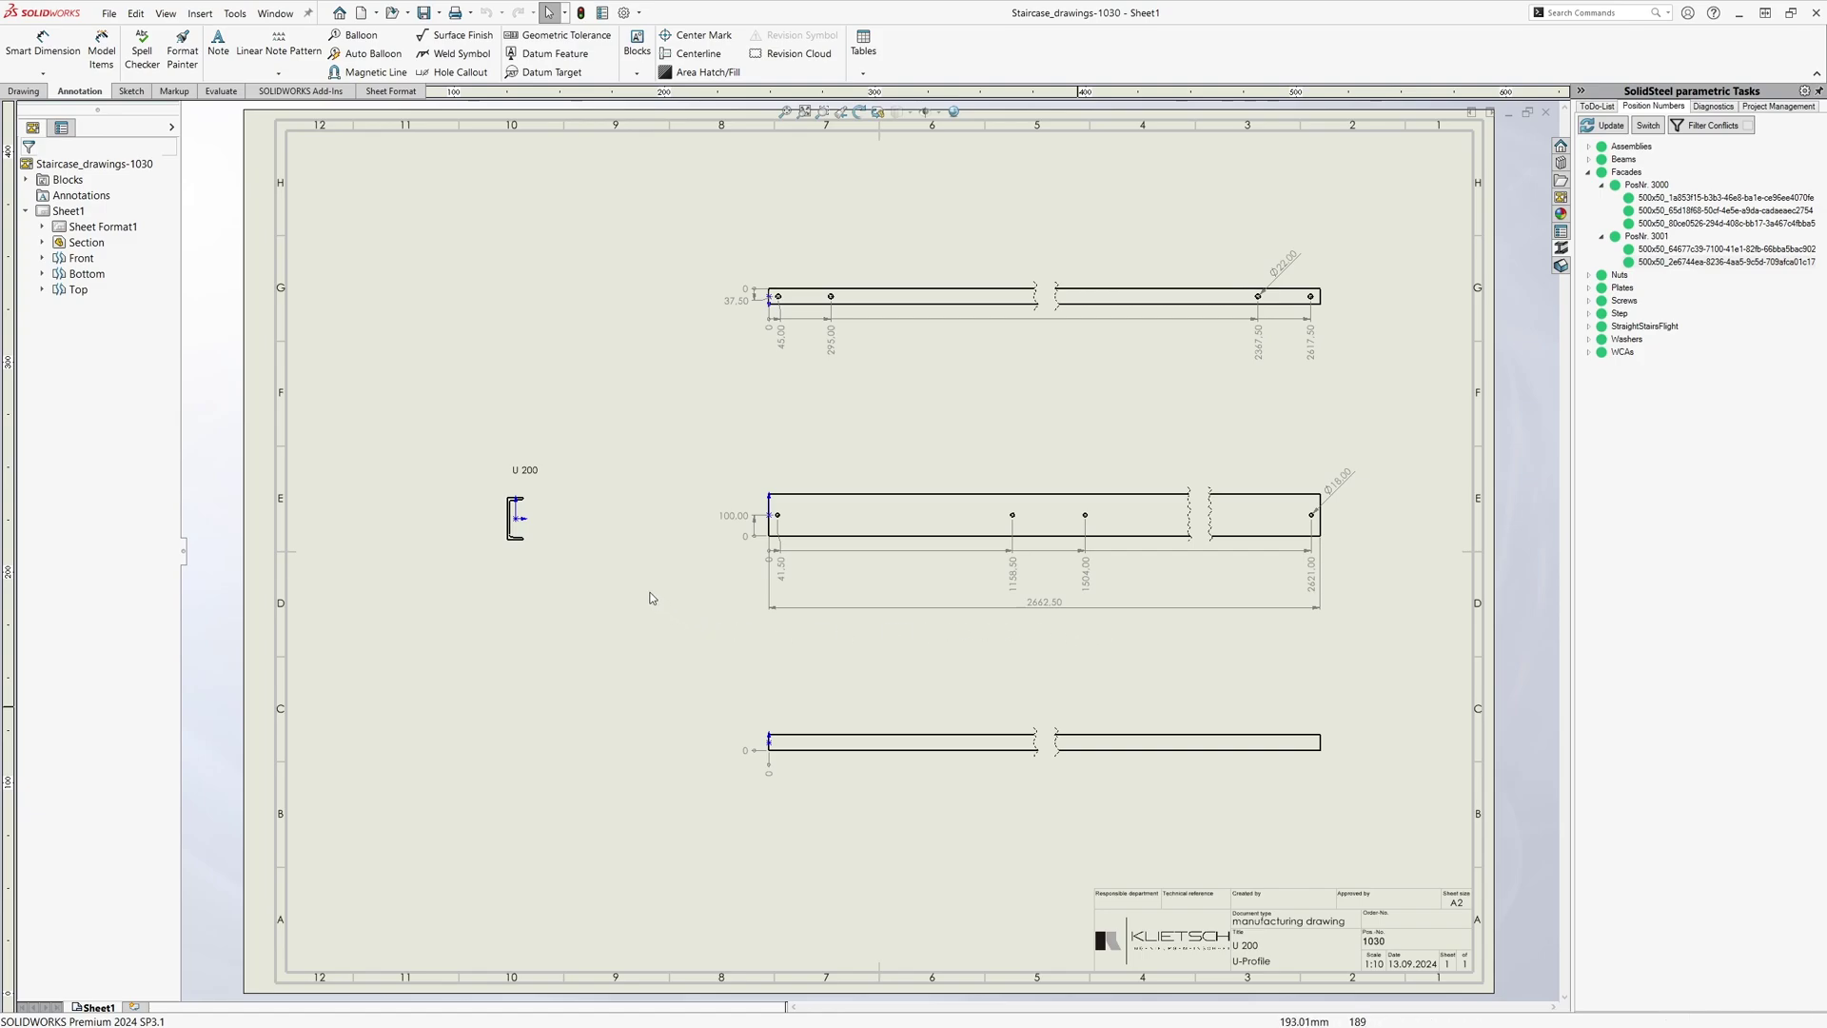
- Place a shaded isometric view of the U 200 beam at the sheet's lower left
click(25, 92)
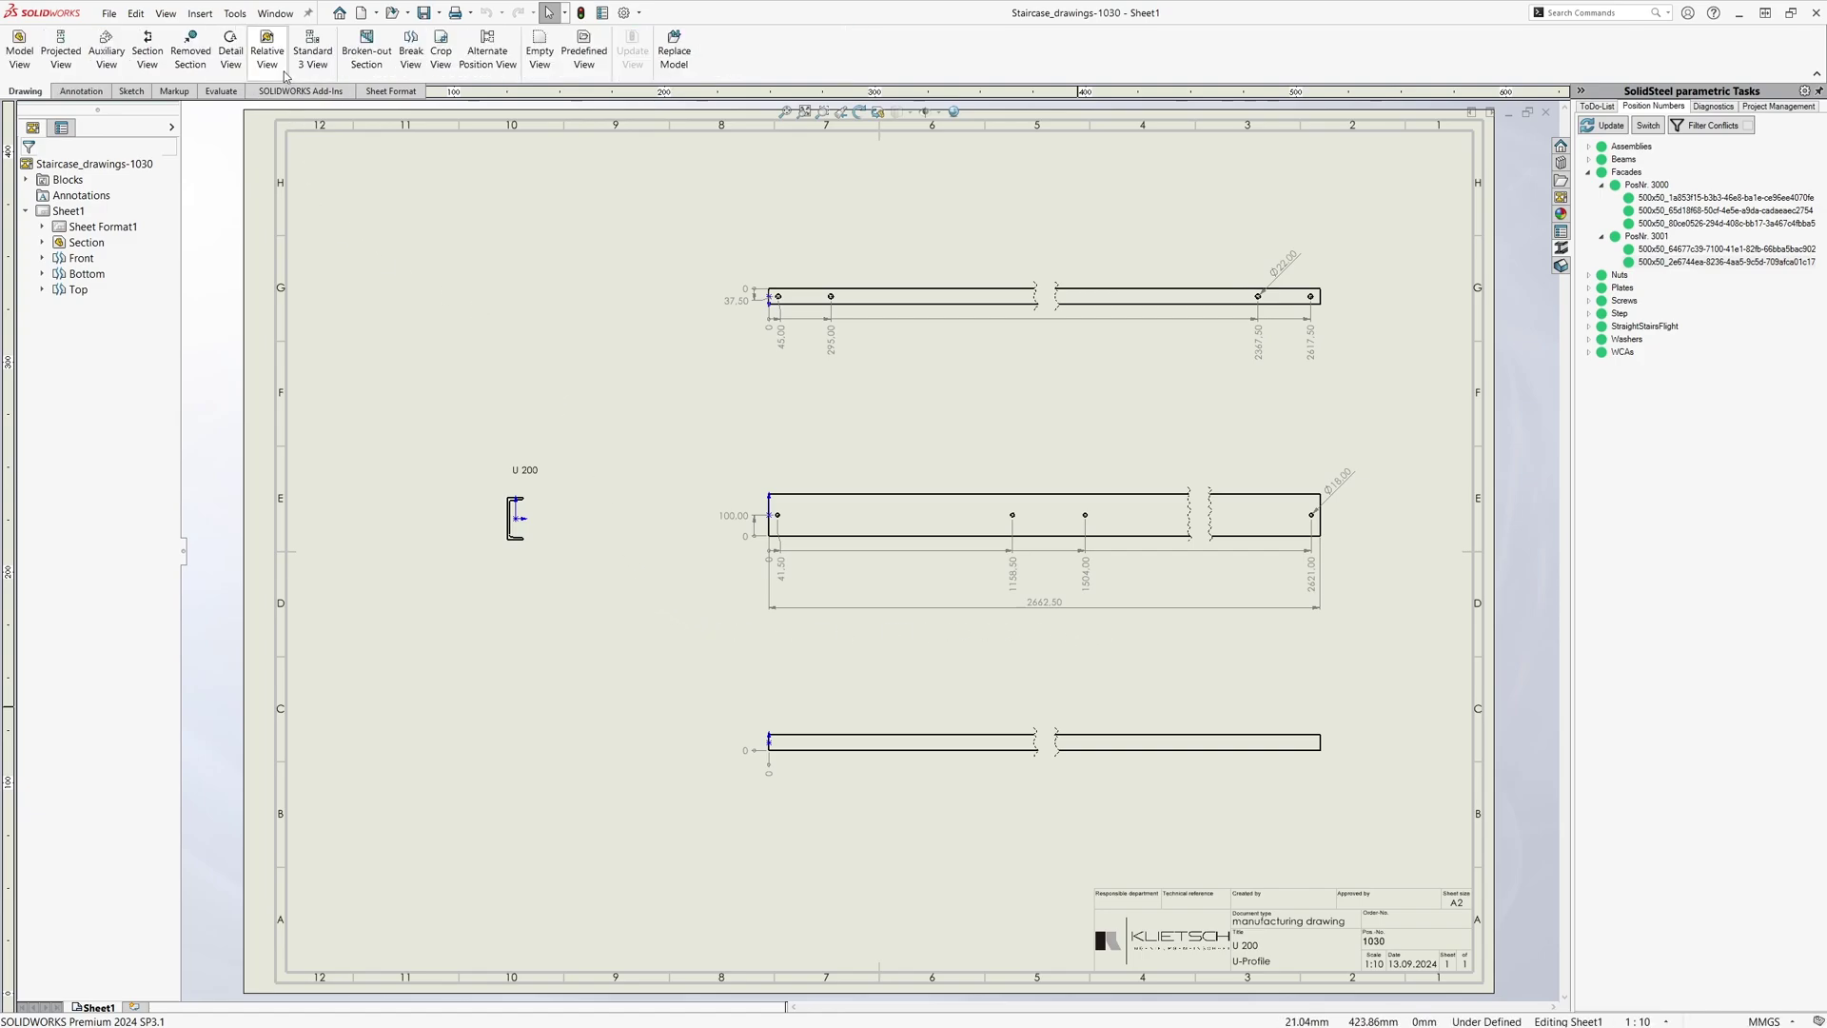
click(19, 48)
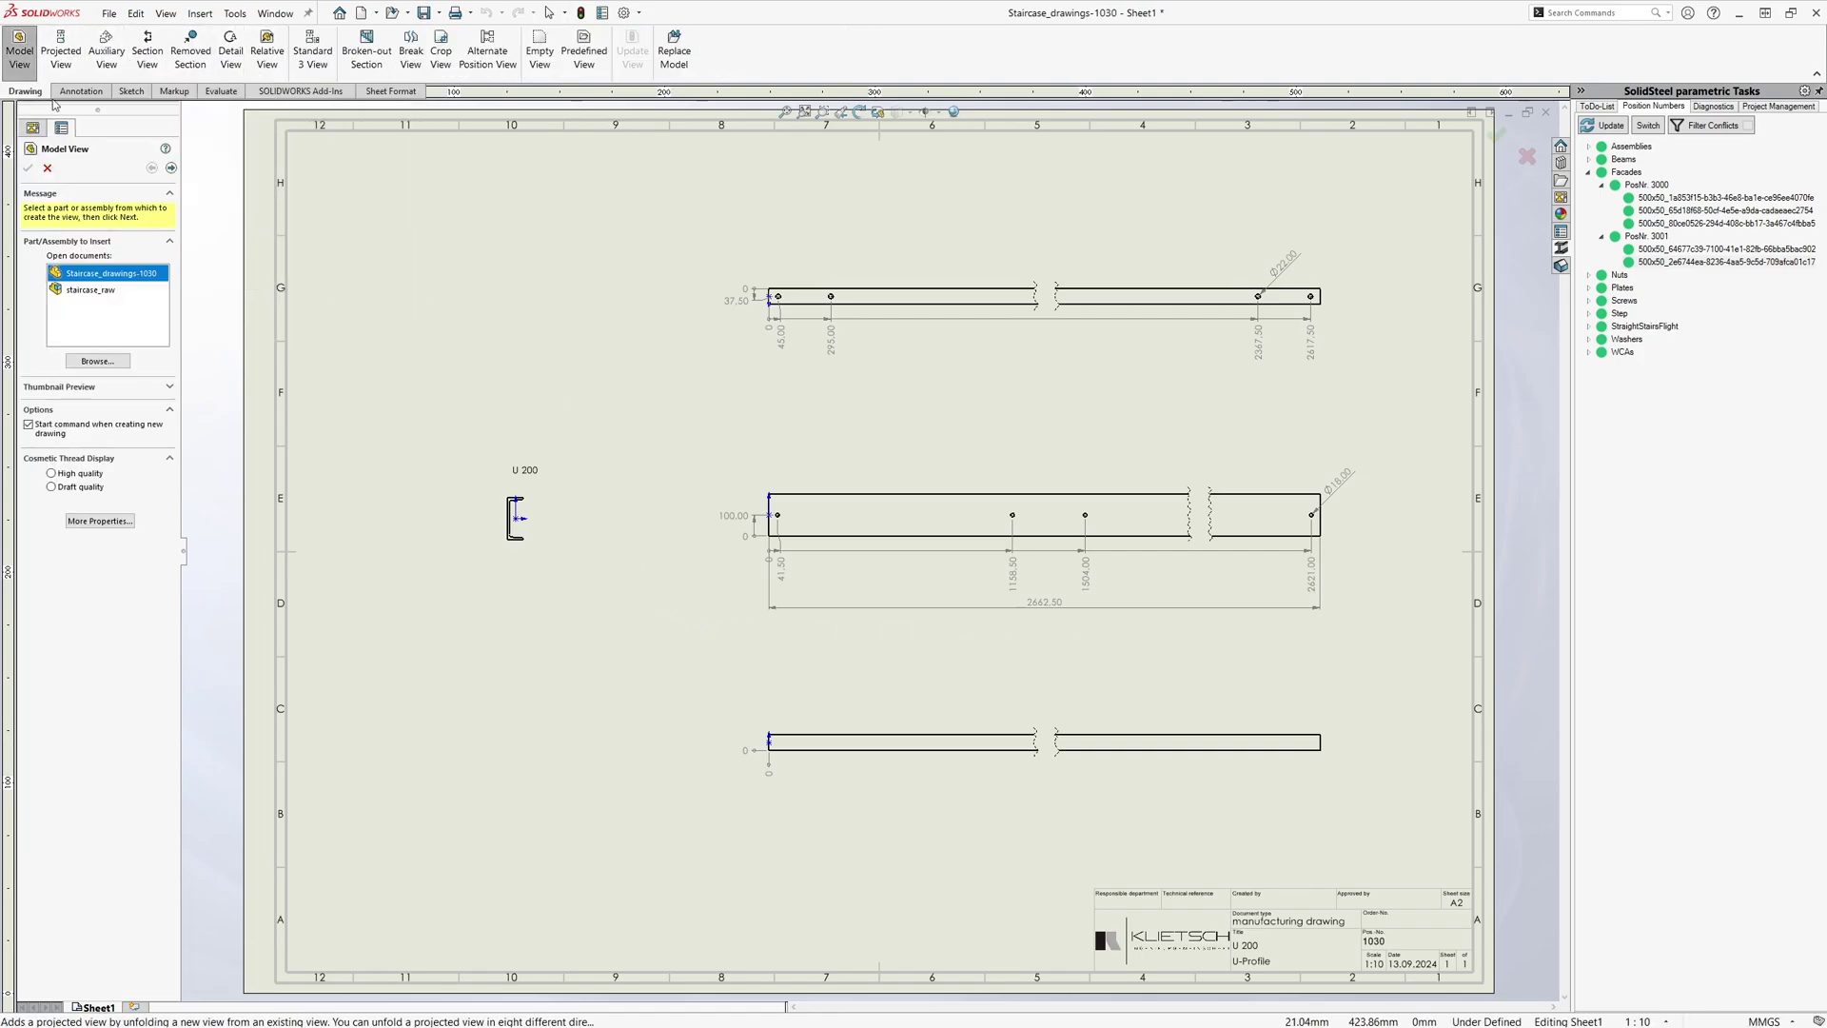
double_click(111, 273)
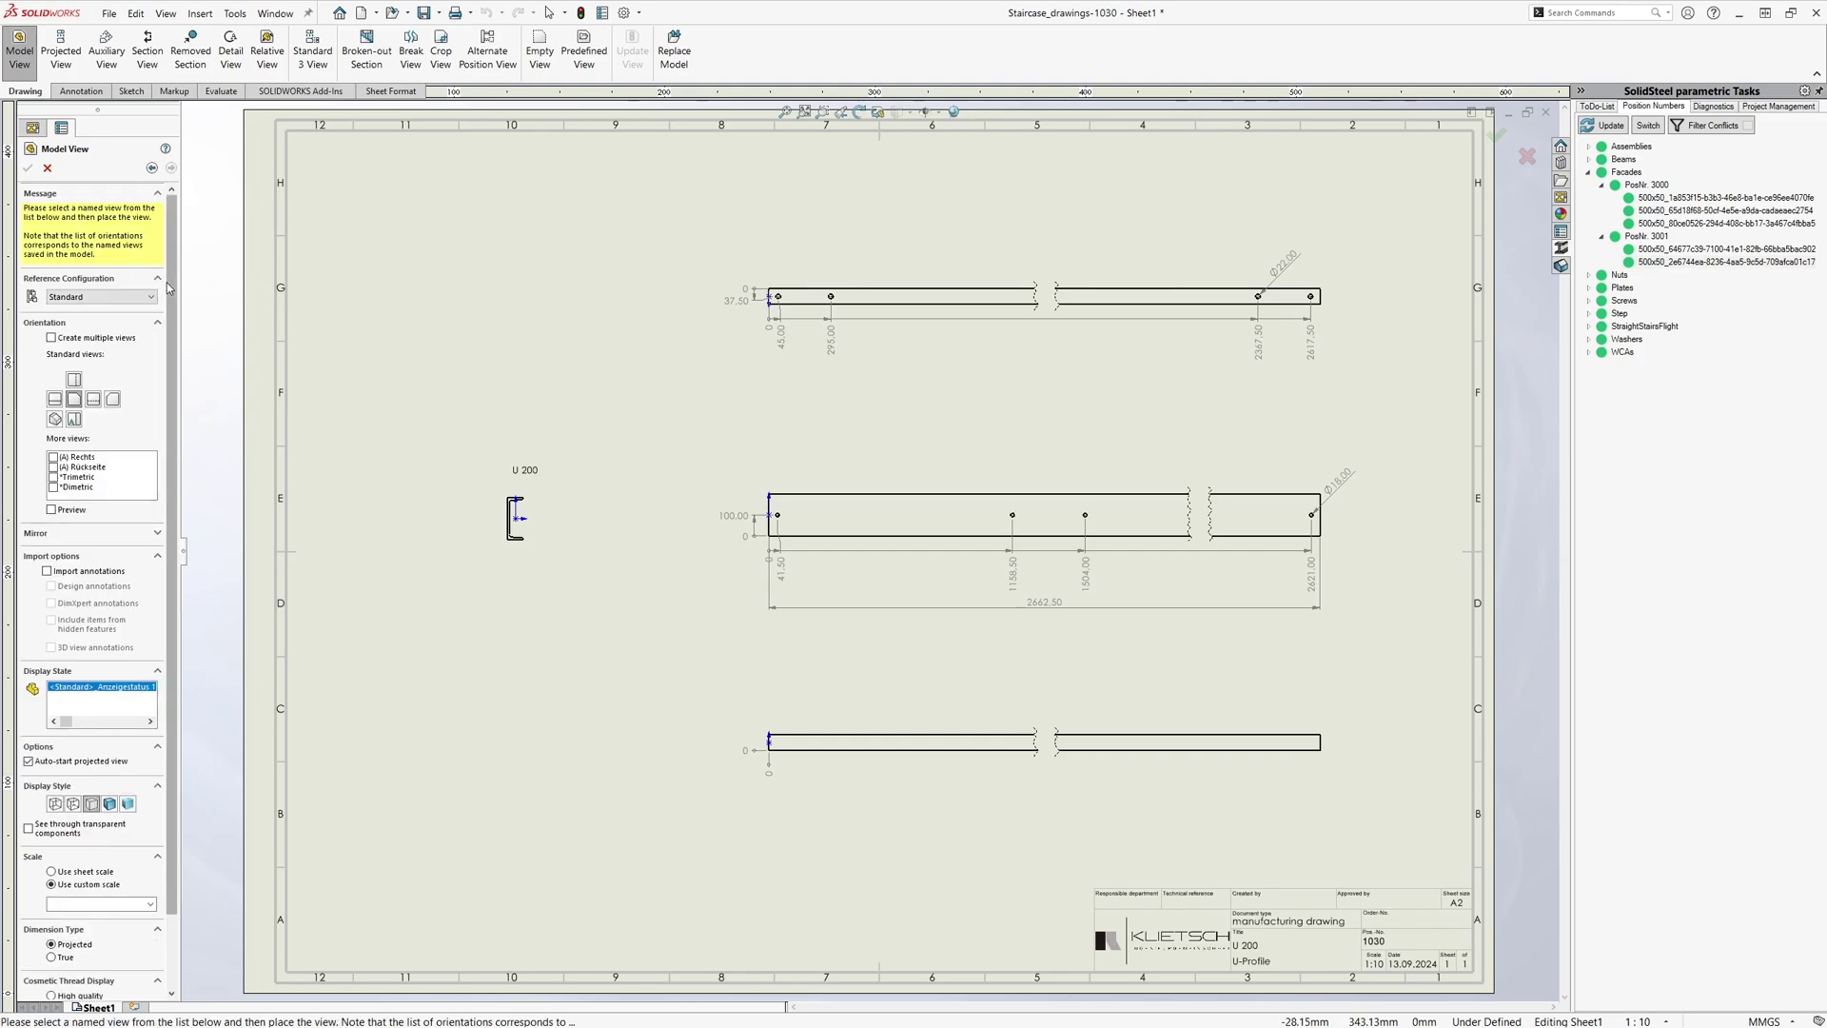
scroll(178, 318, down, 1)
drag(169, 317, 181, 318)
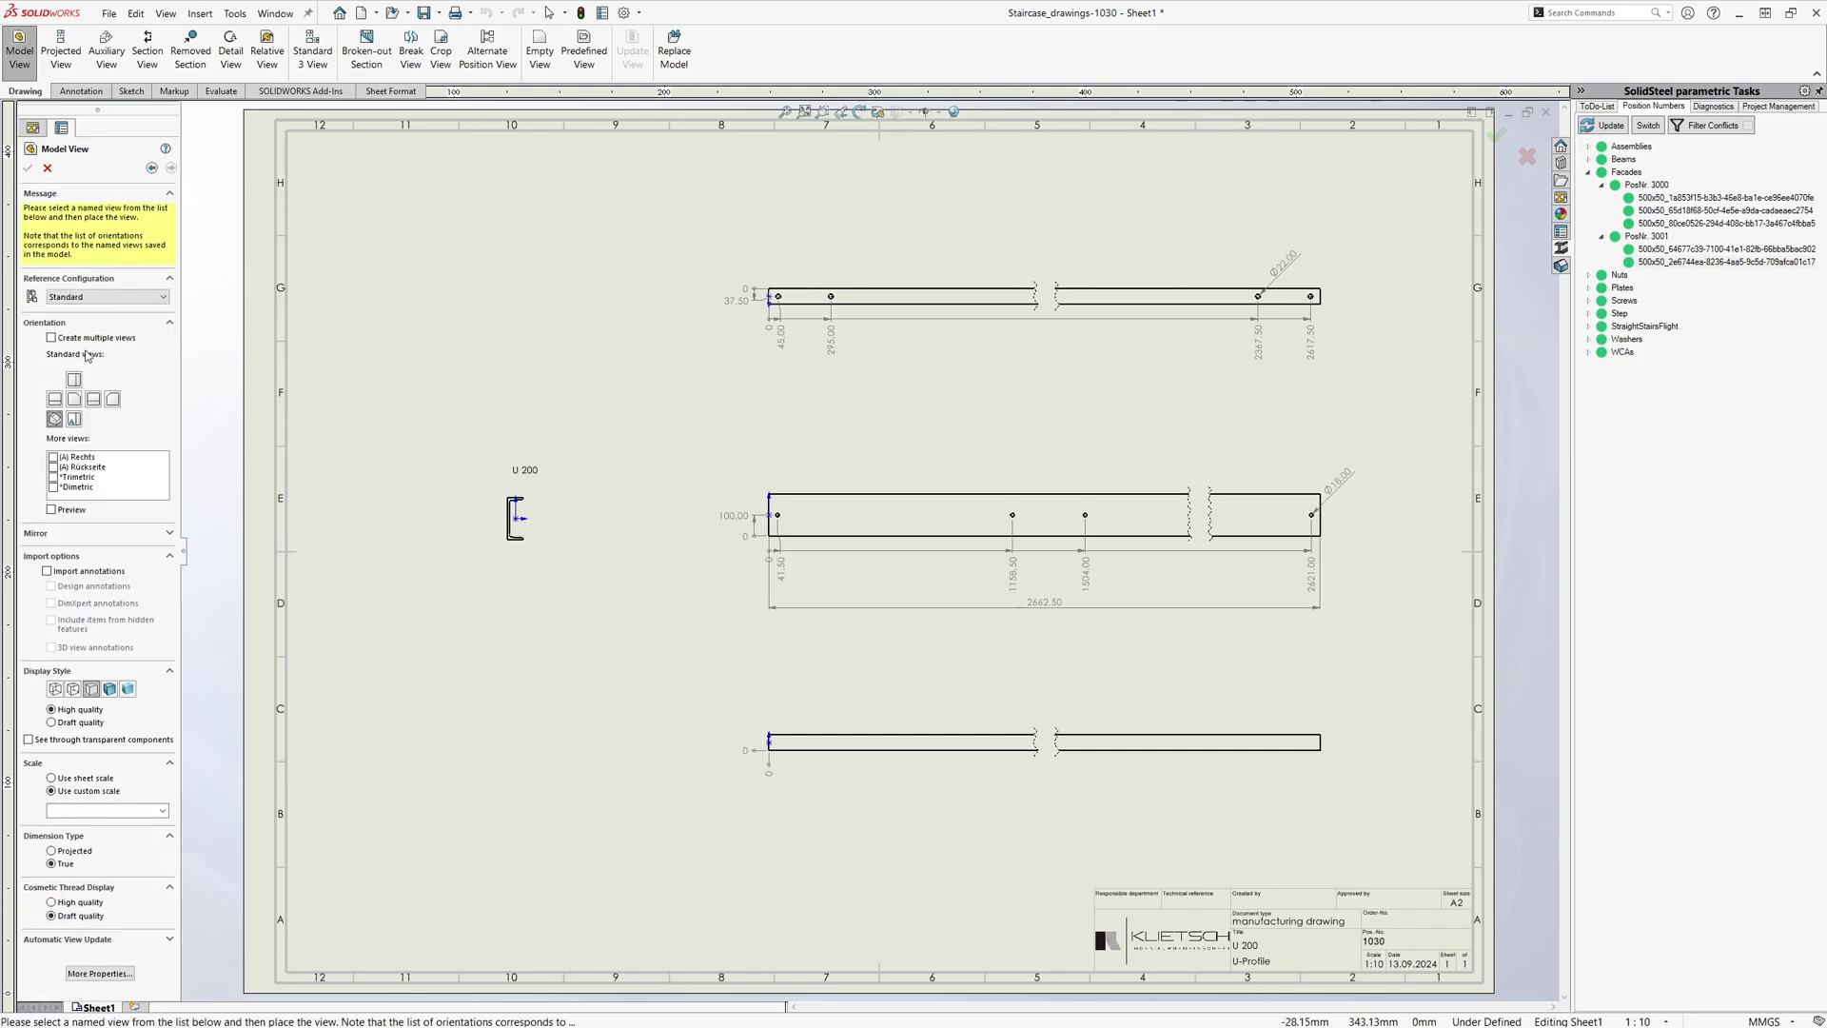
click(485, 844)
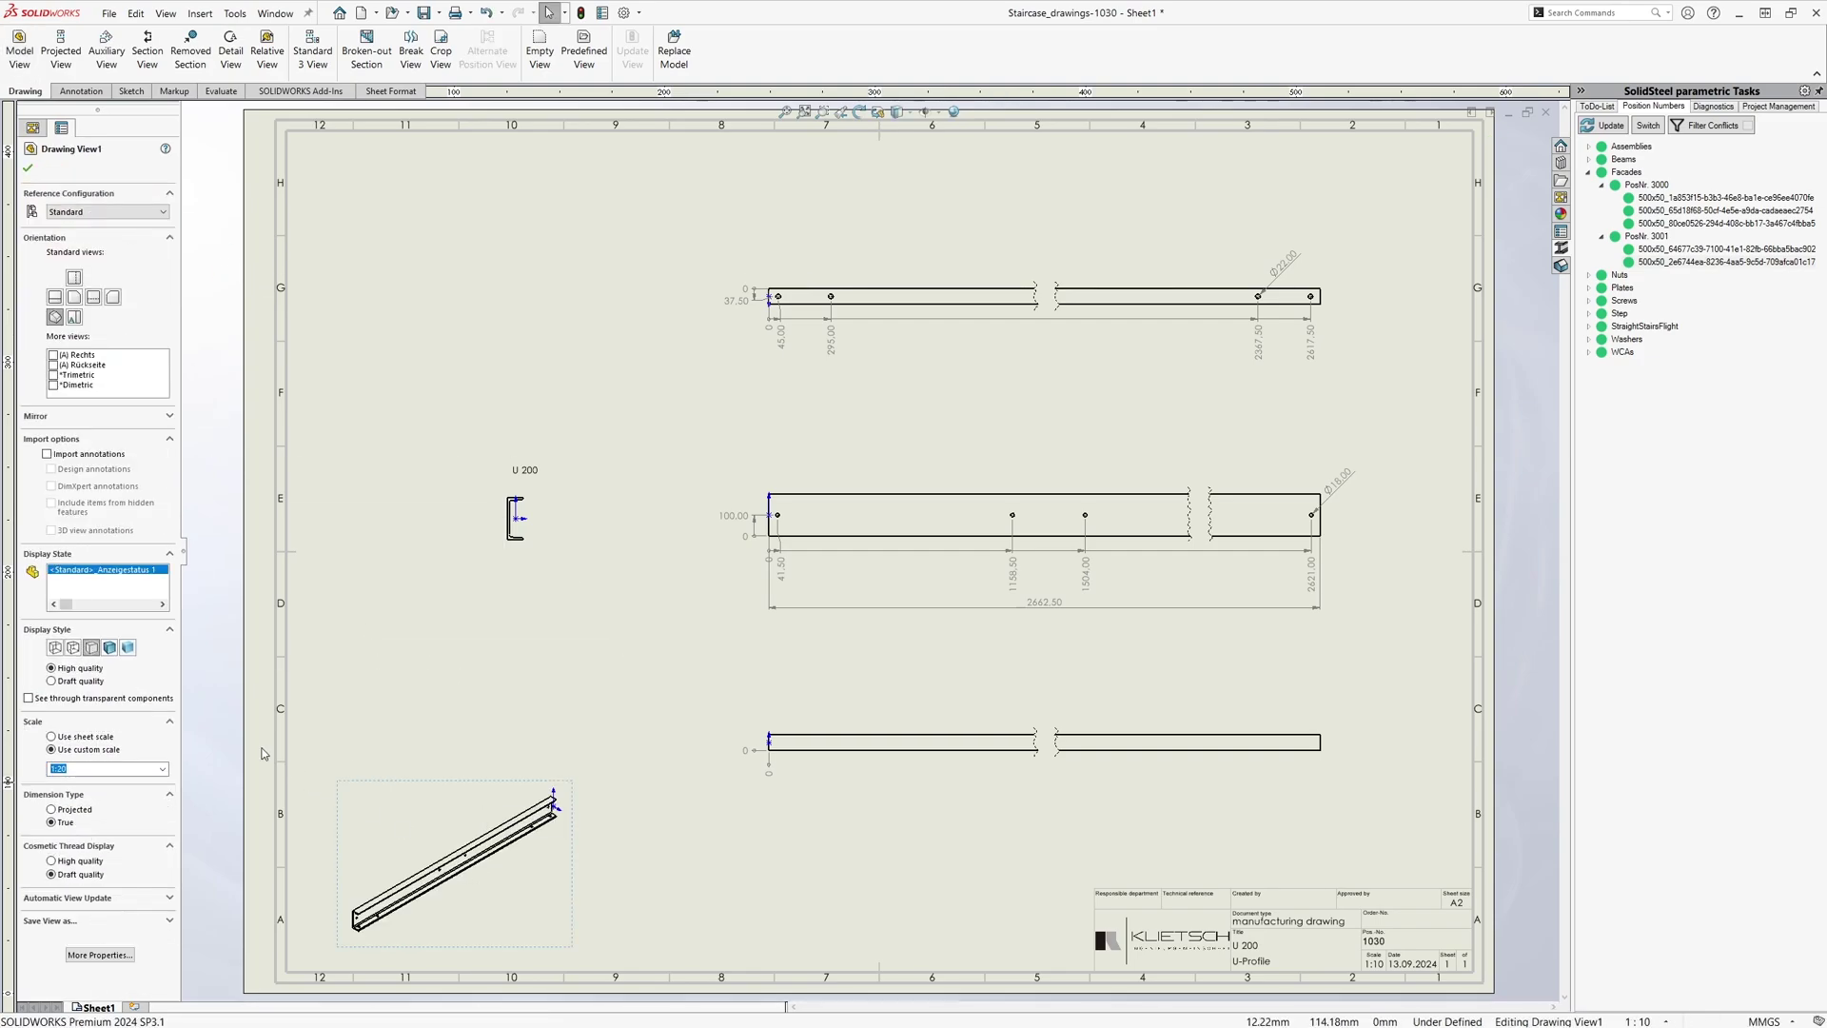
click(111, 649)
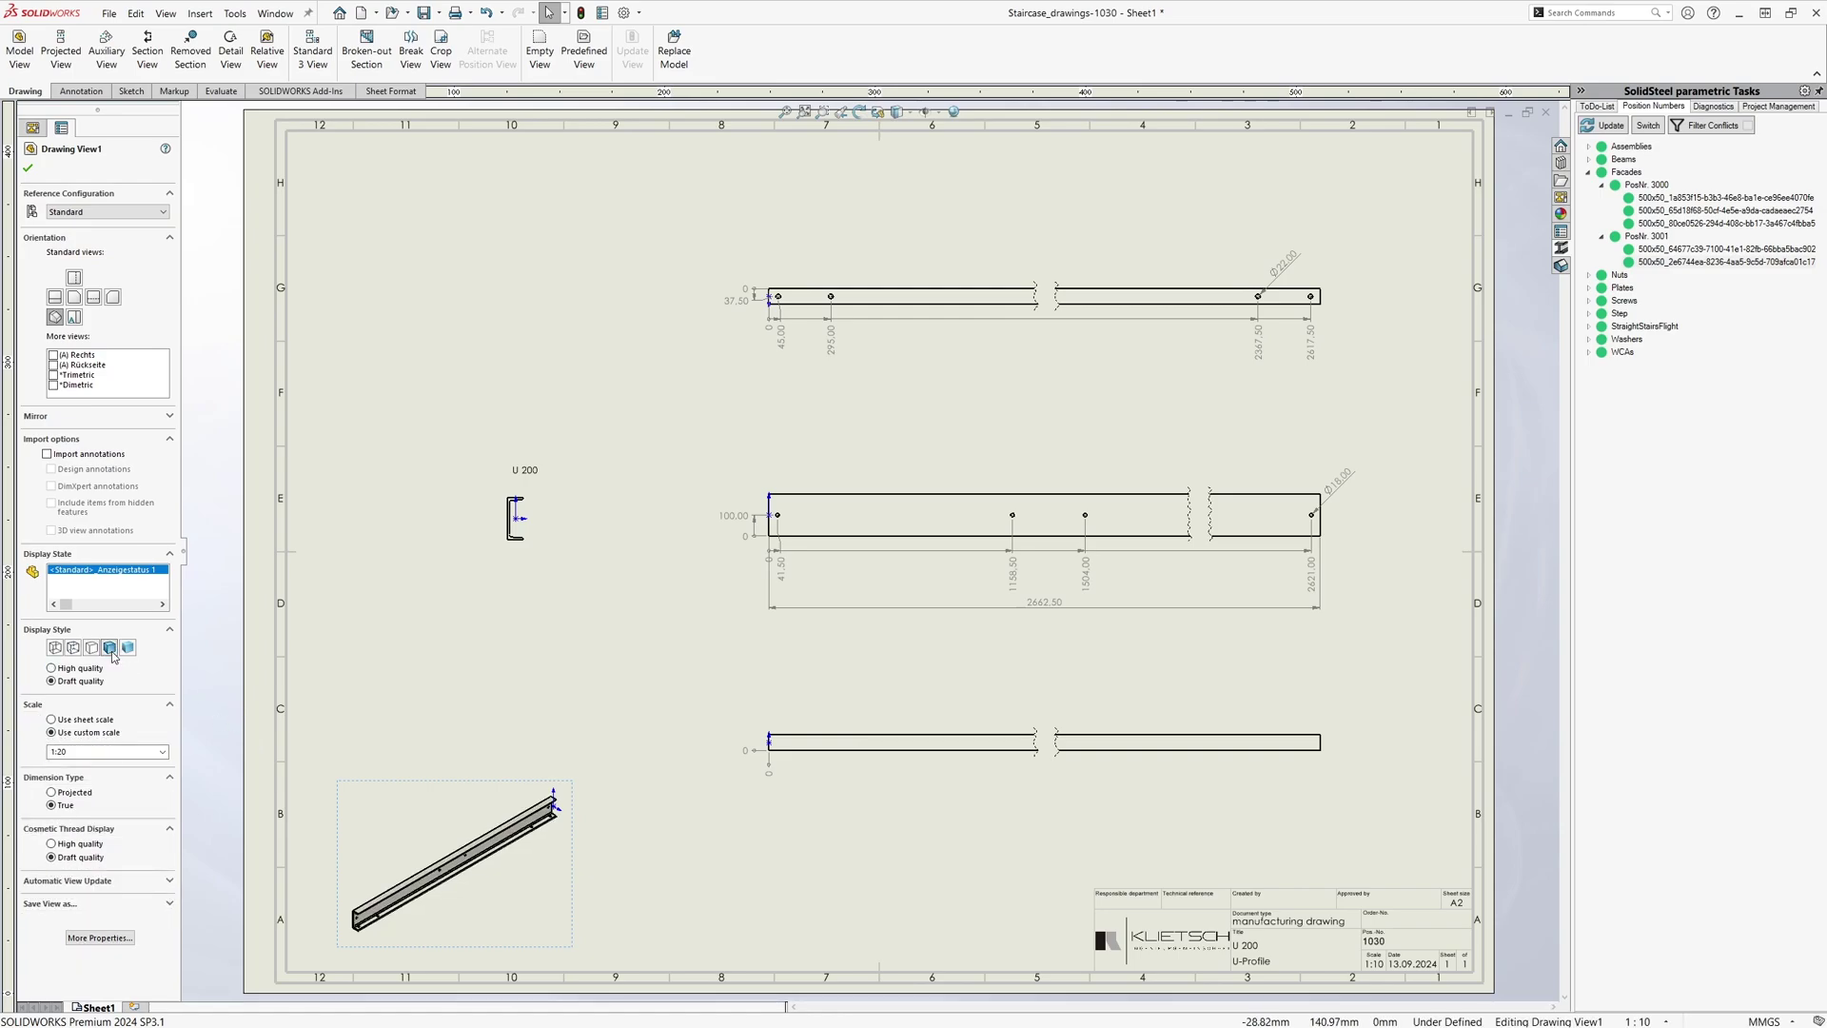
click(28, 168)
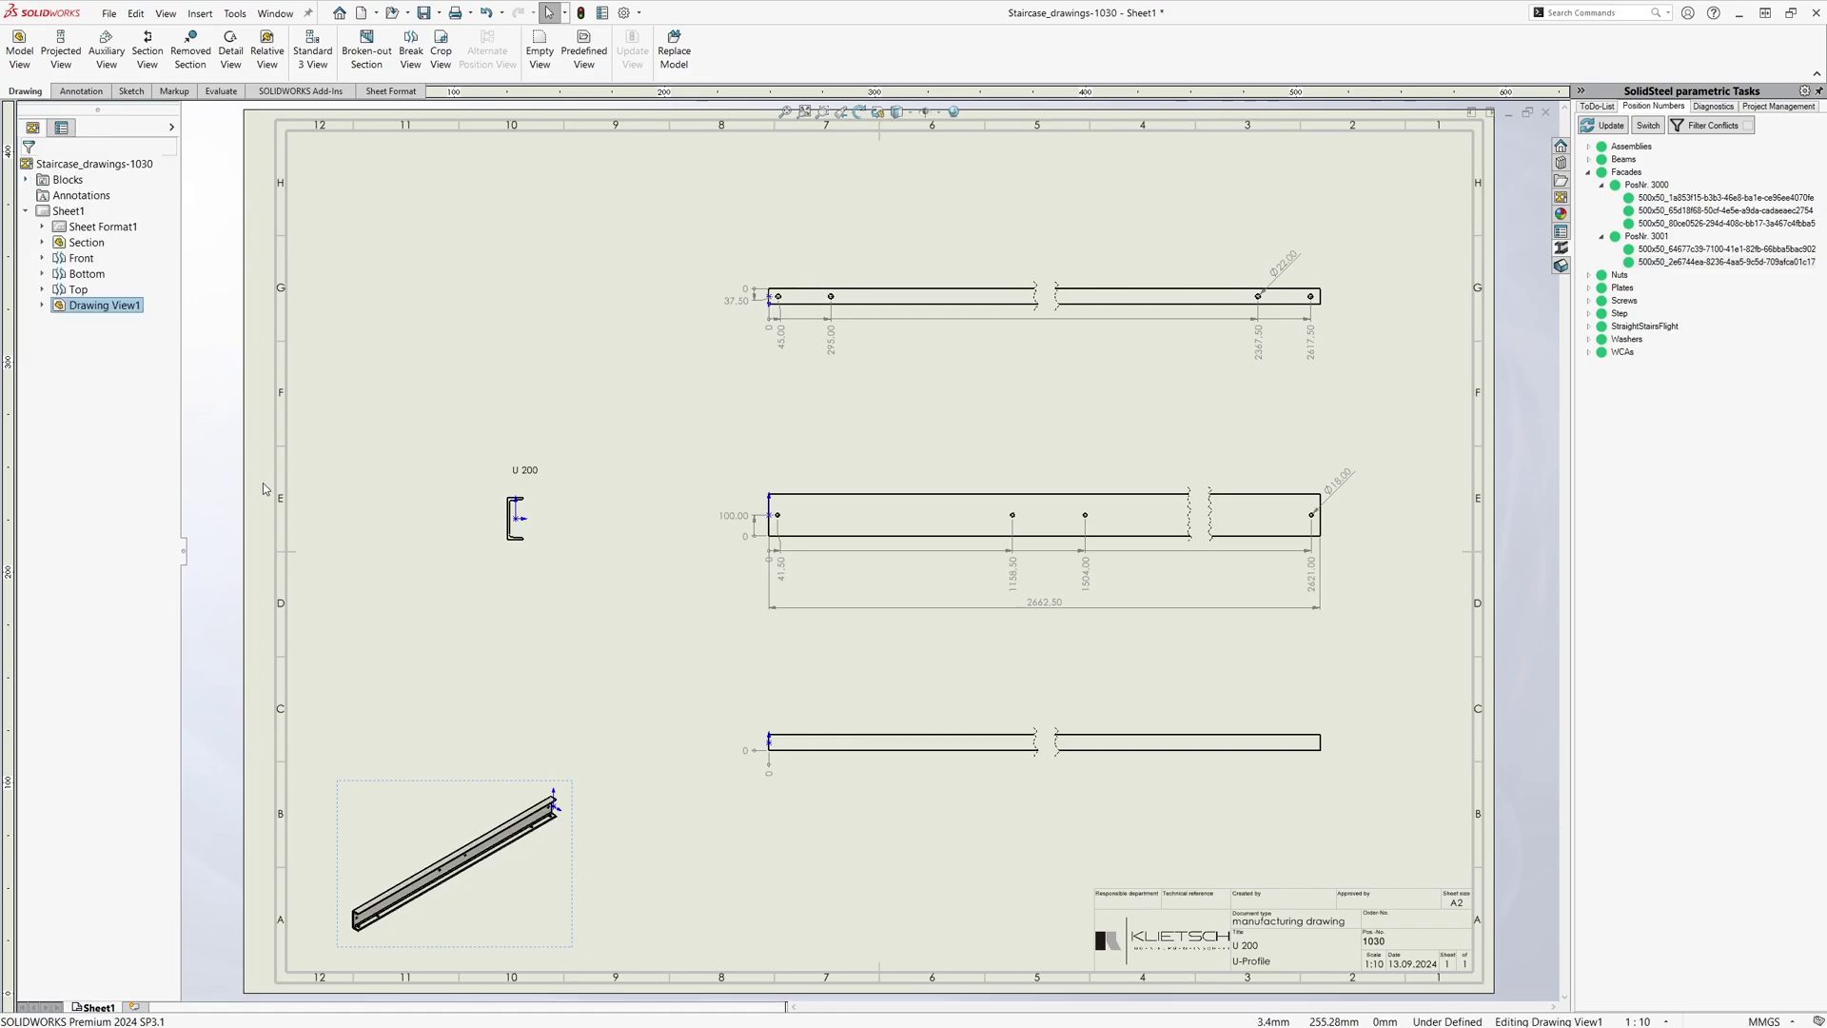
click(428, 800)
scroll(582, 862, down, 5)
scroll(583, 862, down, 3)
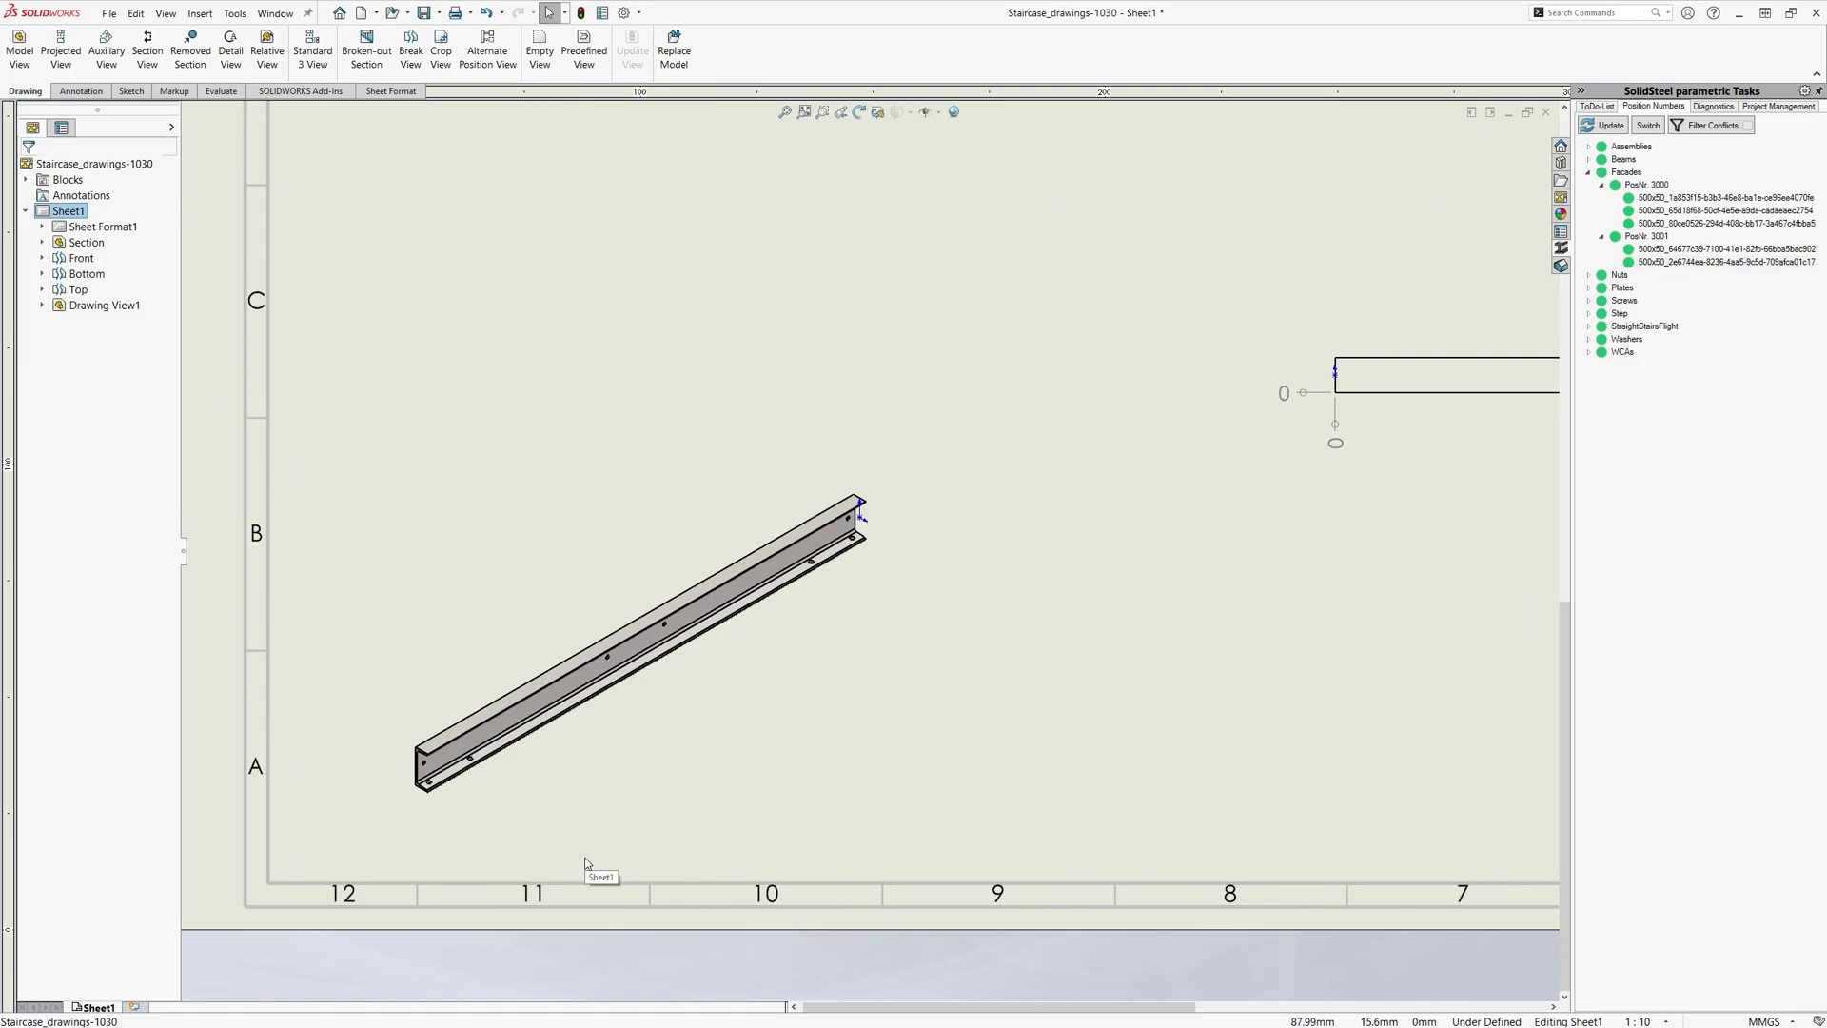
key(f)
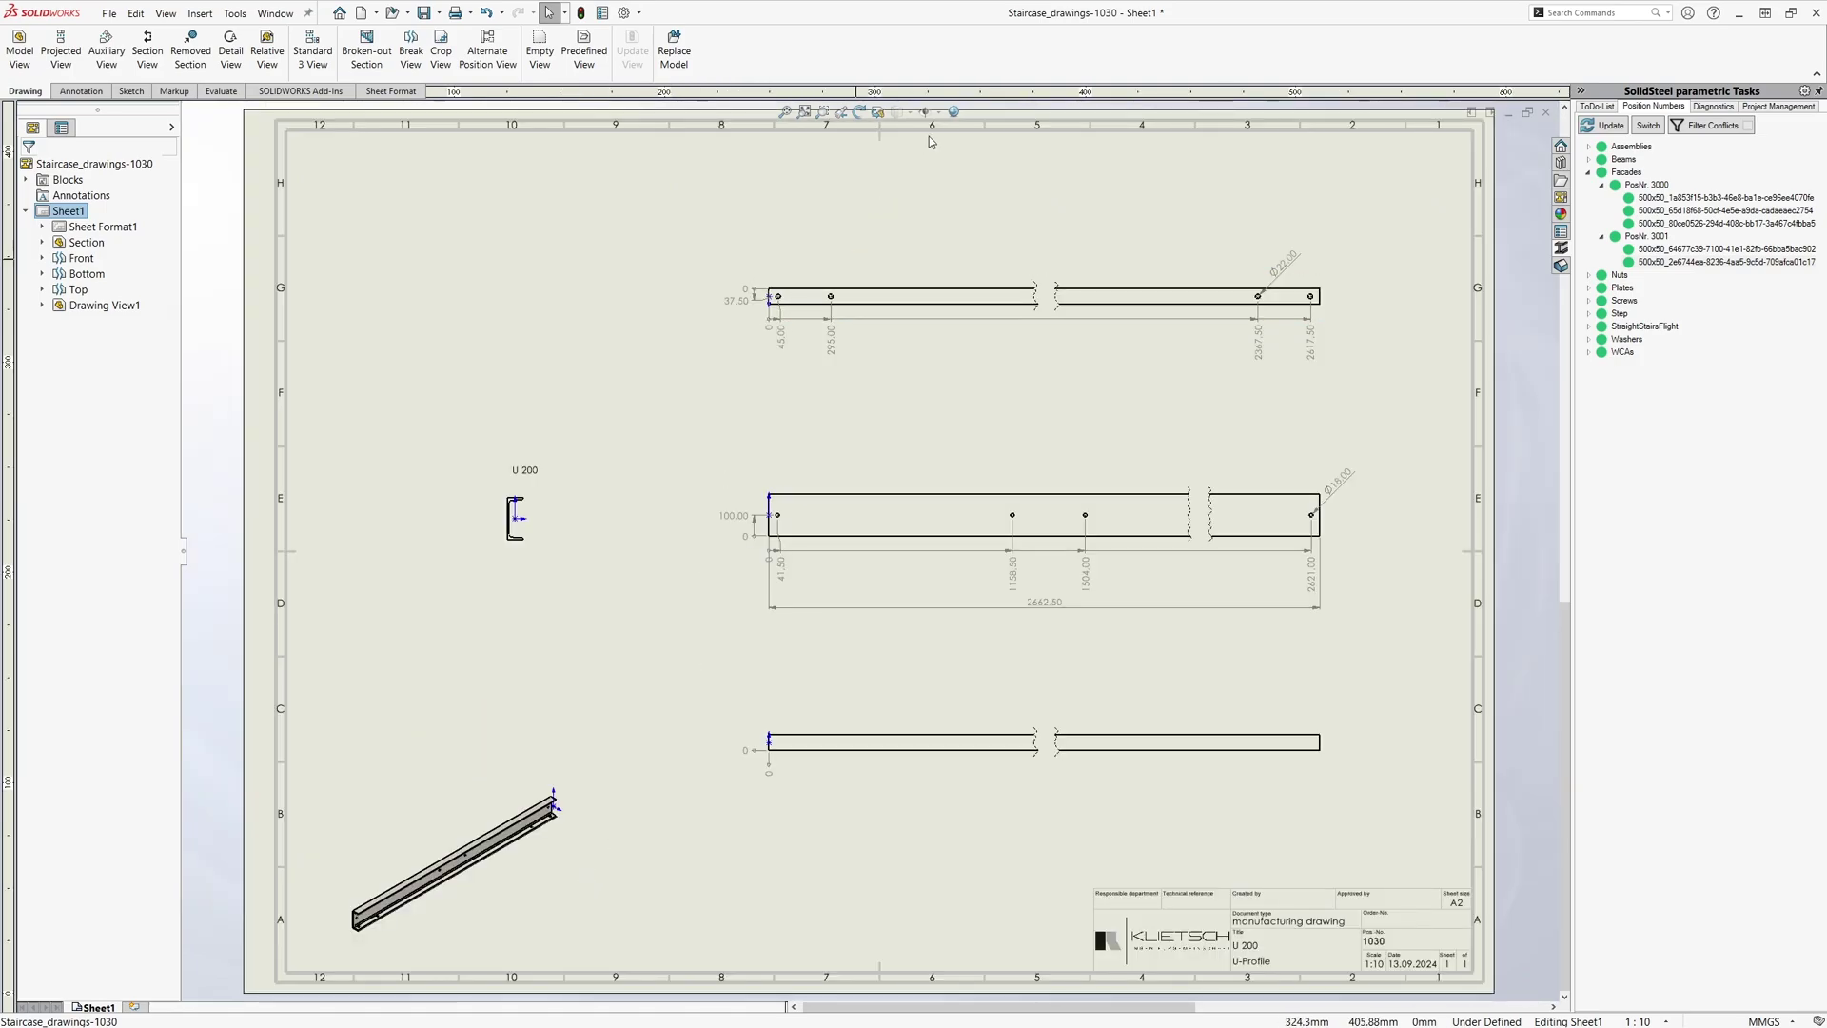
- Hide the origin markers in drawing 1030 and close the drawing
click(941, 112)
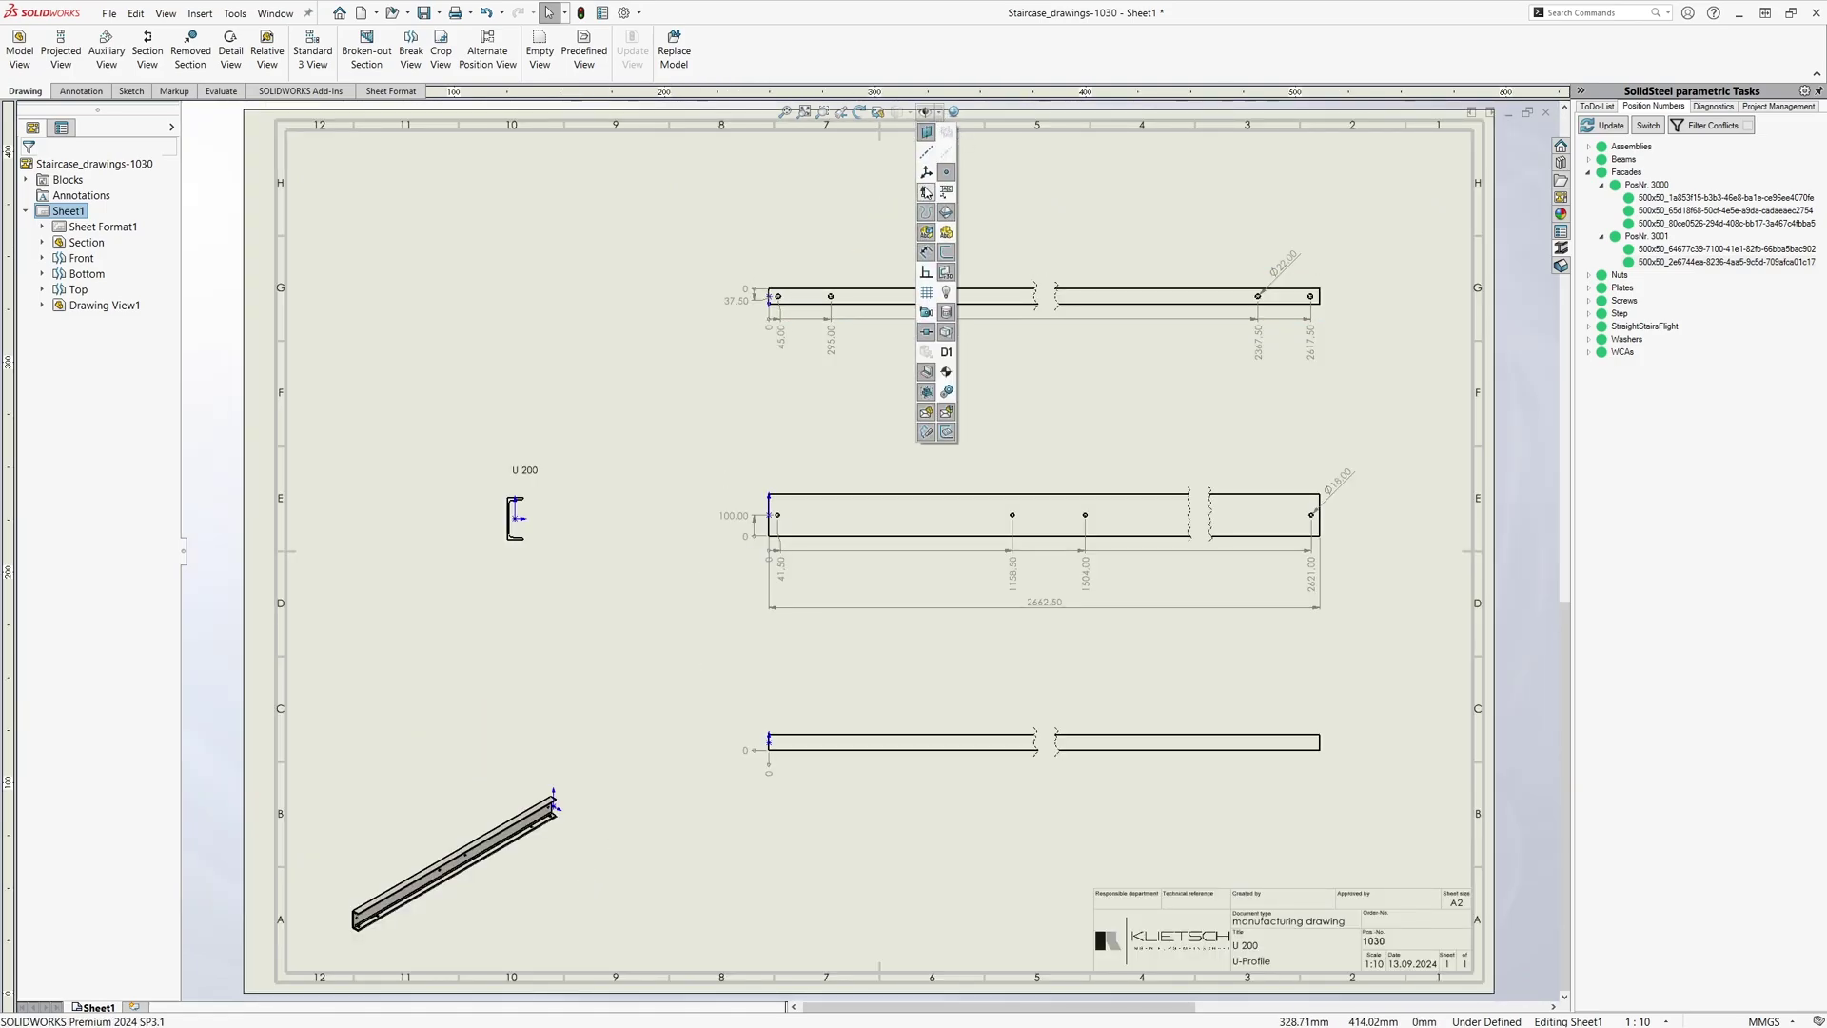
click(927, 193)
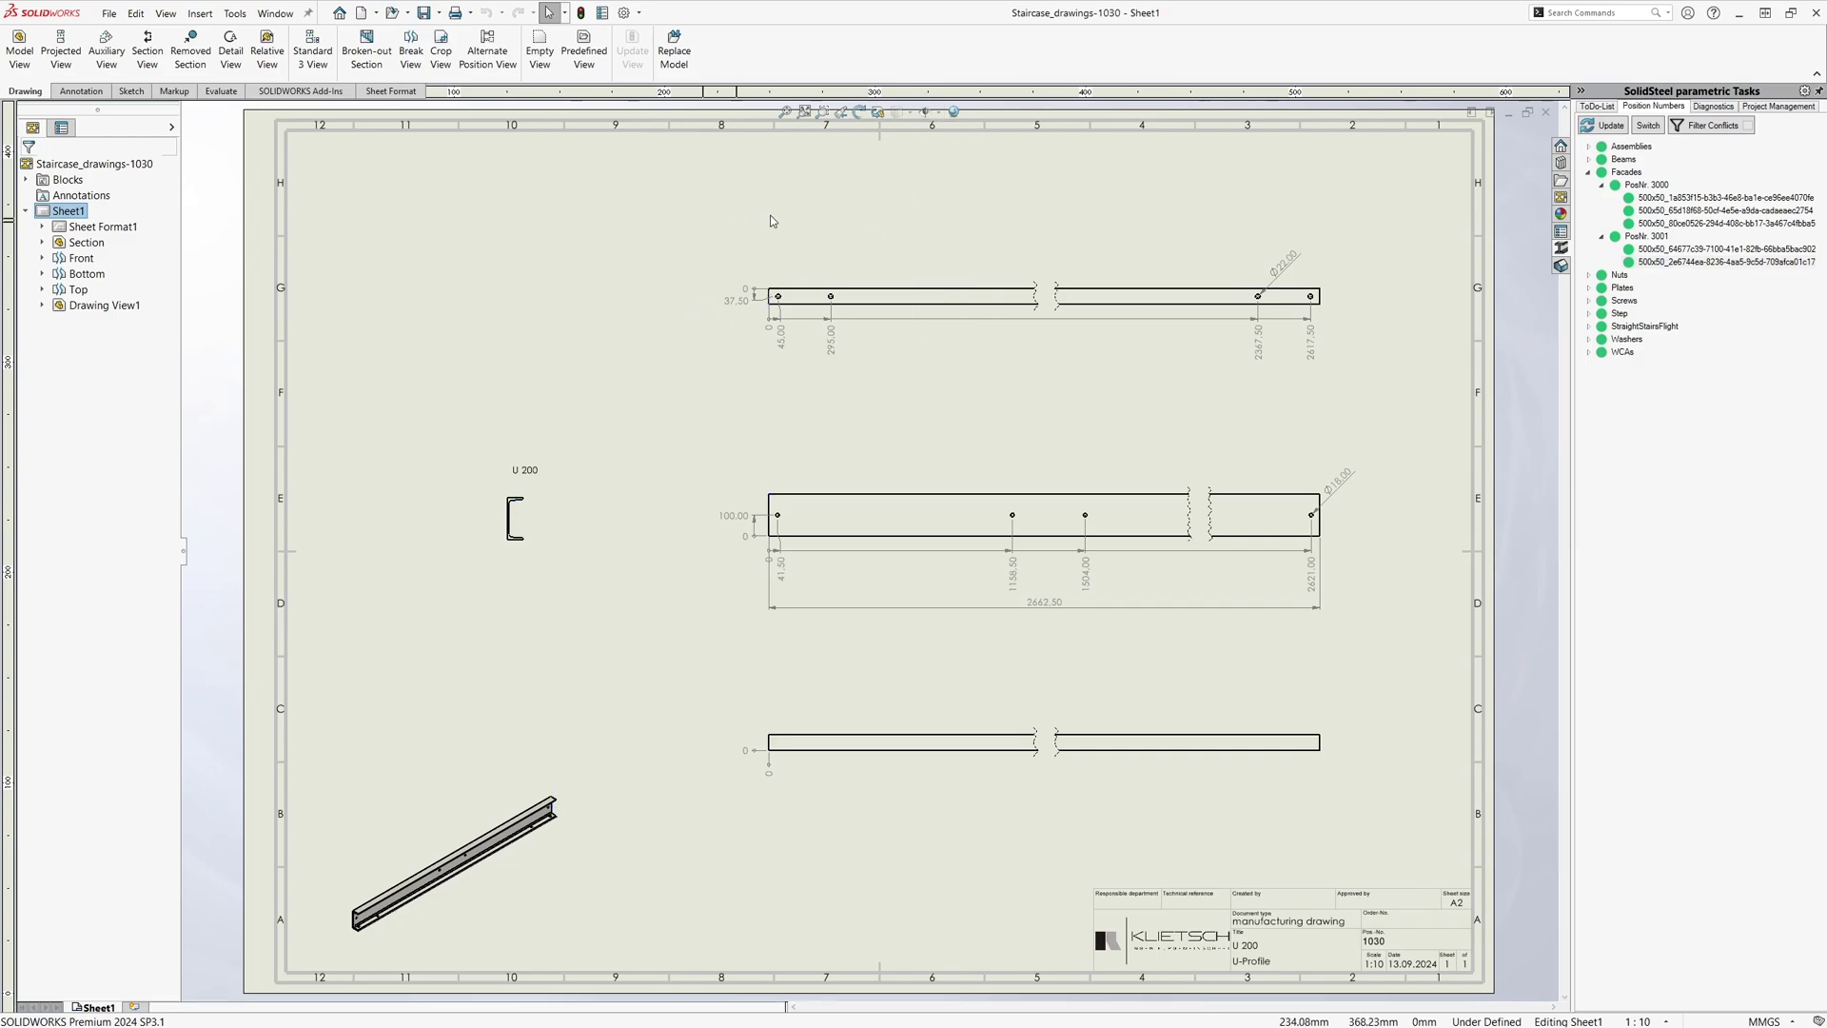
click(1548, 114)
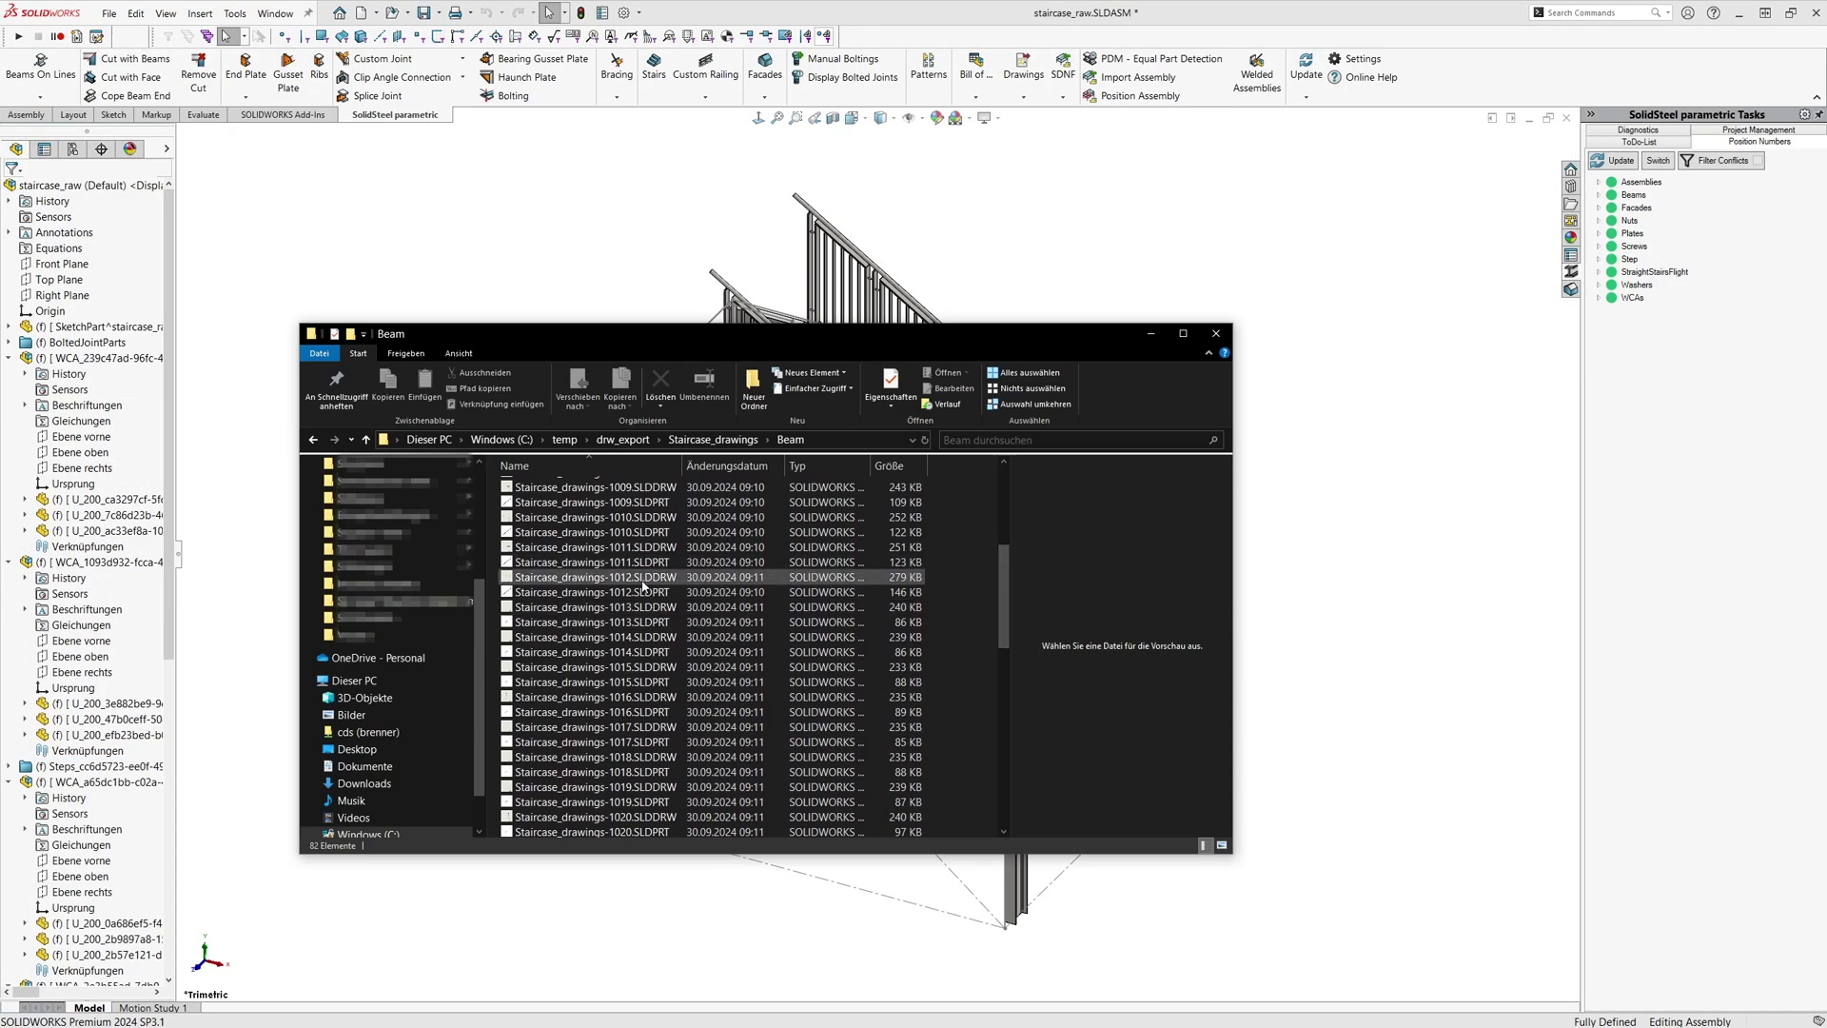
- Open beam drawing Staircase_drawings-1012 and dismiss the view options
double_click(596, 577)
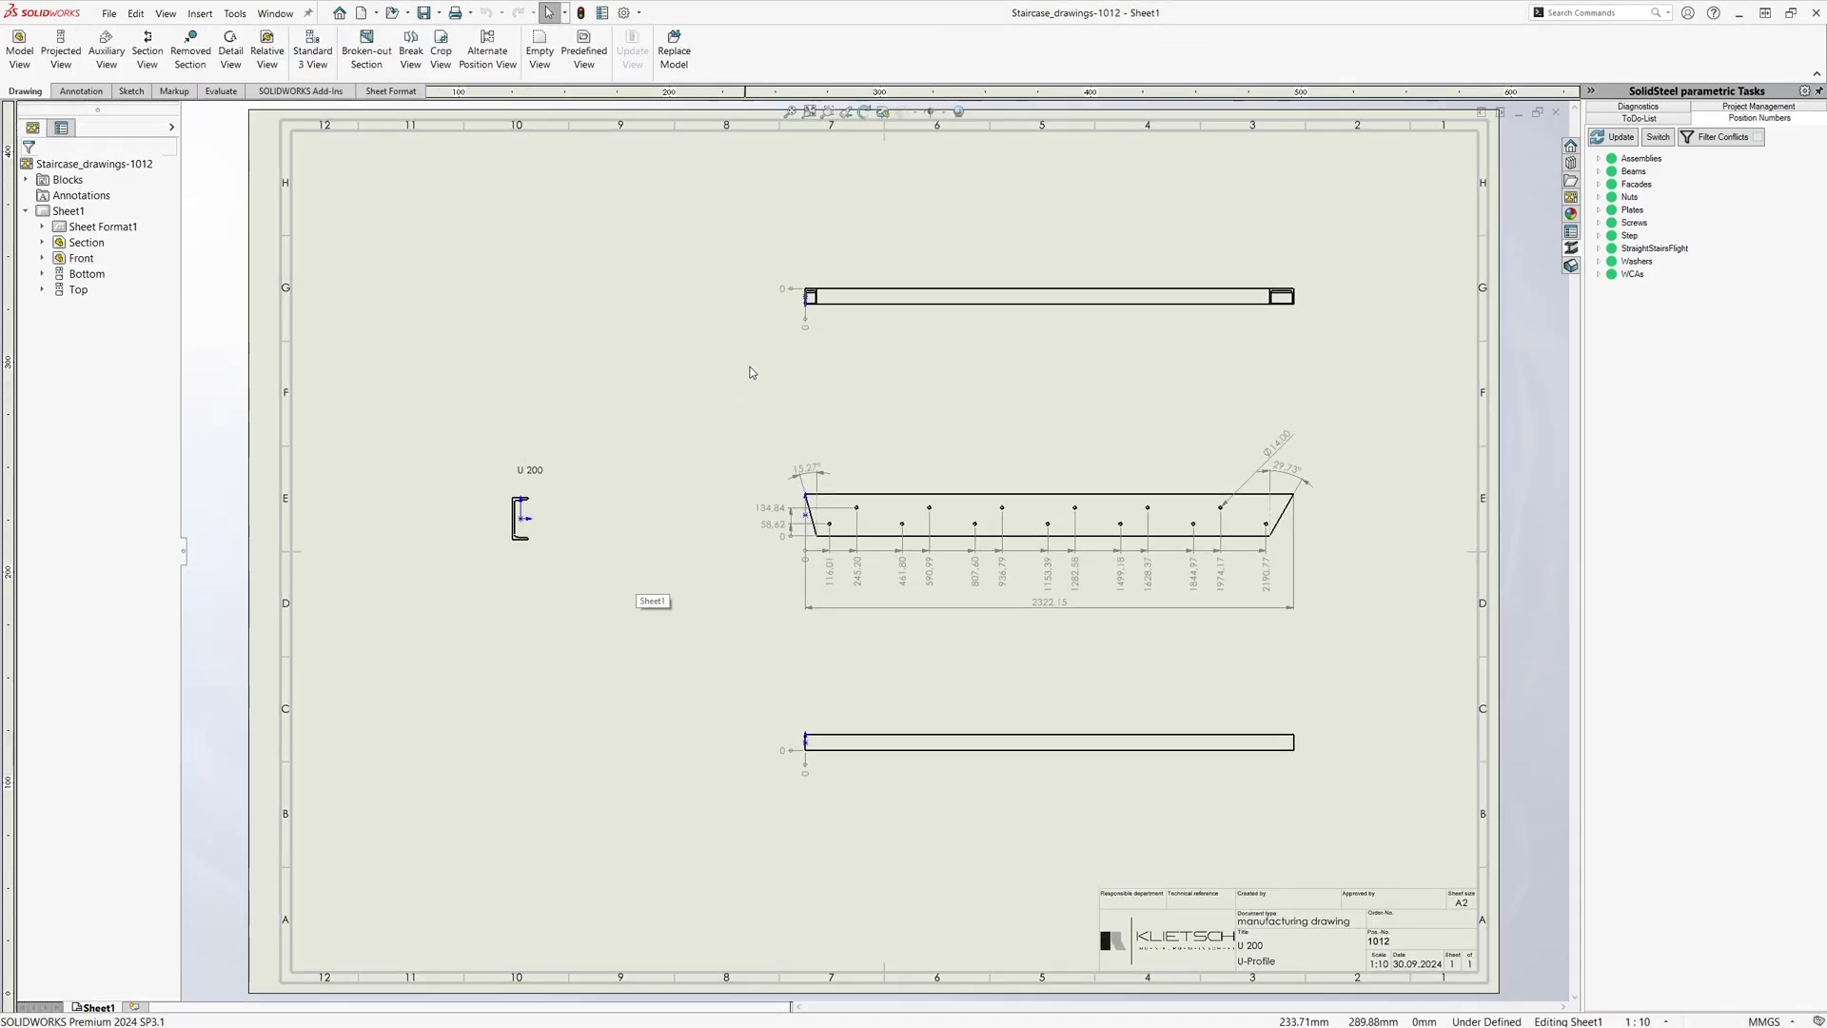
click(930, 113)
click(952, 201)
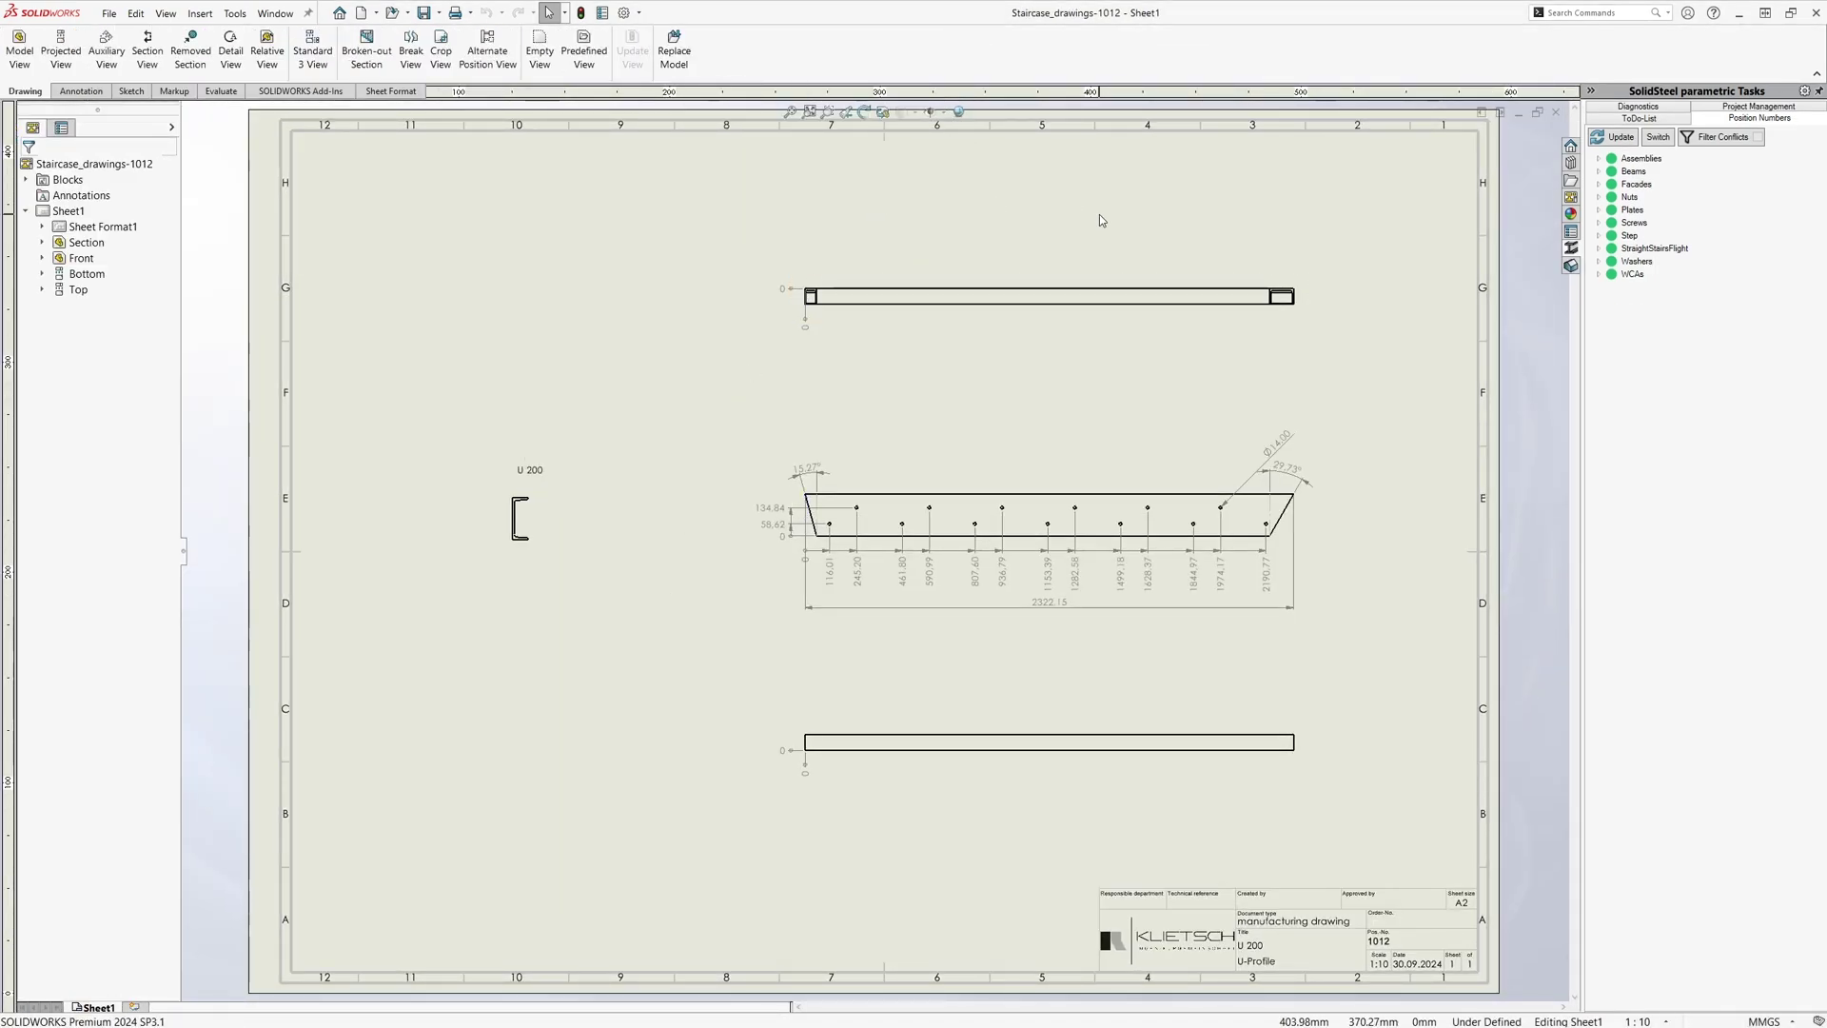
scroll(1257, 429, up, 5)
scroll(1213, 471, up, 5)
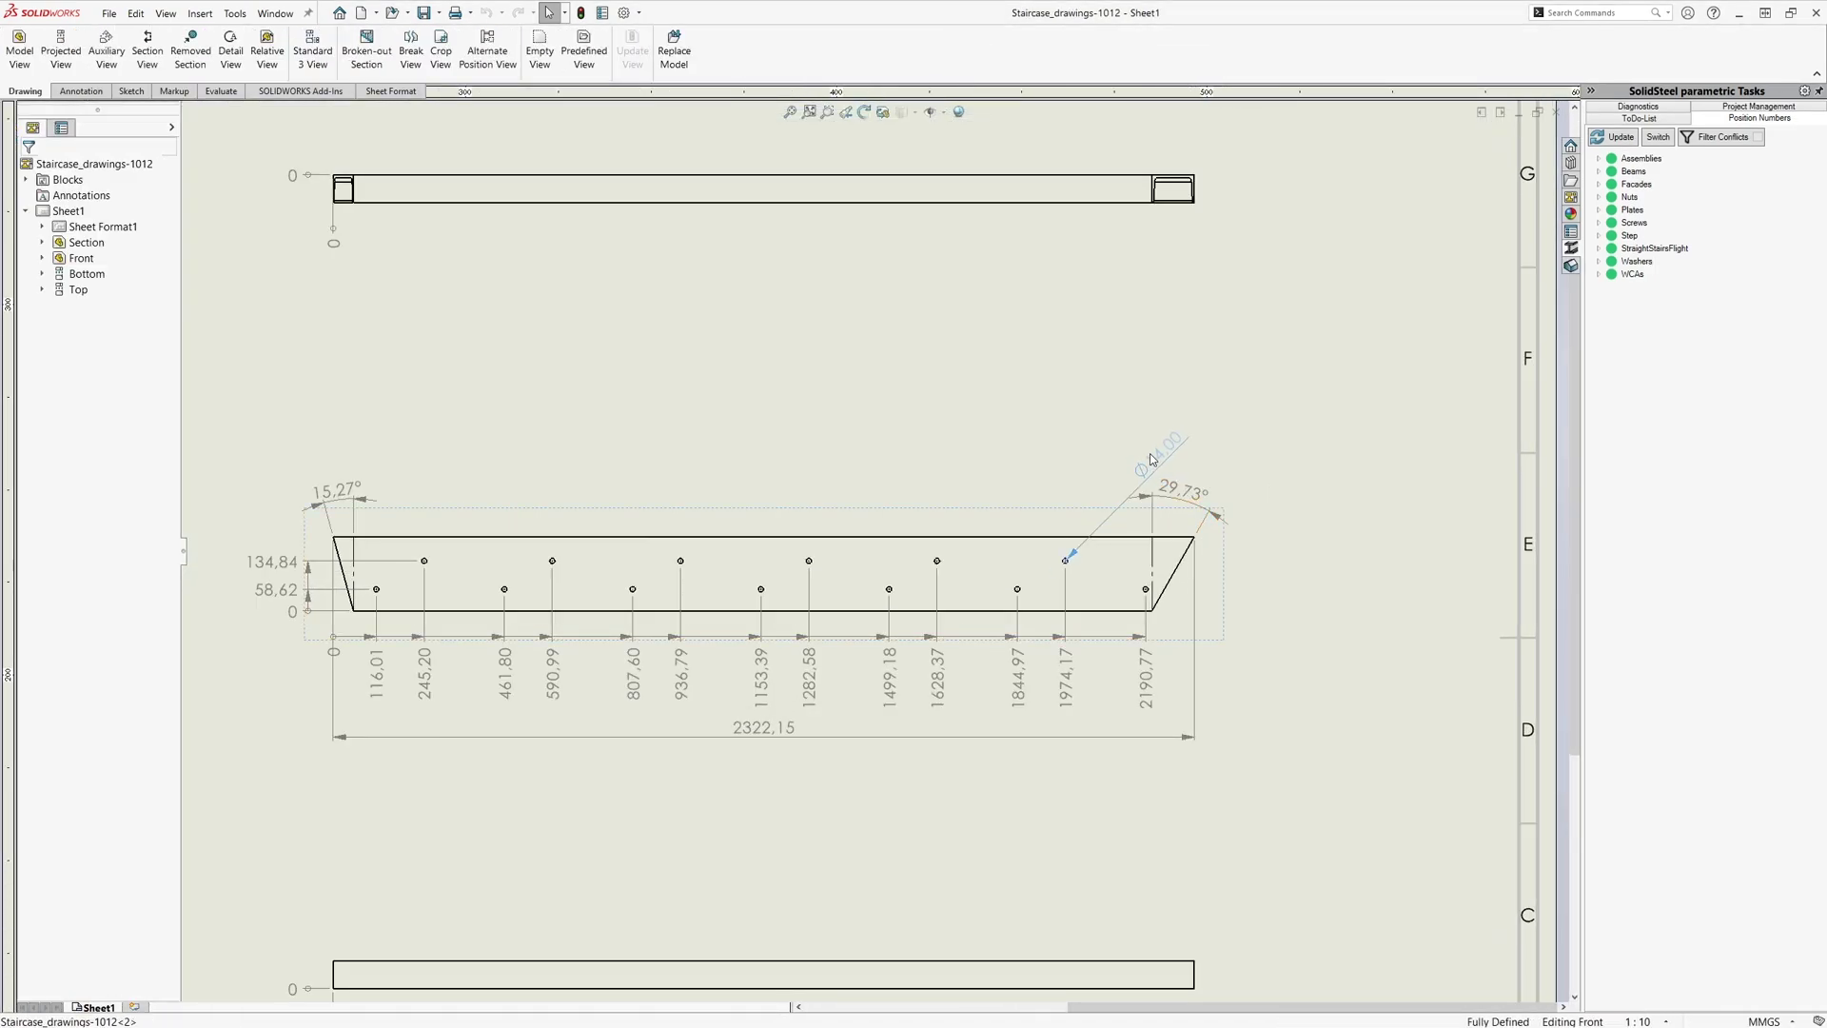
- Add '(13x)' beneath the Ø14.00 hole dimension and return to staircase_raw.SLDASM
drag(1167, 445, 1103, 479)
text(11)
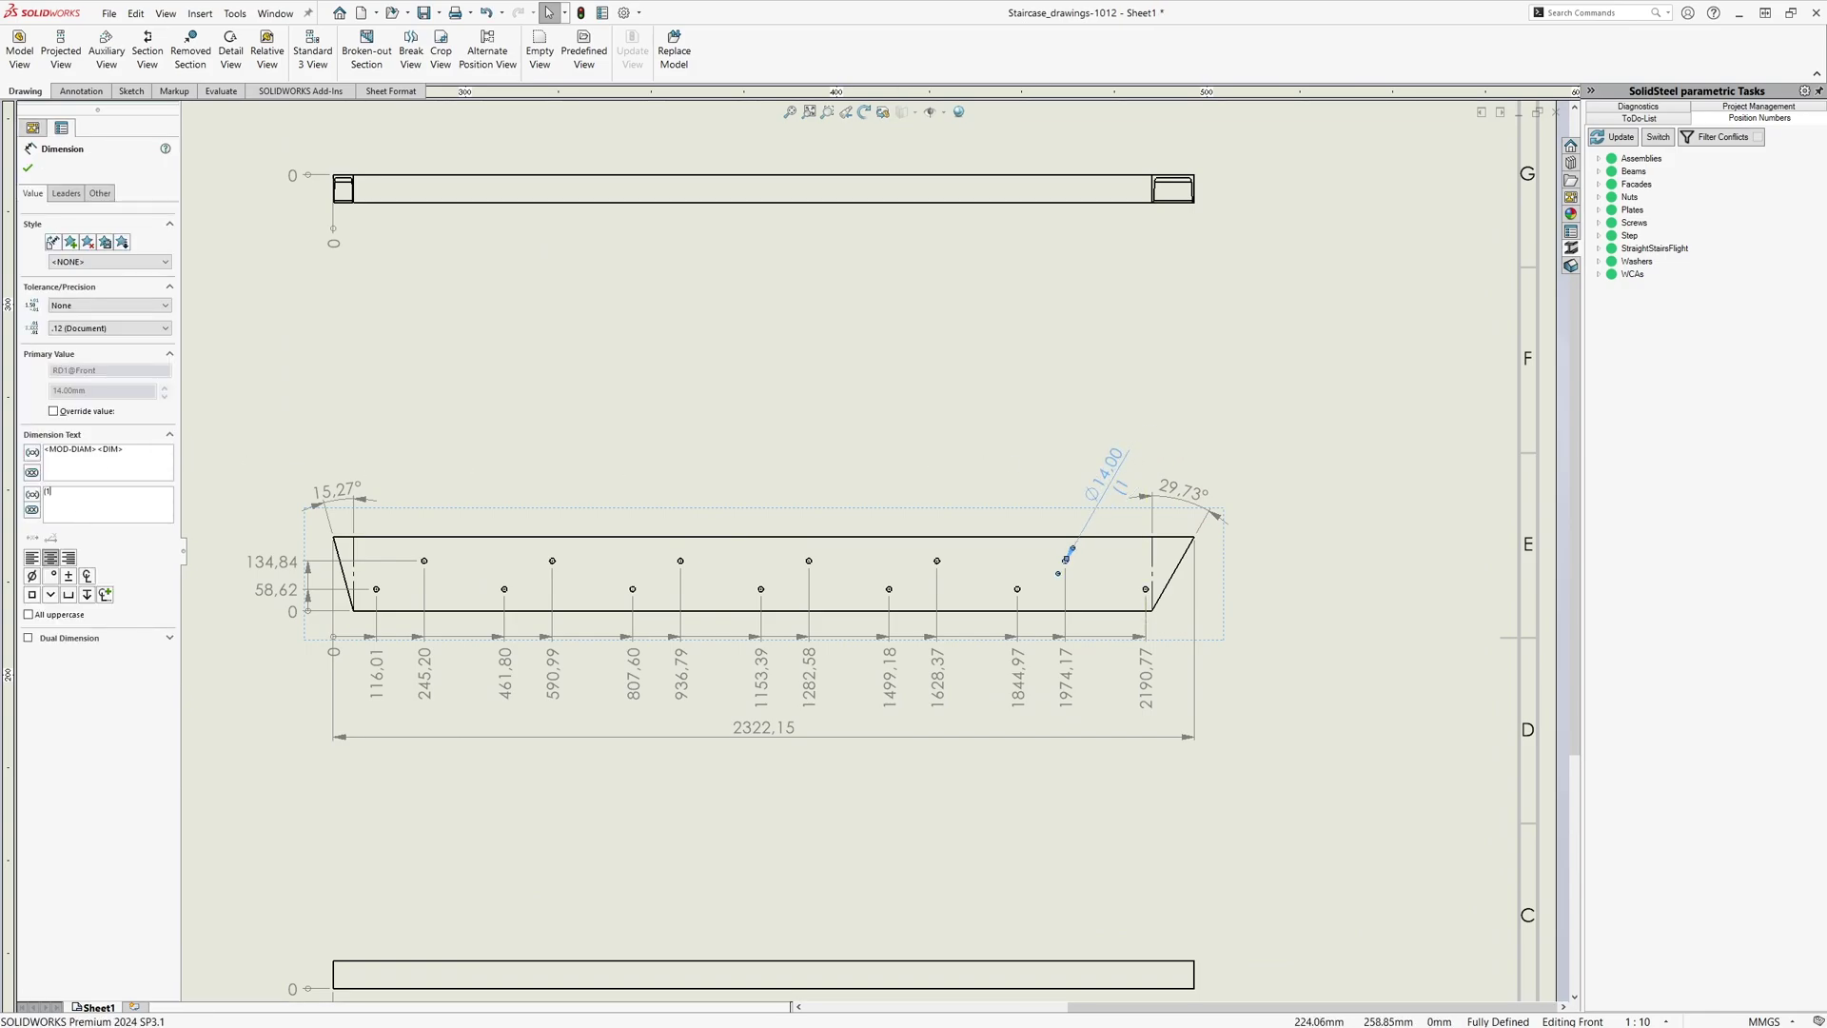
text((13x))
click(1259, 393)
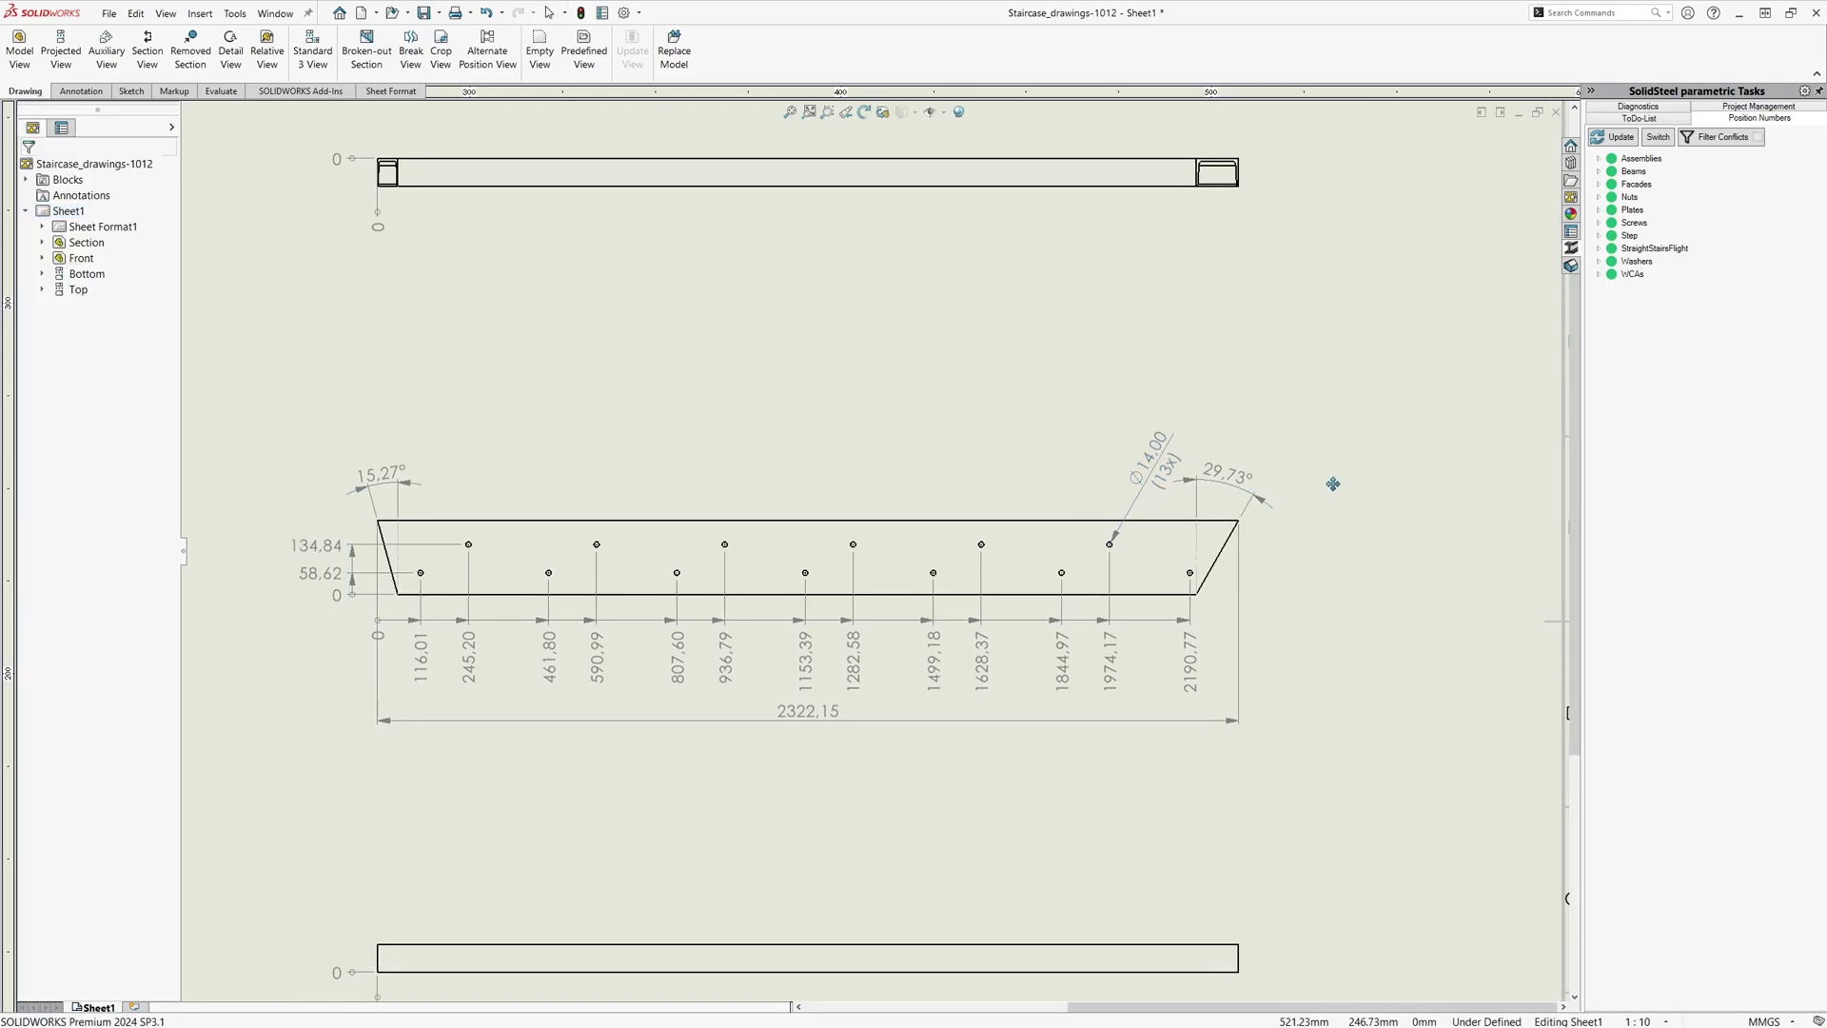
scroll(1214, 471, down, 4)
scroll(999, 458, down, 3)
middle_drag(885, 450, 909, 434)
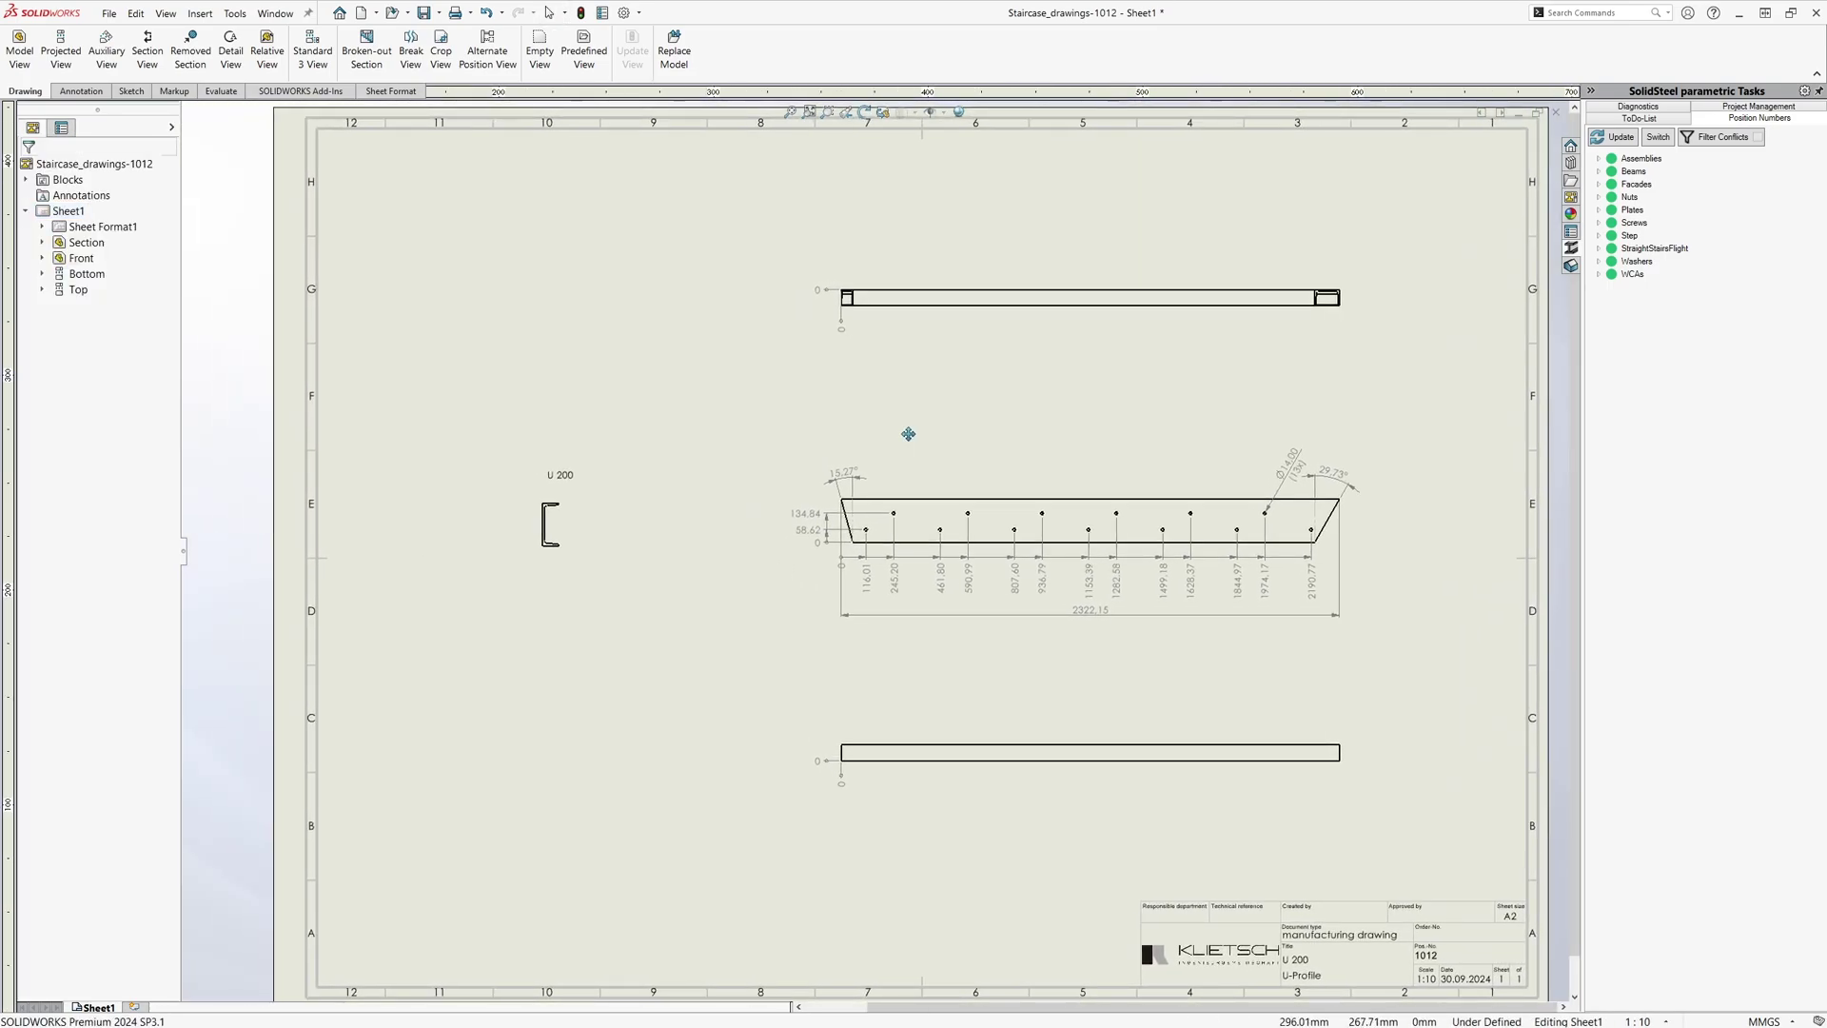
key(ctrl+Tab)
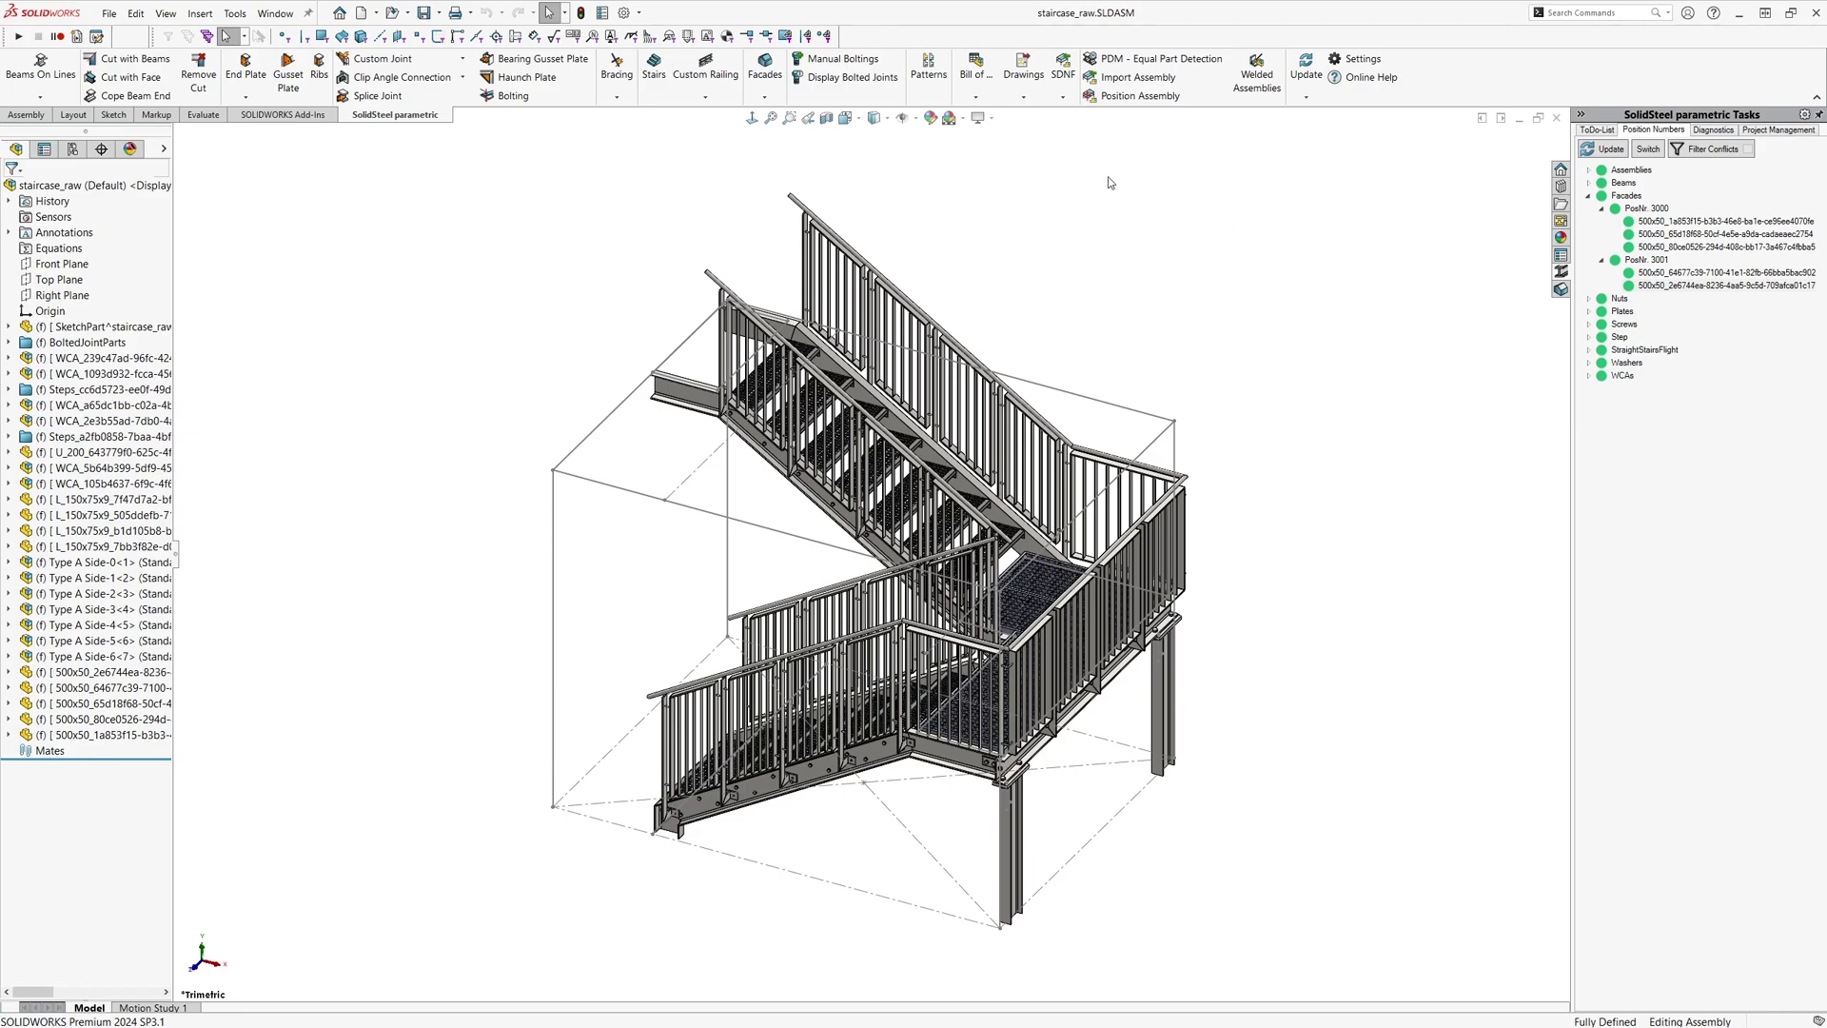
- Run a DXF plate export of the Current Assembly with order number Staircase_DXF
click(1023, 96)
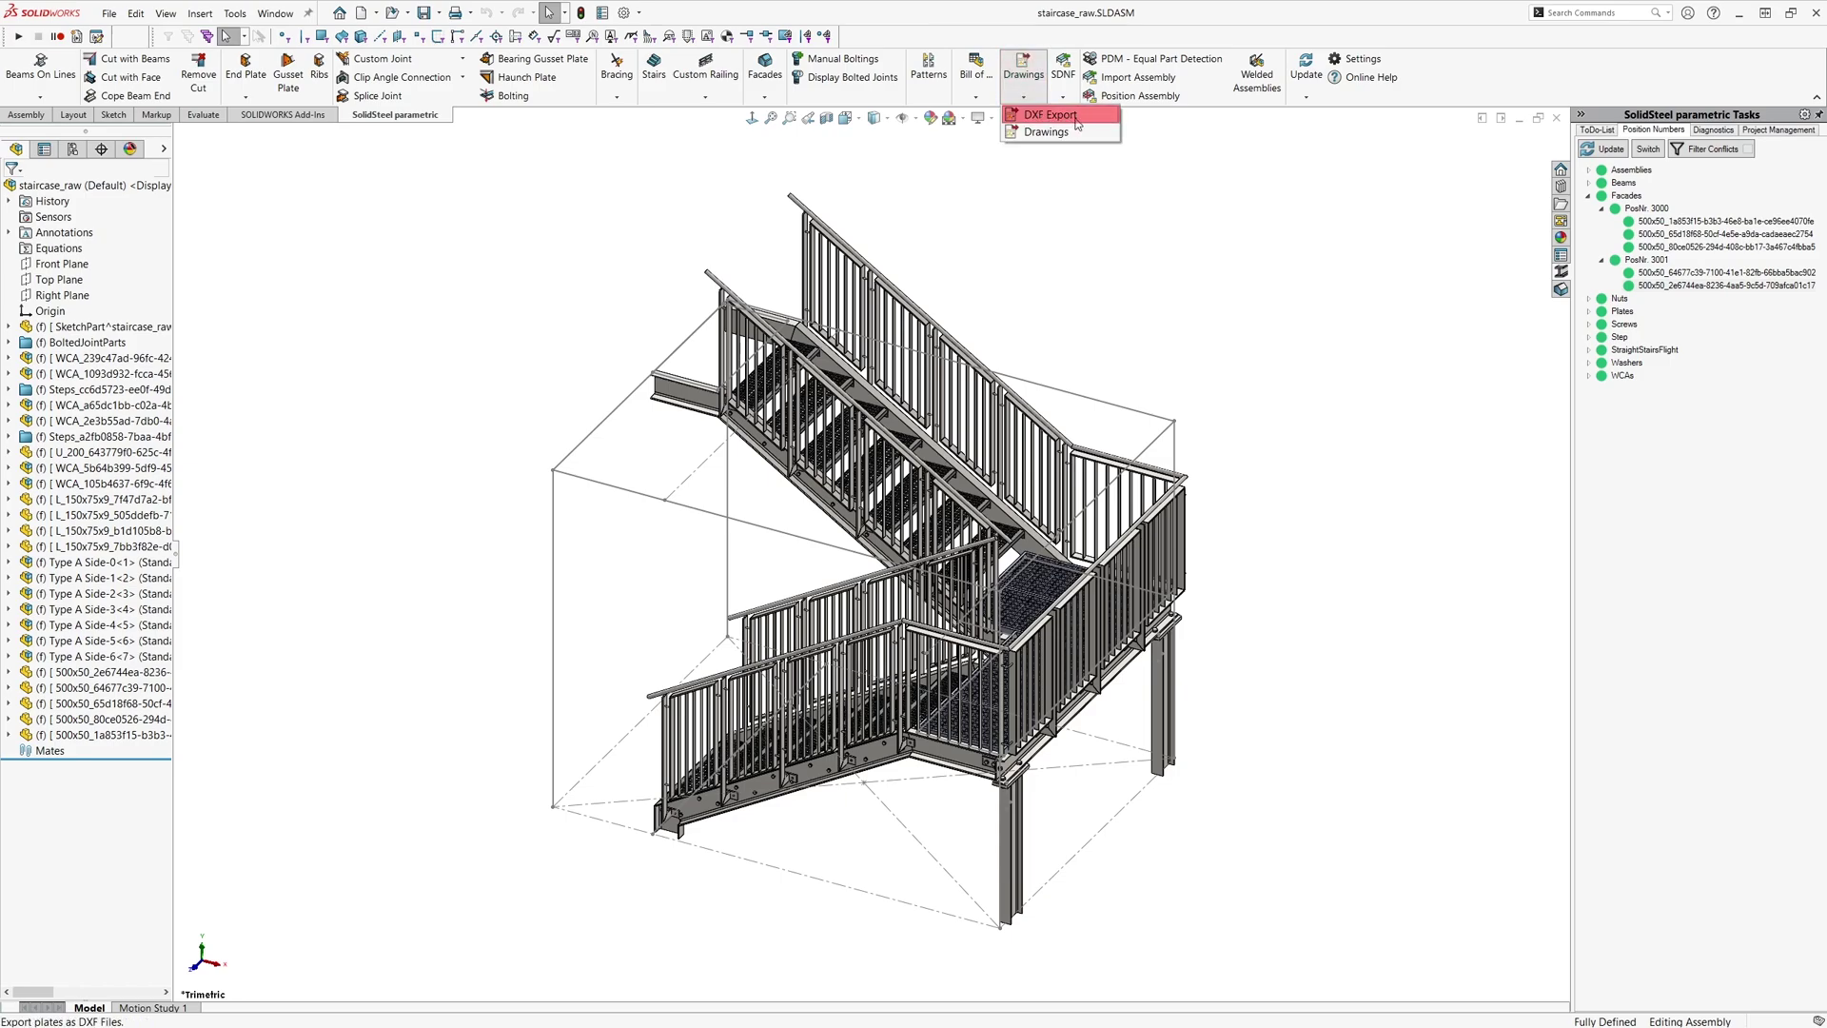
click(1056, 115)
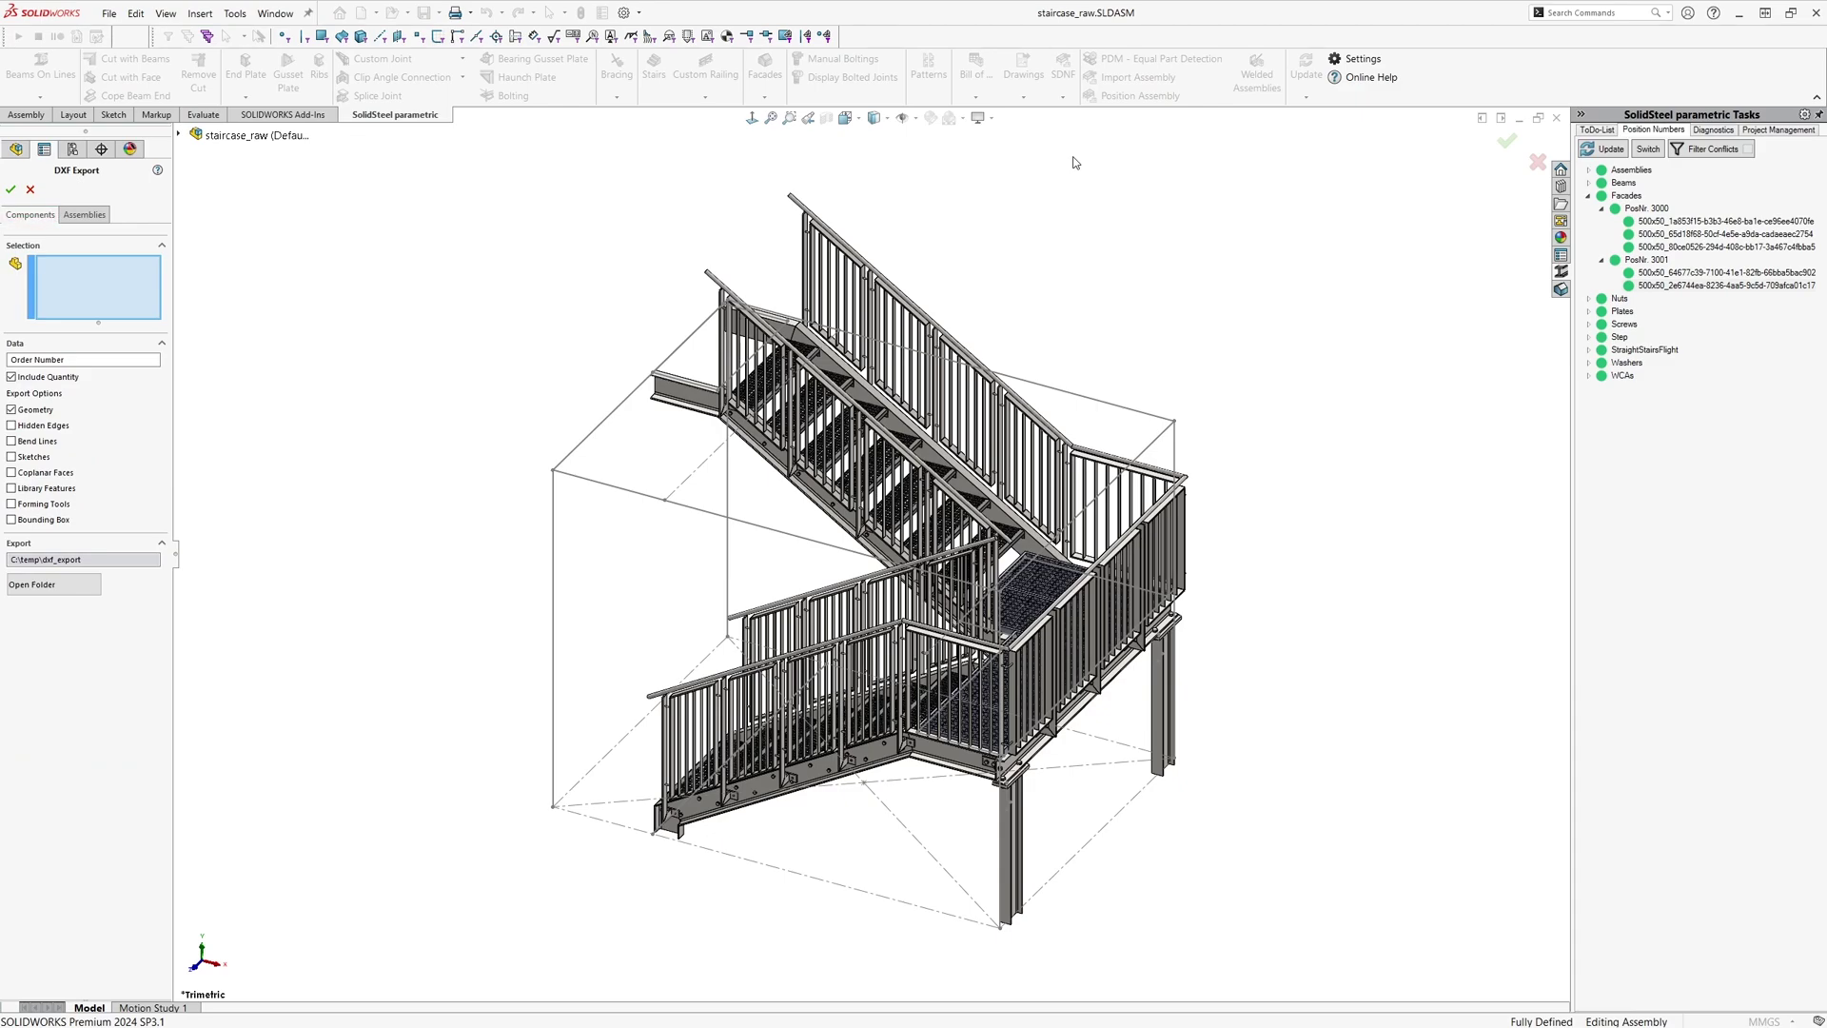
click(84, 214)
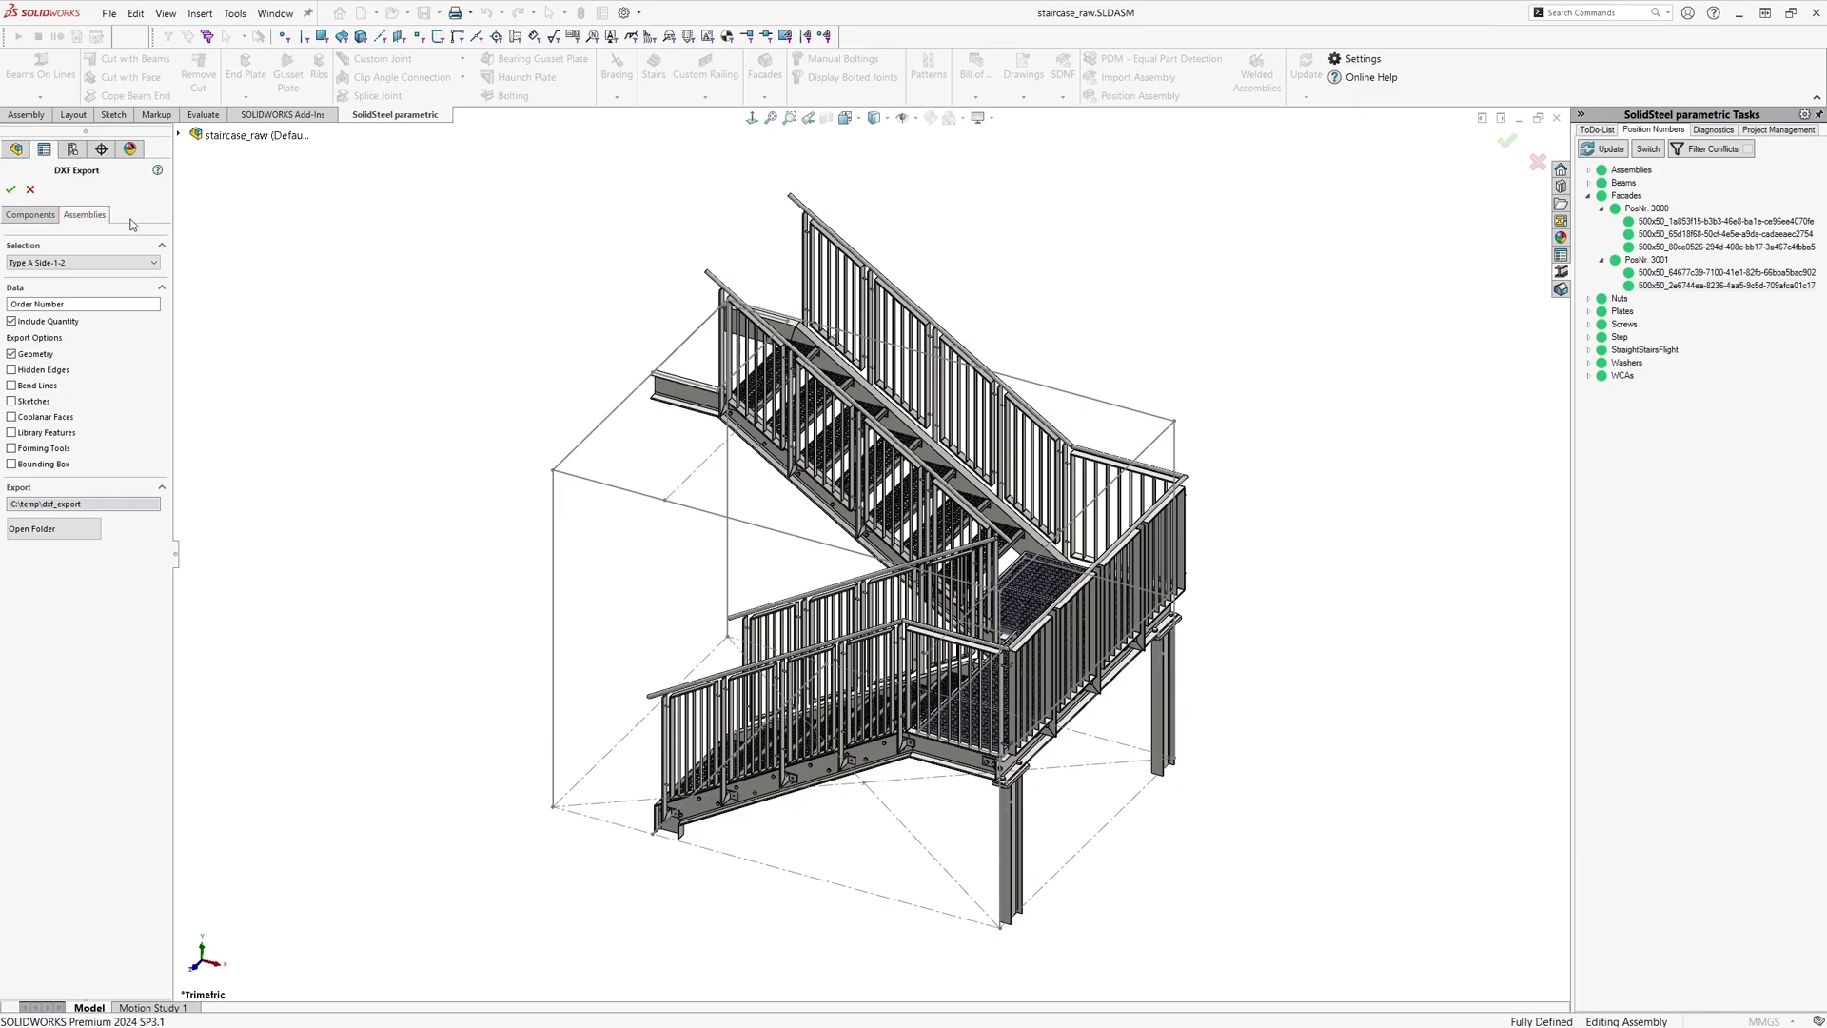
click(111, 263)
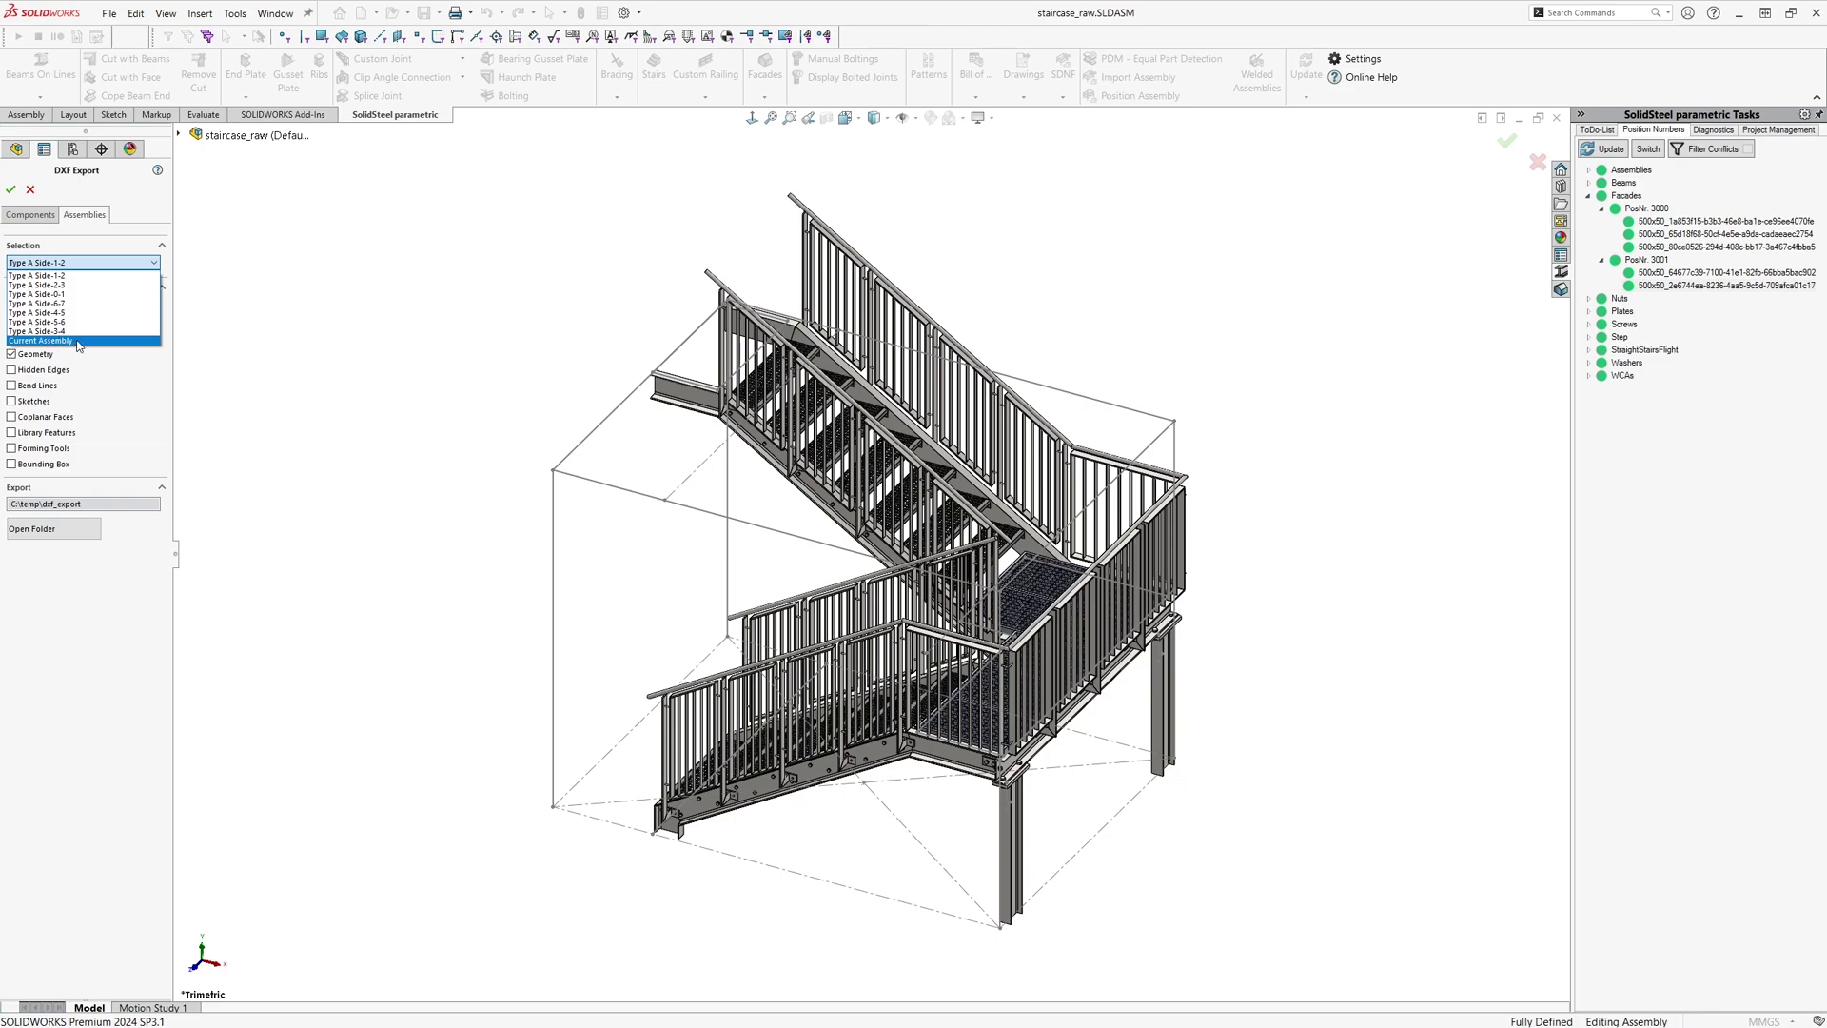
click(79, 342)
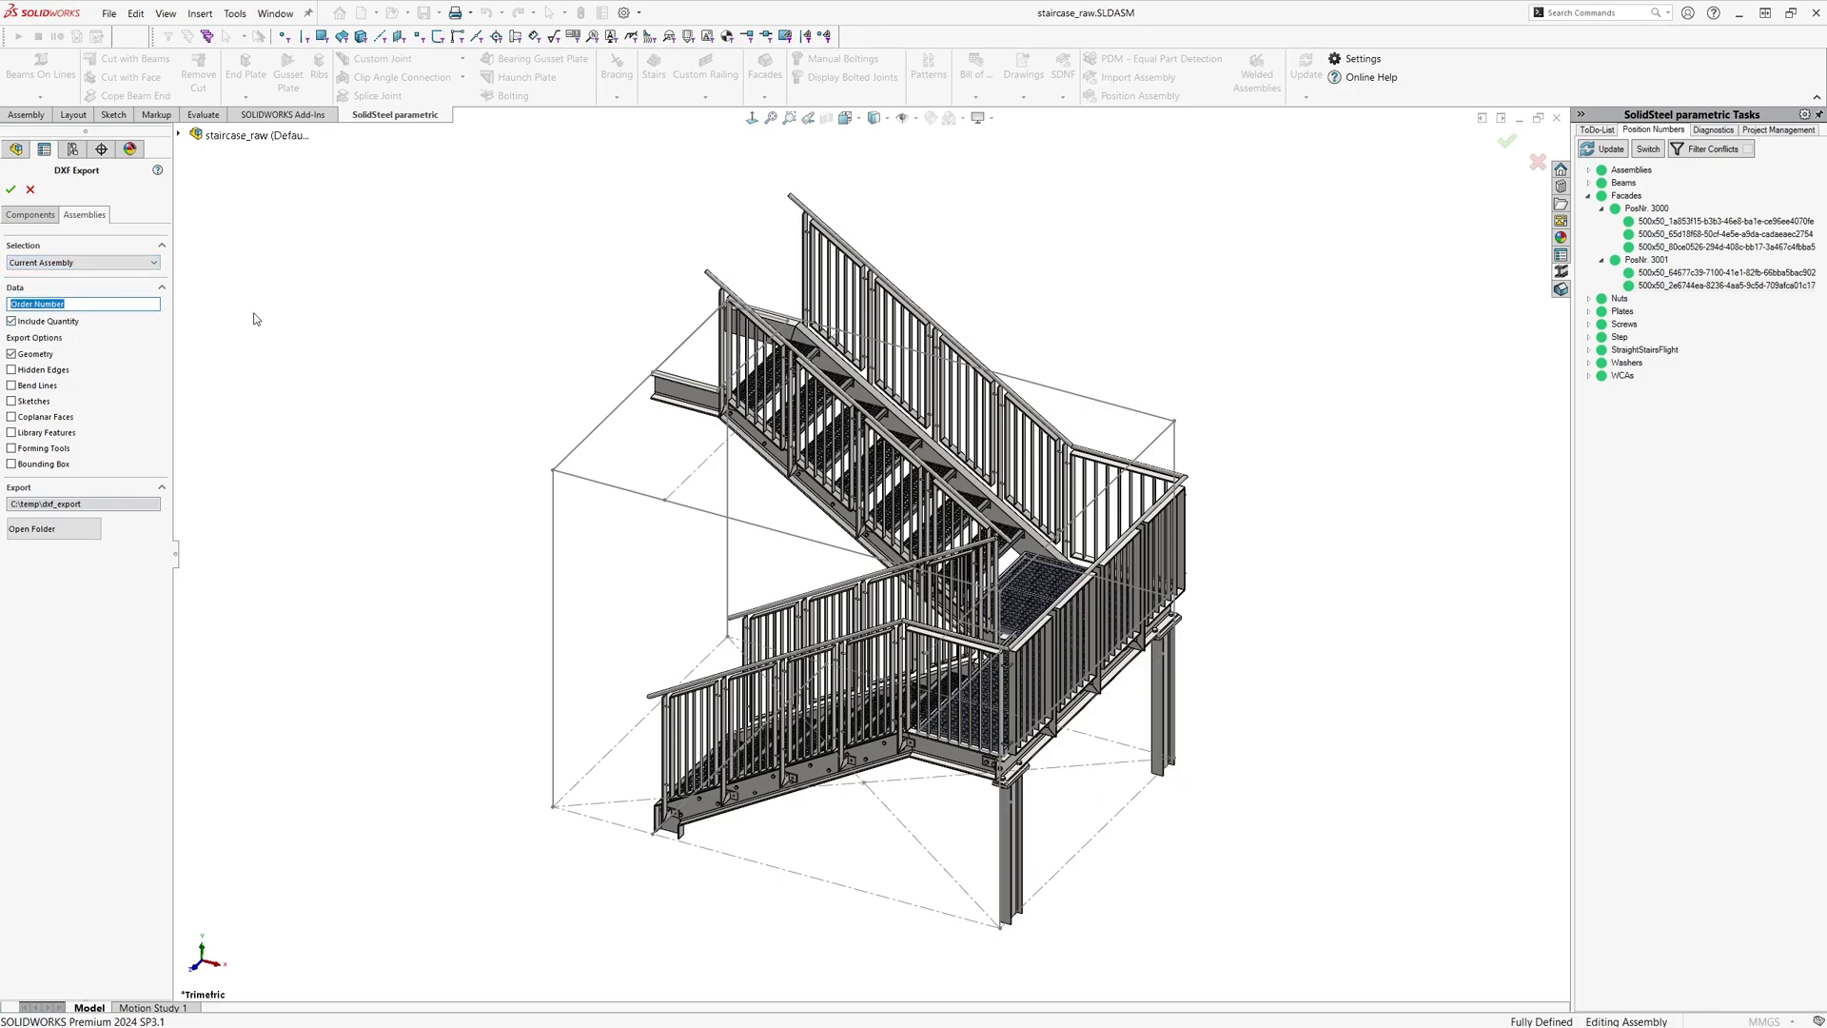
text(Staircase_DXF)
click(11, 190)
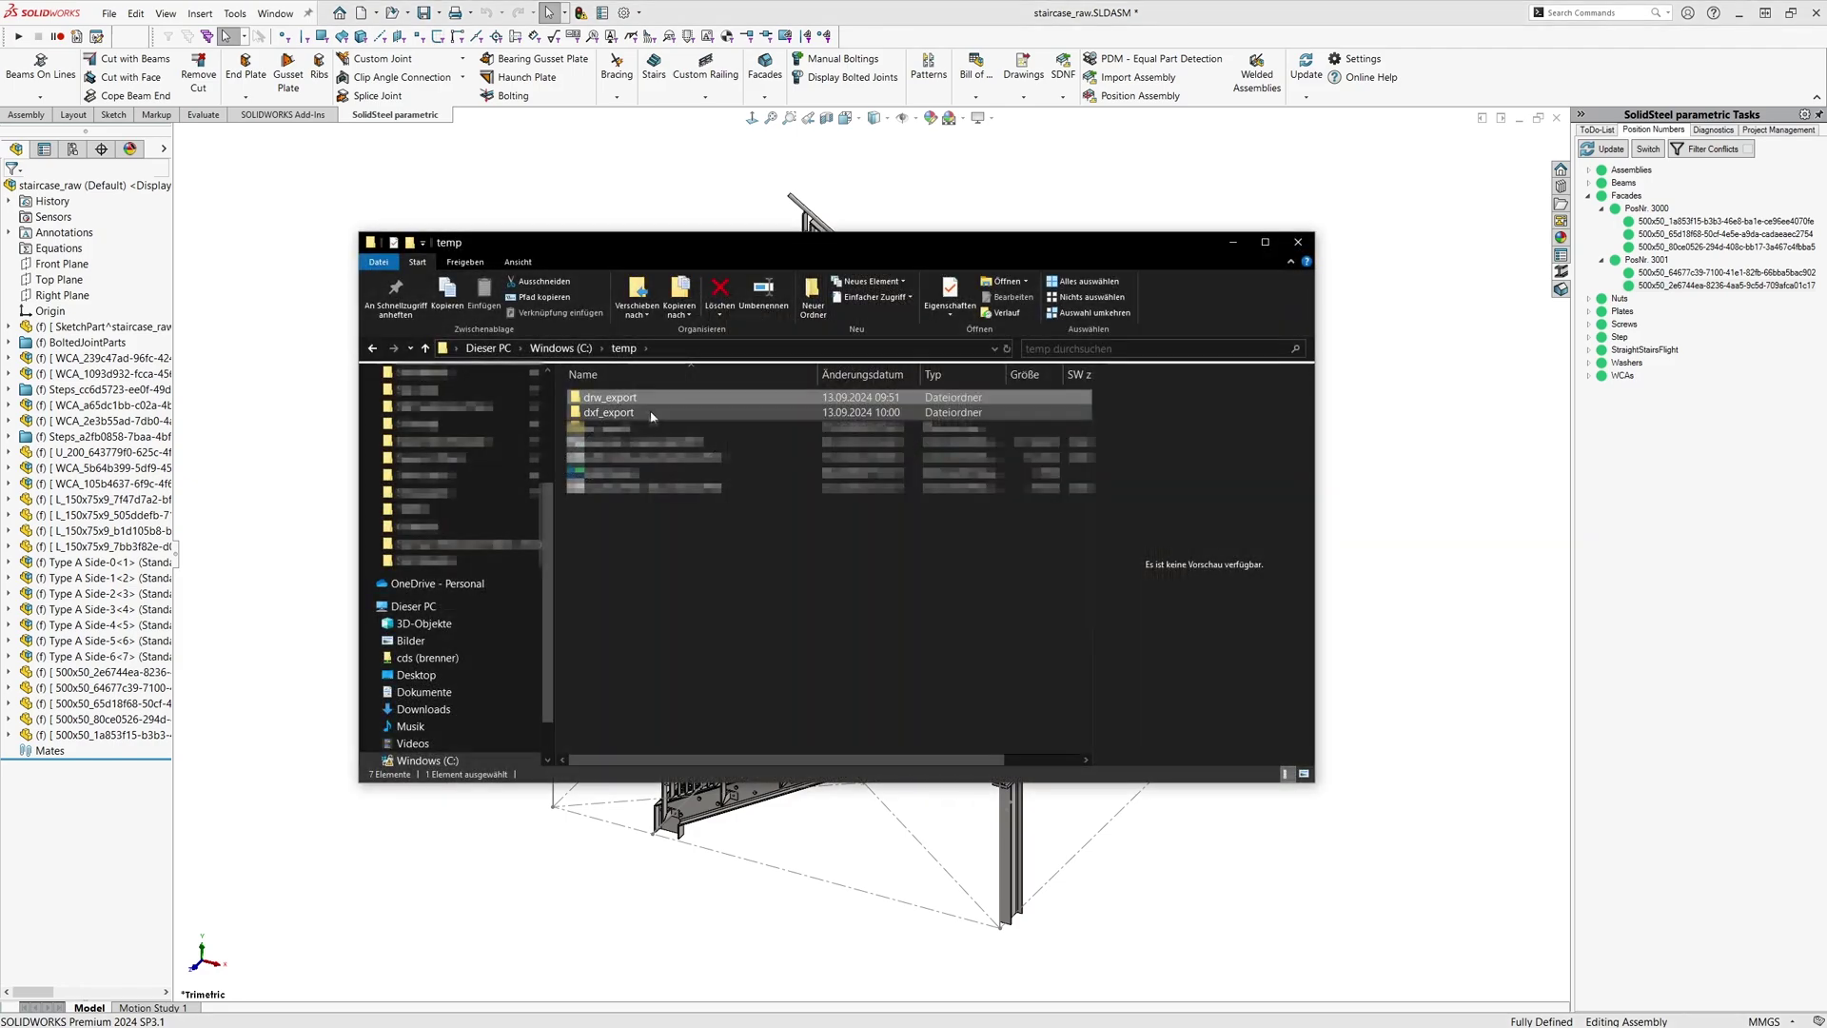
- Open dxf_export > Staircase_DXF's 25mm folder and inspect Staircase_DXF_2000_2.dxf
click(651, 416)
double_click(650, 415)
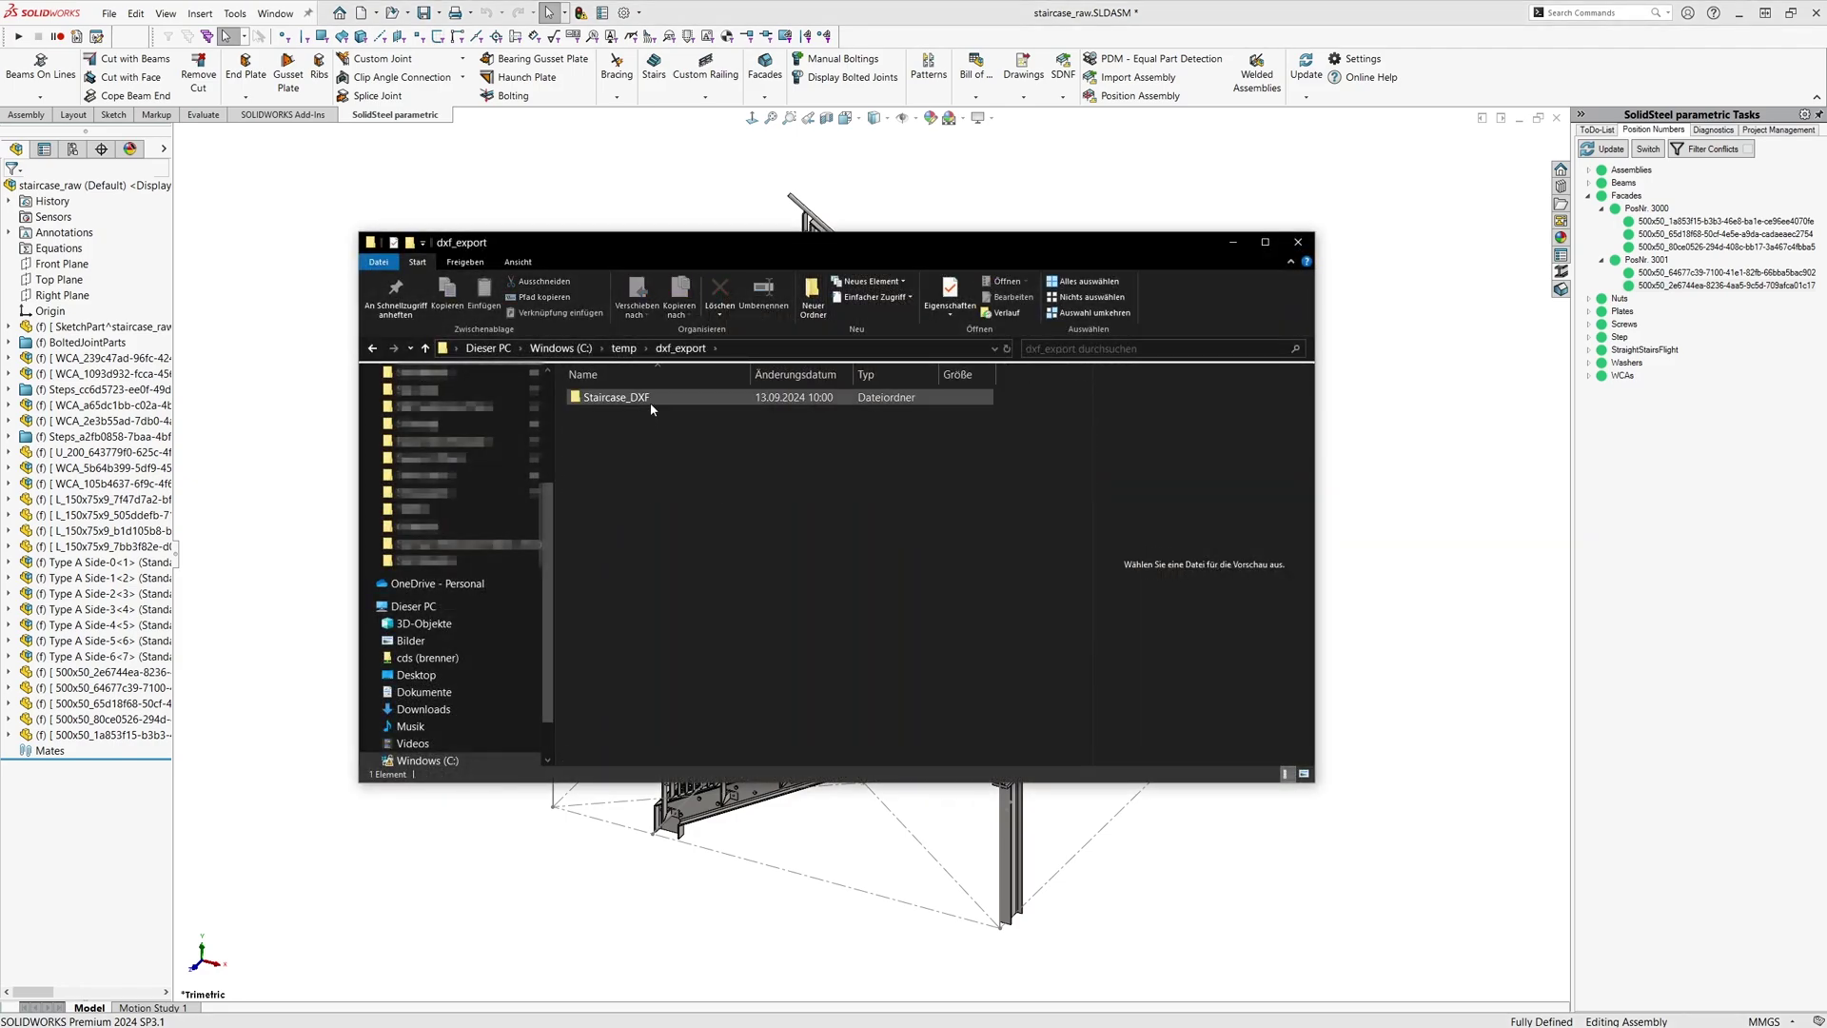
double_click(613, 398)
drag(749, 374, 839, 375)
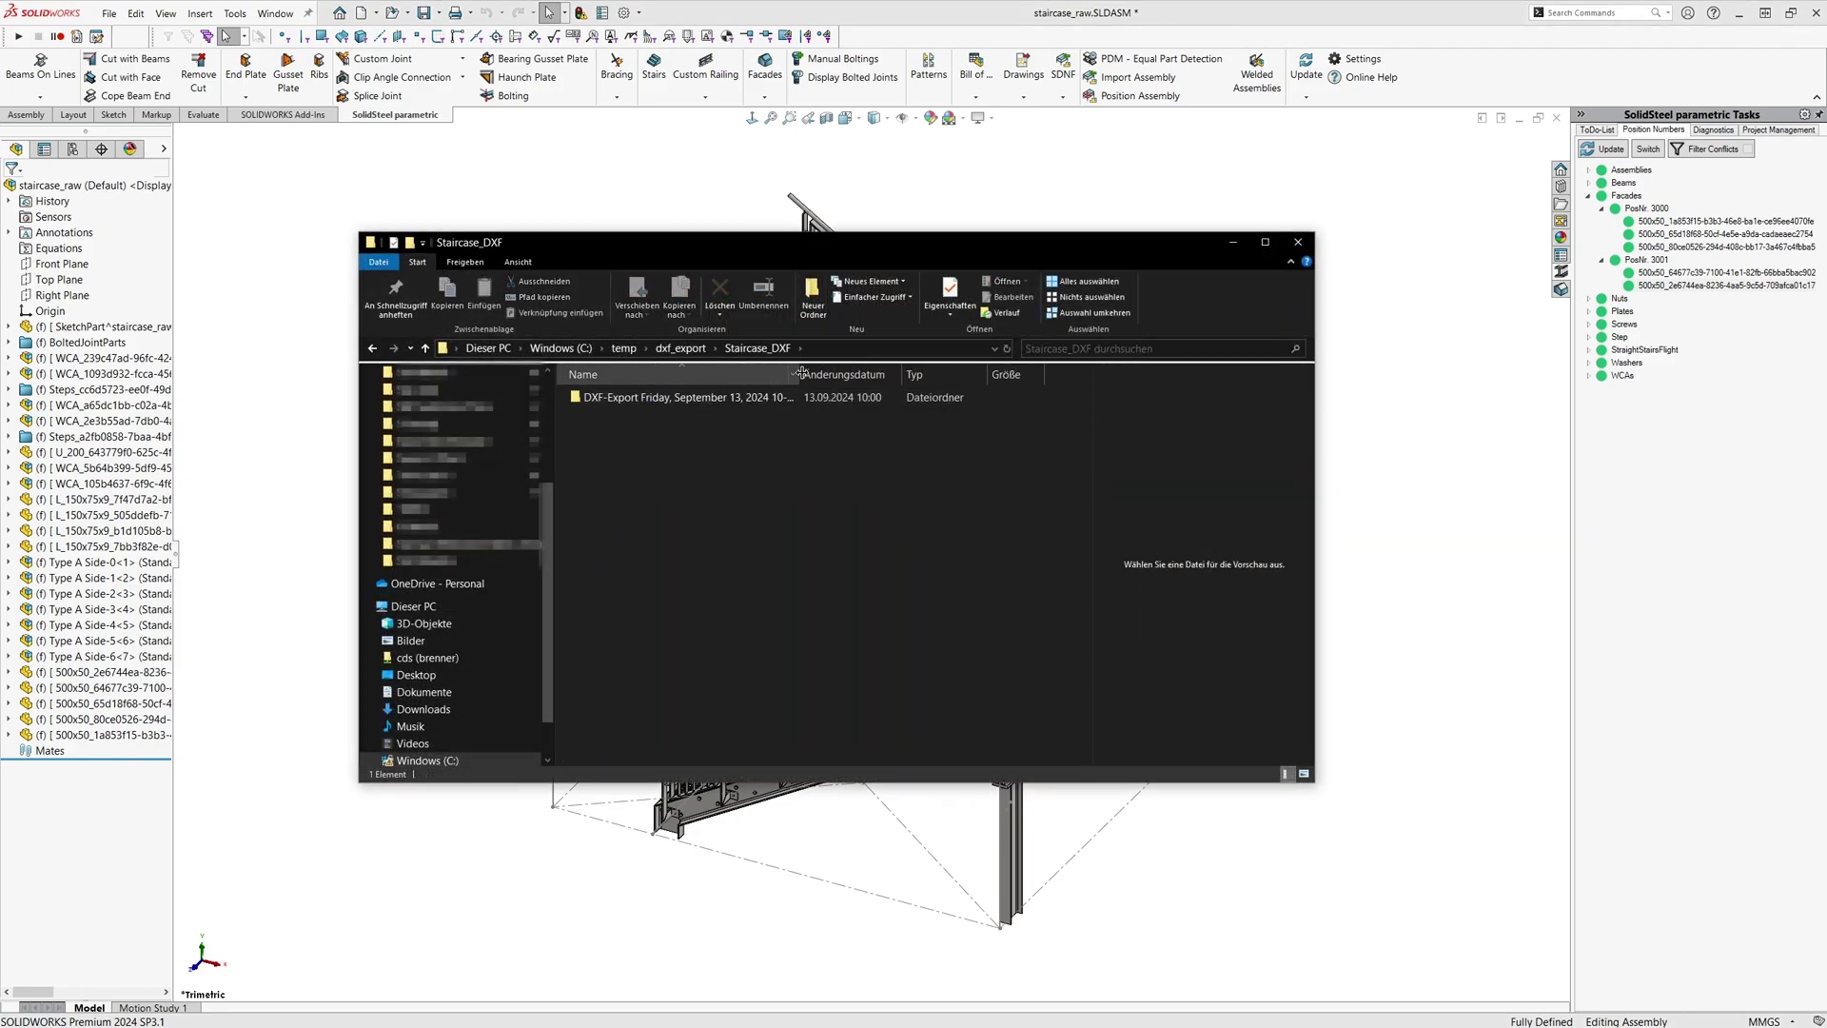
double_click(768, 404)
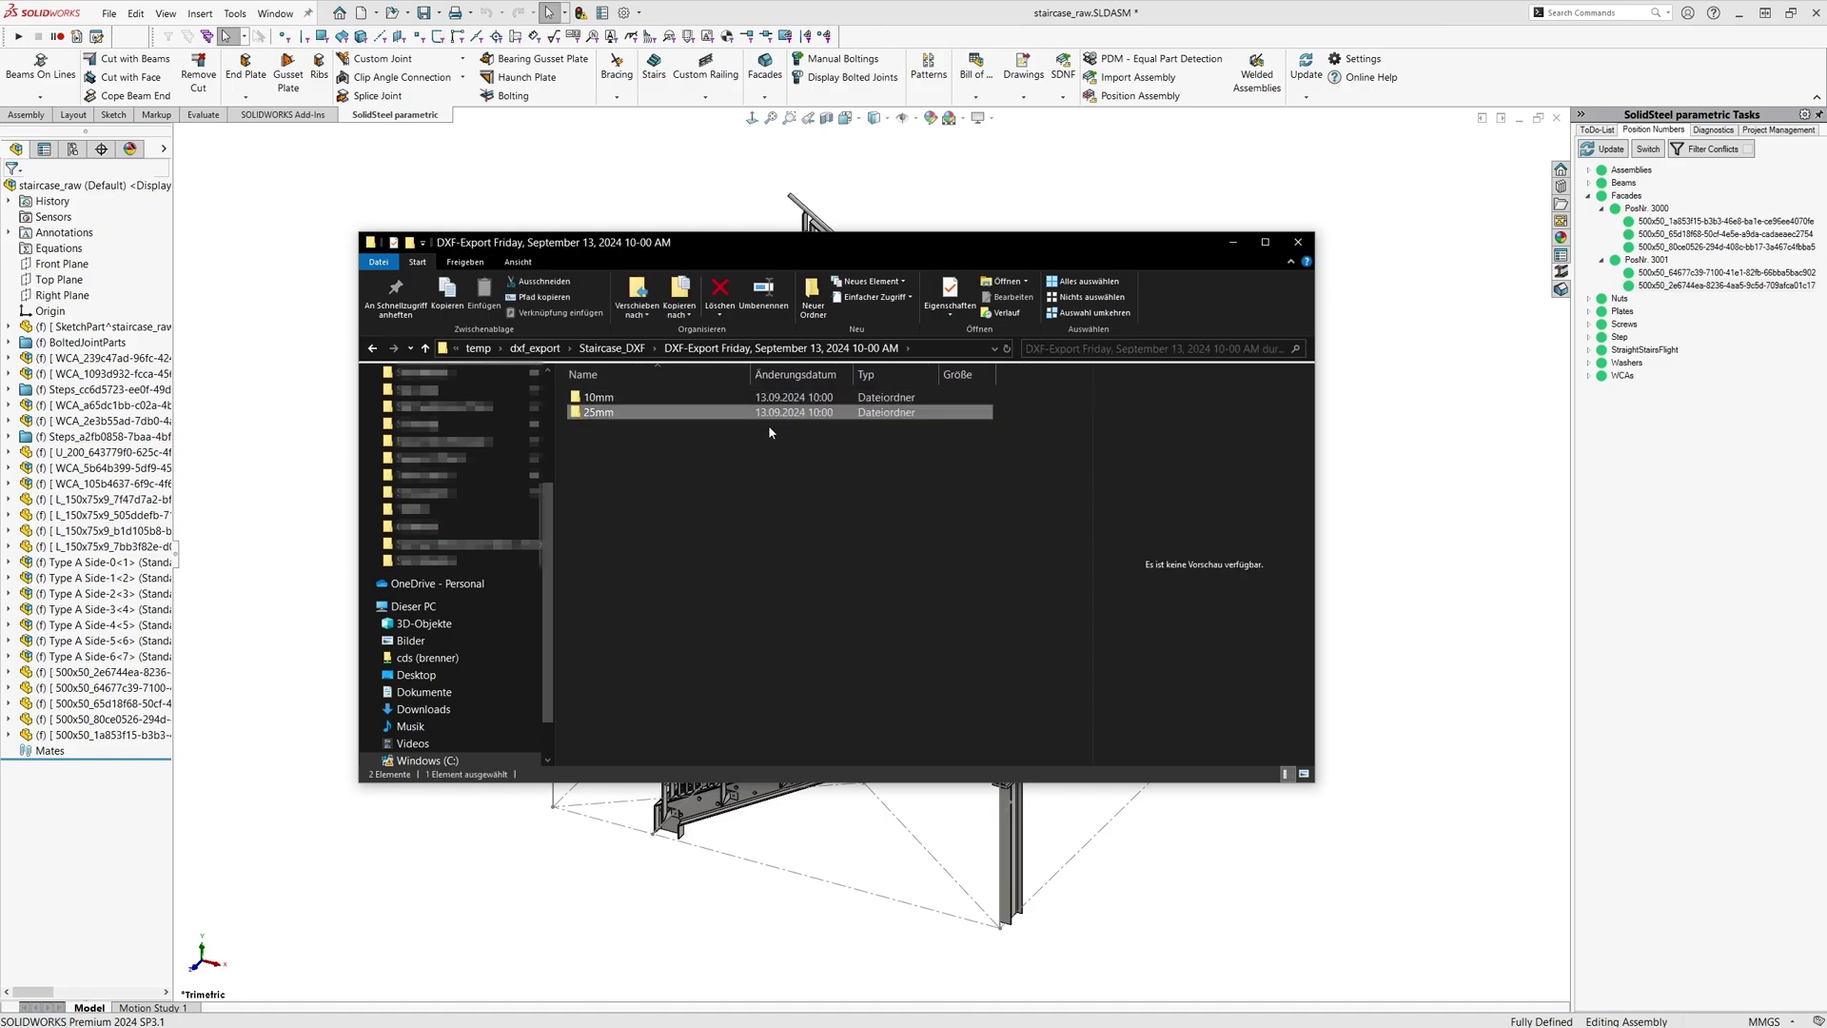
double_click(768, 414)
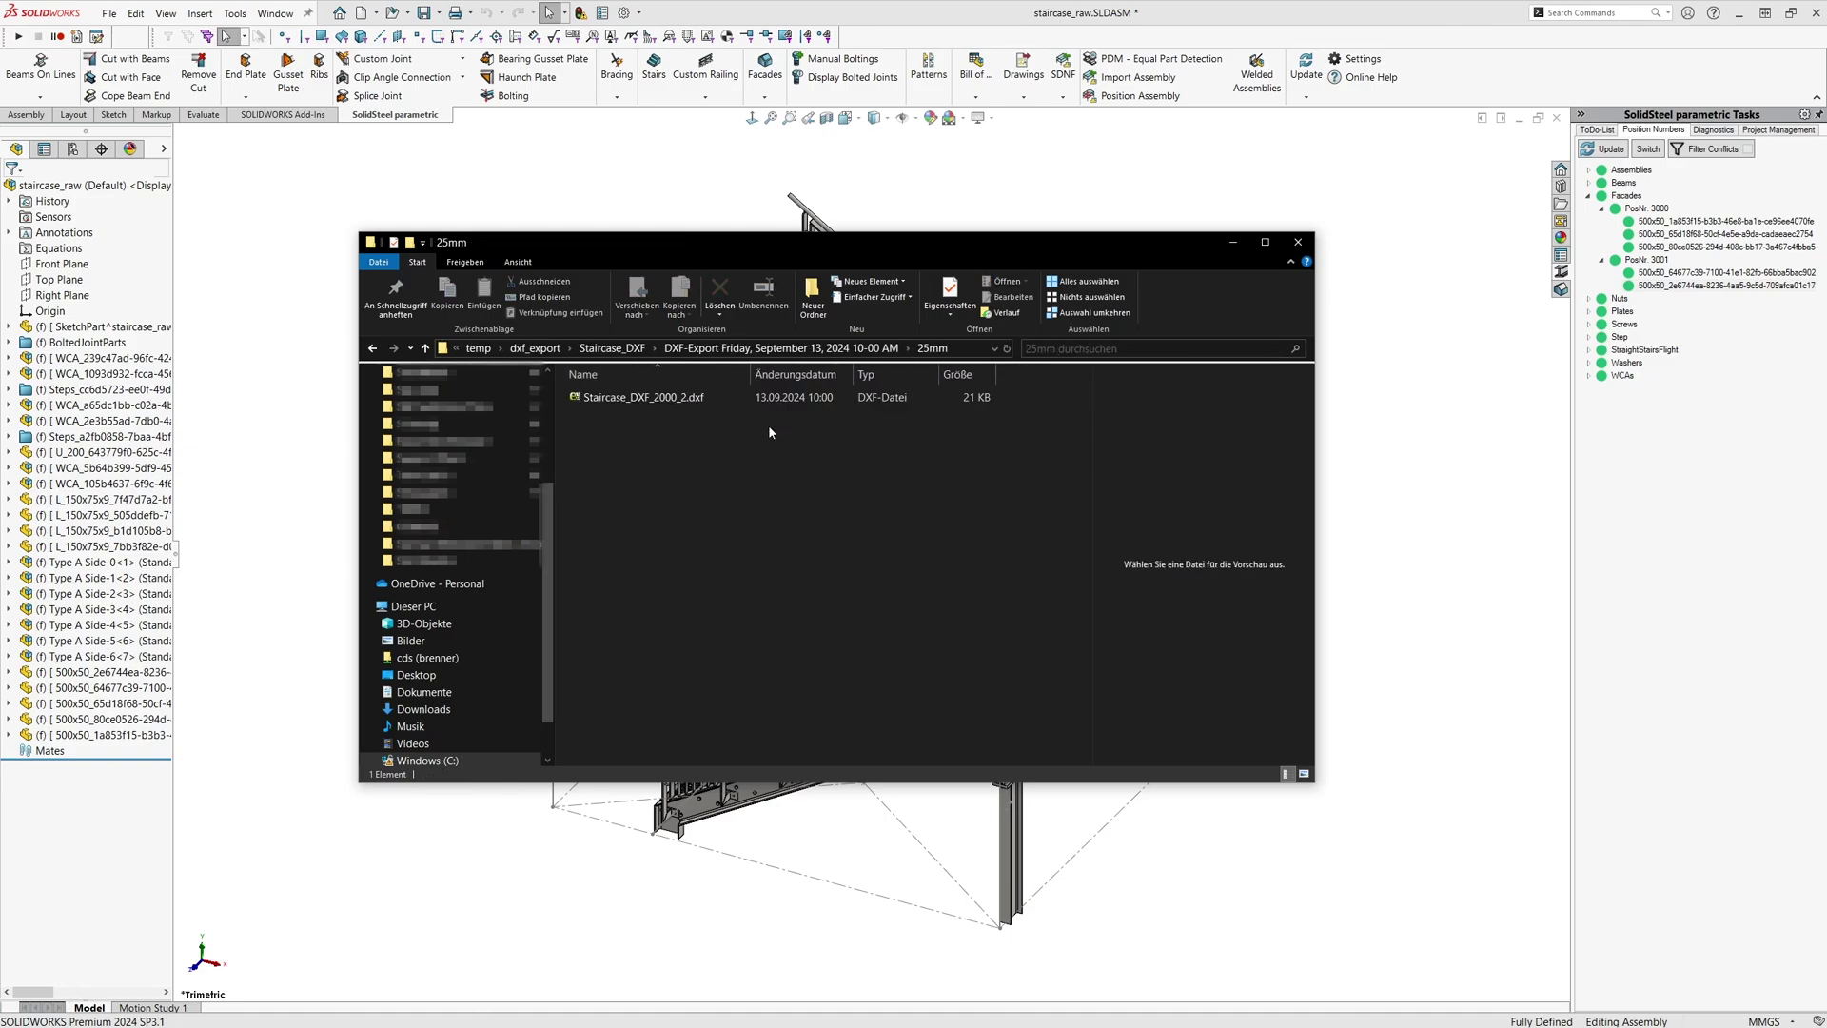
key(ctrl+a)
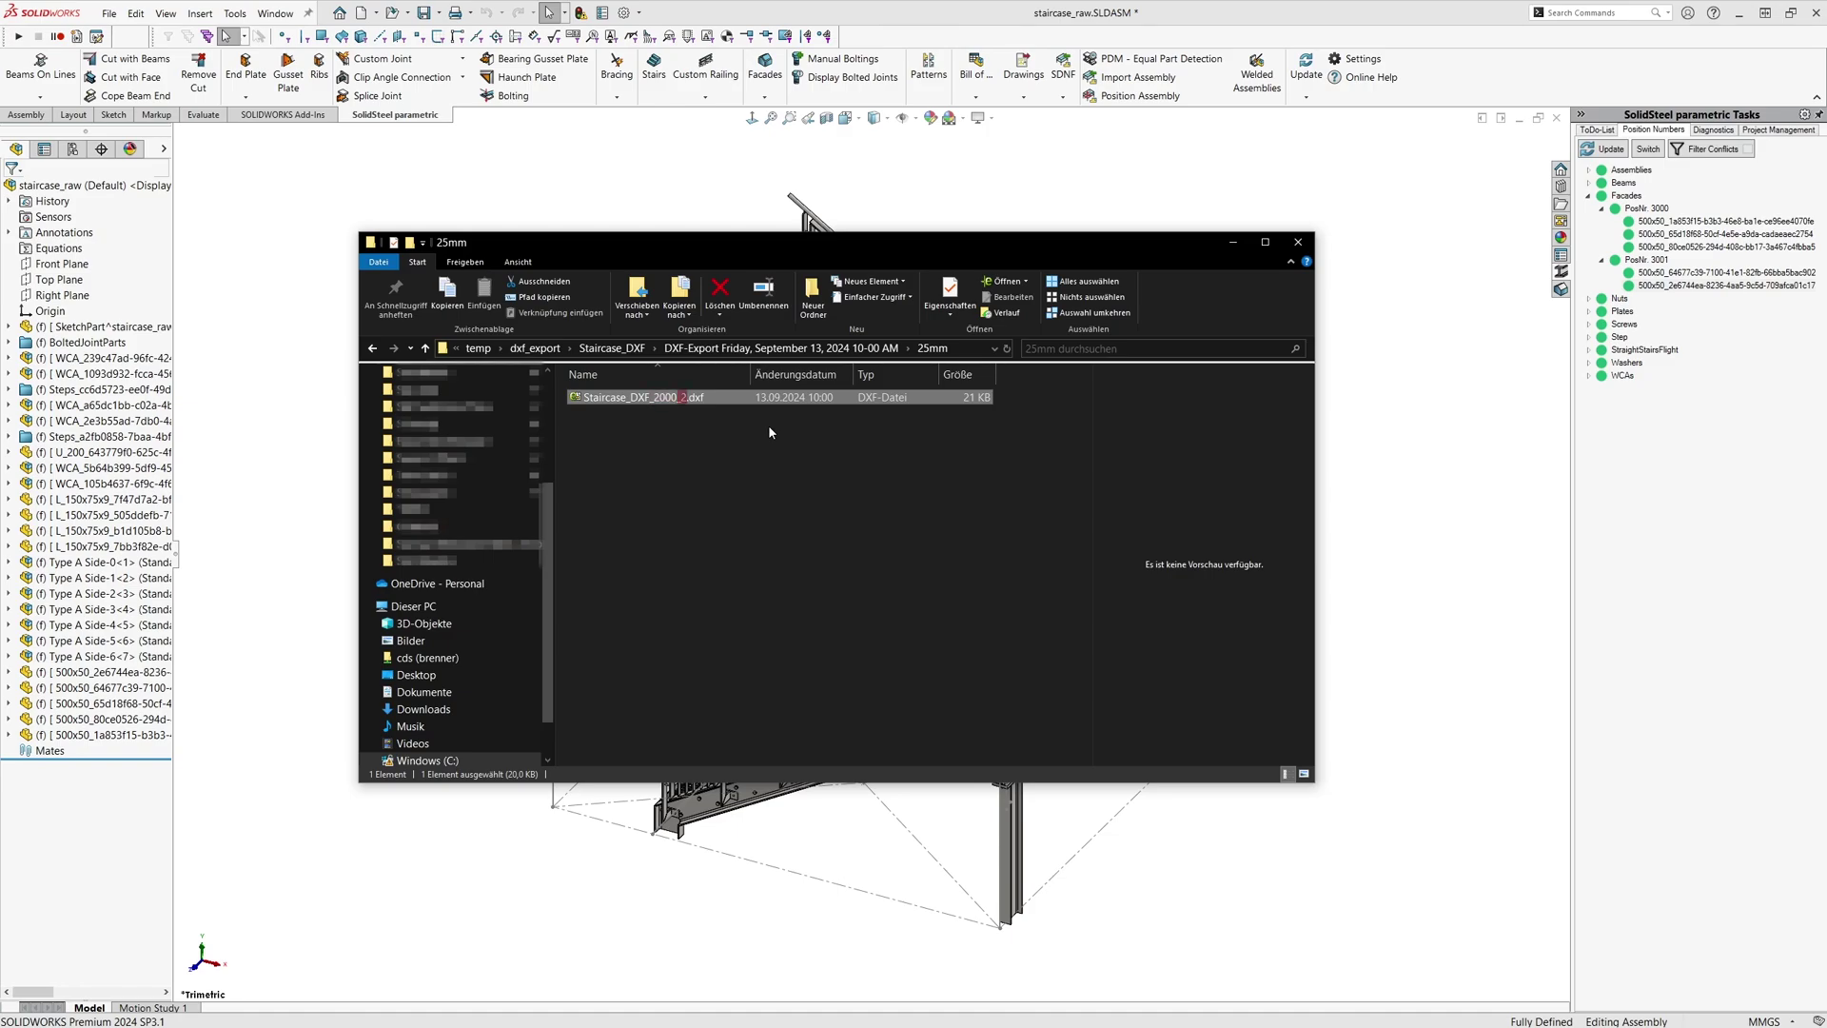
- Check the 10mm plates folder, then go up to temp and close Explorer
key(BackSpace)
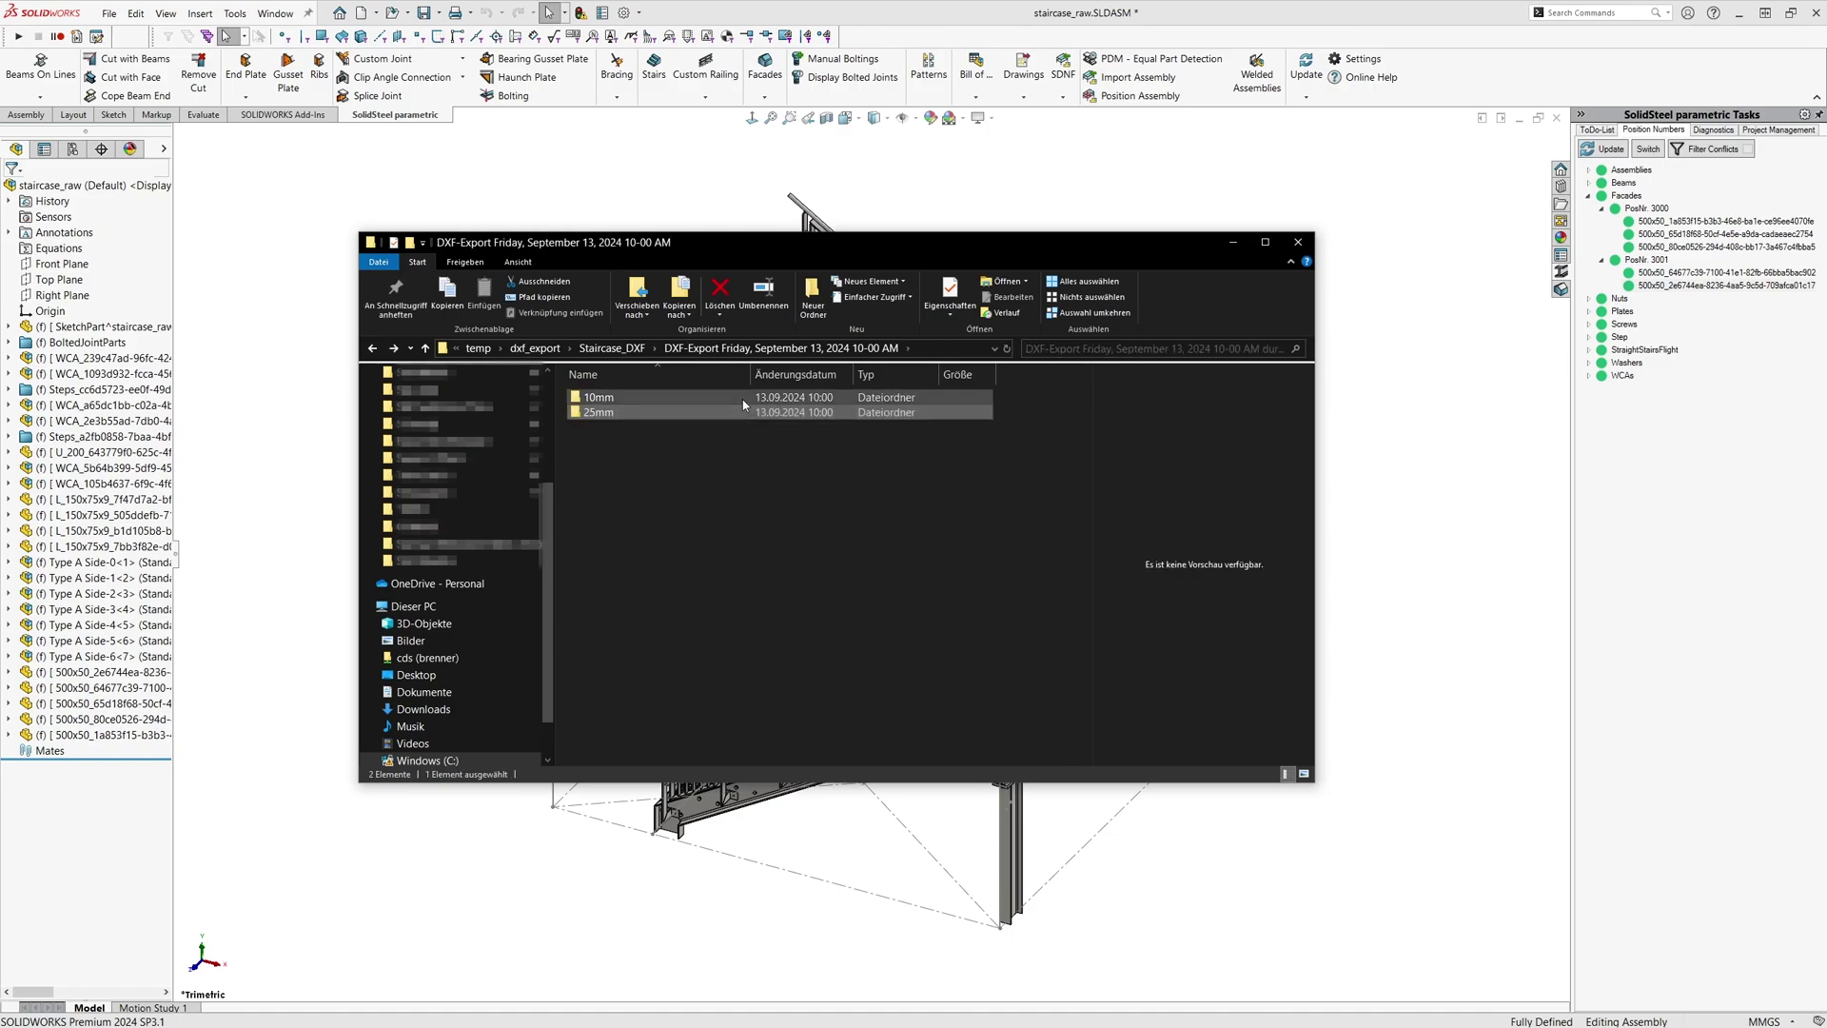
double_click(743, 399)
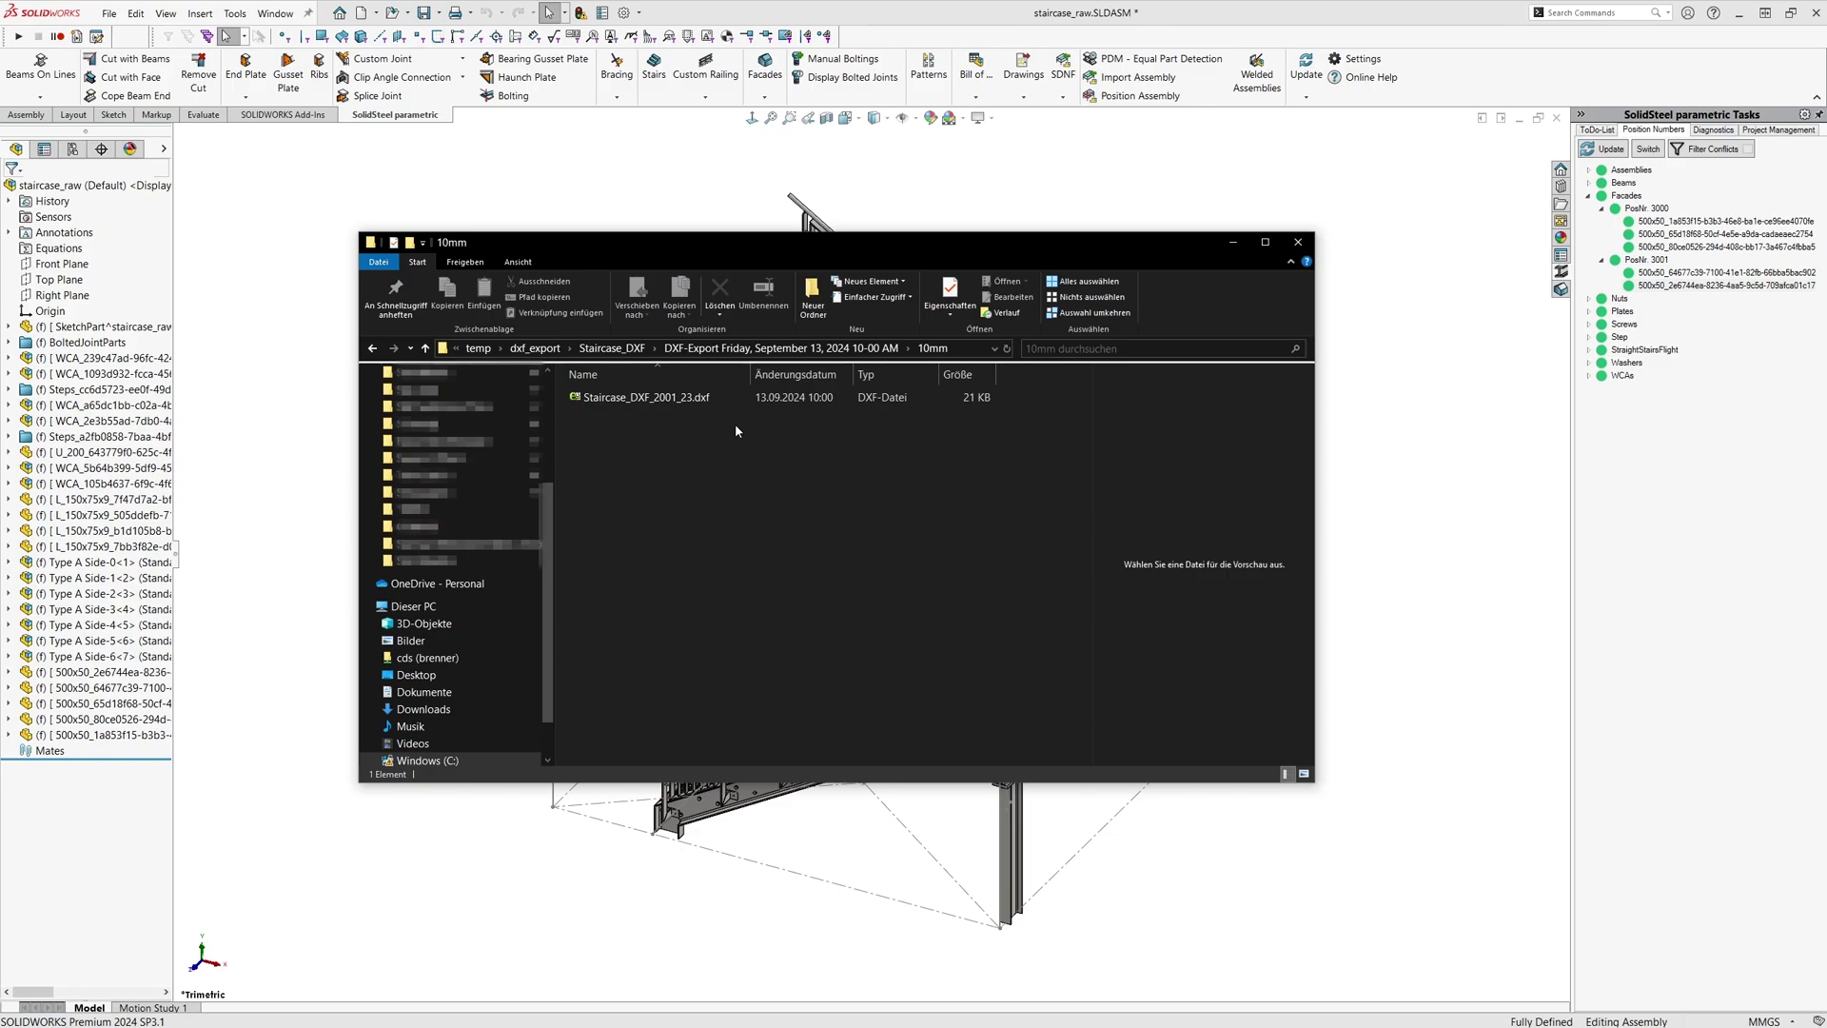
click(478, 349)
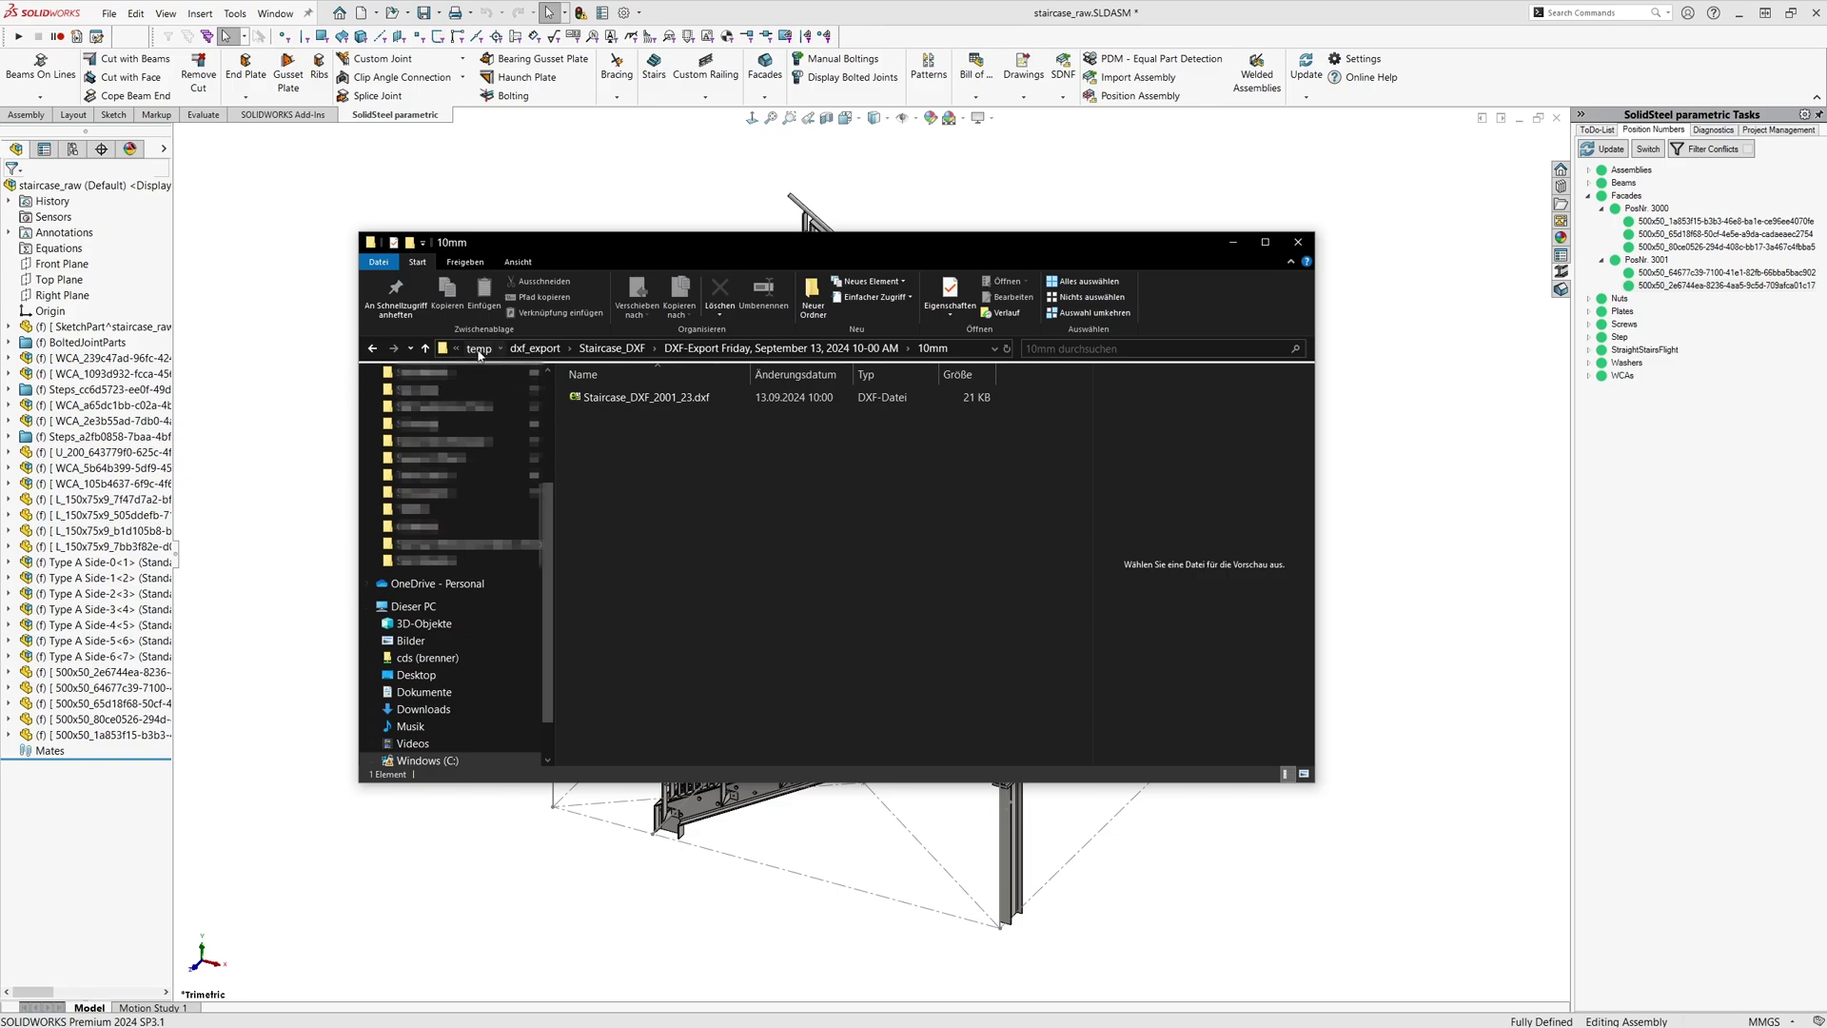
click(632, 174)
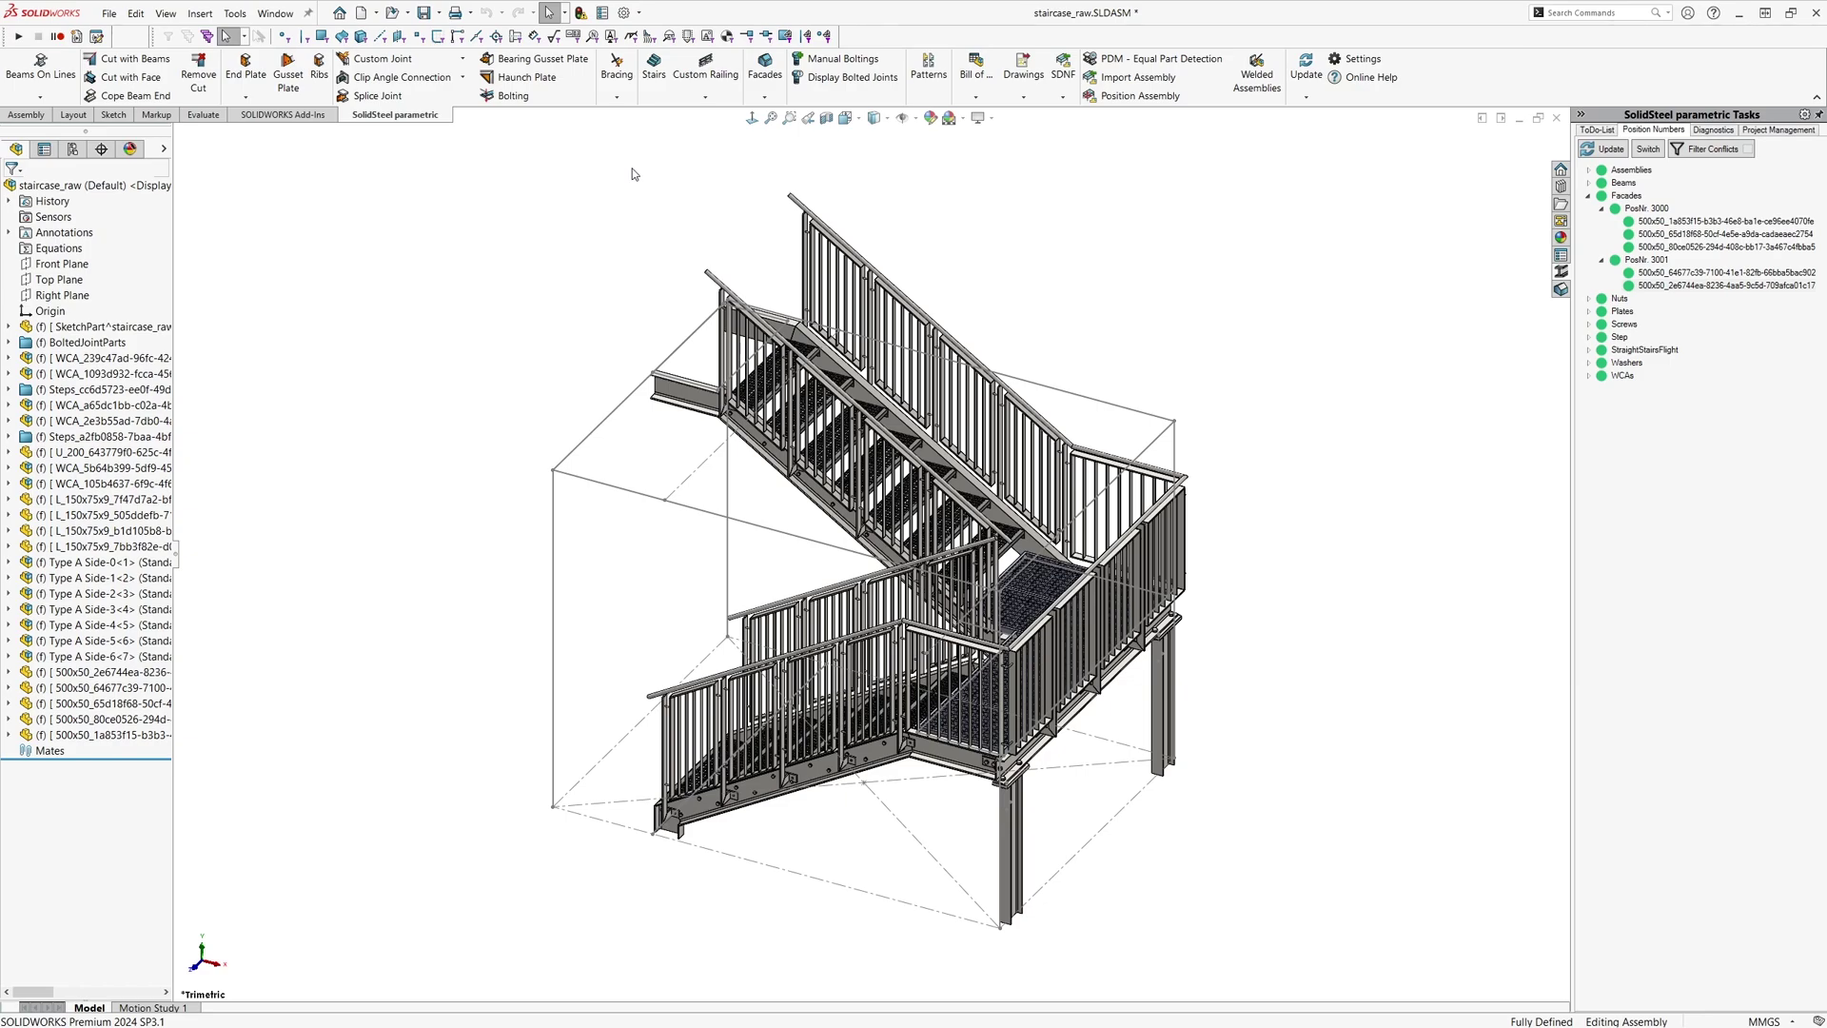
- Enable the DStV Assistant add-in in the Add-Ins dialog
click(643, 13)
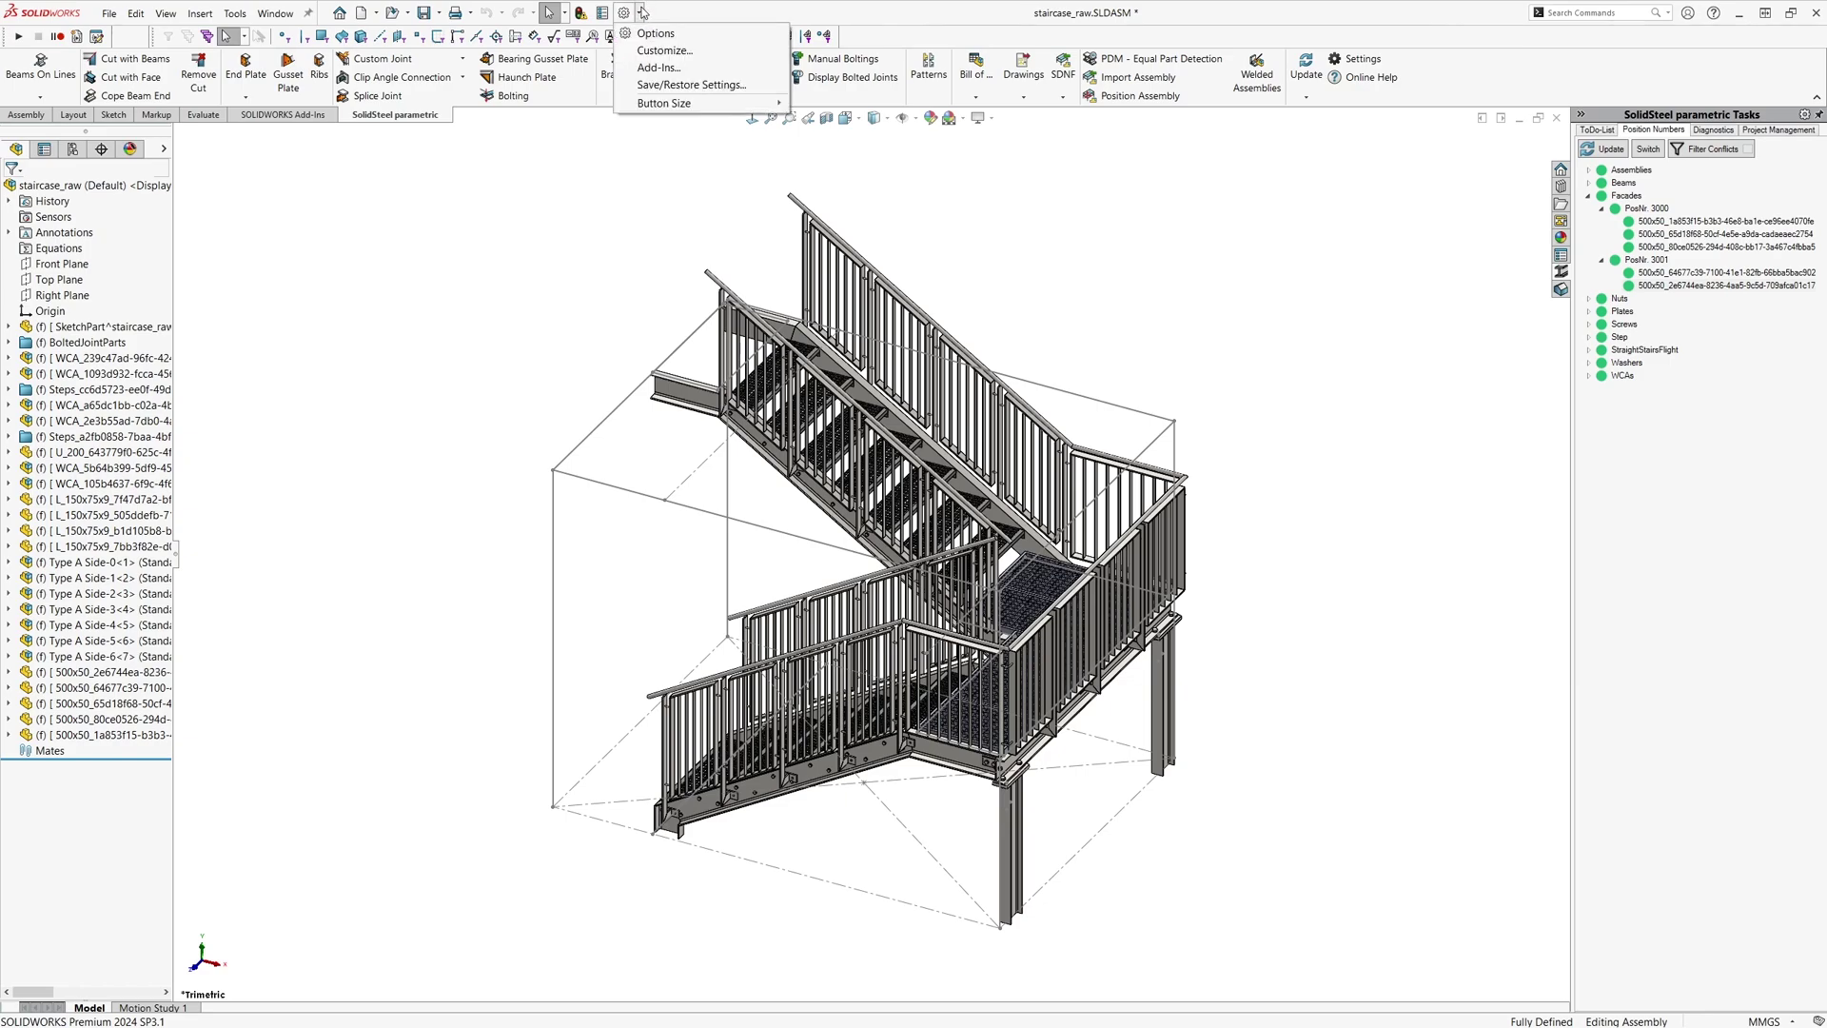
click(664, 67)
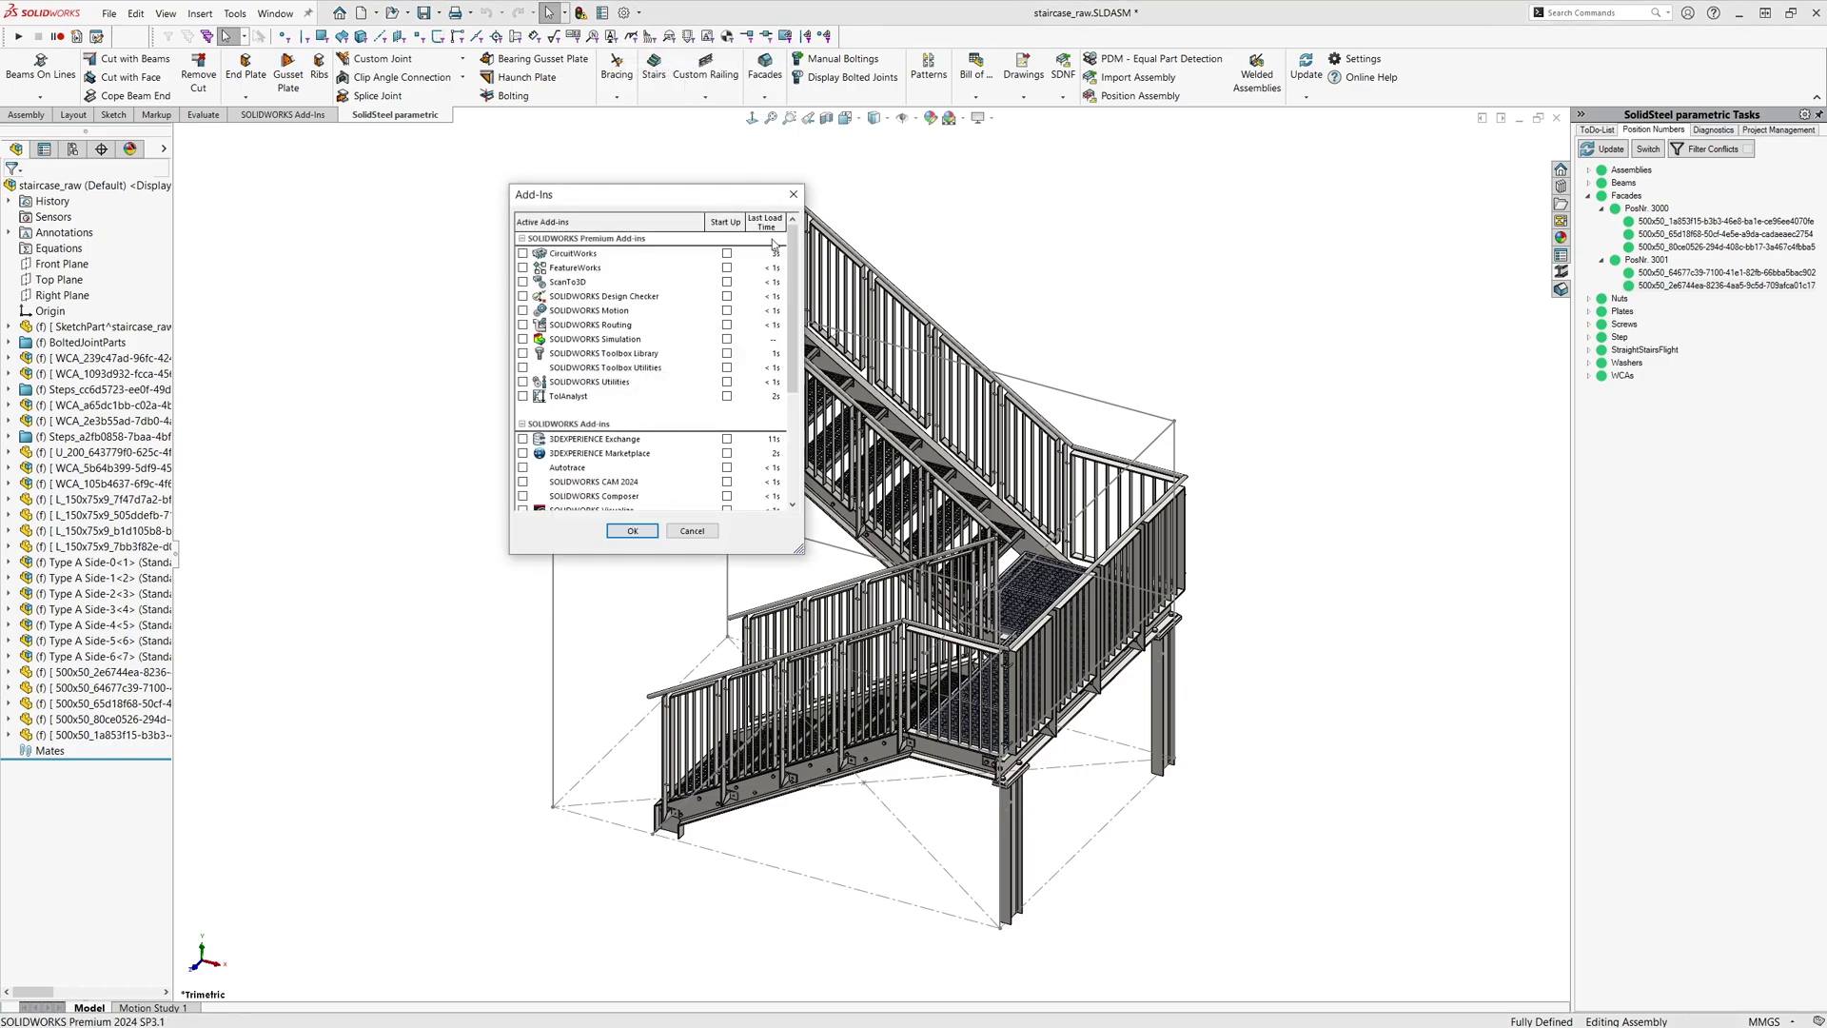
drag(793, 250, 791, 414)
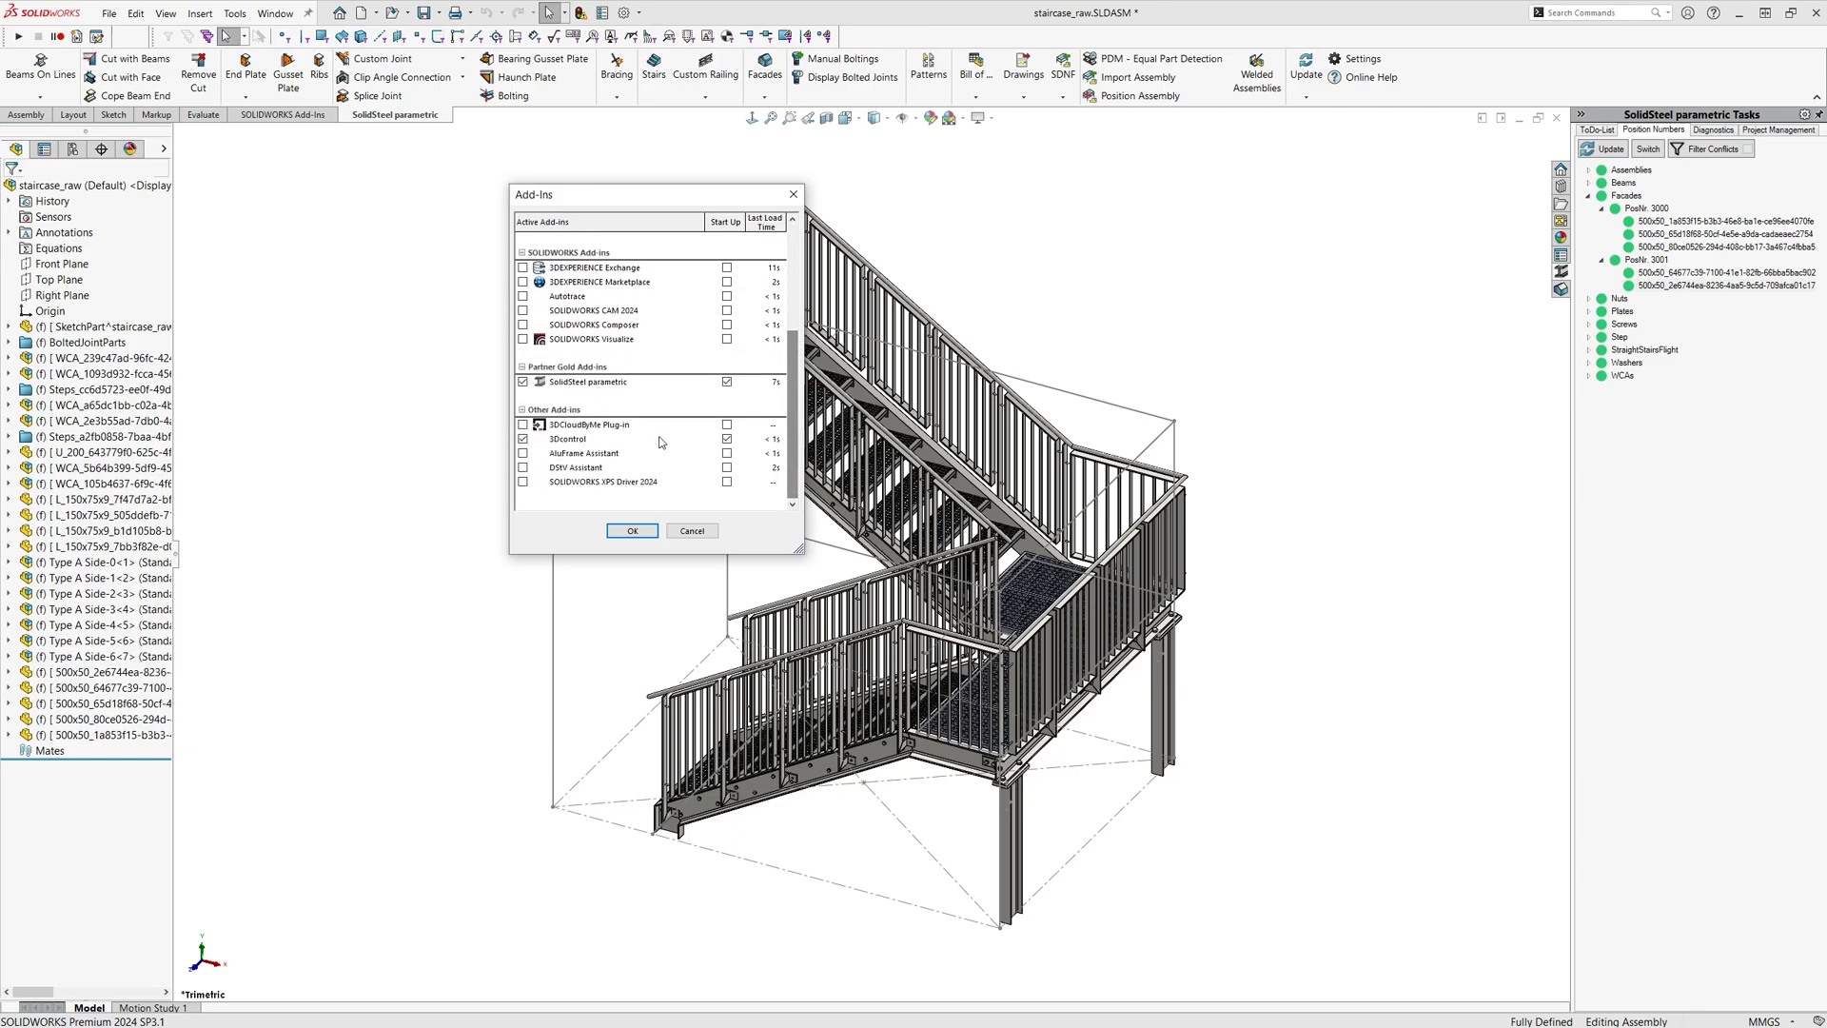
click(574, 466)
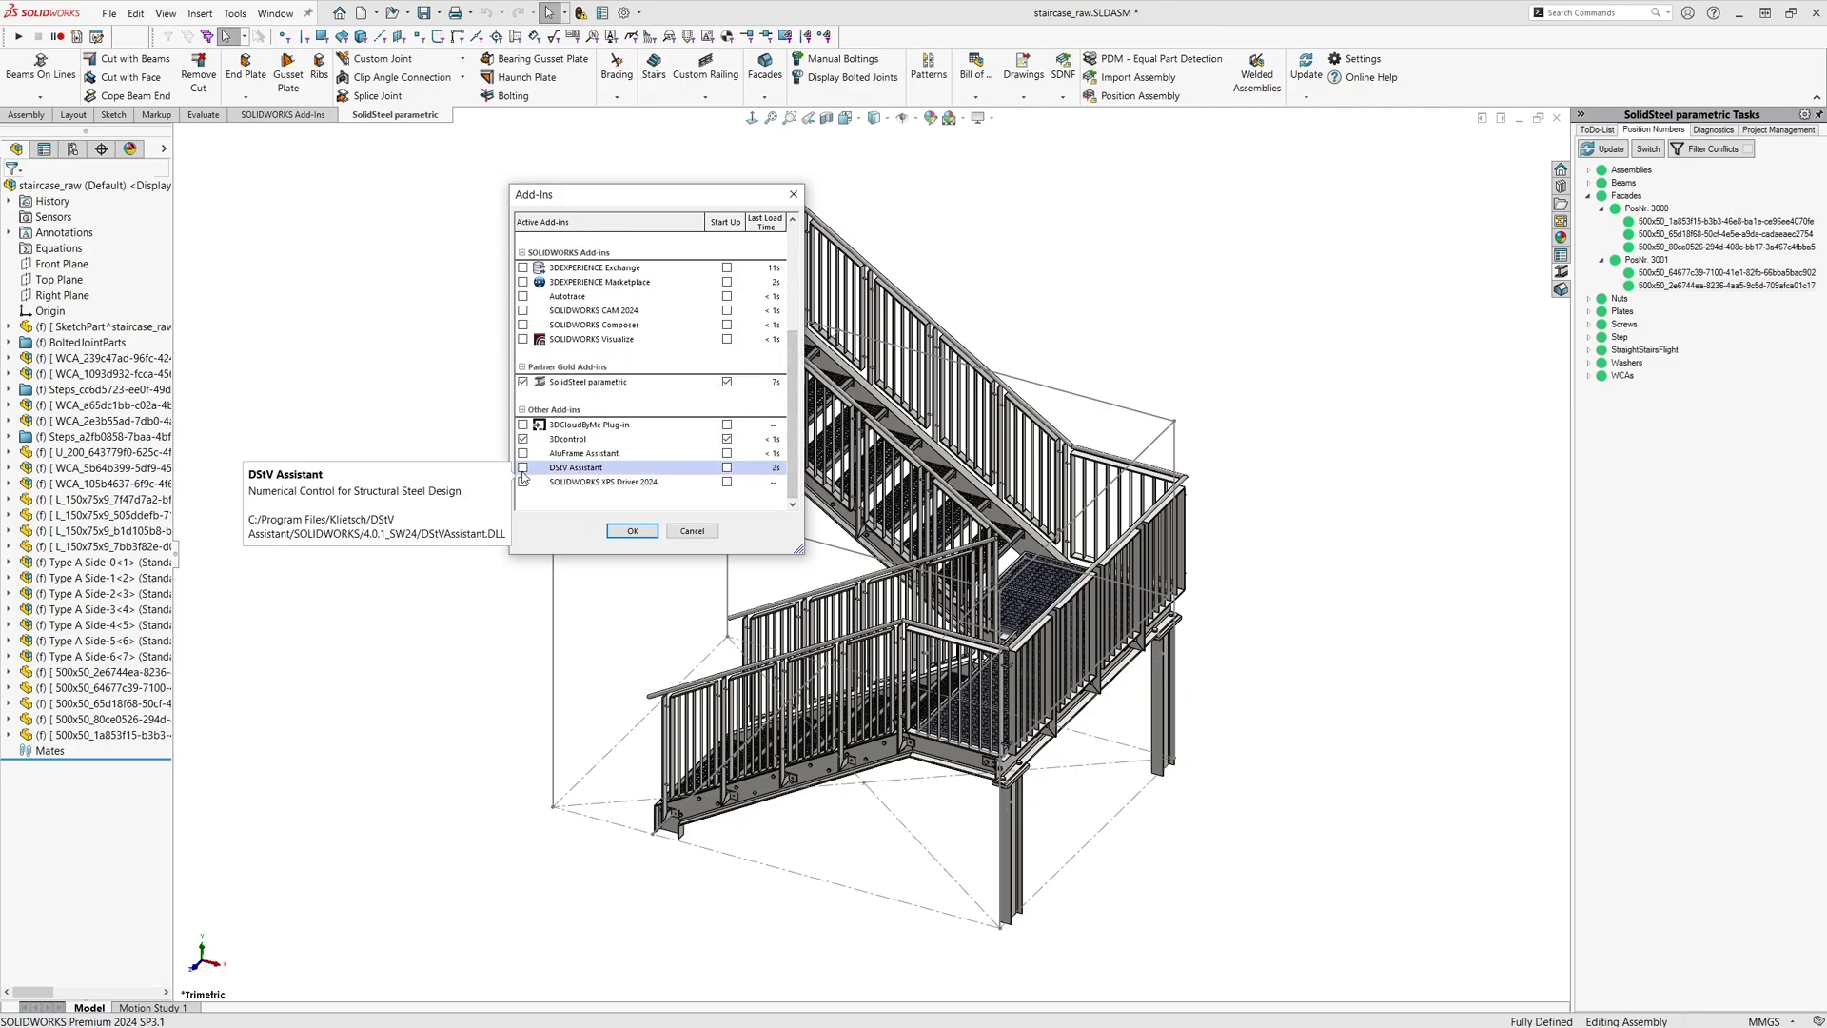
click(524, 466)
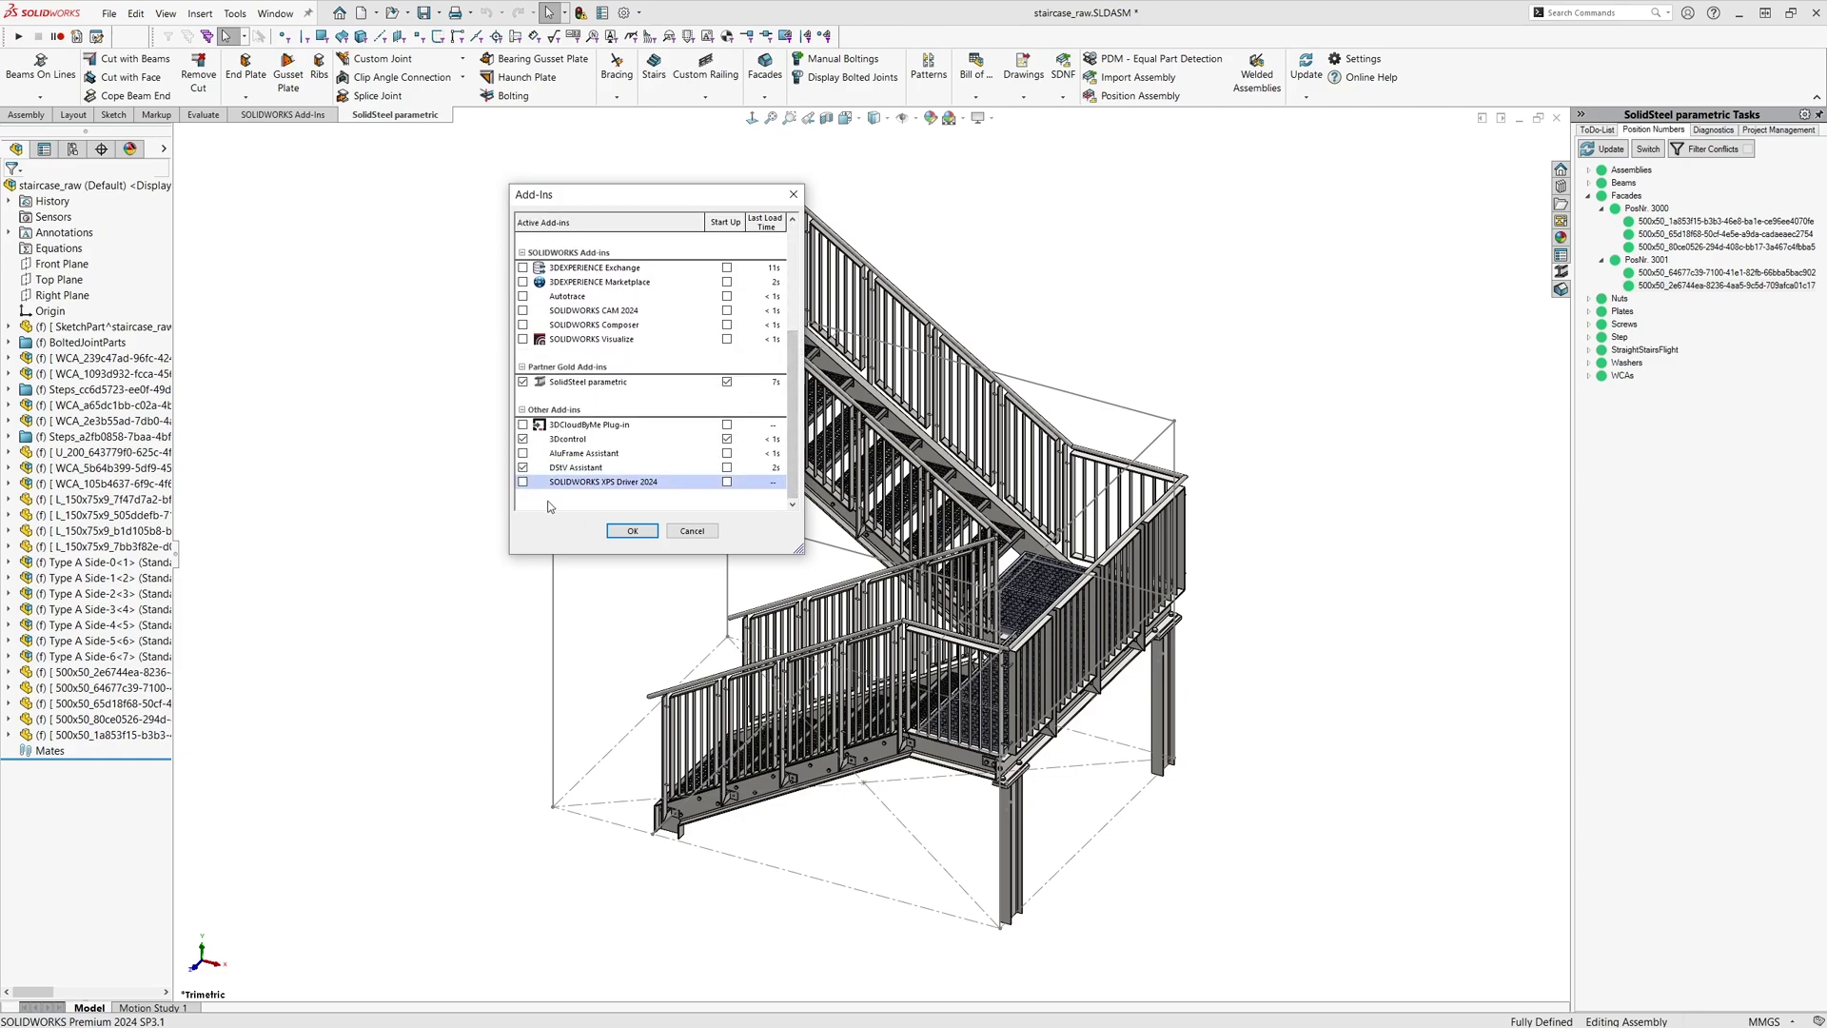
click(633, 532)
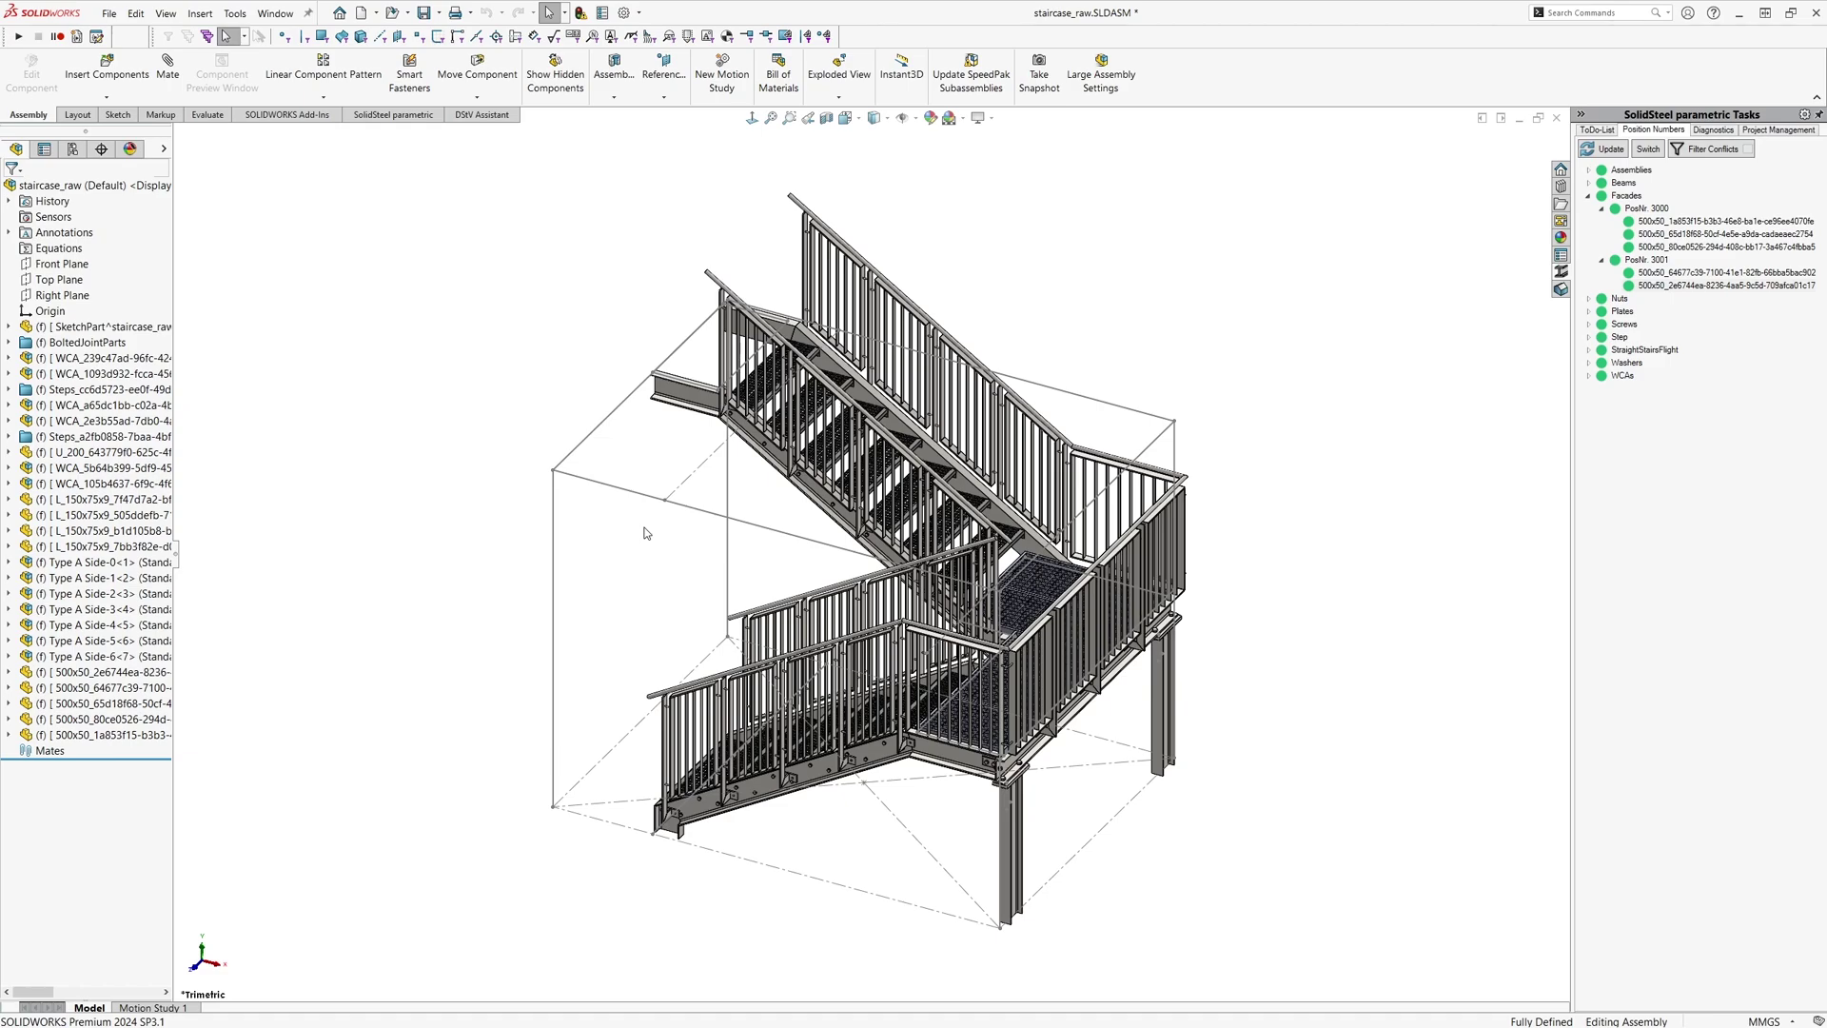
- Run DStV Assistant's Quickstart for Assembly on staircase_raw.SLDASM
click(480, 115)
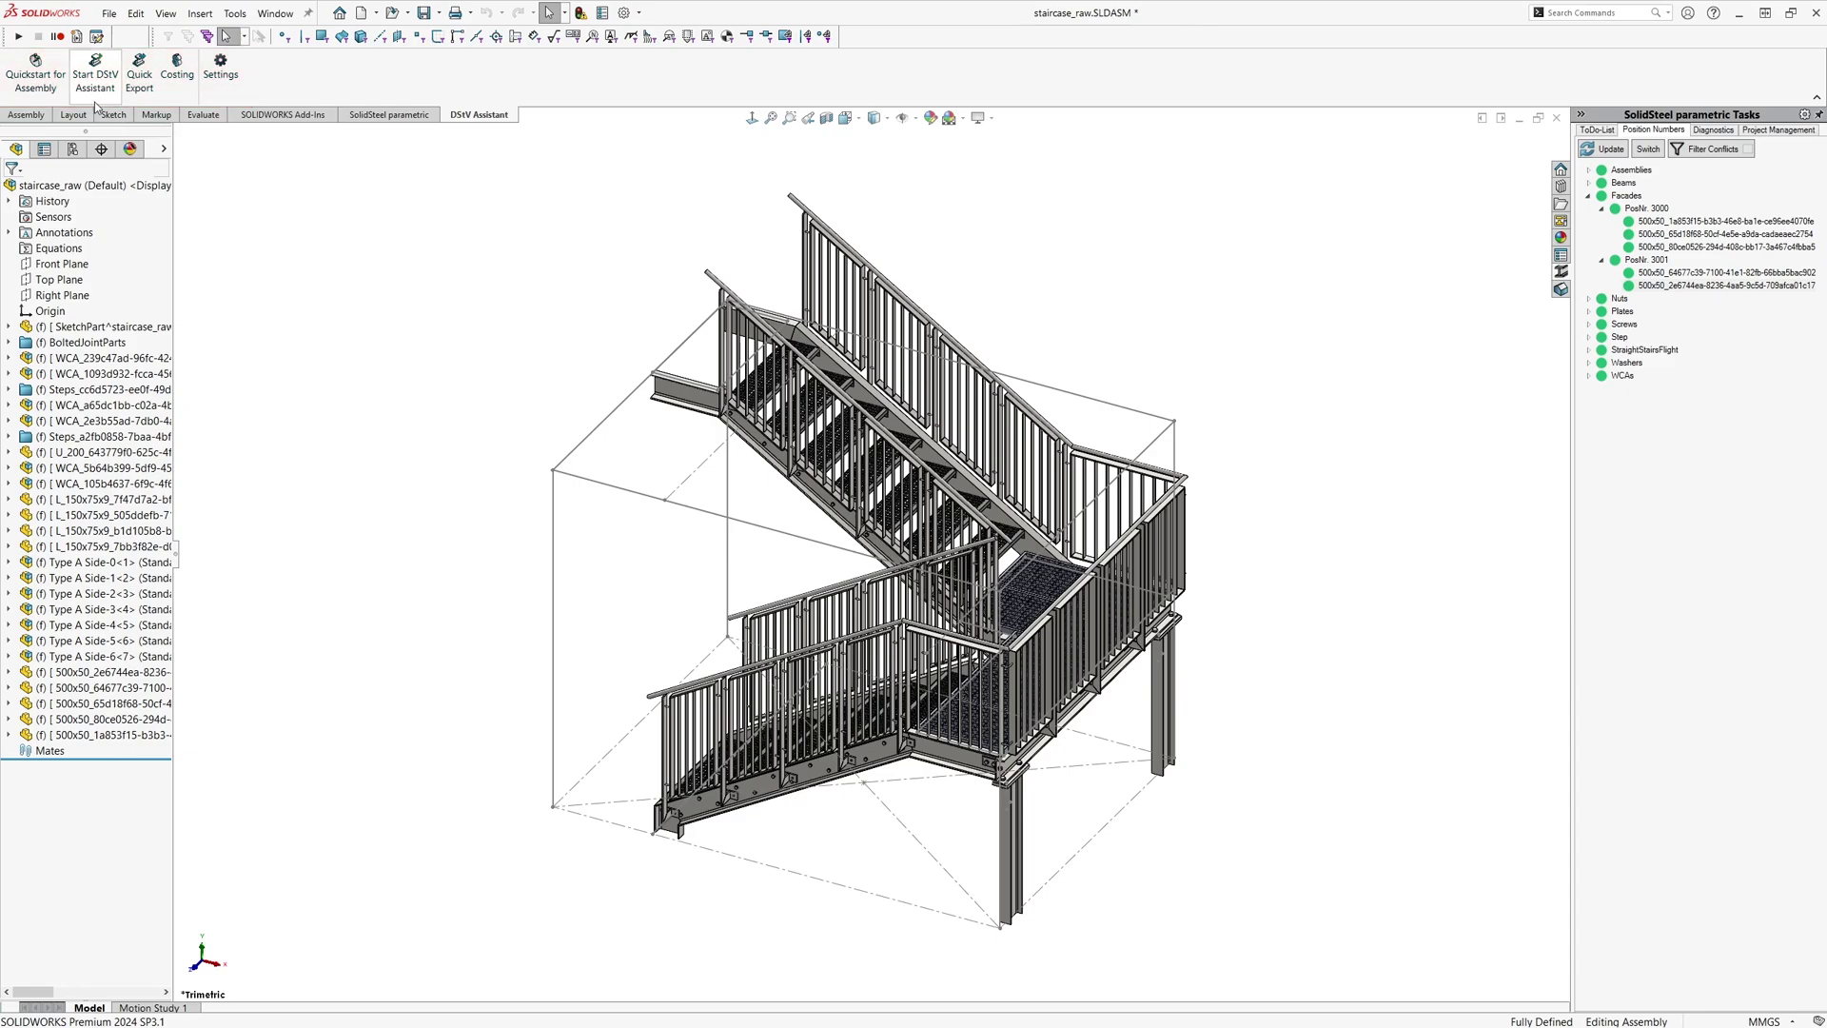
click(35, 72)
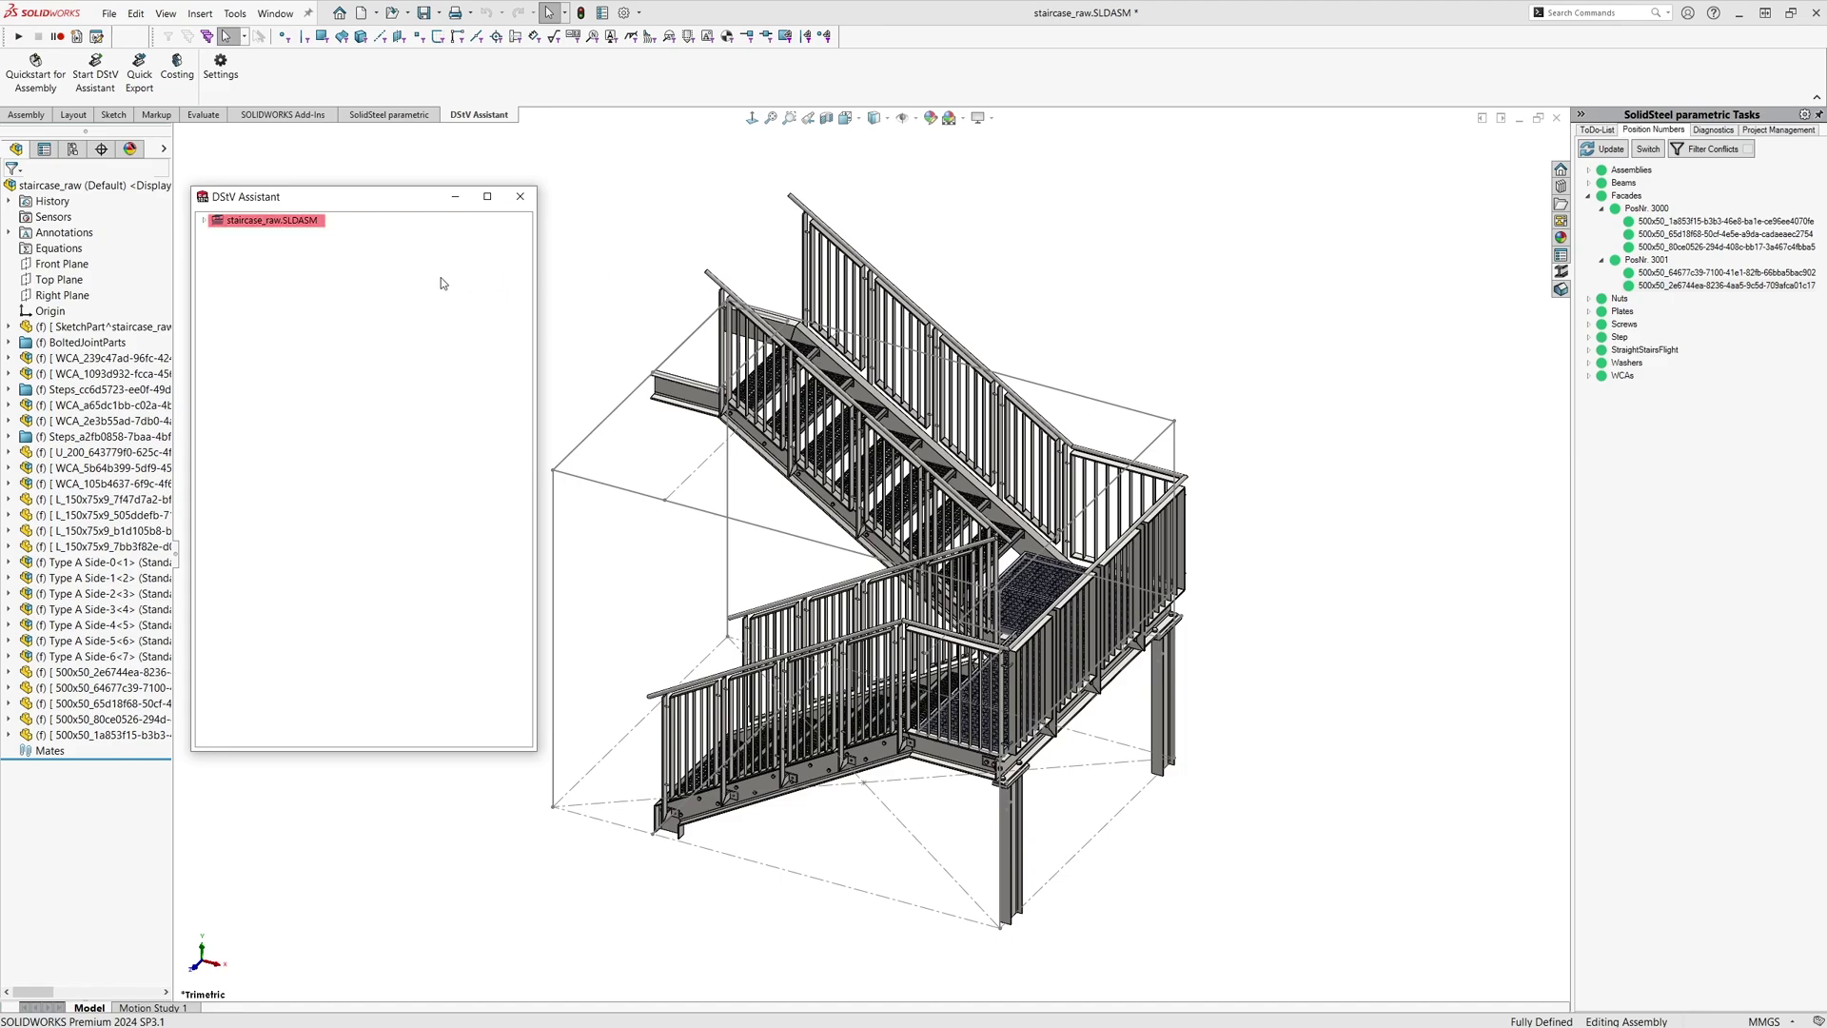
click(204, 220)
click(217, 234)
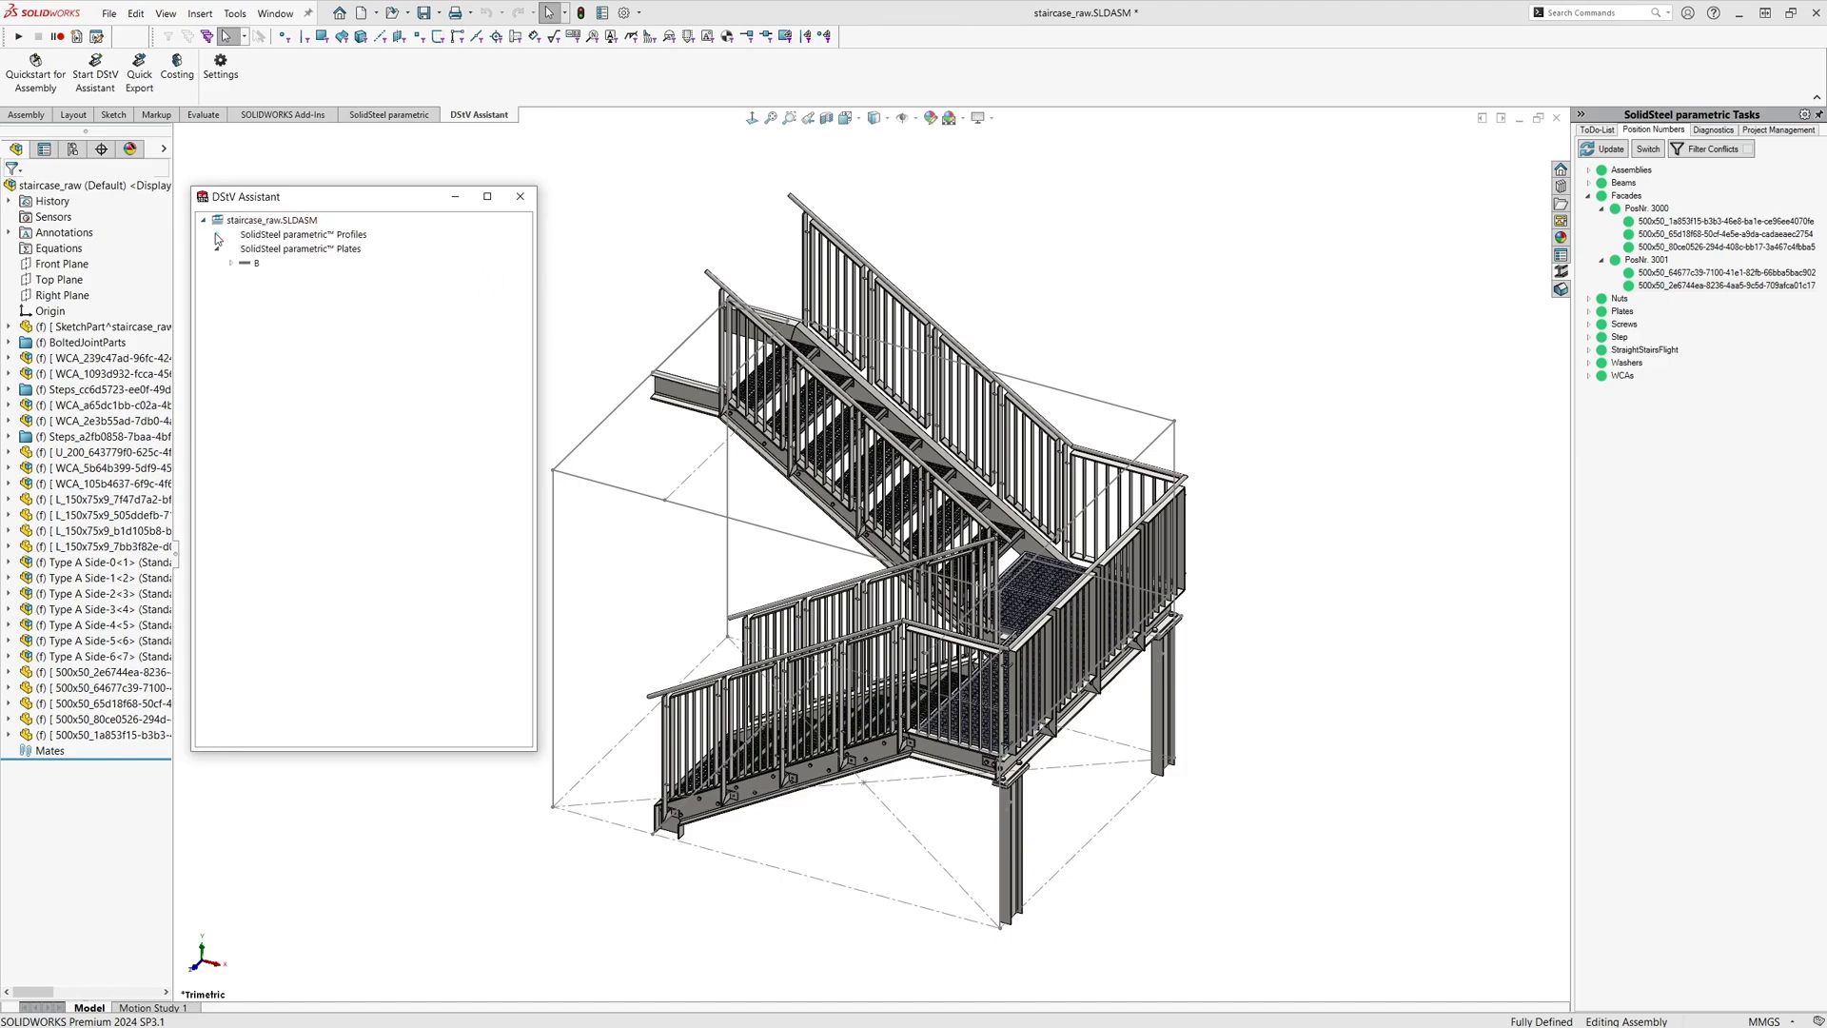
click(217, 320)
click(230, 334)
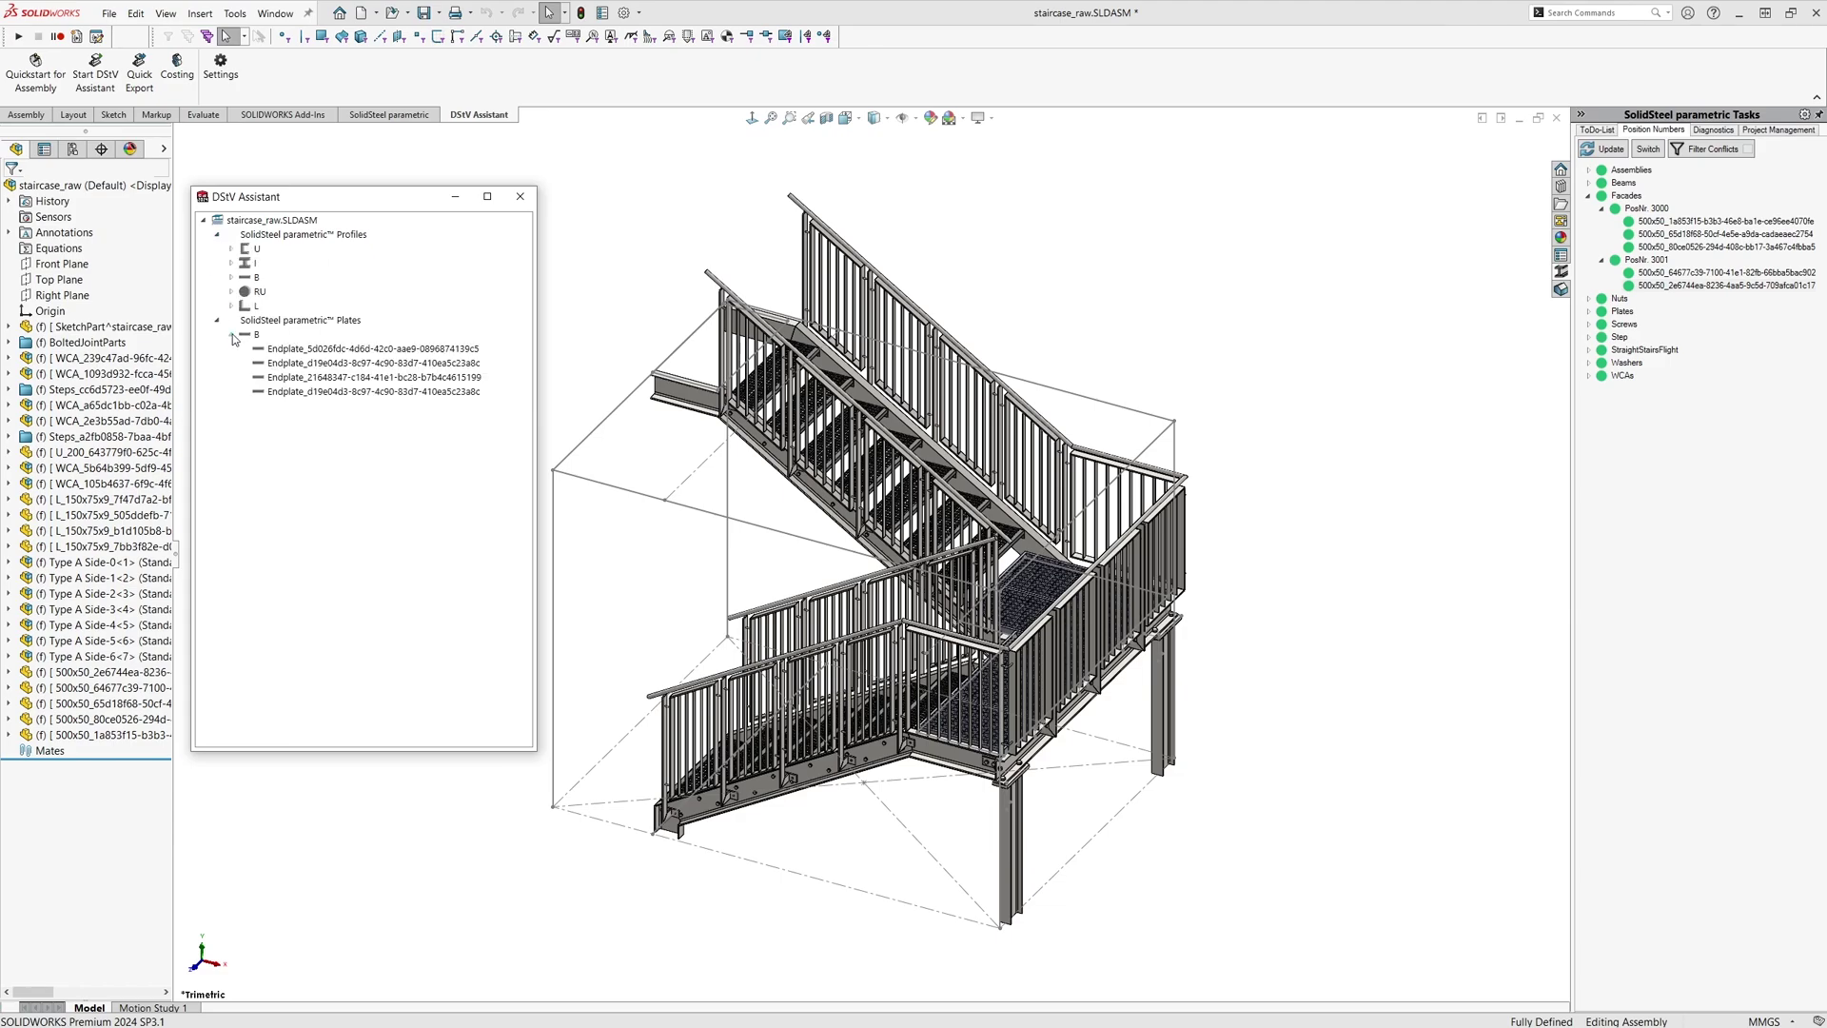
click(232, 251)
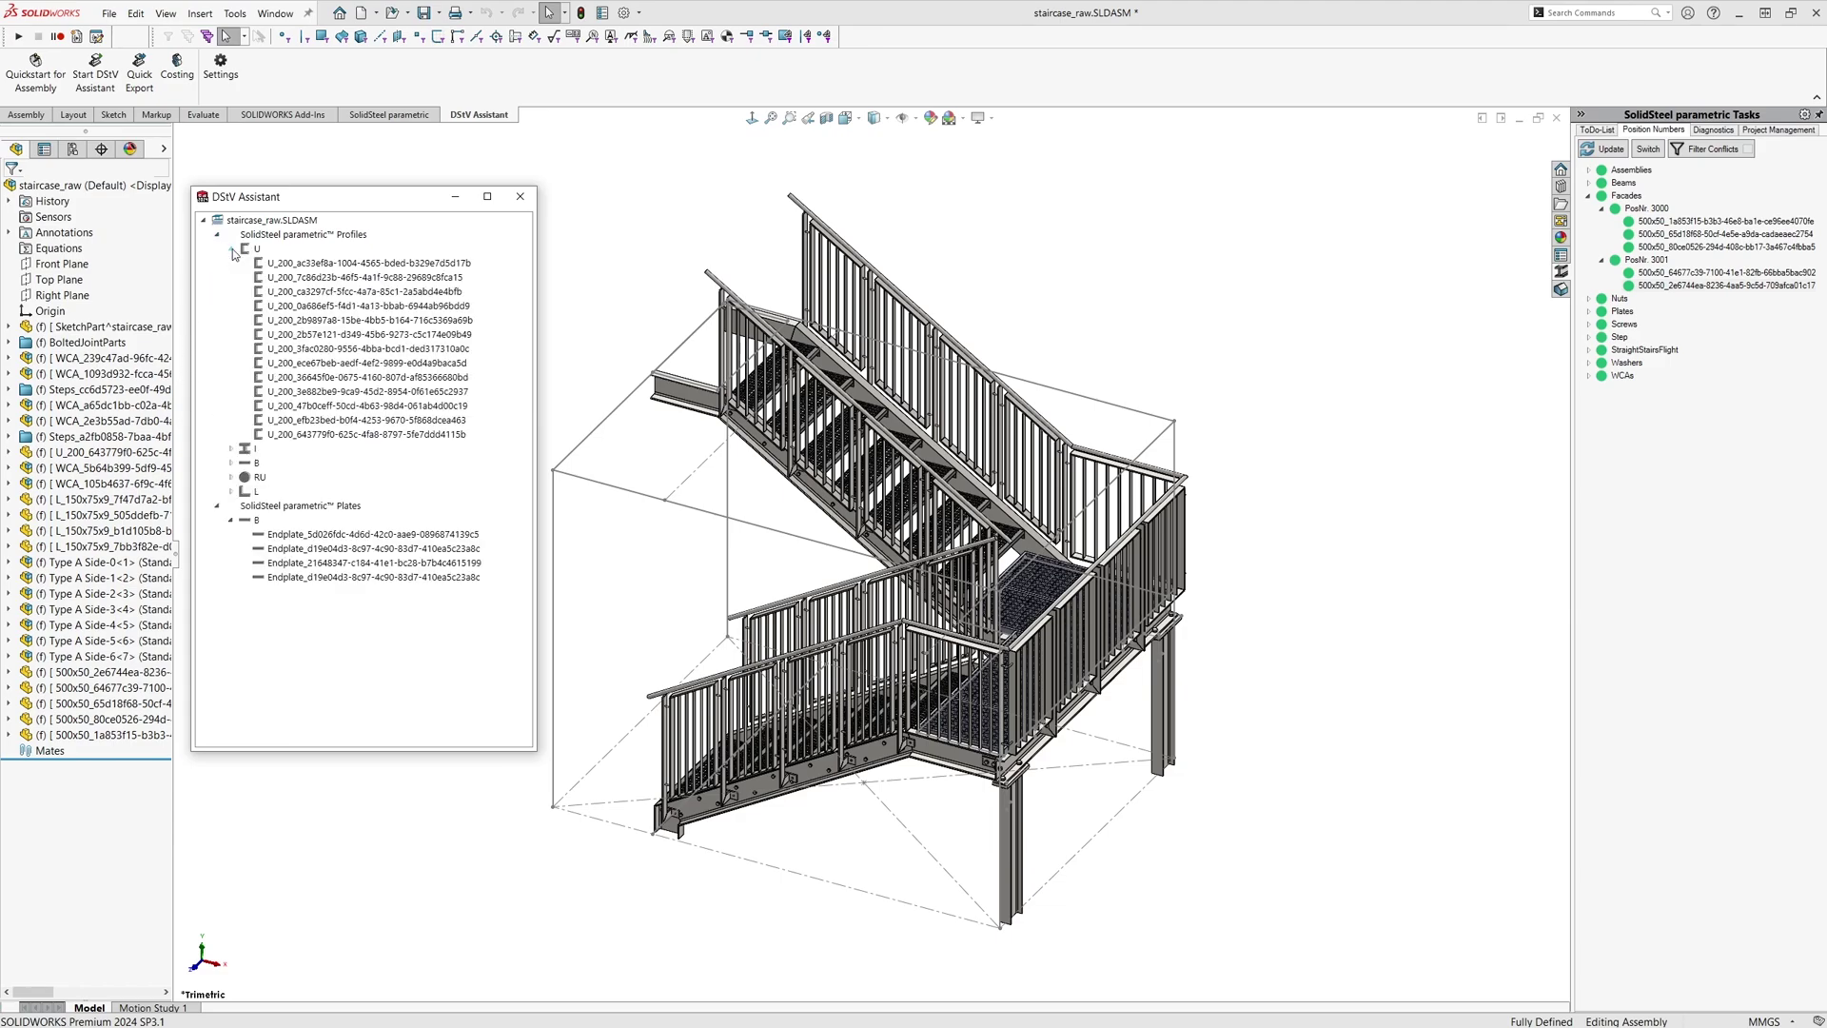
click(231, 449)
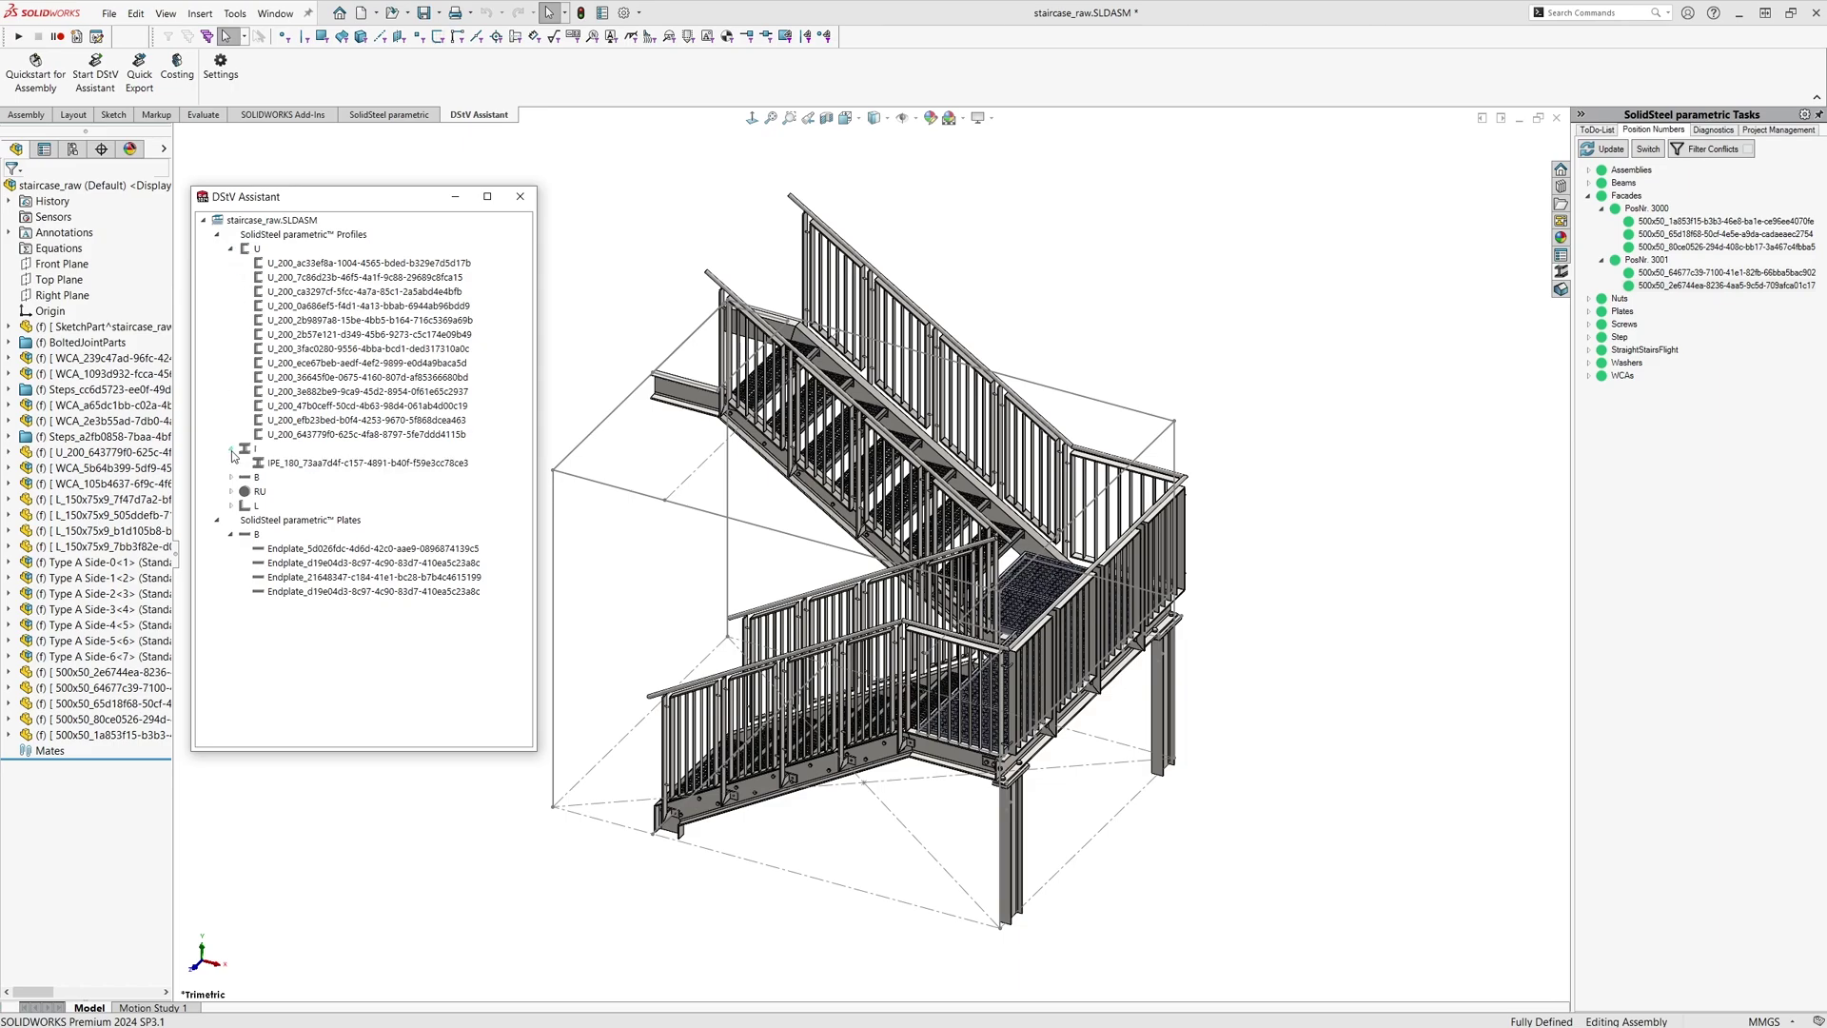
click(231, 479)
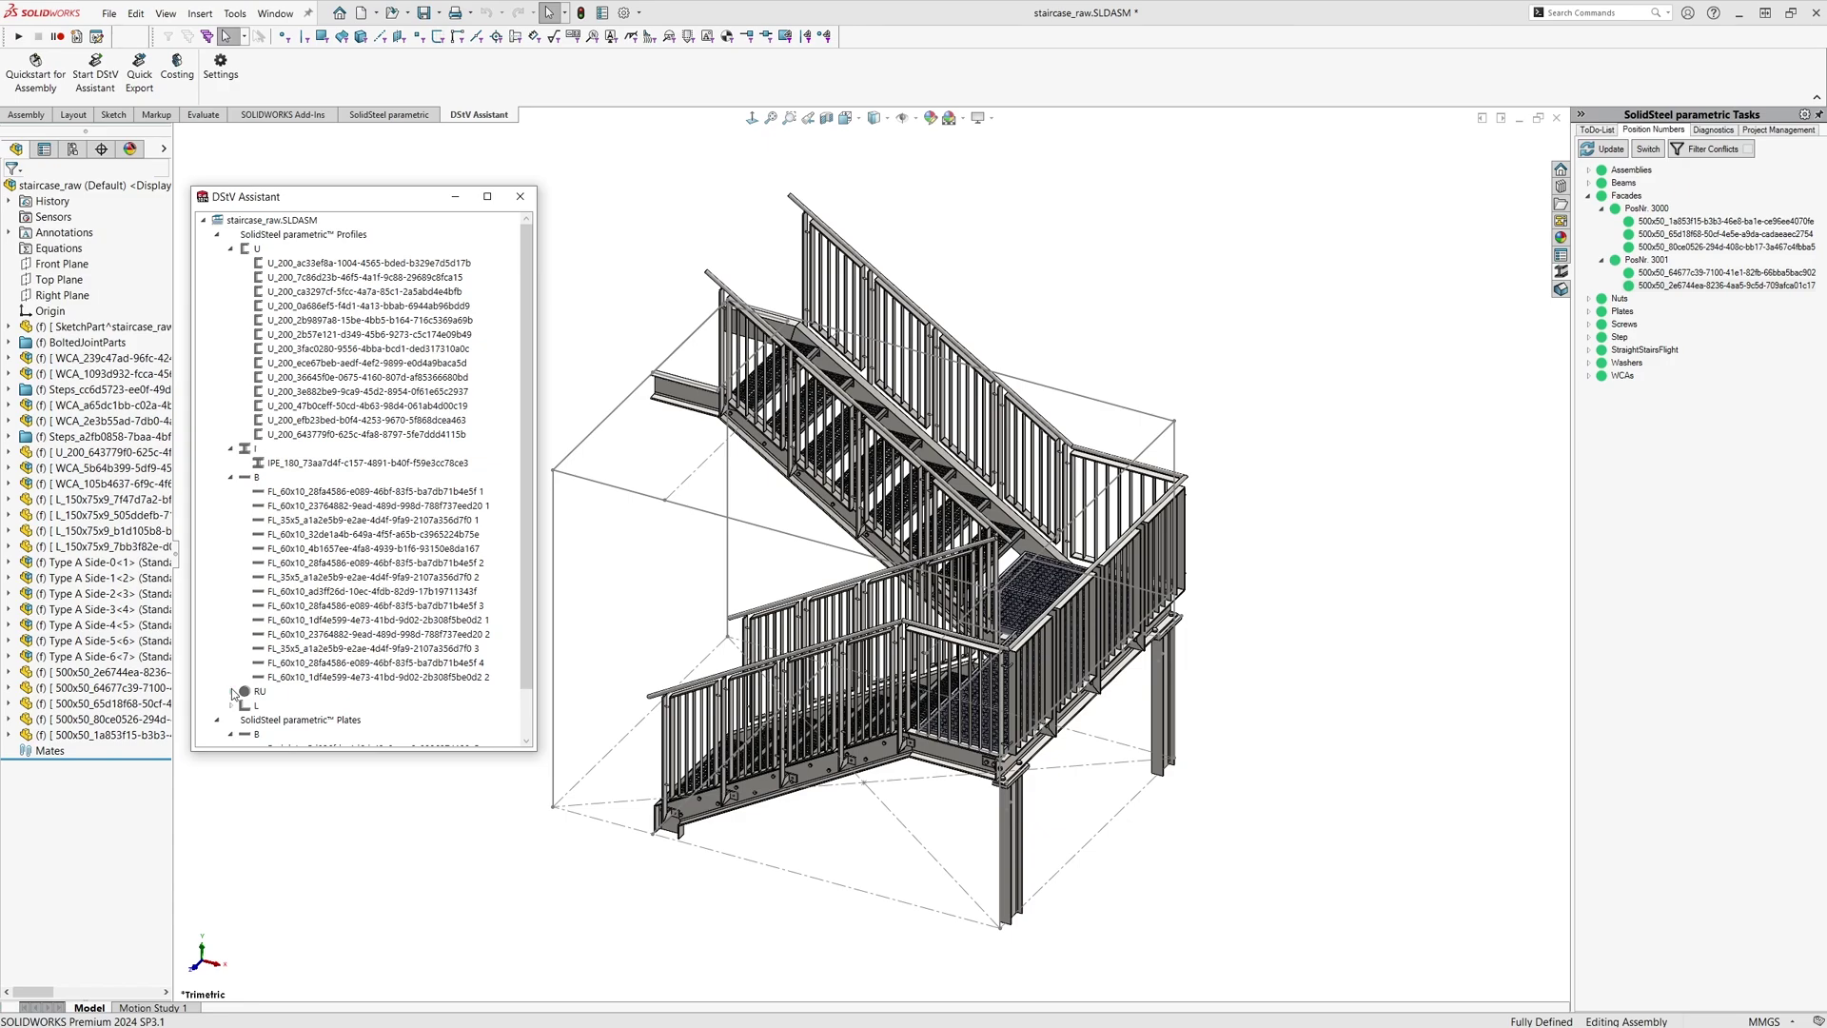
click(232, 688)
scroll(257, 623, down, 4)
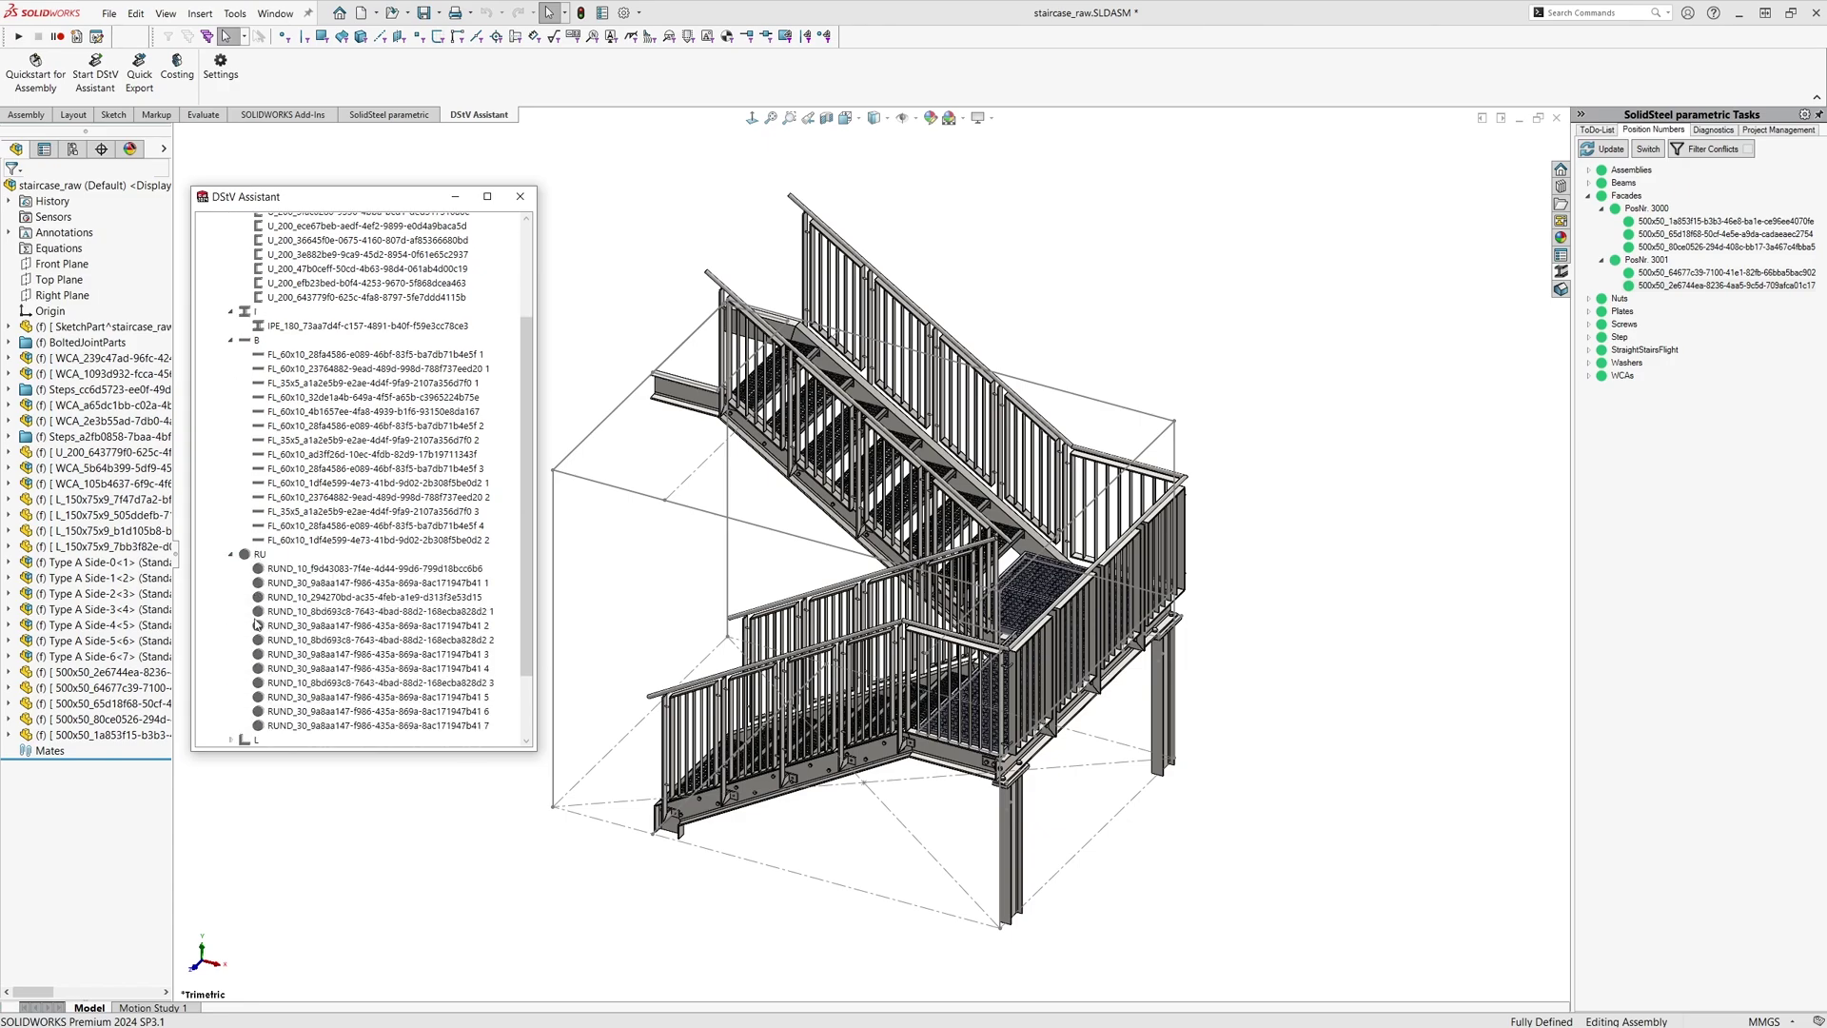
click(233, 740)
scroll(243, 715, down, 2)
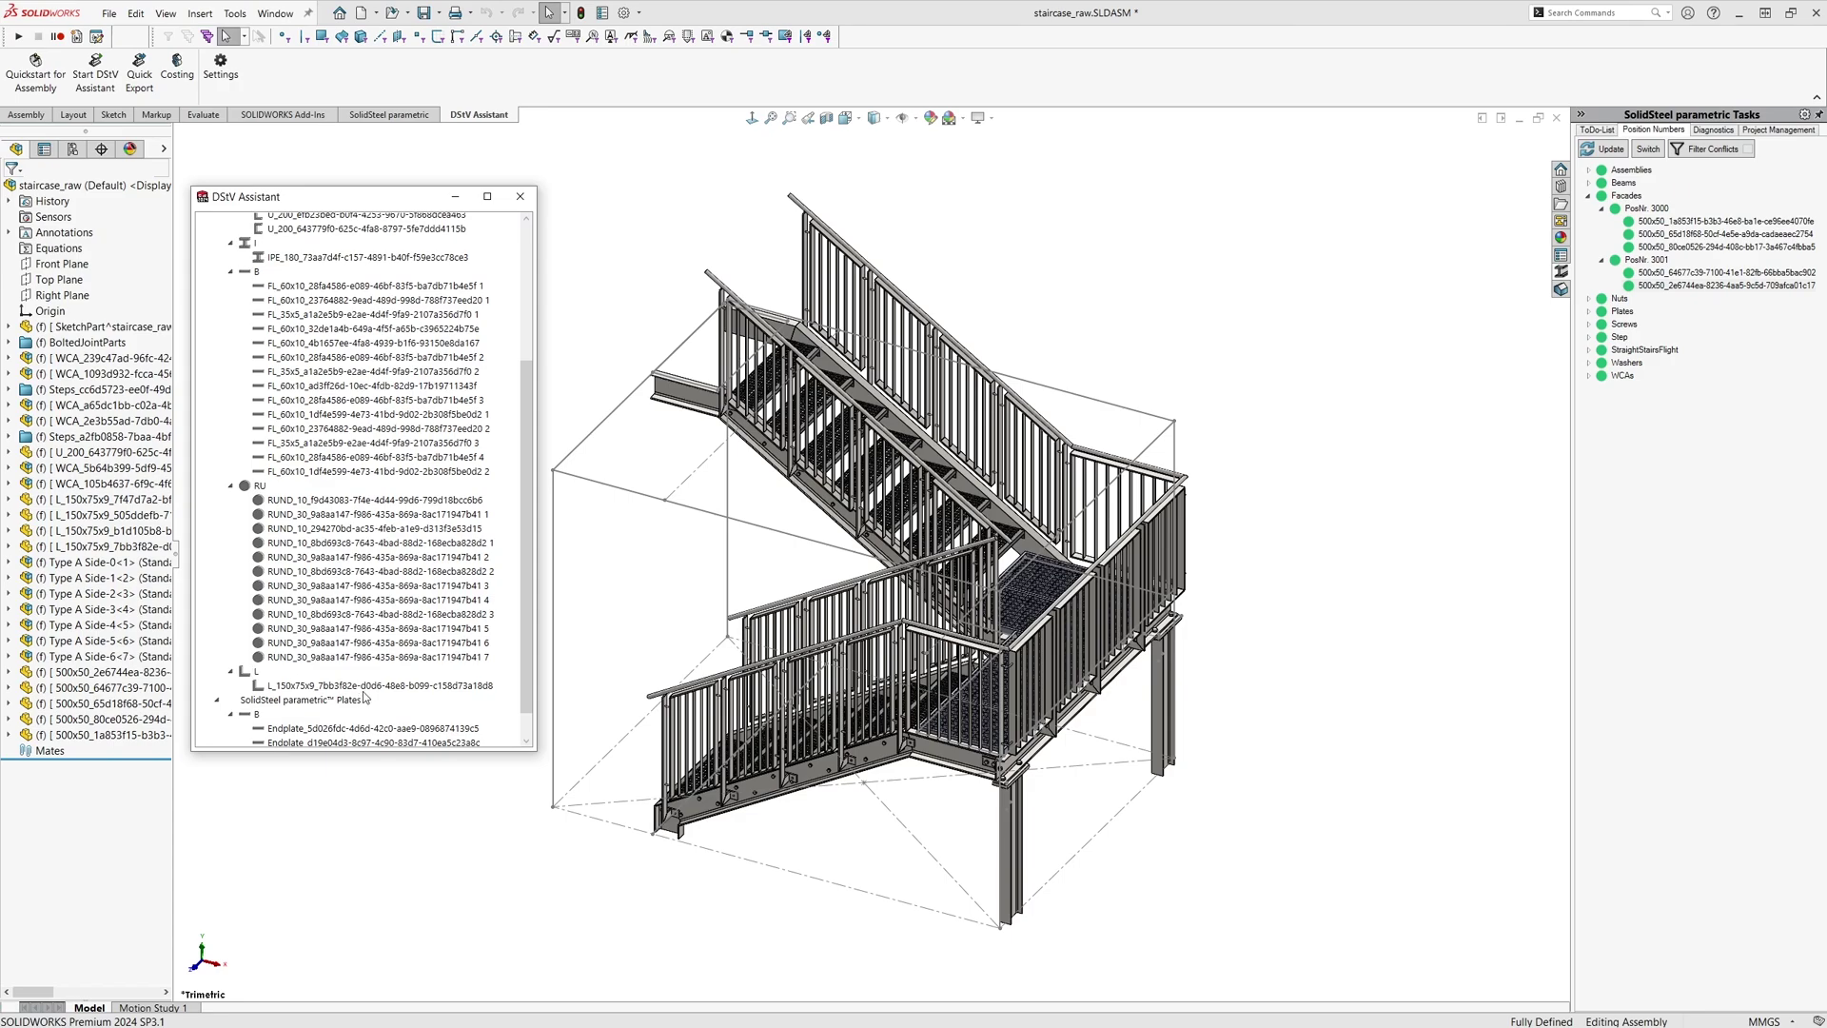
click(369, 686)
right_click(368, 692)
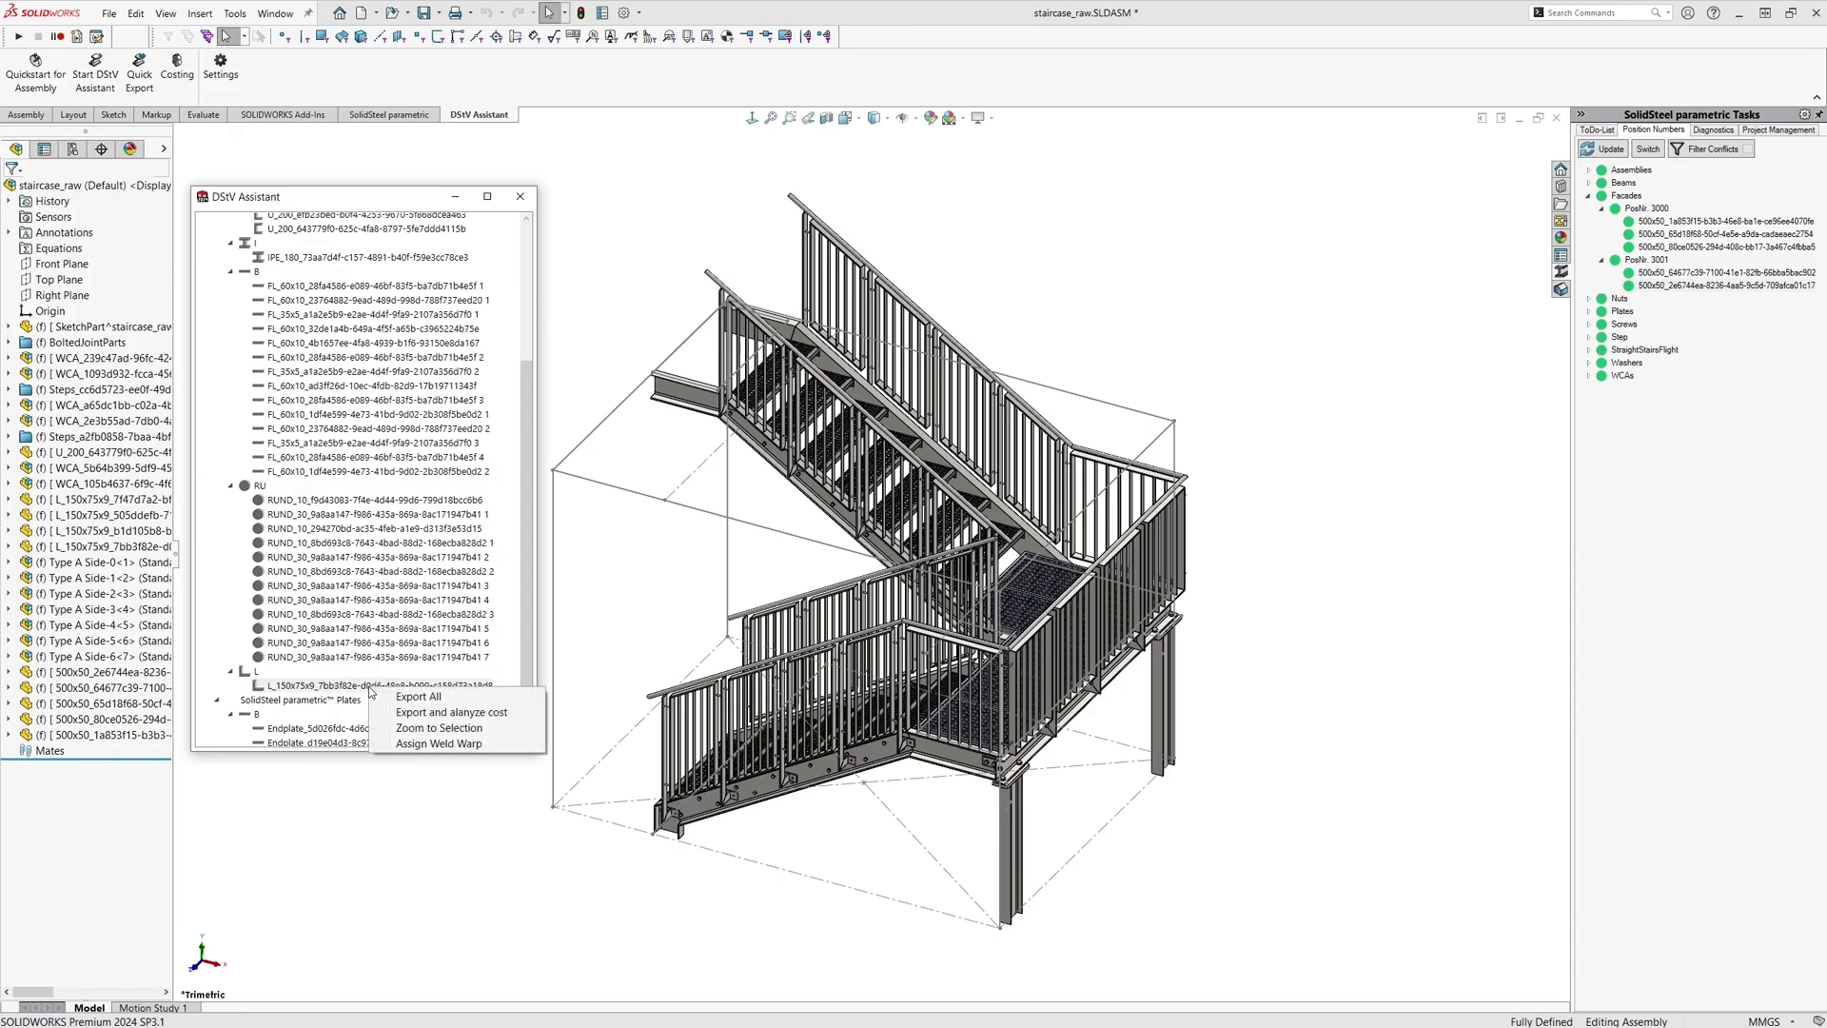
click(440, 728)
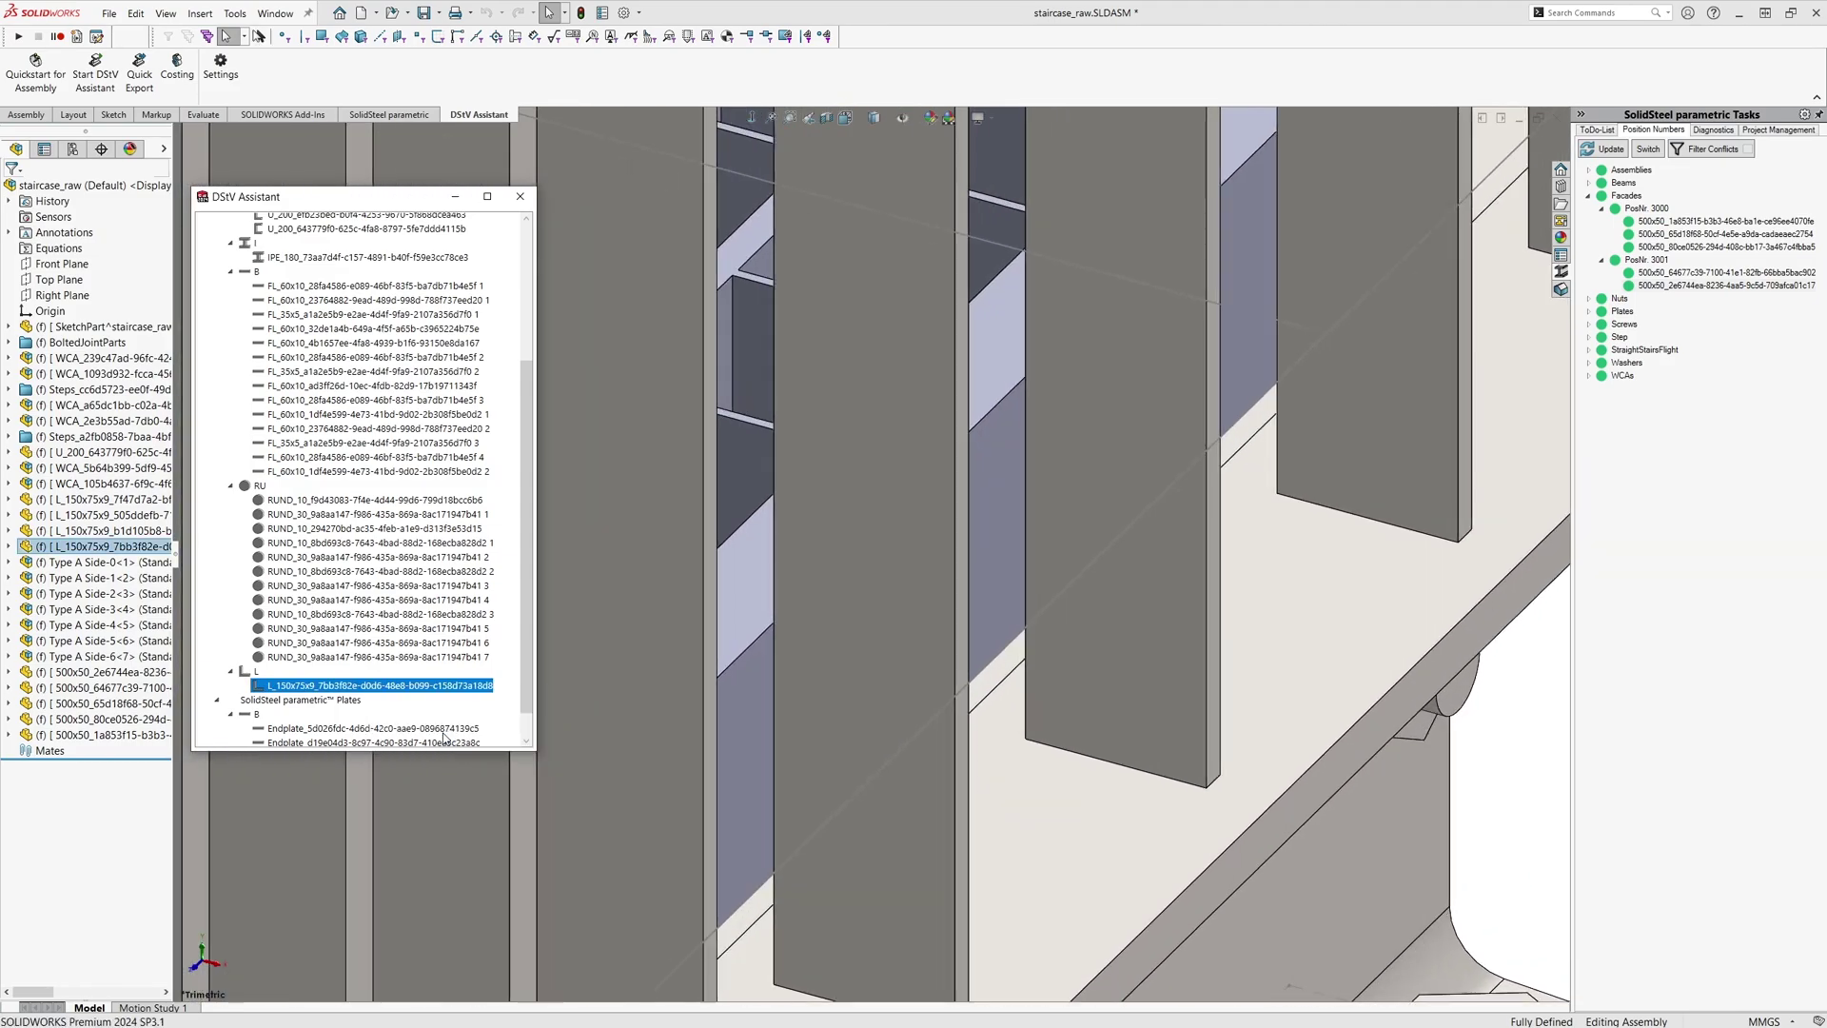
middle_drag(892, 600, 905, 836)
key(f)
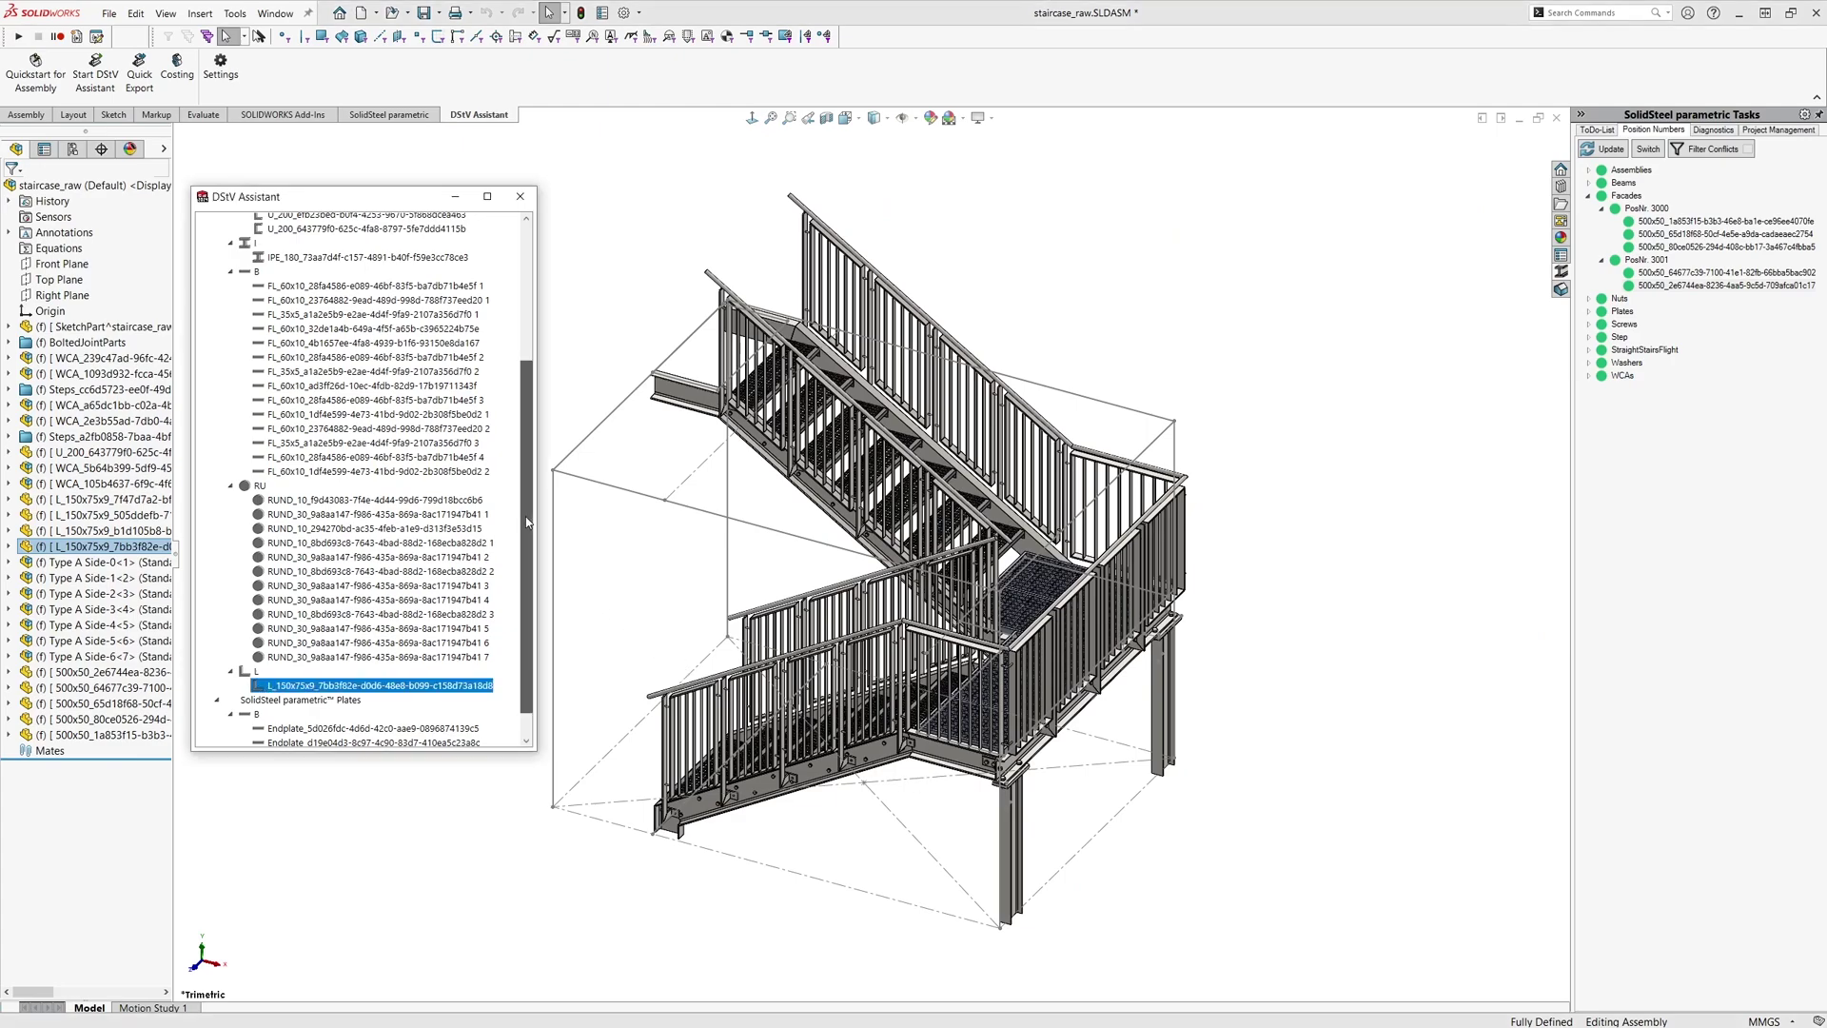
drag(525, 458, 520, 365)
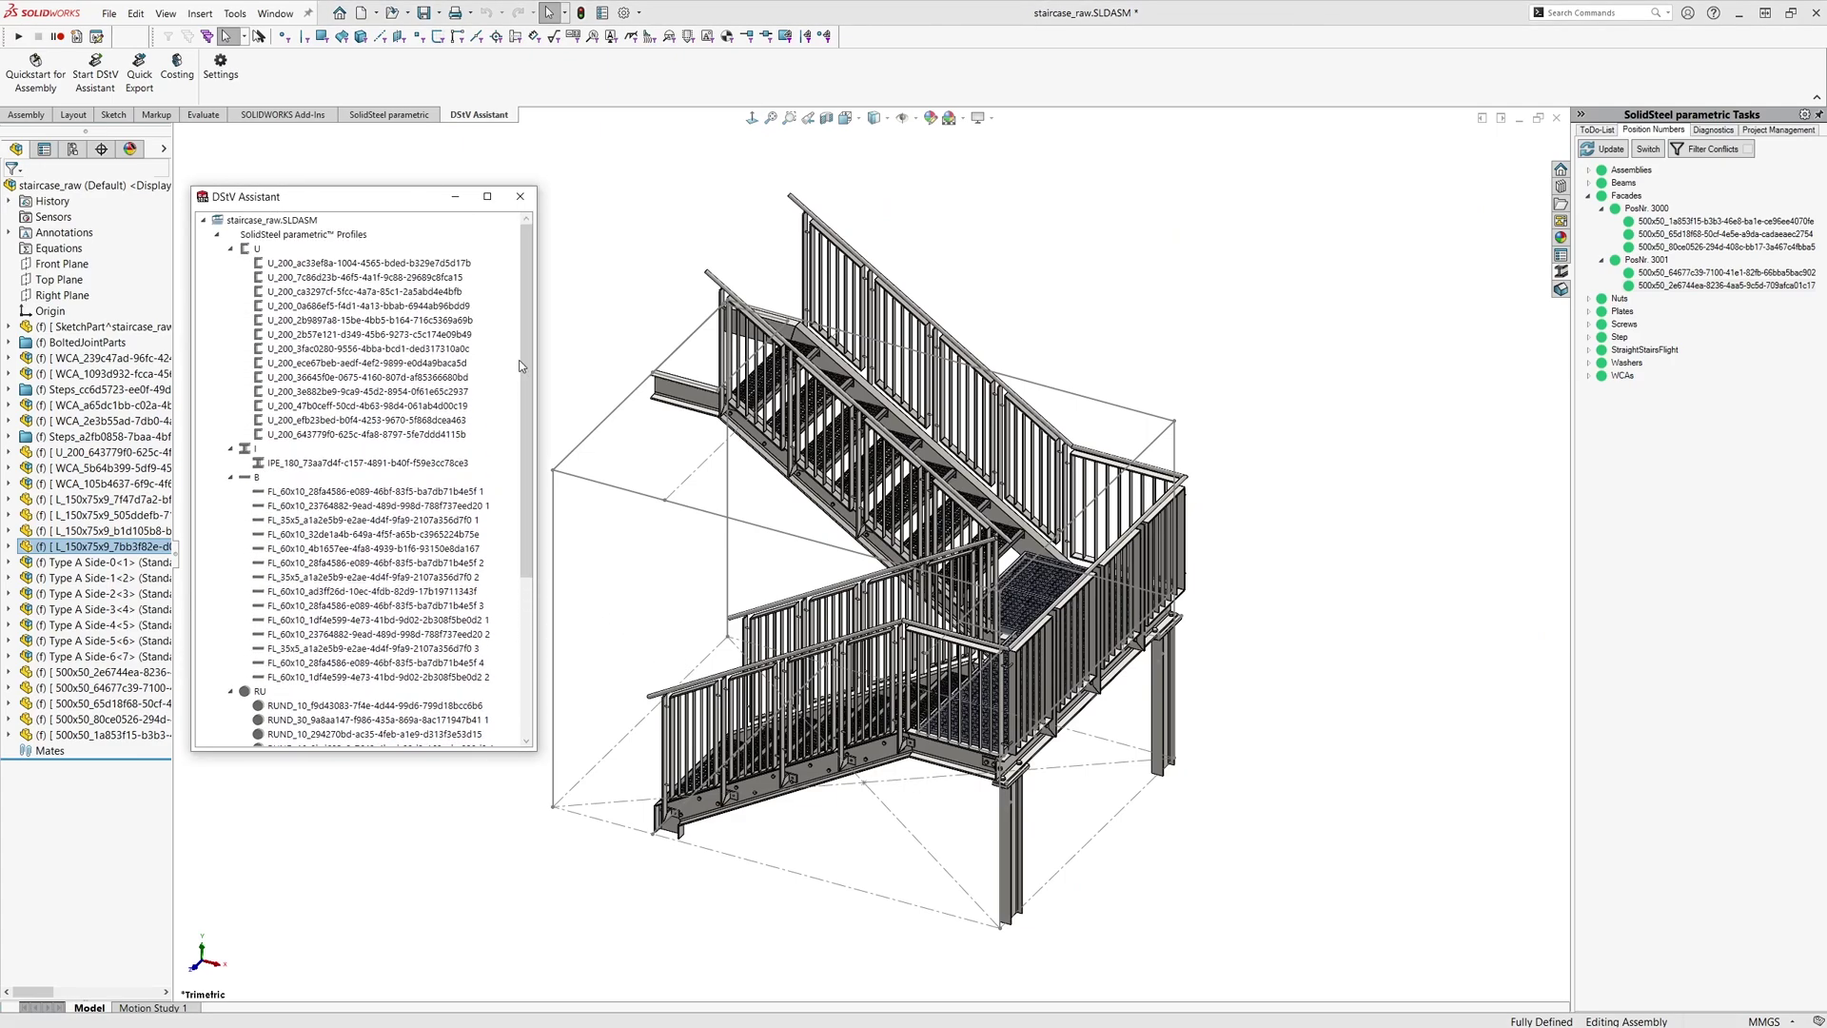
- Export All parts of staircase_raw.SLDASM as NC files with order number Staircase_NC and .nc extension
click(263, 221)
right_click(263, 221)
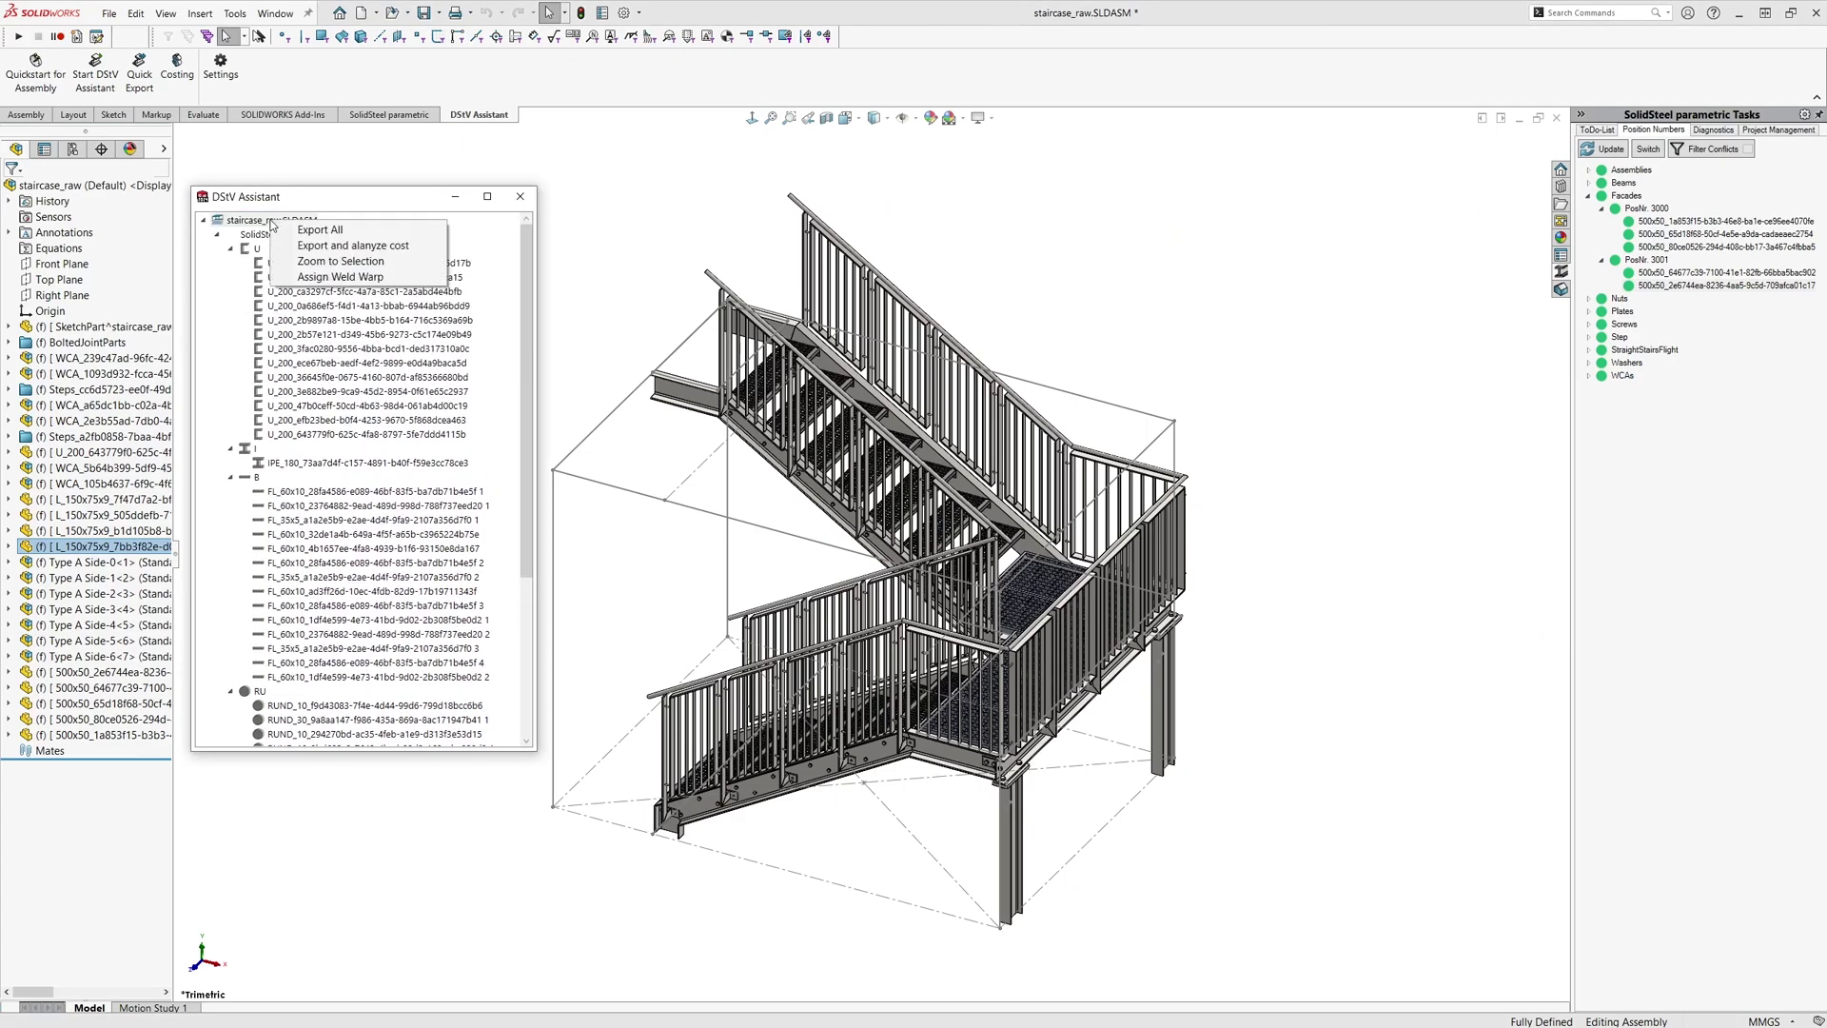
click(350, 234)
drag(340, 205, 364, 173)
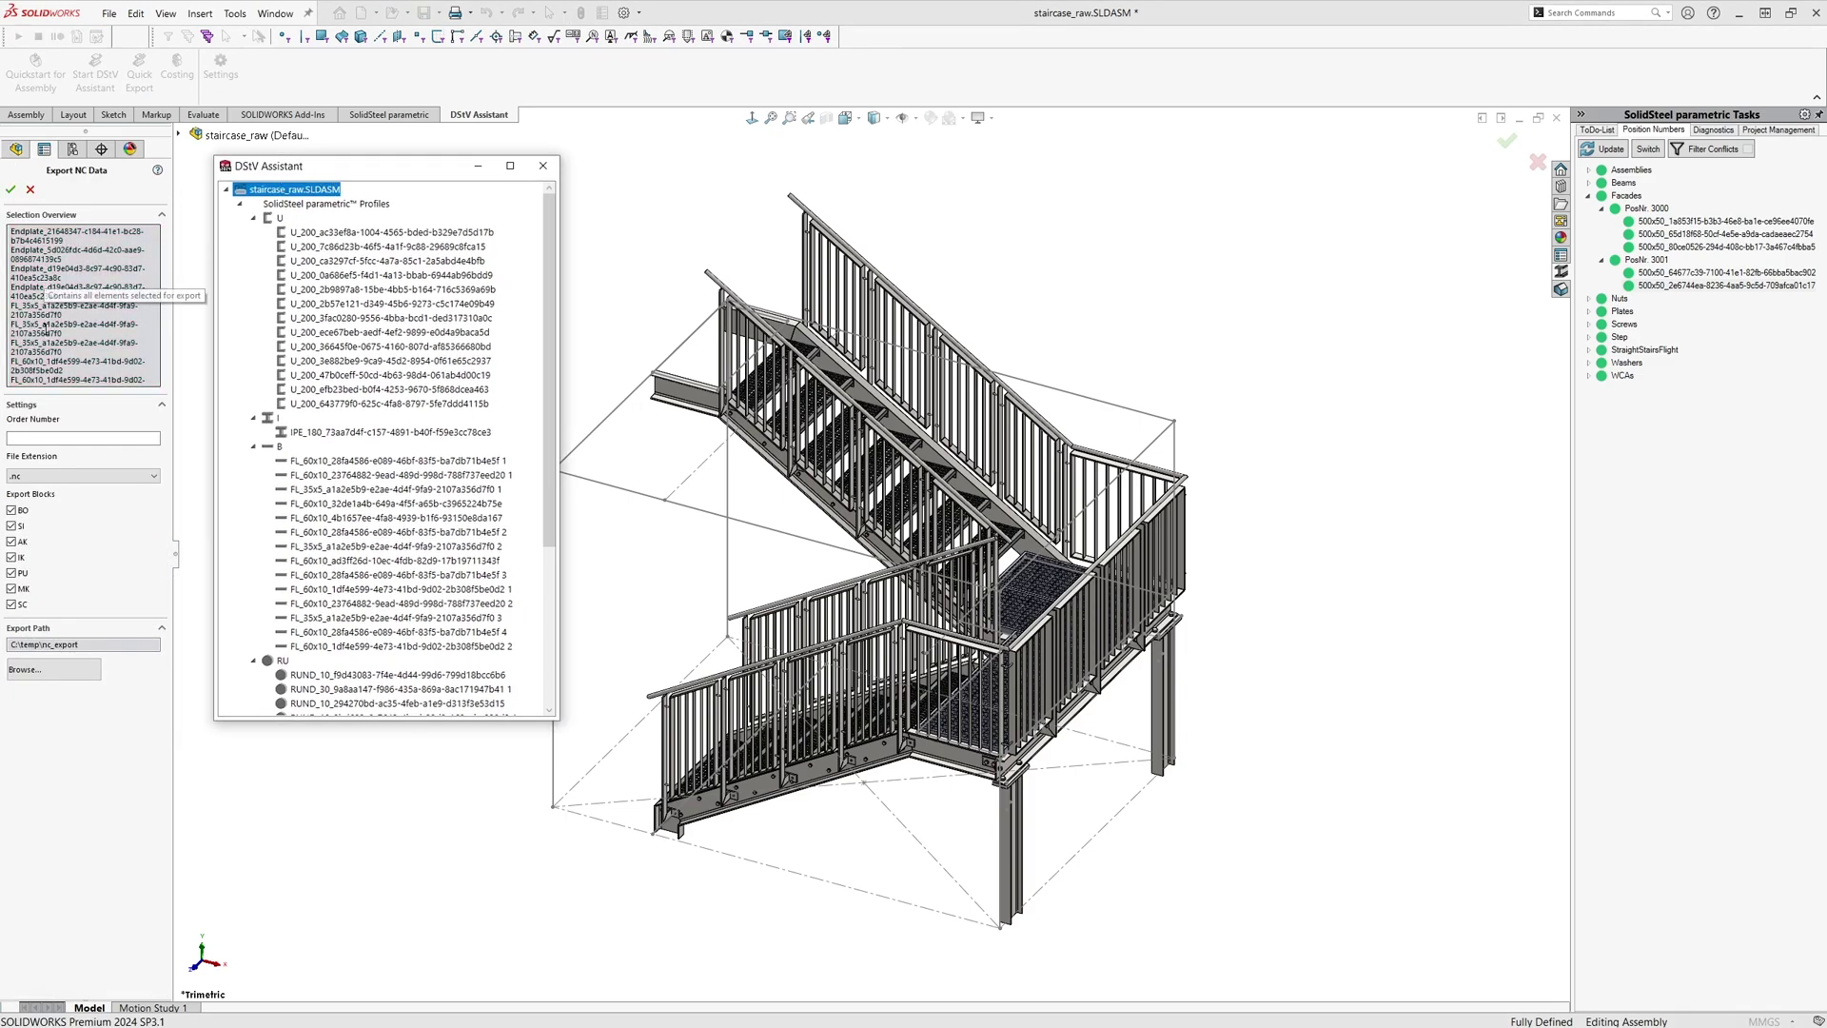
click(67, 437)
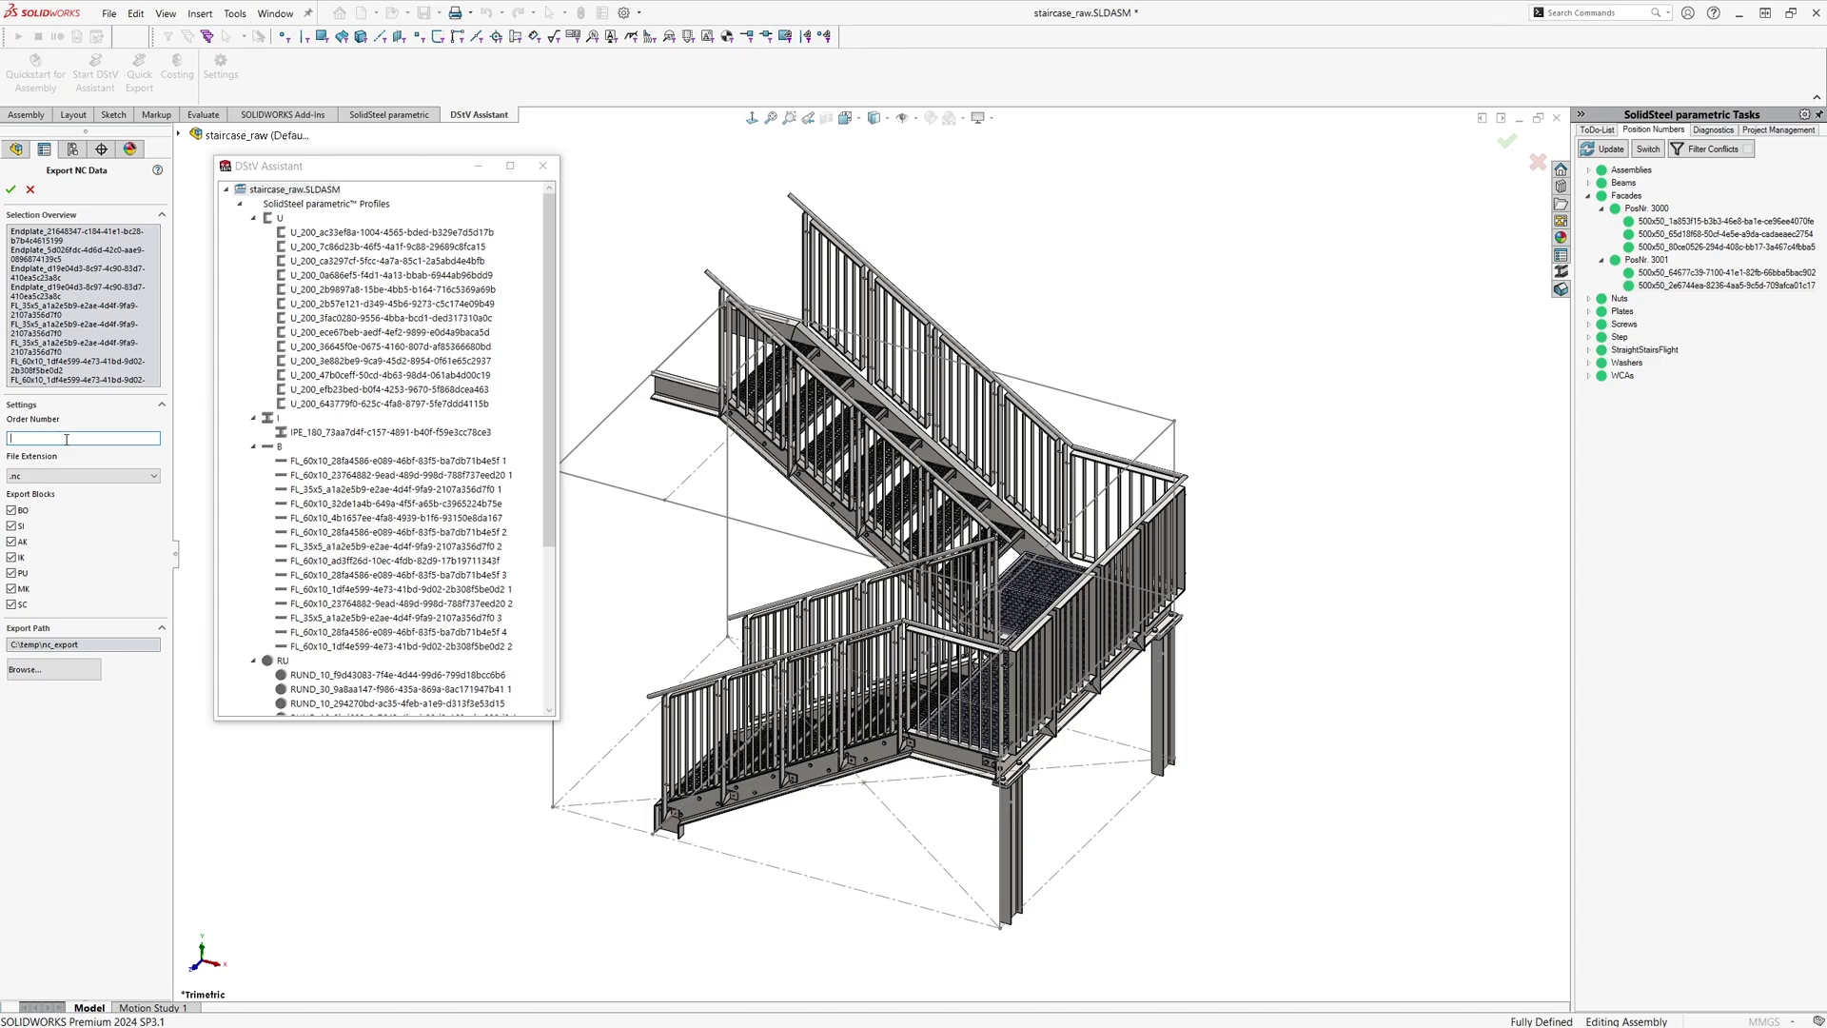
text(9aircase_NC)
click(110, 476)
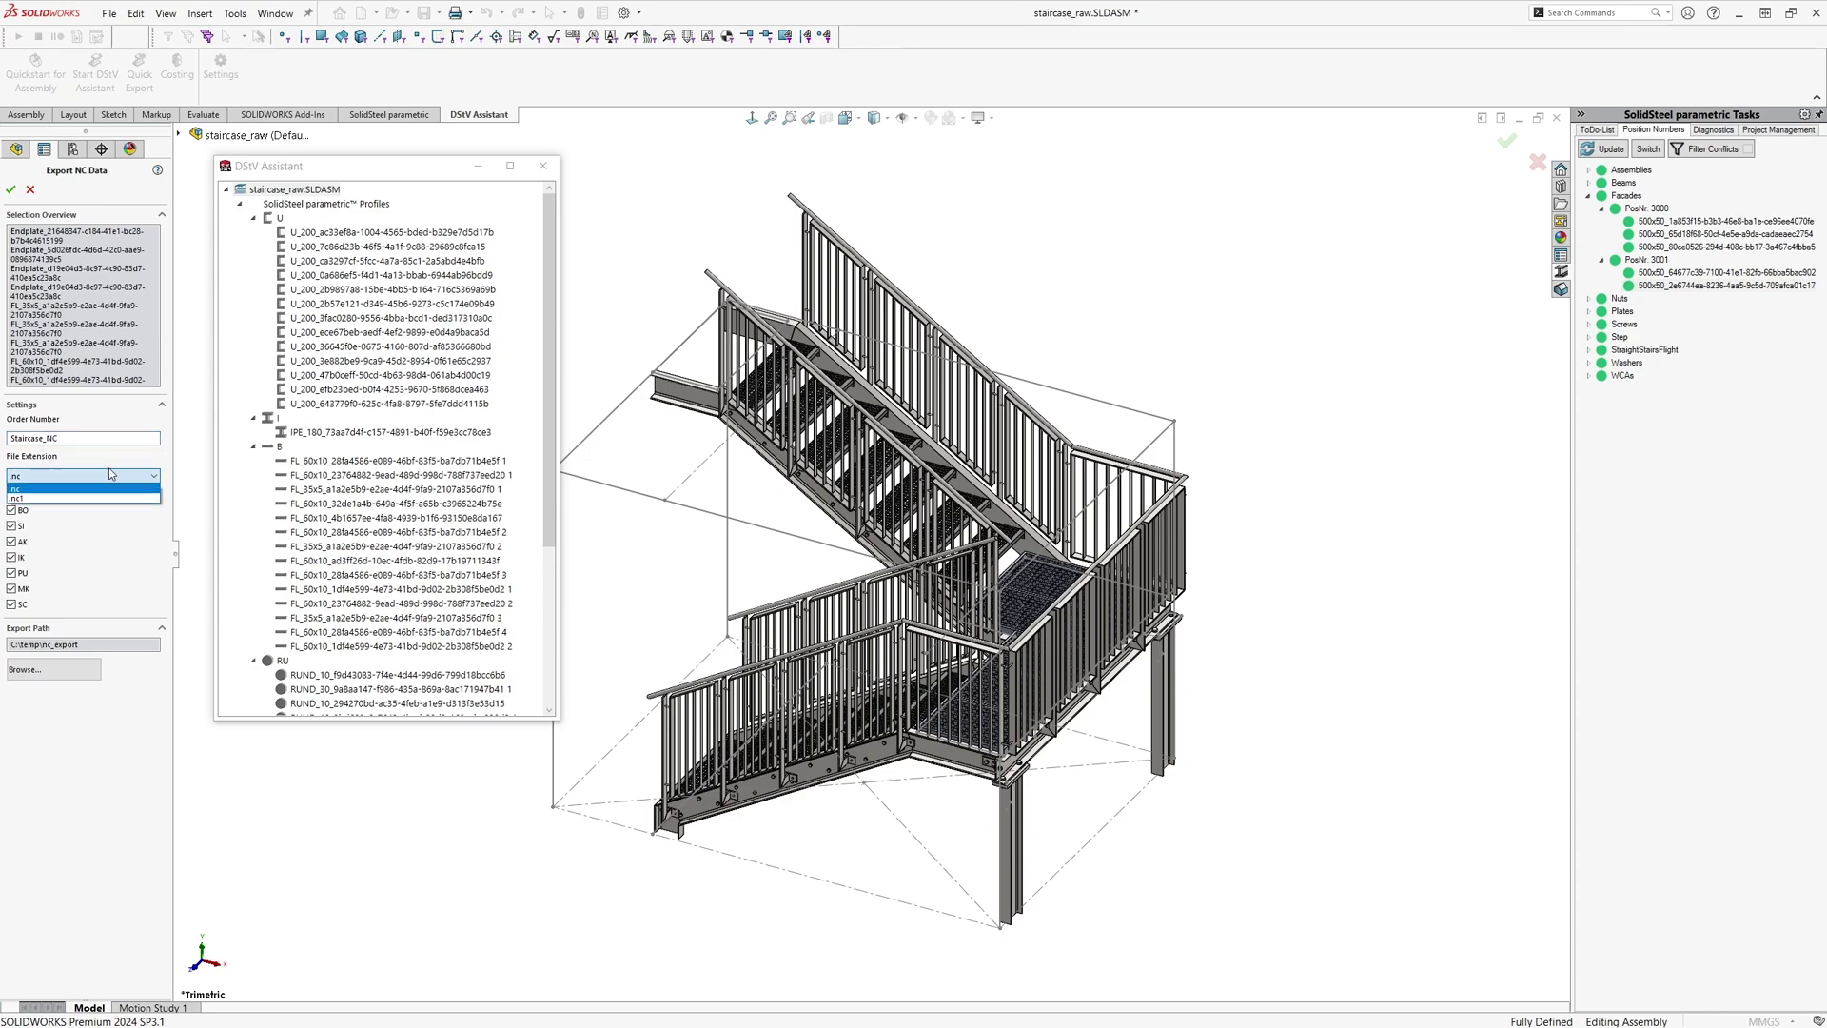
click(113, 487)
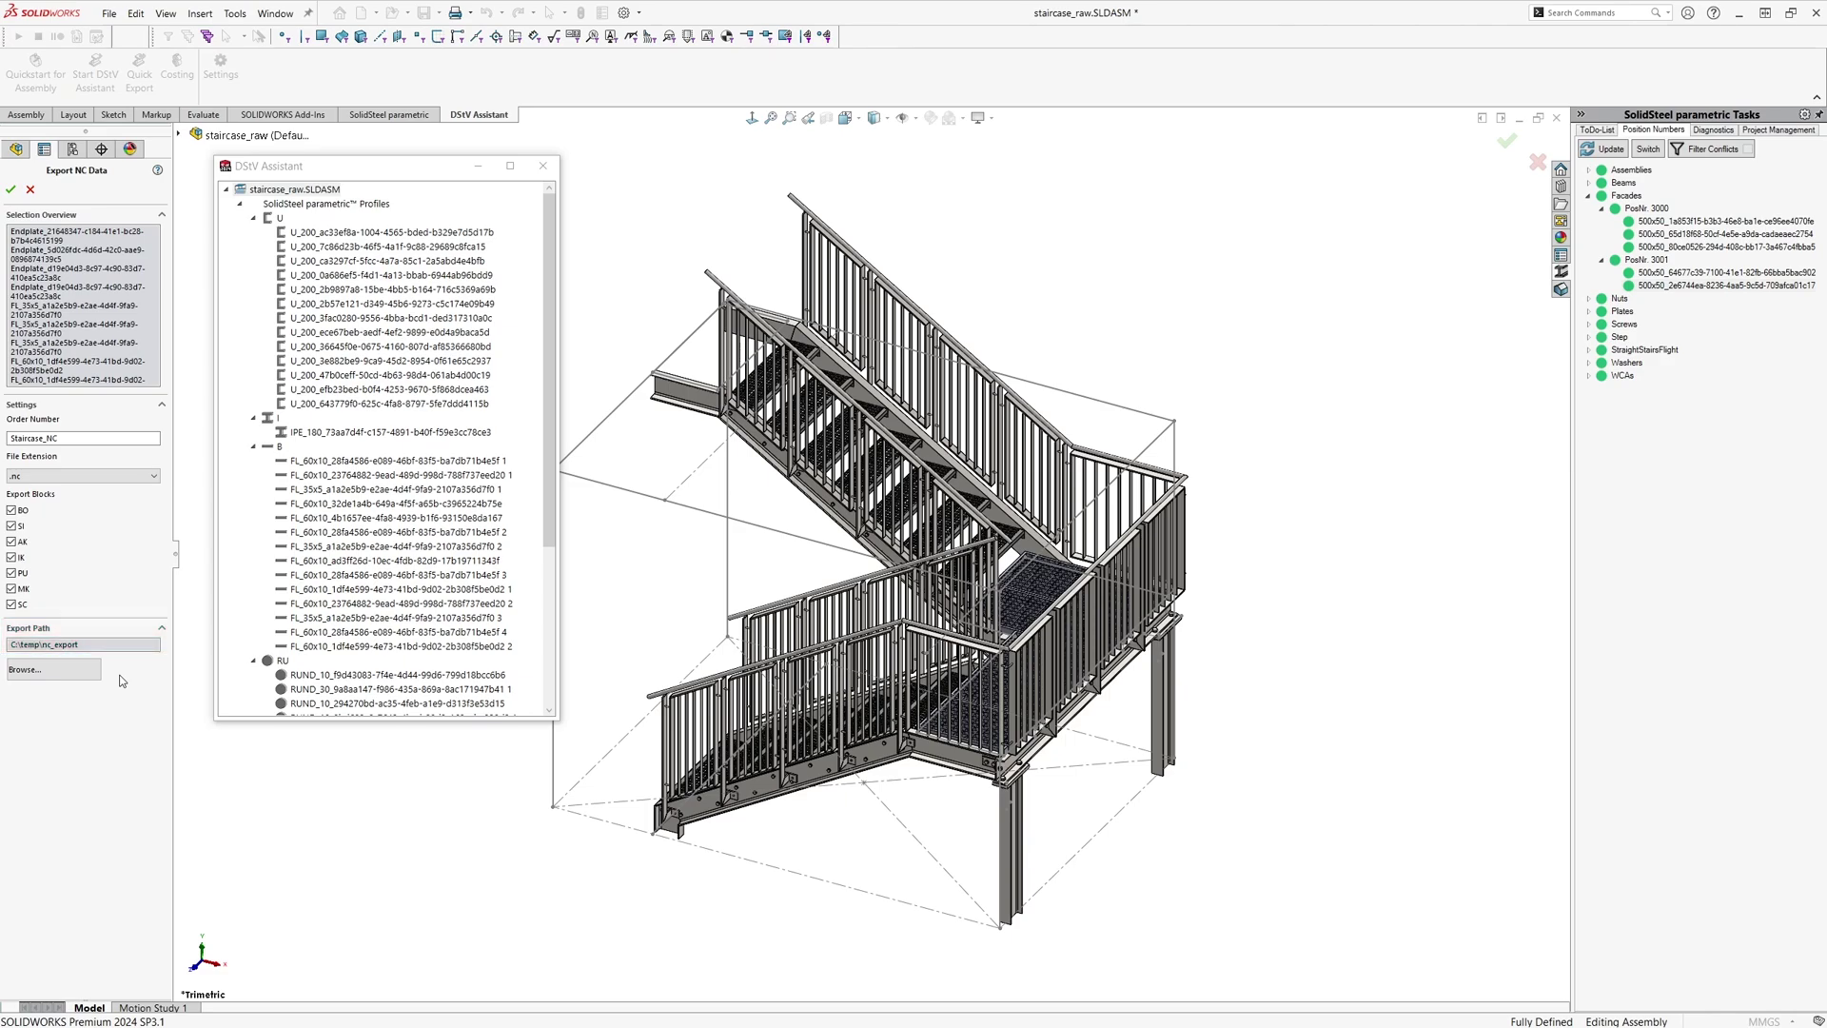
click(12, 189)
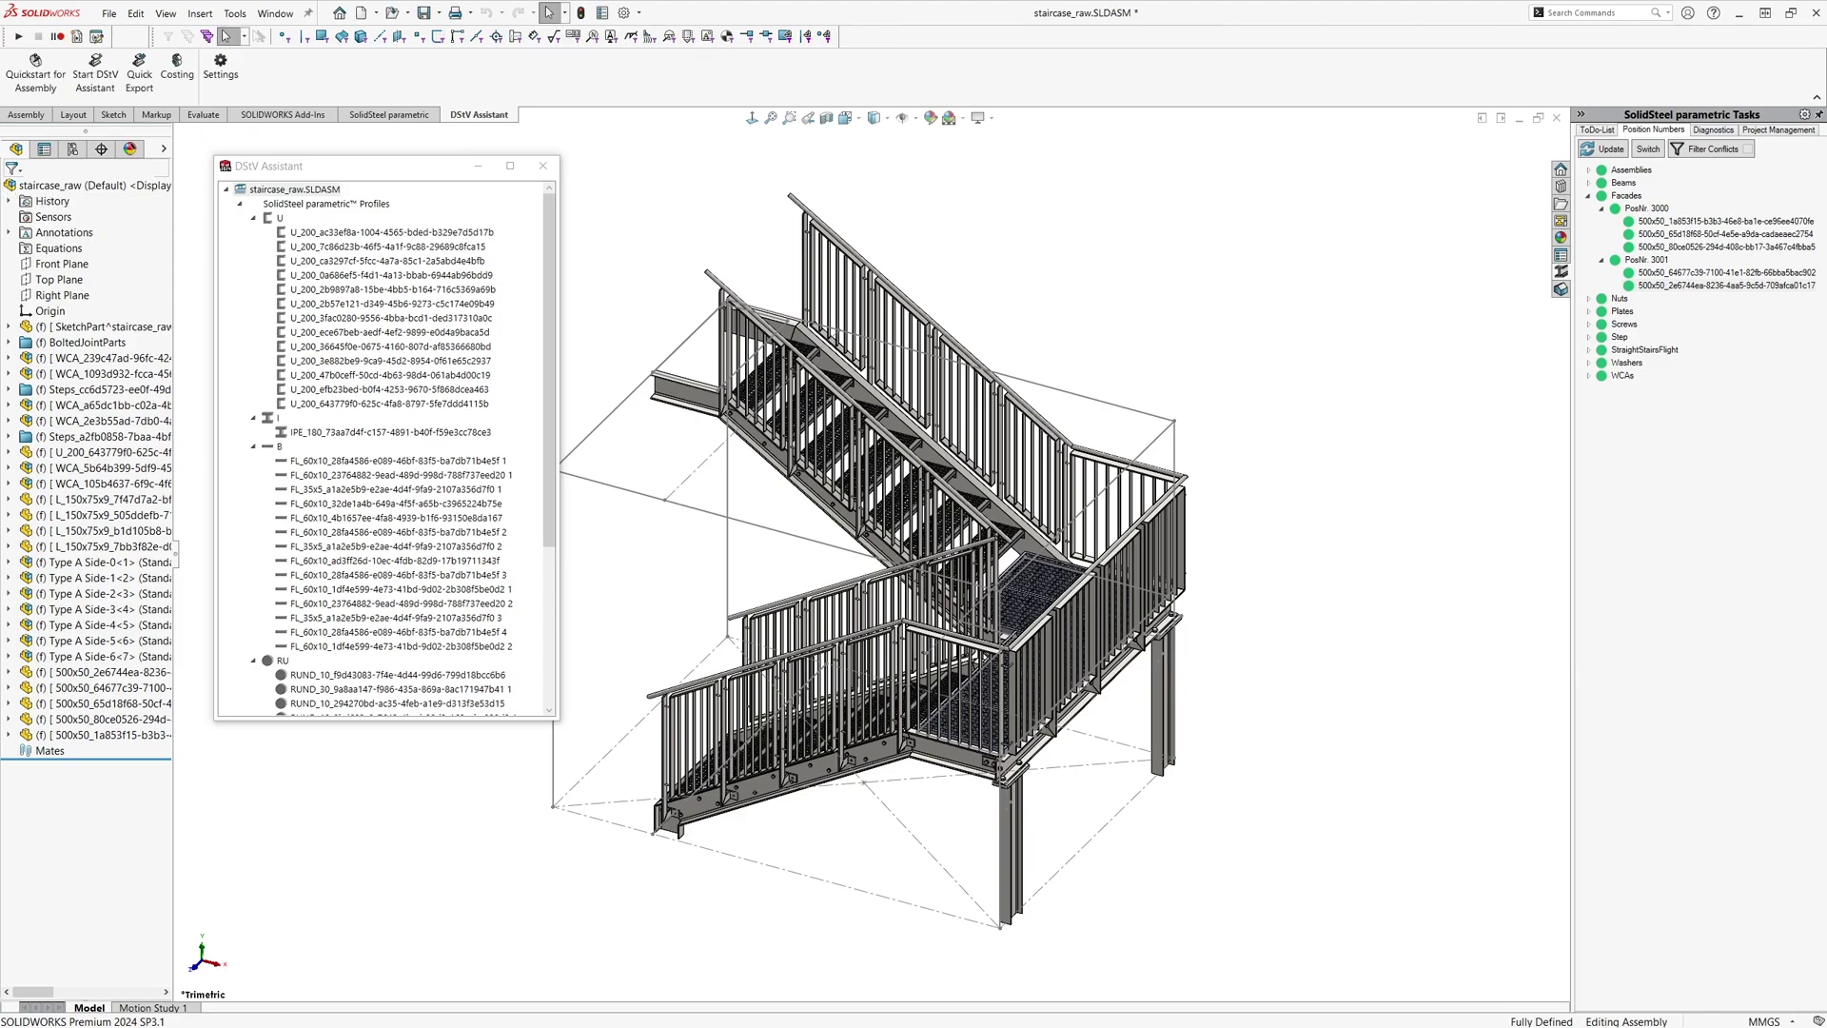
- Open a U_200 NC file from nc_export > Staircase_NC's NcExport folder in ProCAM Lite
key(alt+Tab)
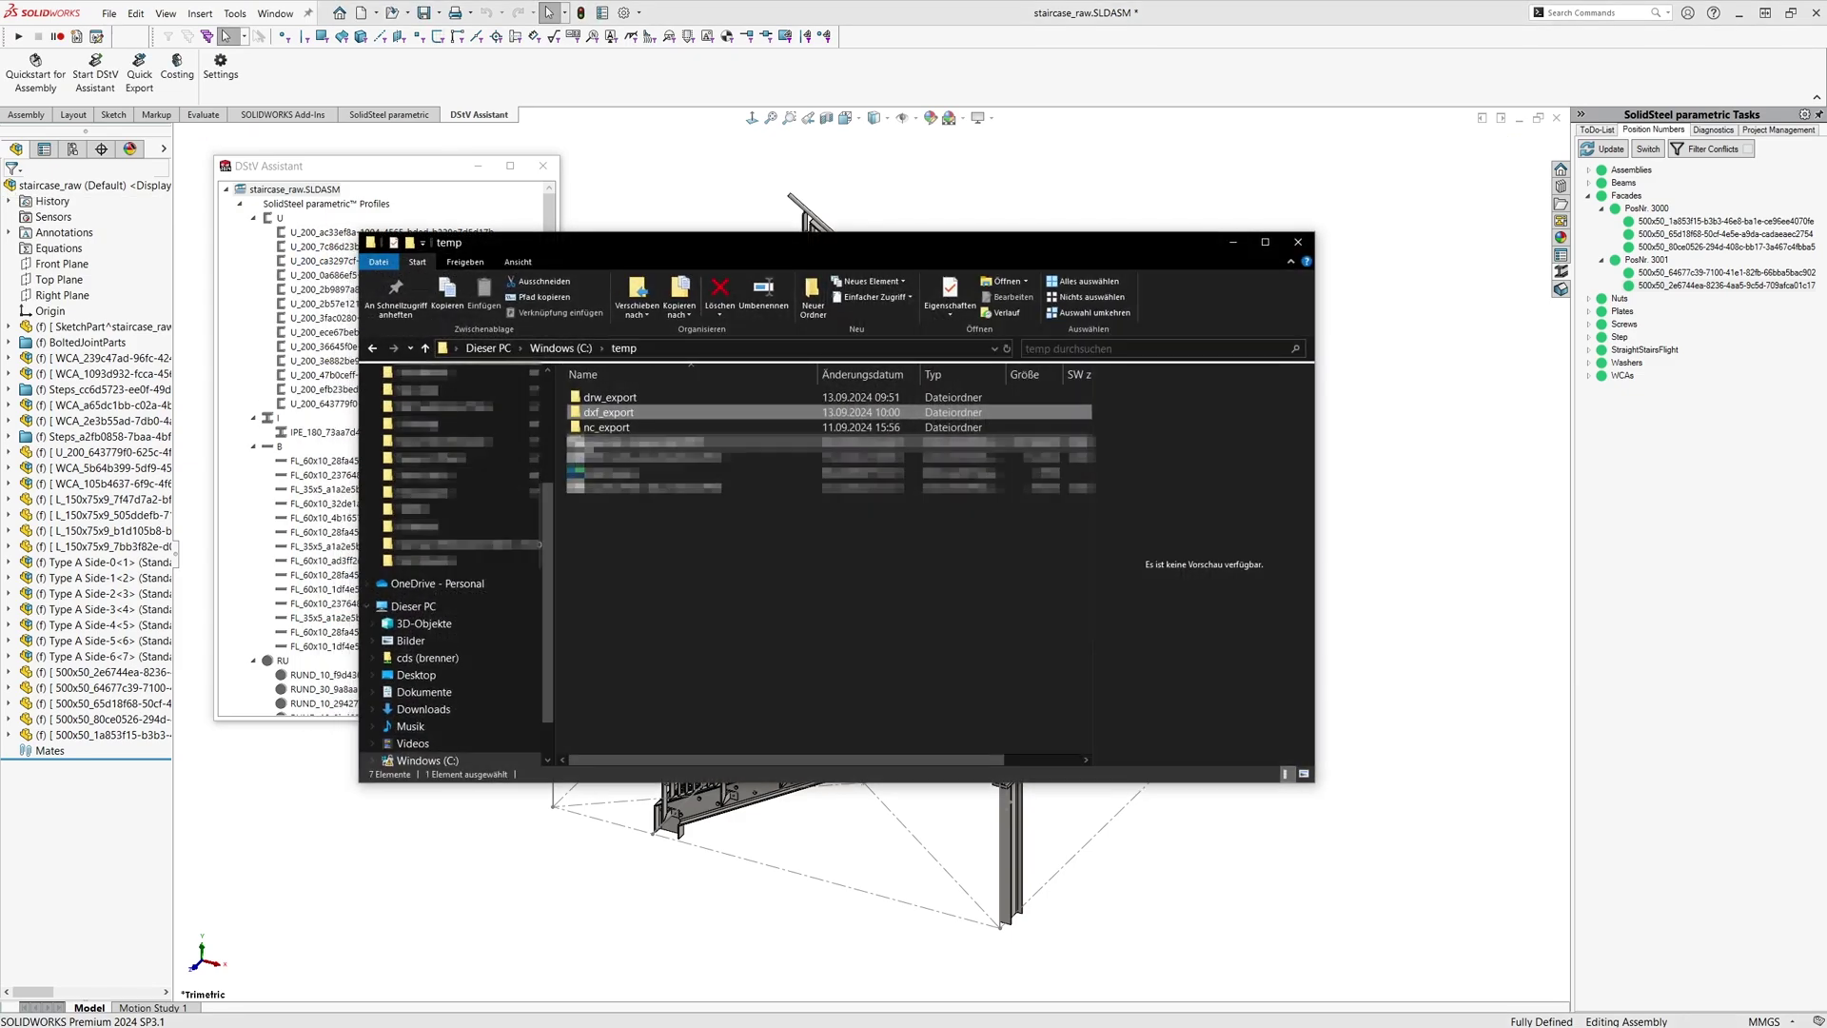
double_click(605, 426)
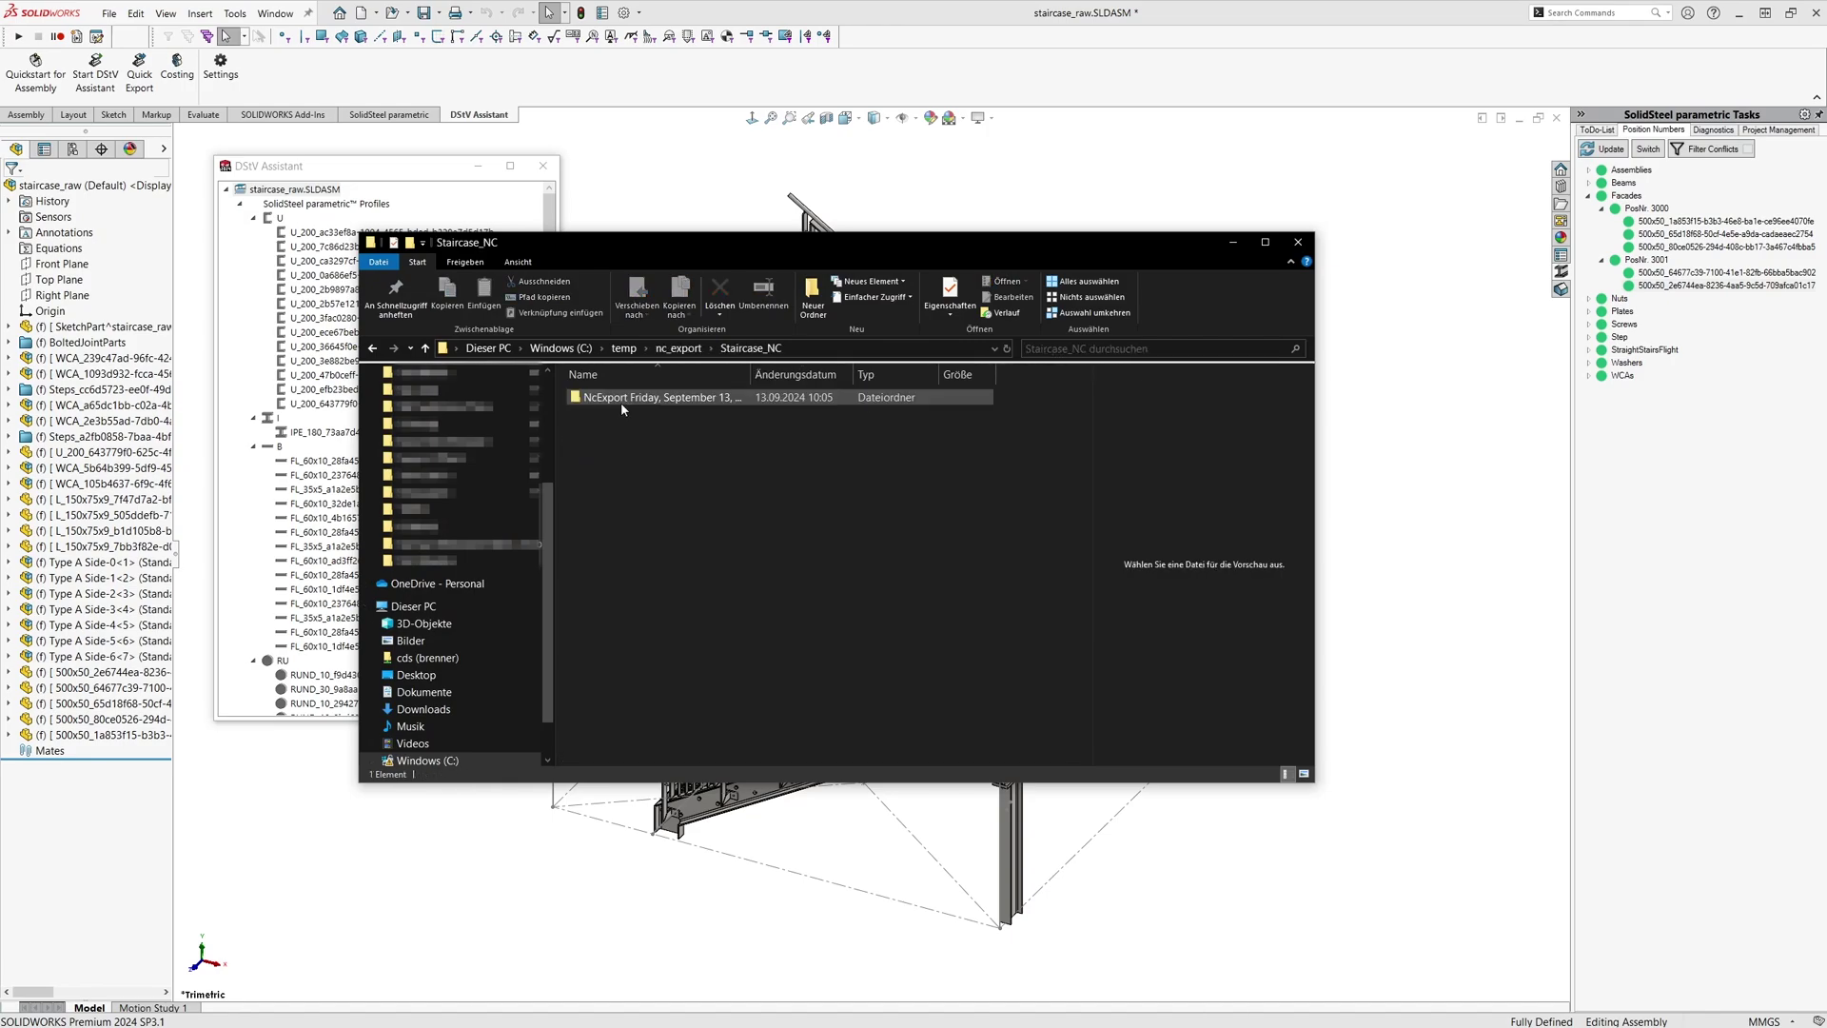
double_click(614, 397)
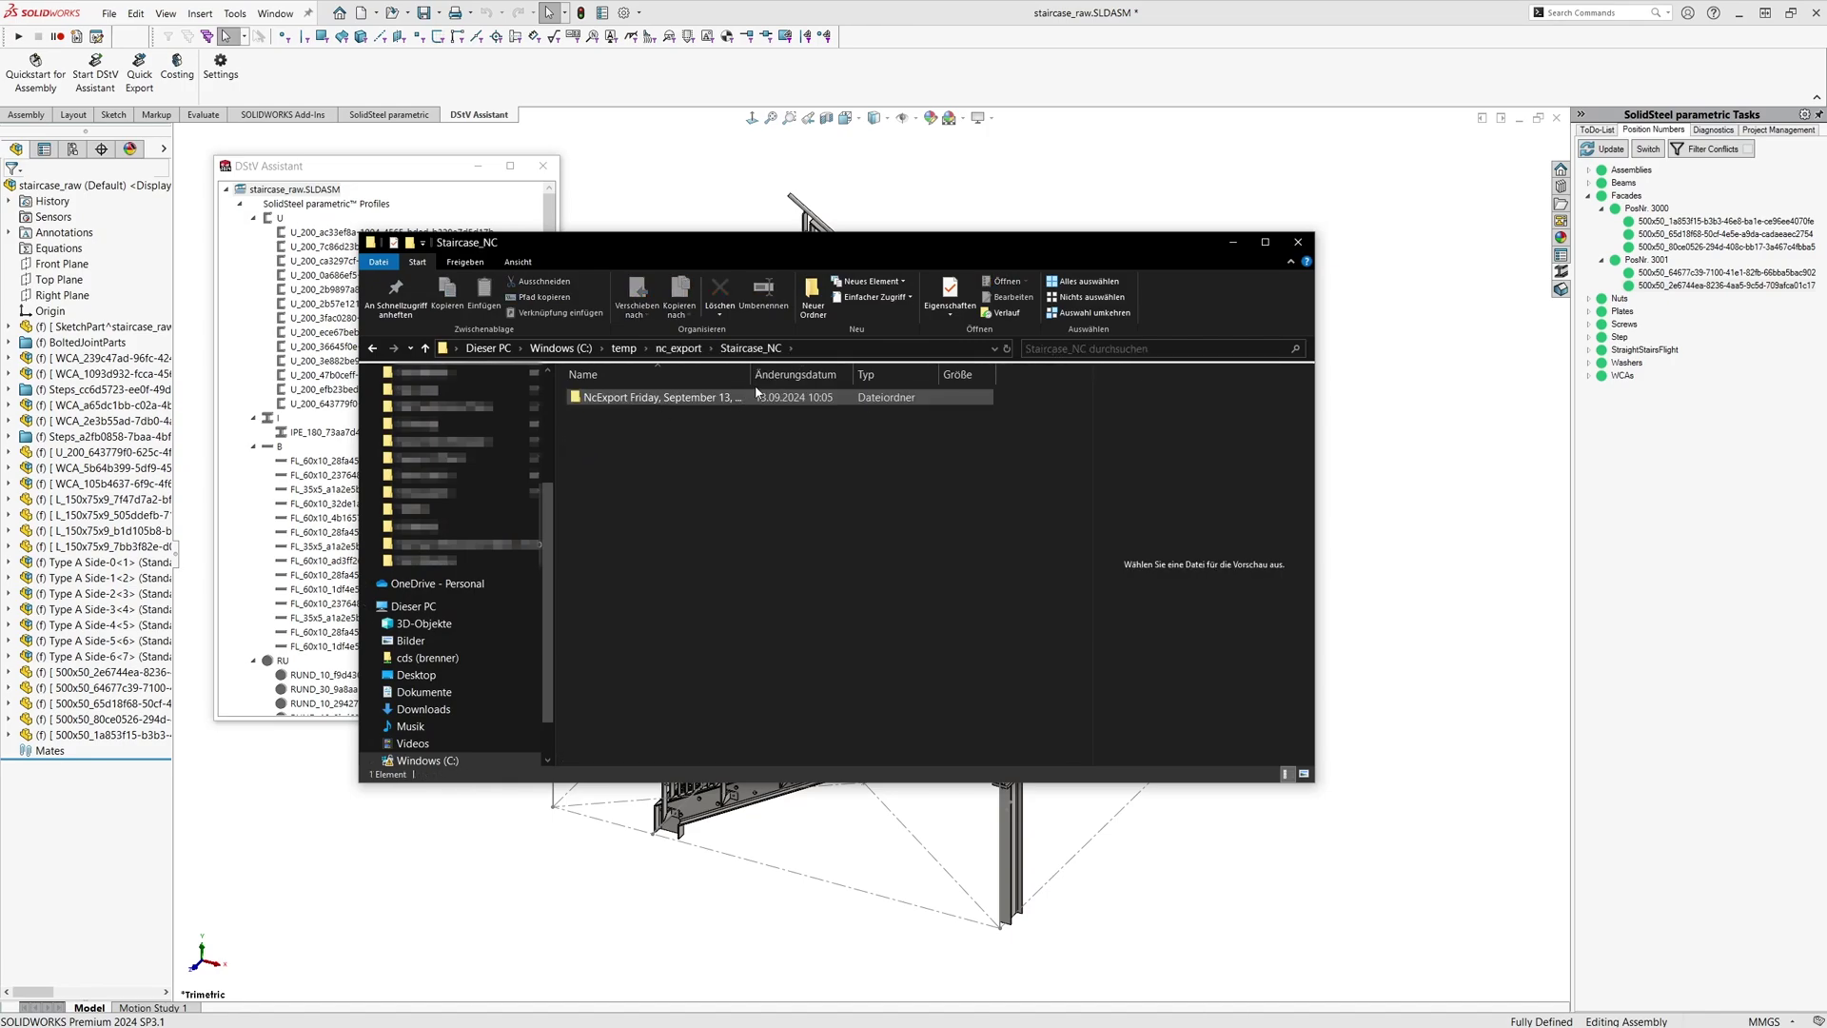
double_click(795, 413)
drag(1084, 402, 1106, 596)
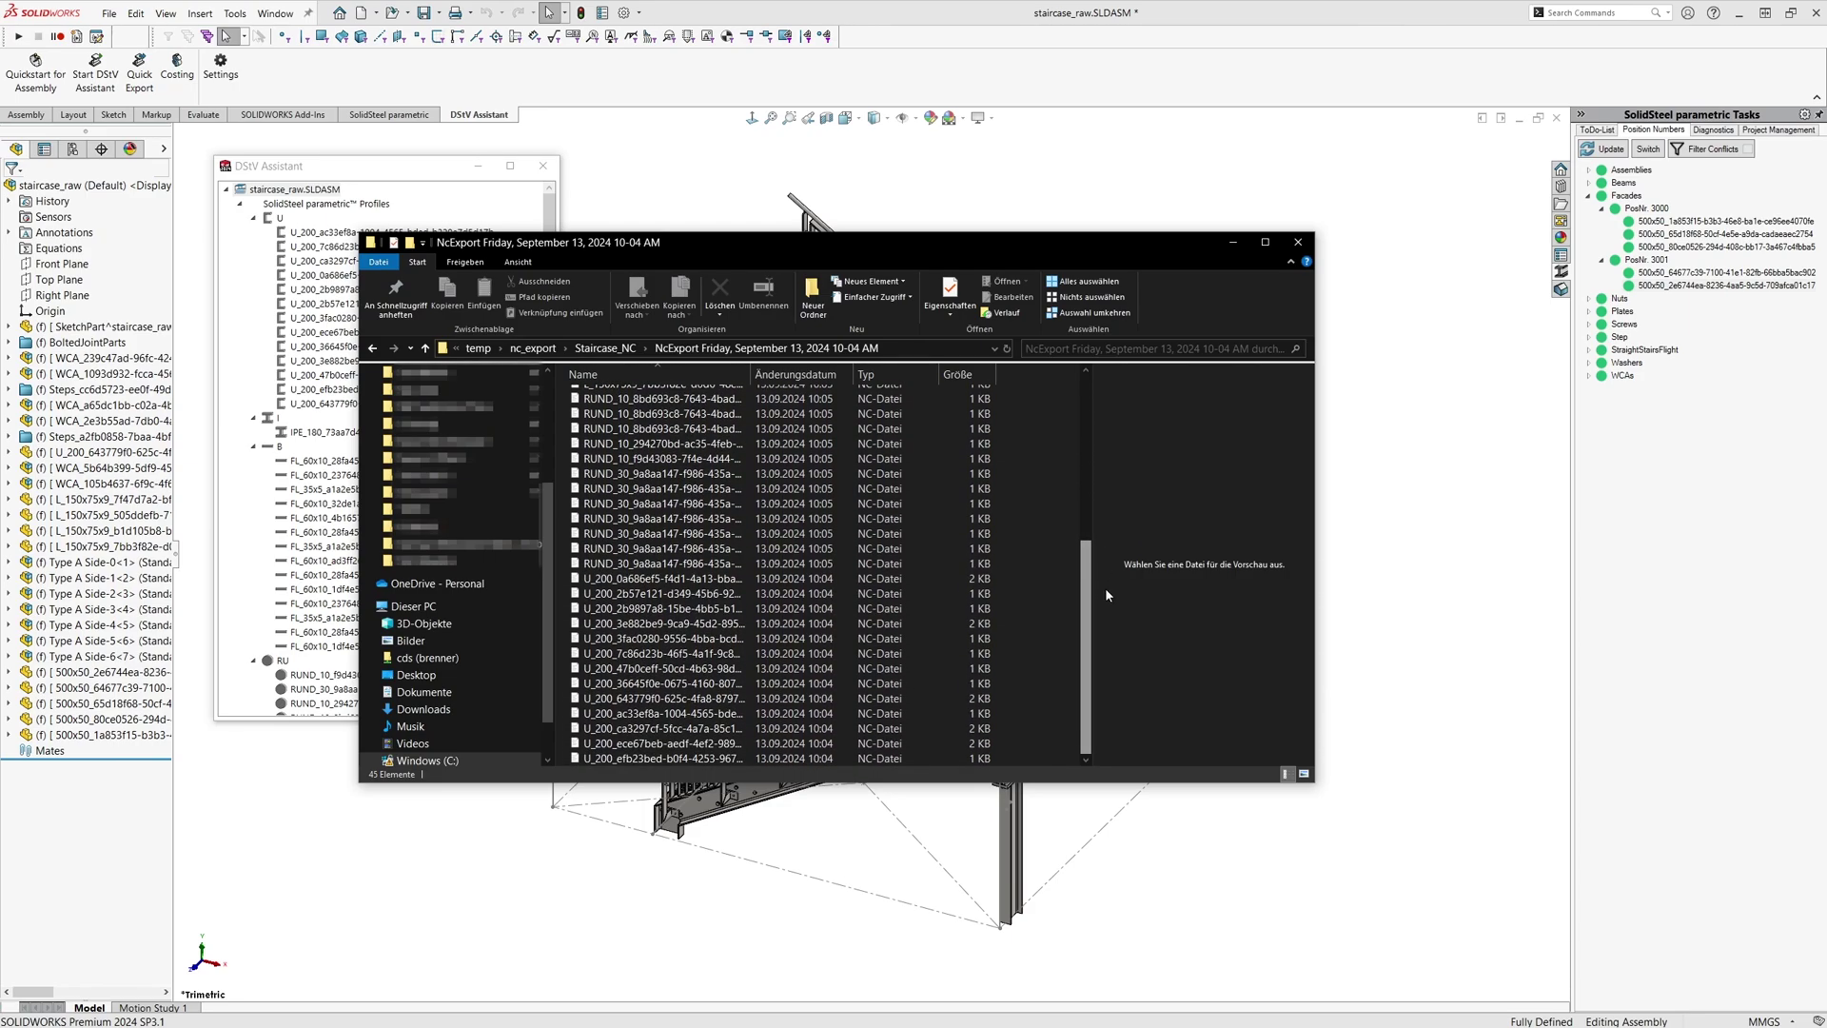
right_click(746, 609)
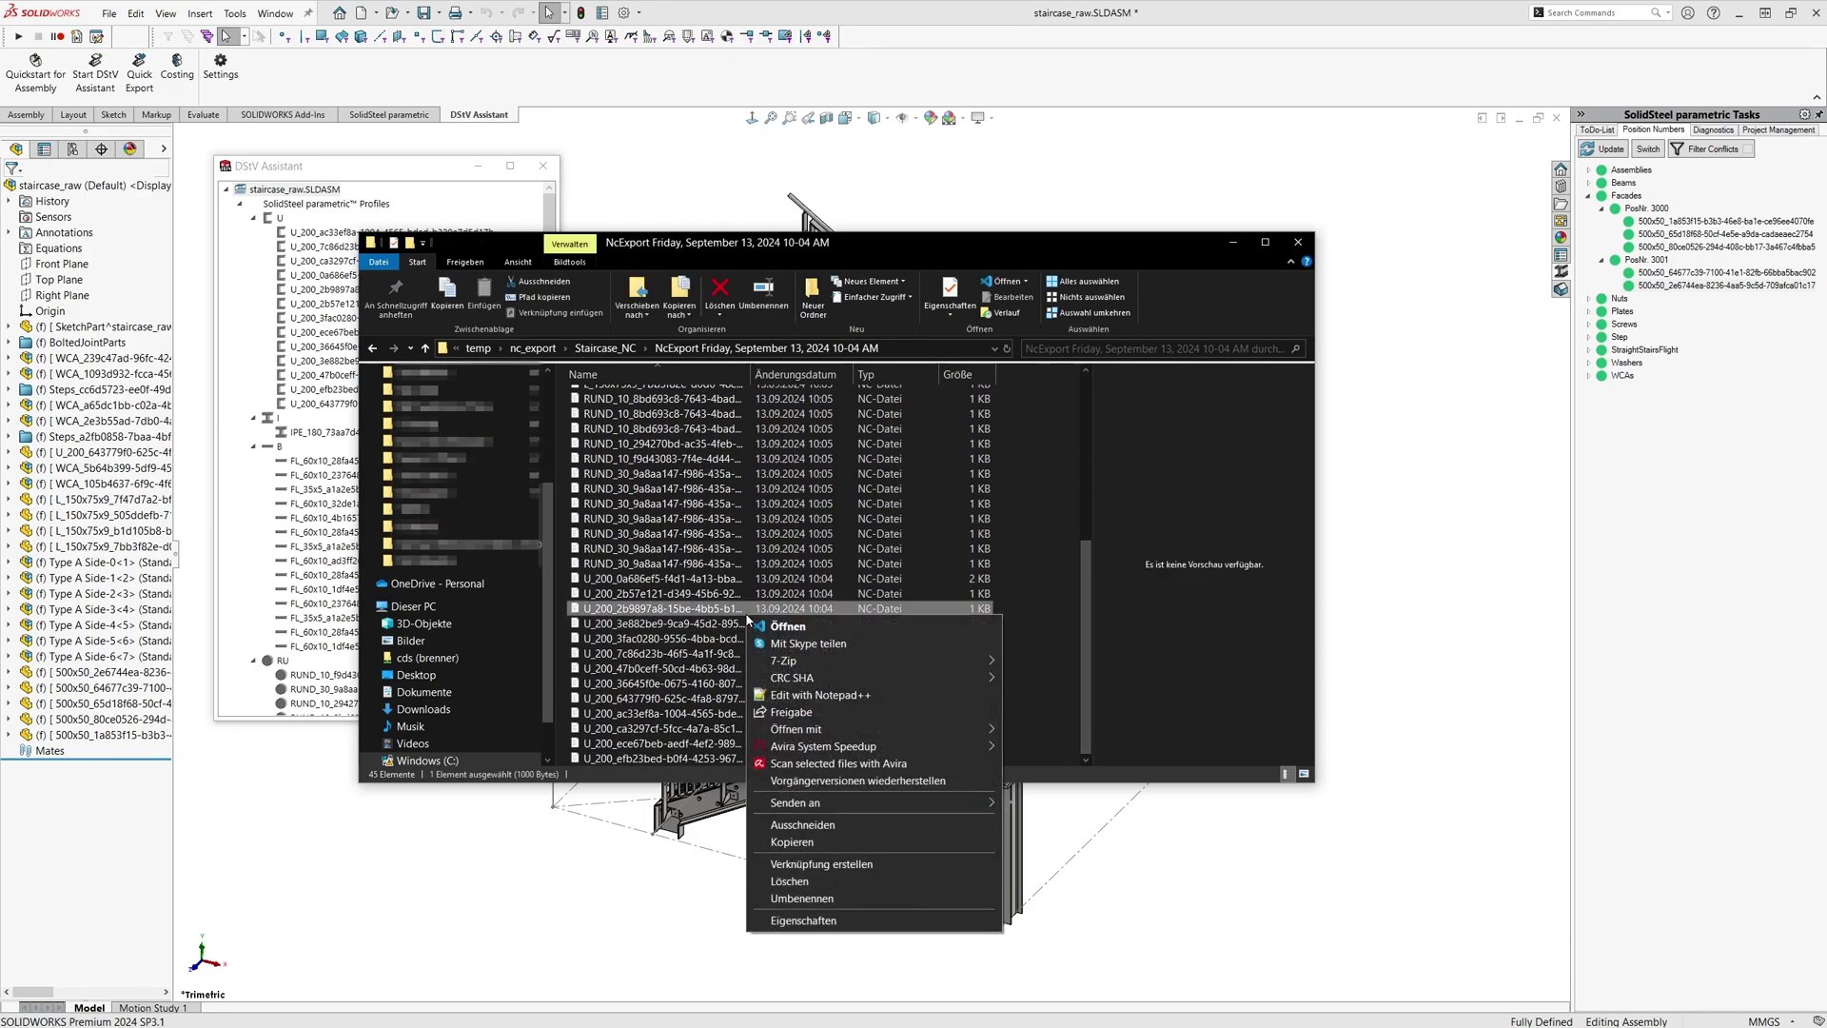
mouse_move(796, 728)
click(1089, 751)
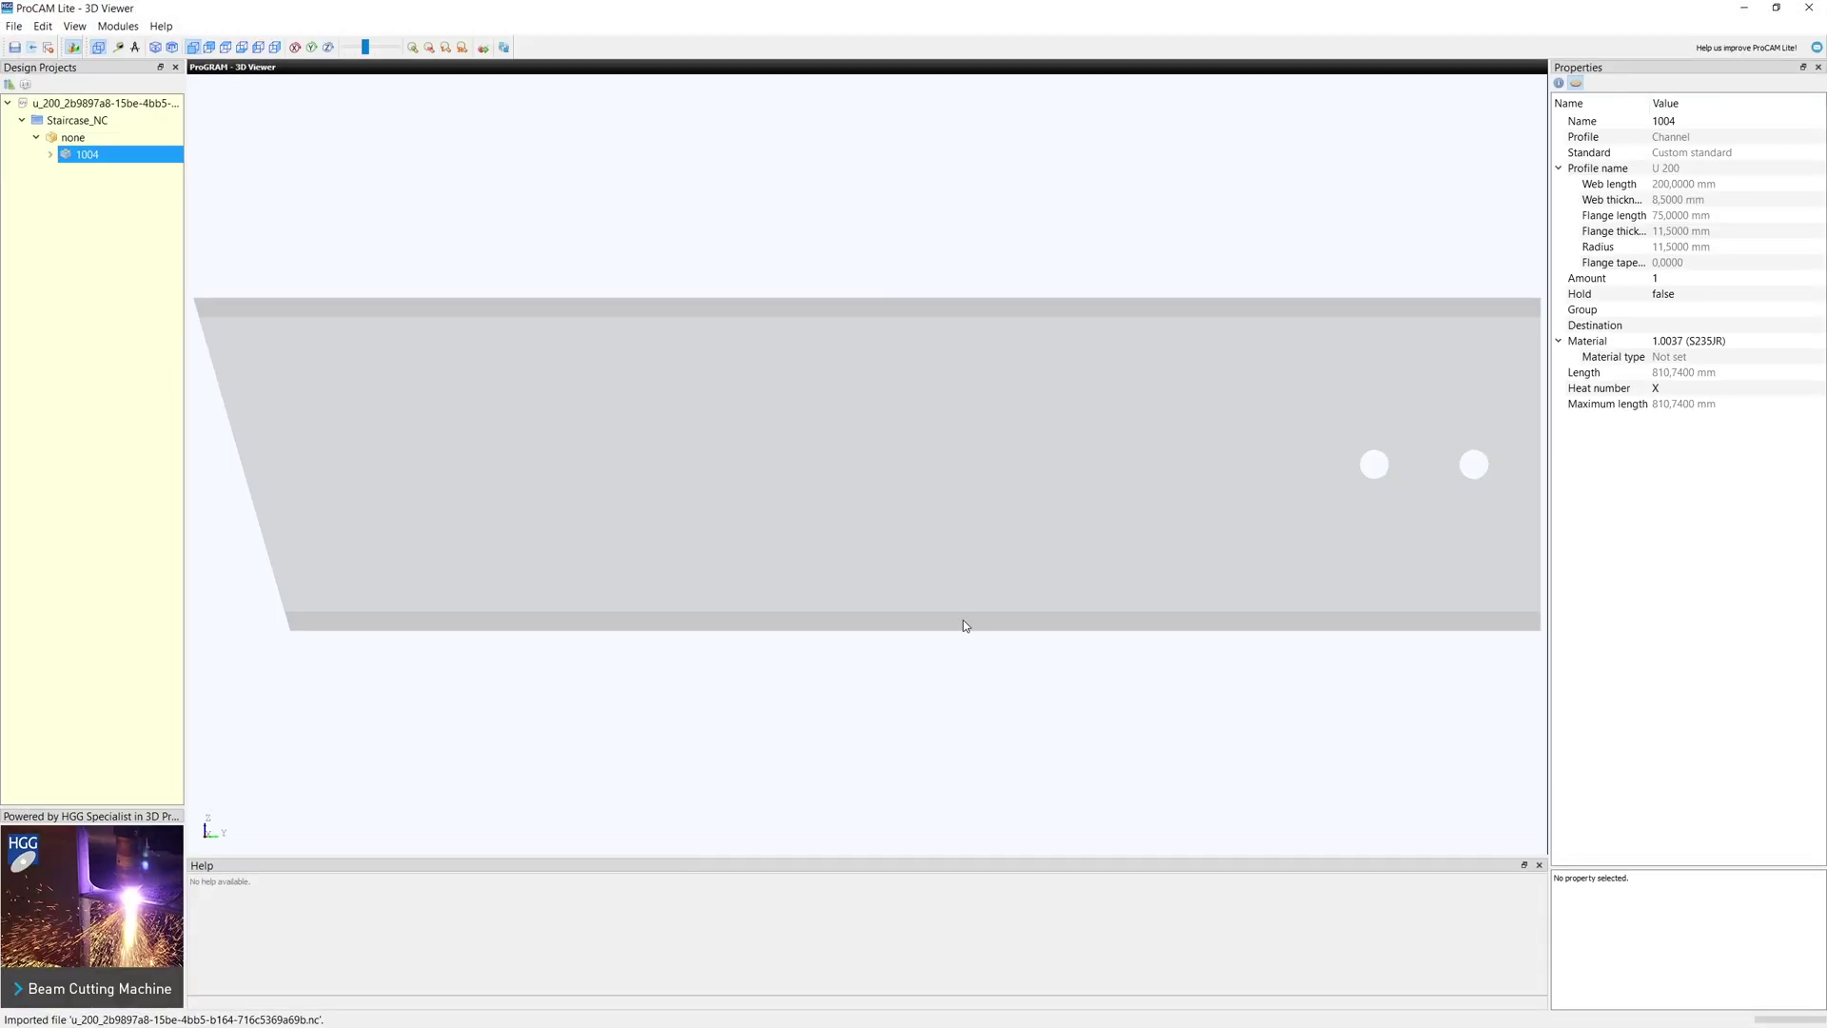
scroll(963, 620, up, 3)
scroll(964, 620, down, 4)
- Orbit the U 200 channel into a 3D perspective, then close ProCAM Lite
mouse_move(974, 598)
mouse_down()
mouse_move(717, 661)
mouse_move(719, 678)
mouse_move(826, 585)
mouse_up()
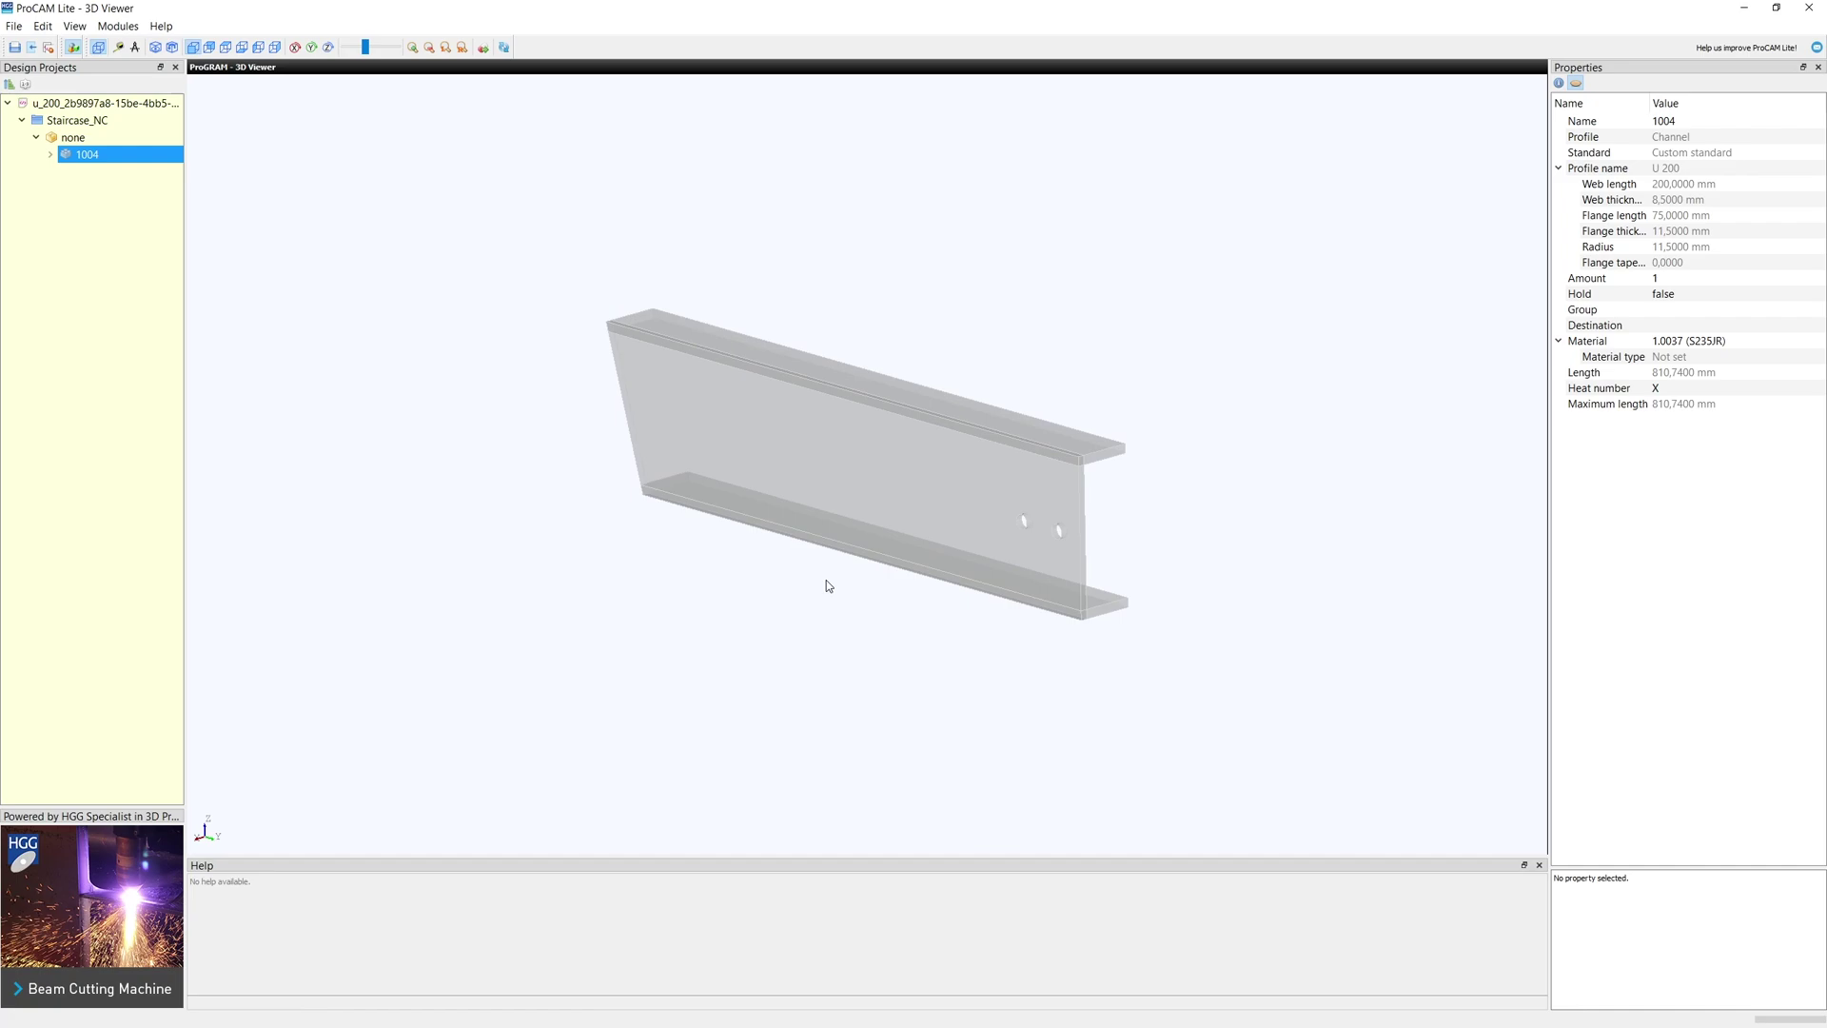
click(1808, 8)
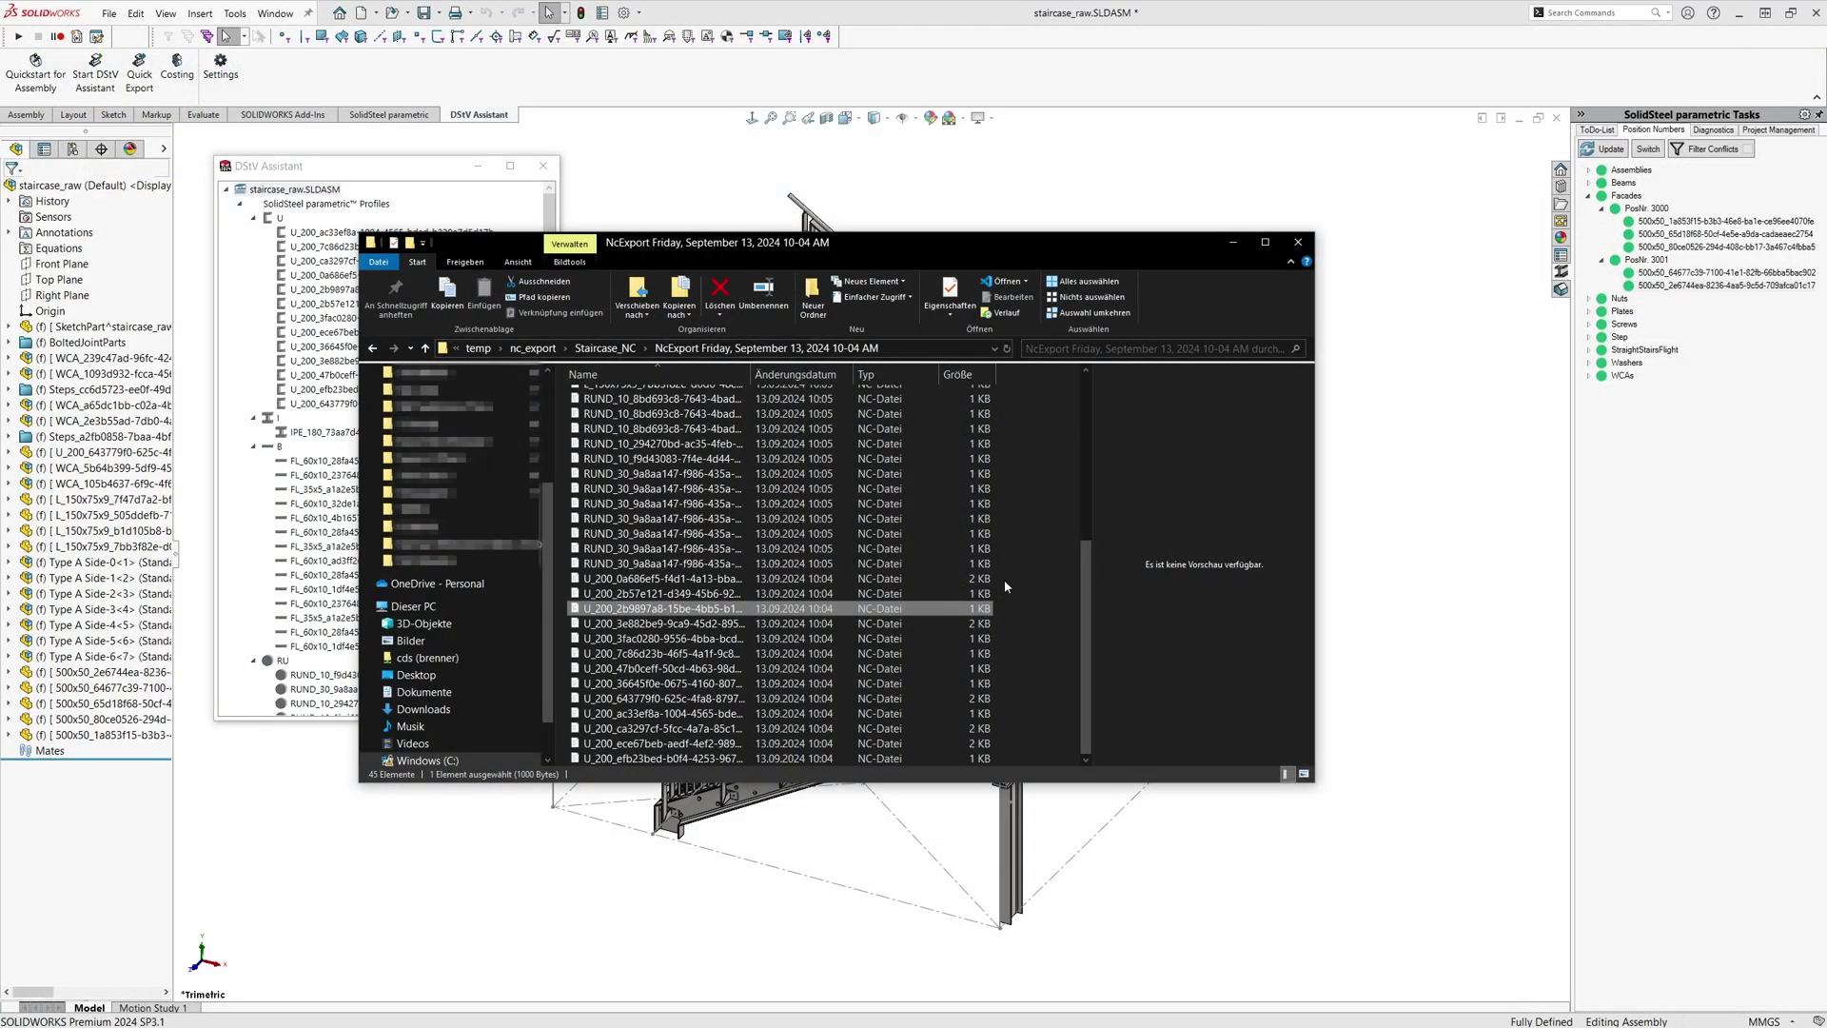
- Open the U_200 channel NC file and check part number 1012, grade 1.0037 and profile size 200
double_click(983, 610)
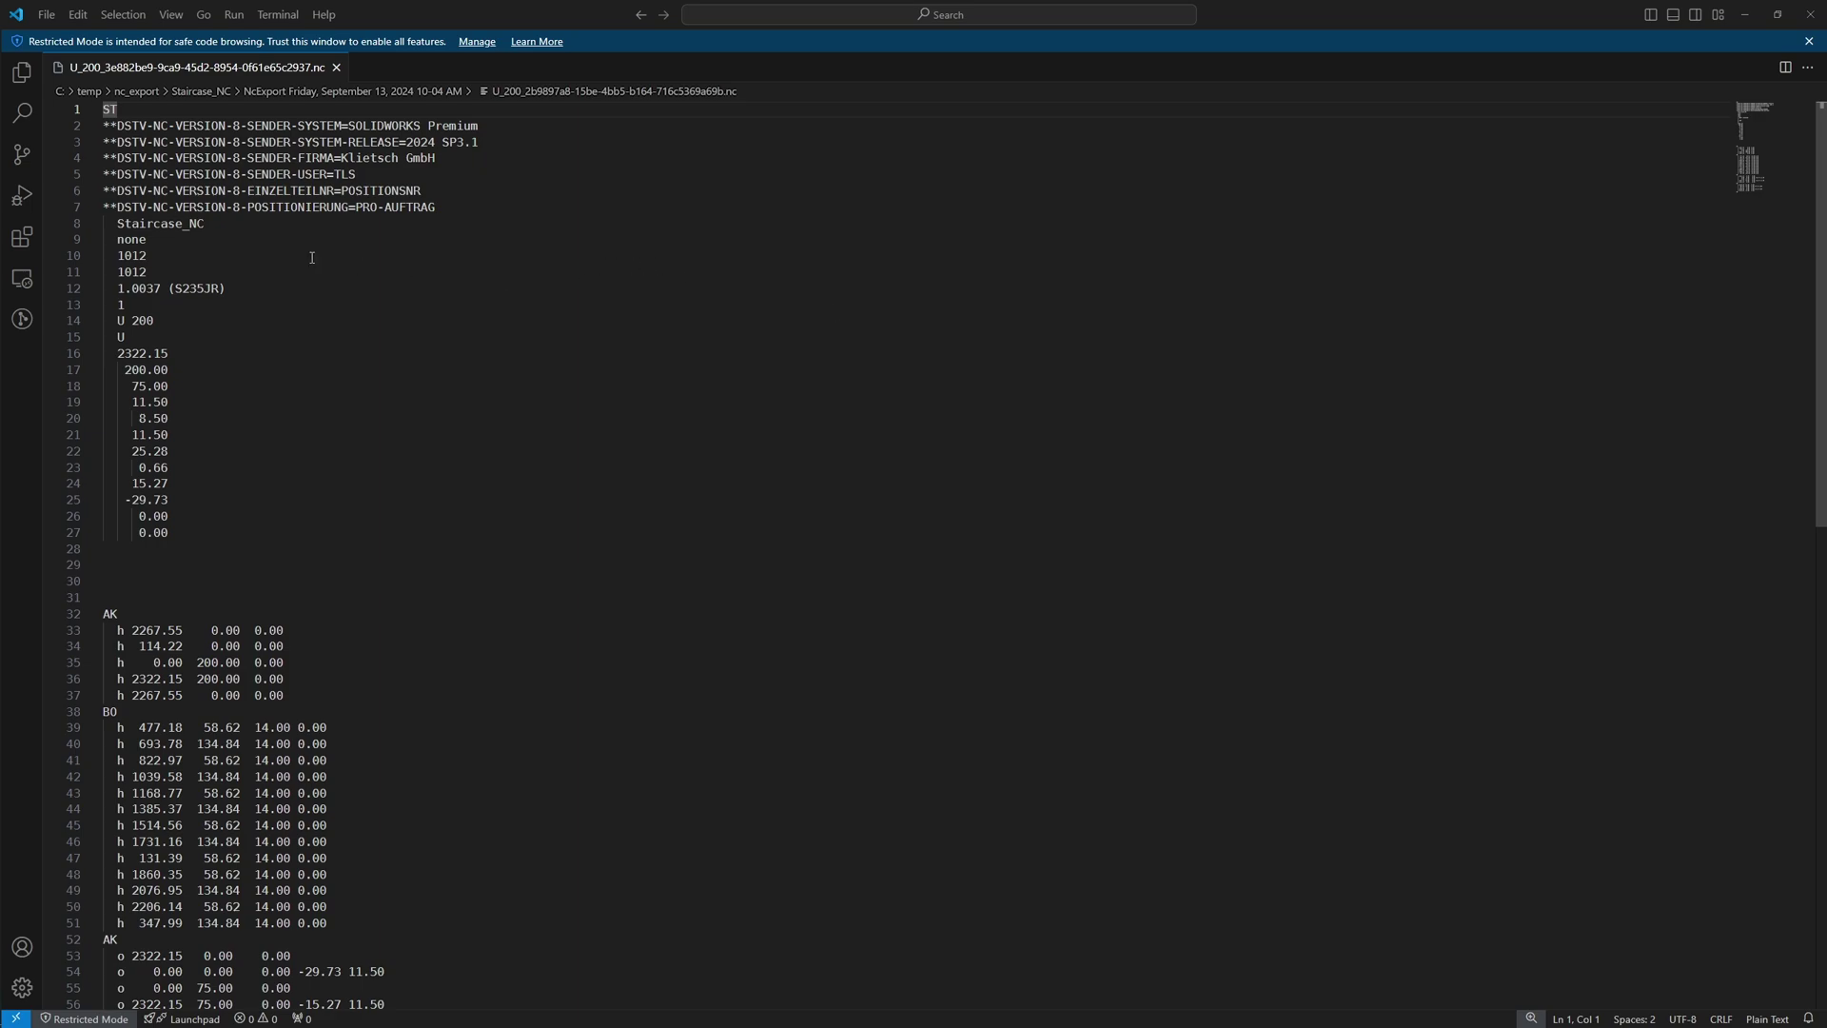
double_click(160, 225)
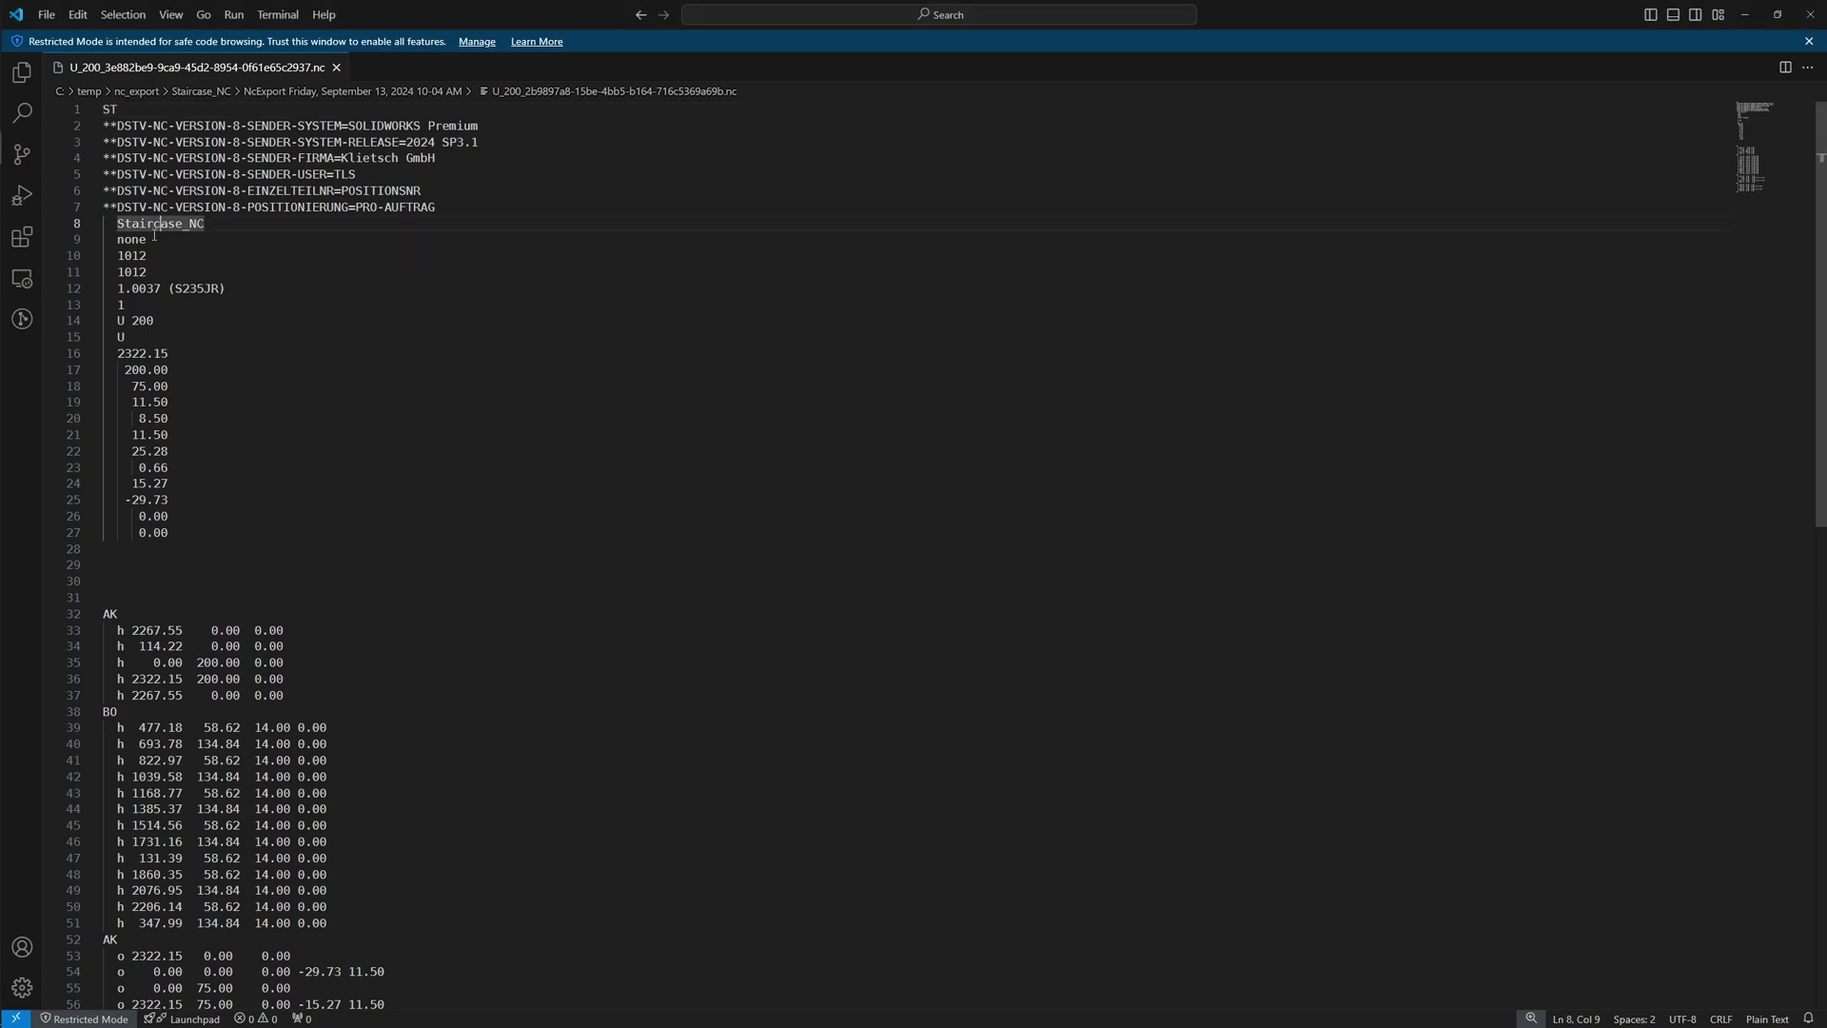
click(146, 287)
double_click(142, 319)
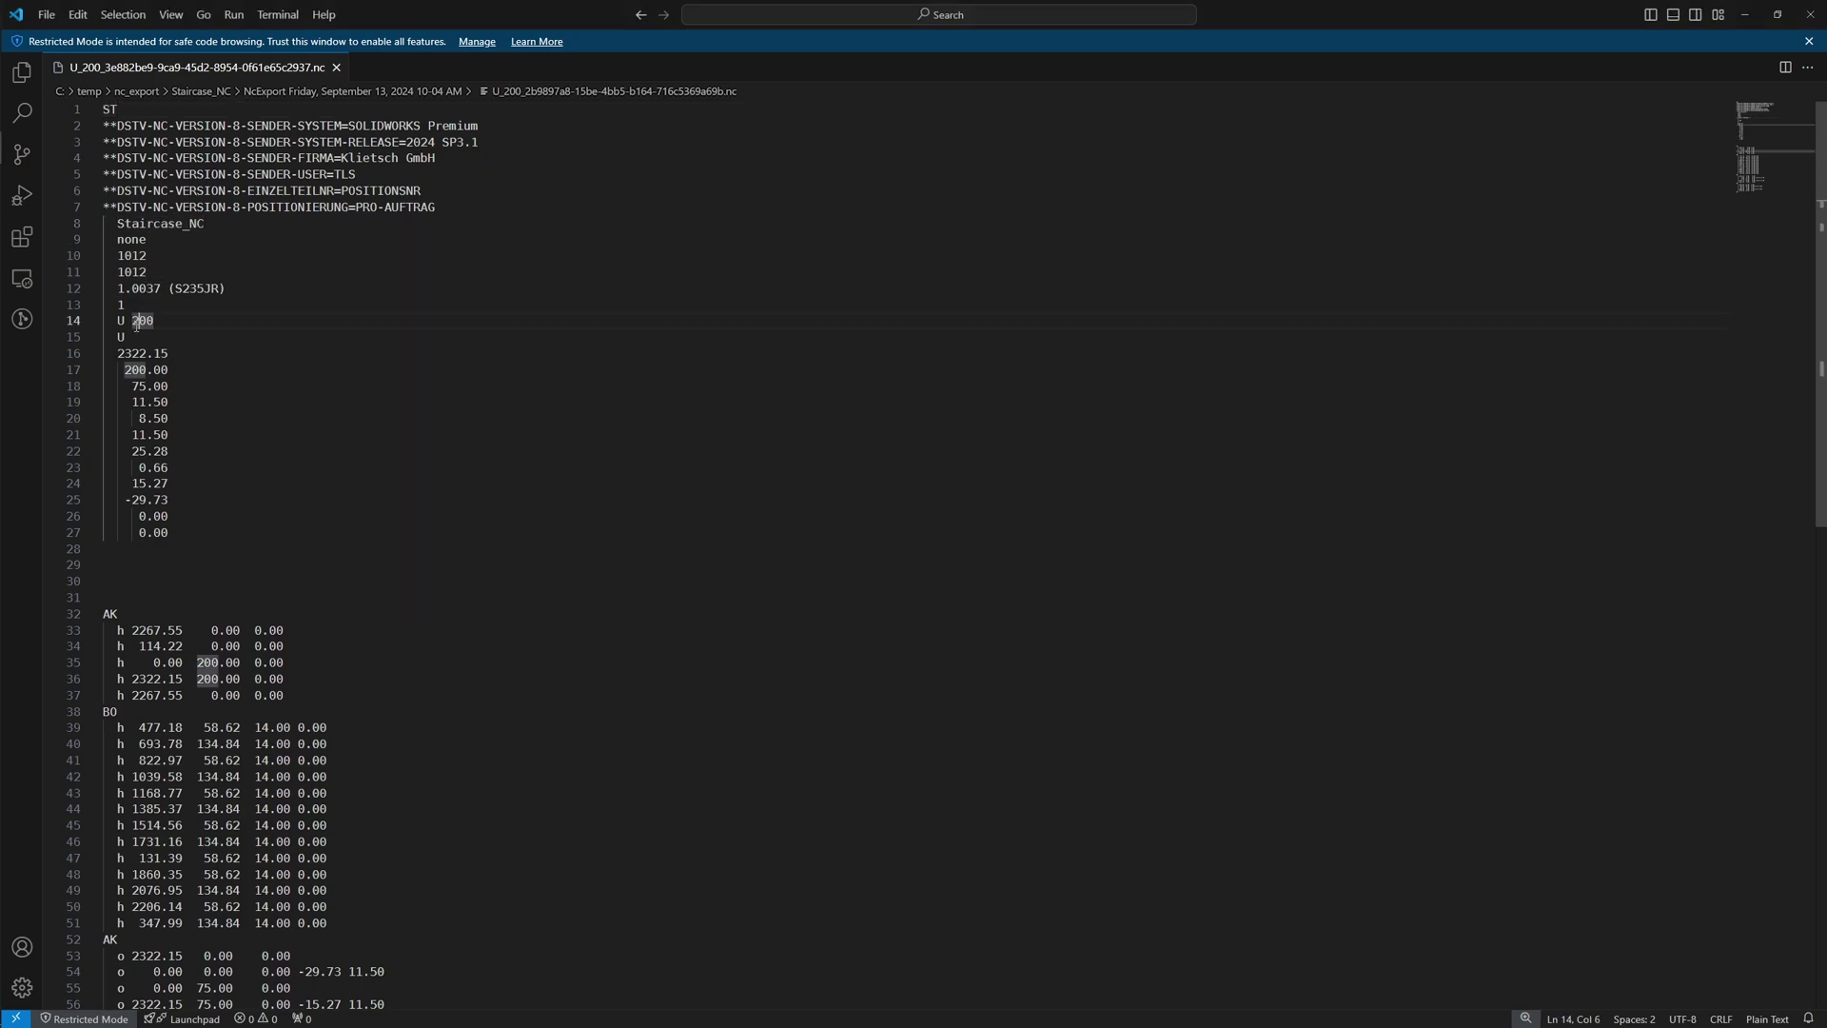
click(123, 336)
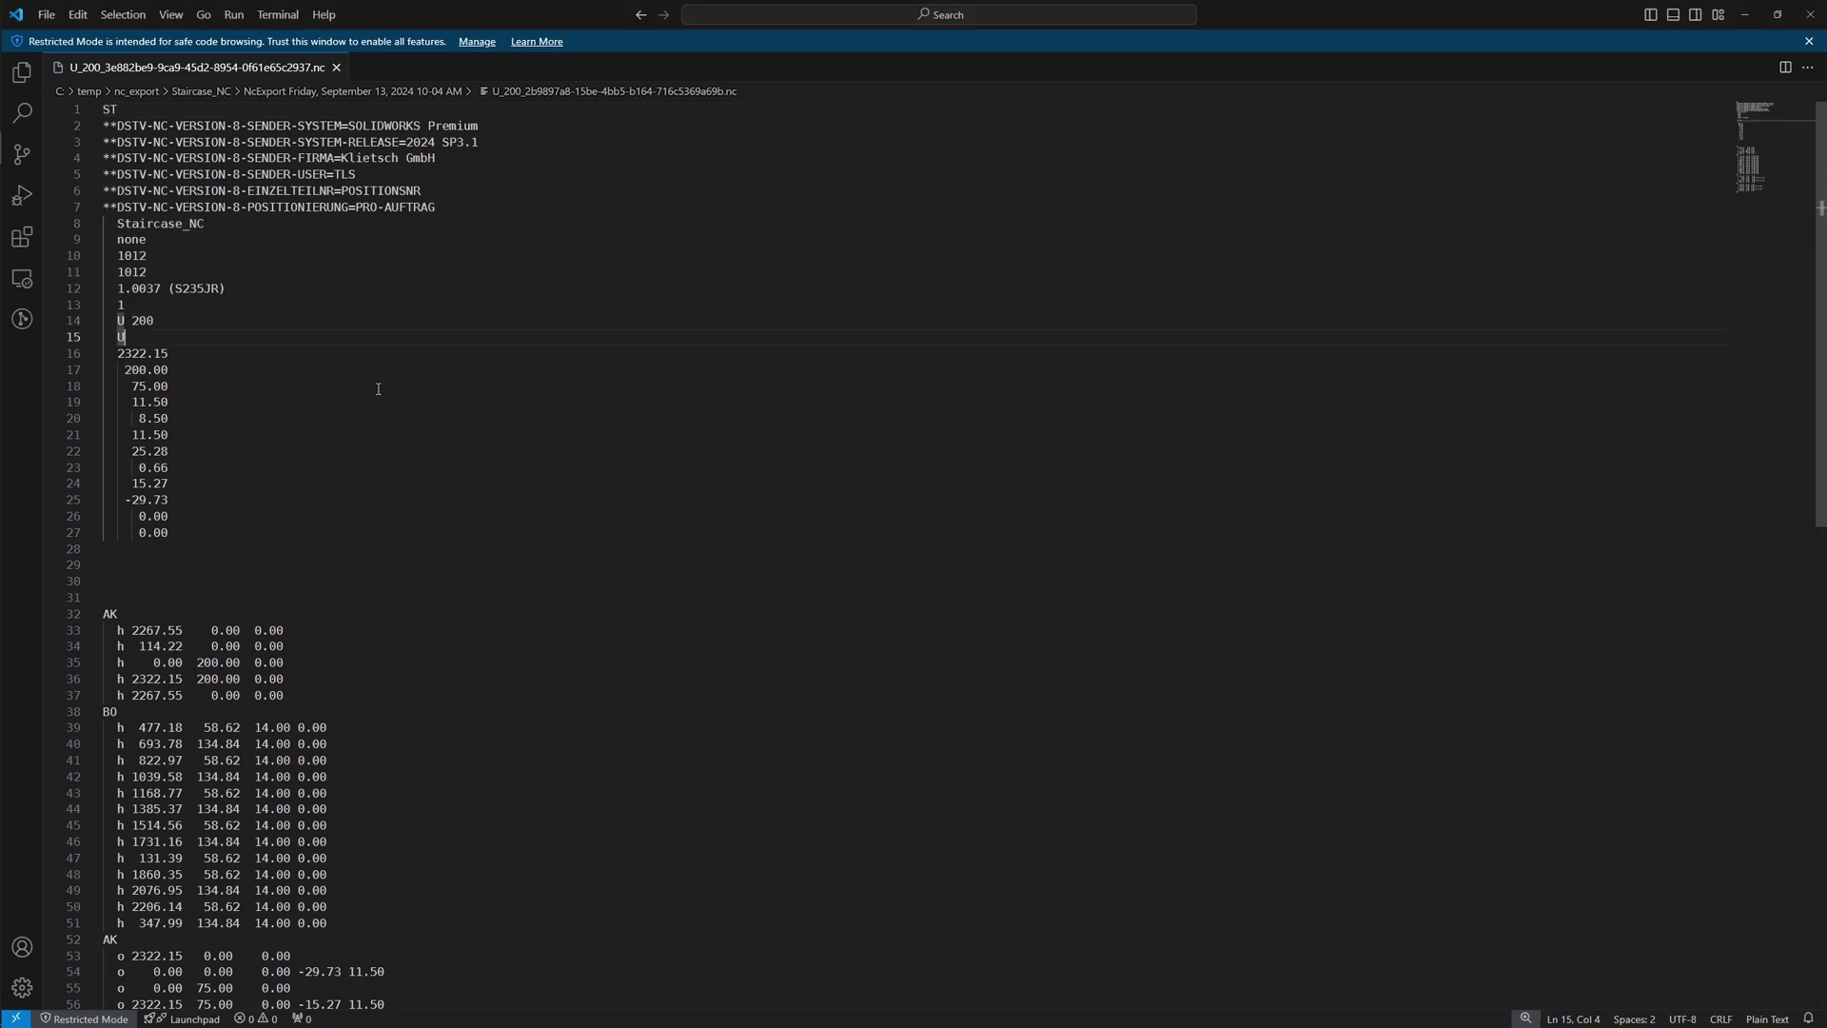
scroll(581, 422, down, 3)
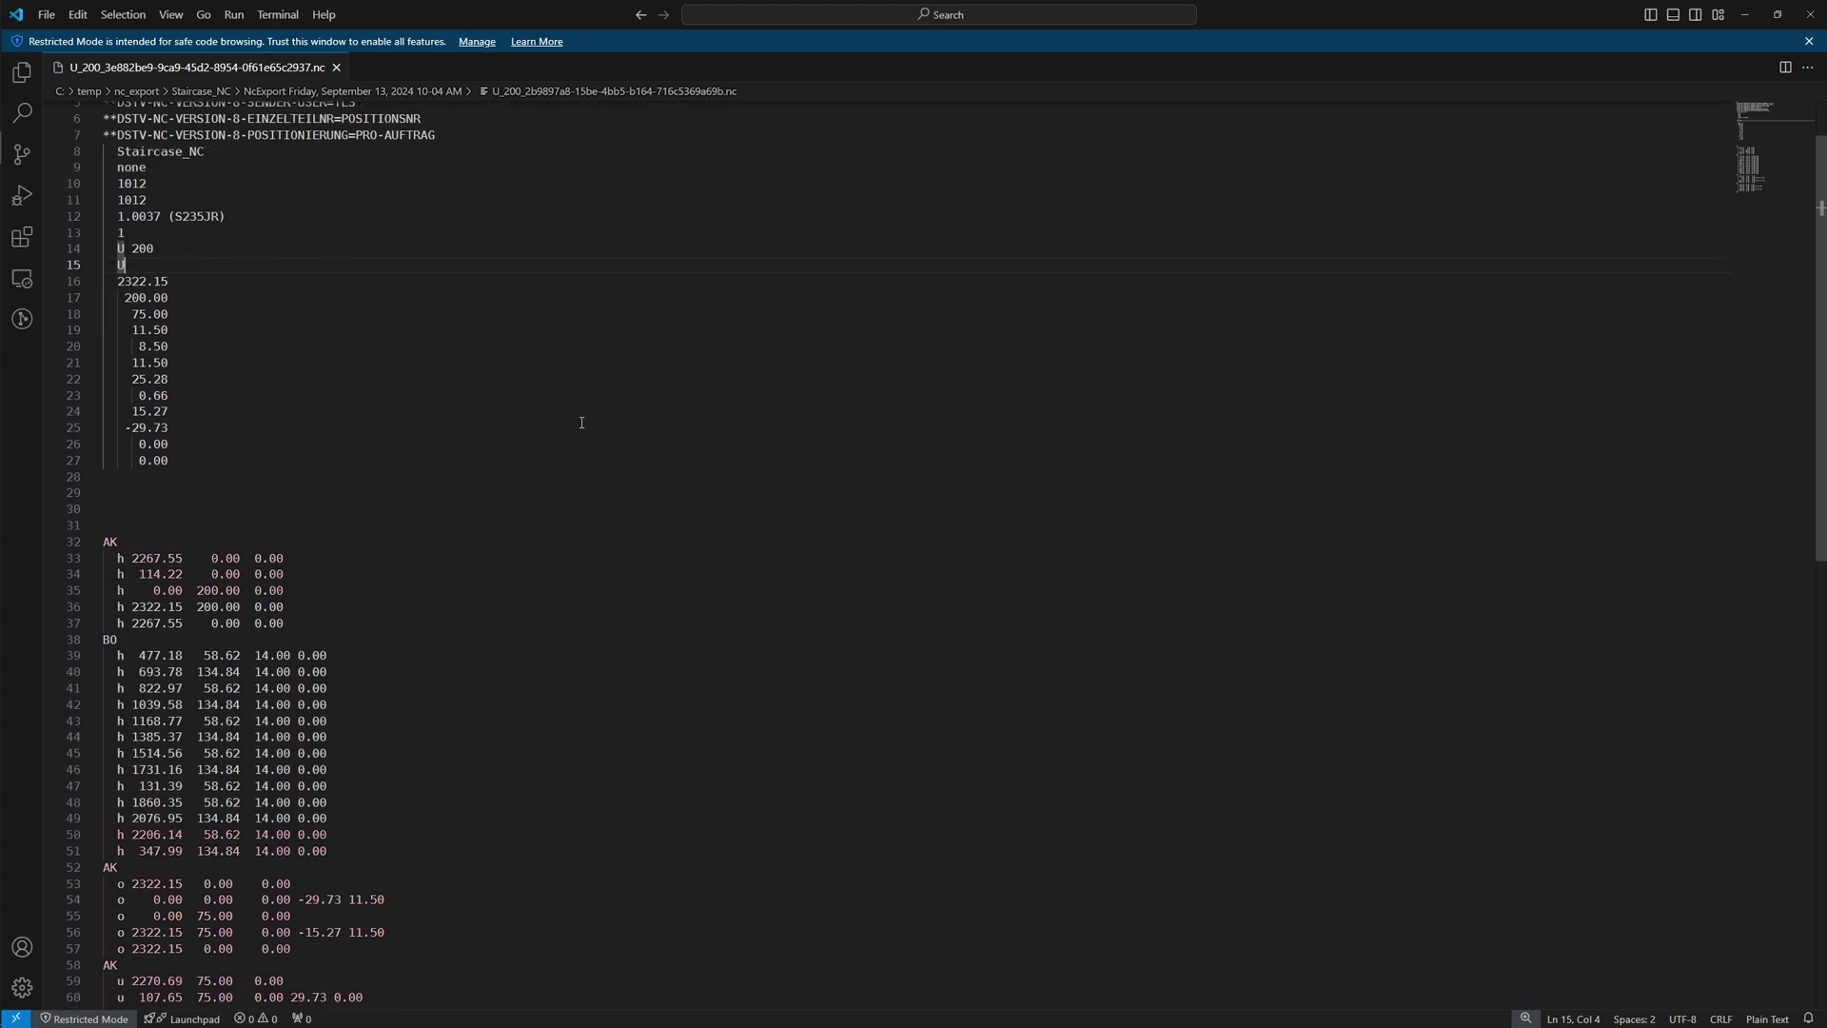
scroll(581, 424, down, 3)
scroll(581, 423, down, 3)
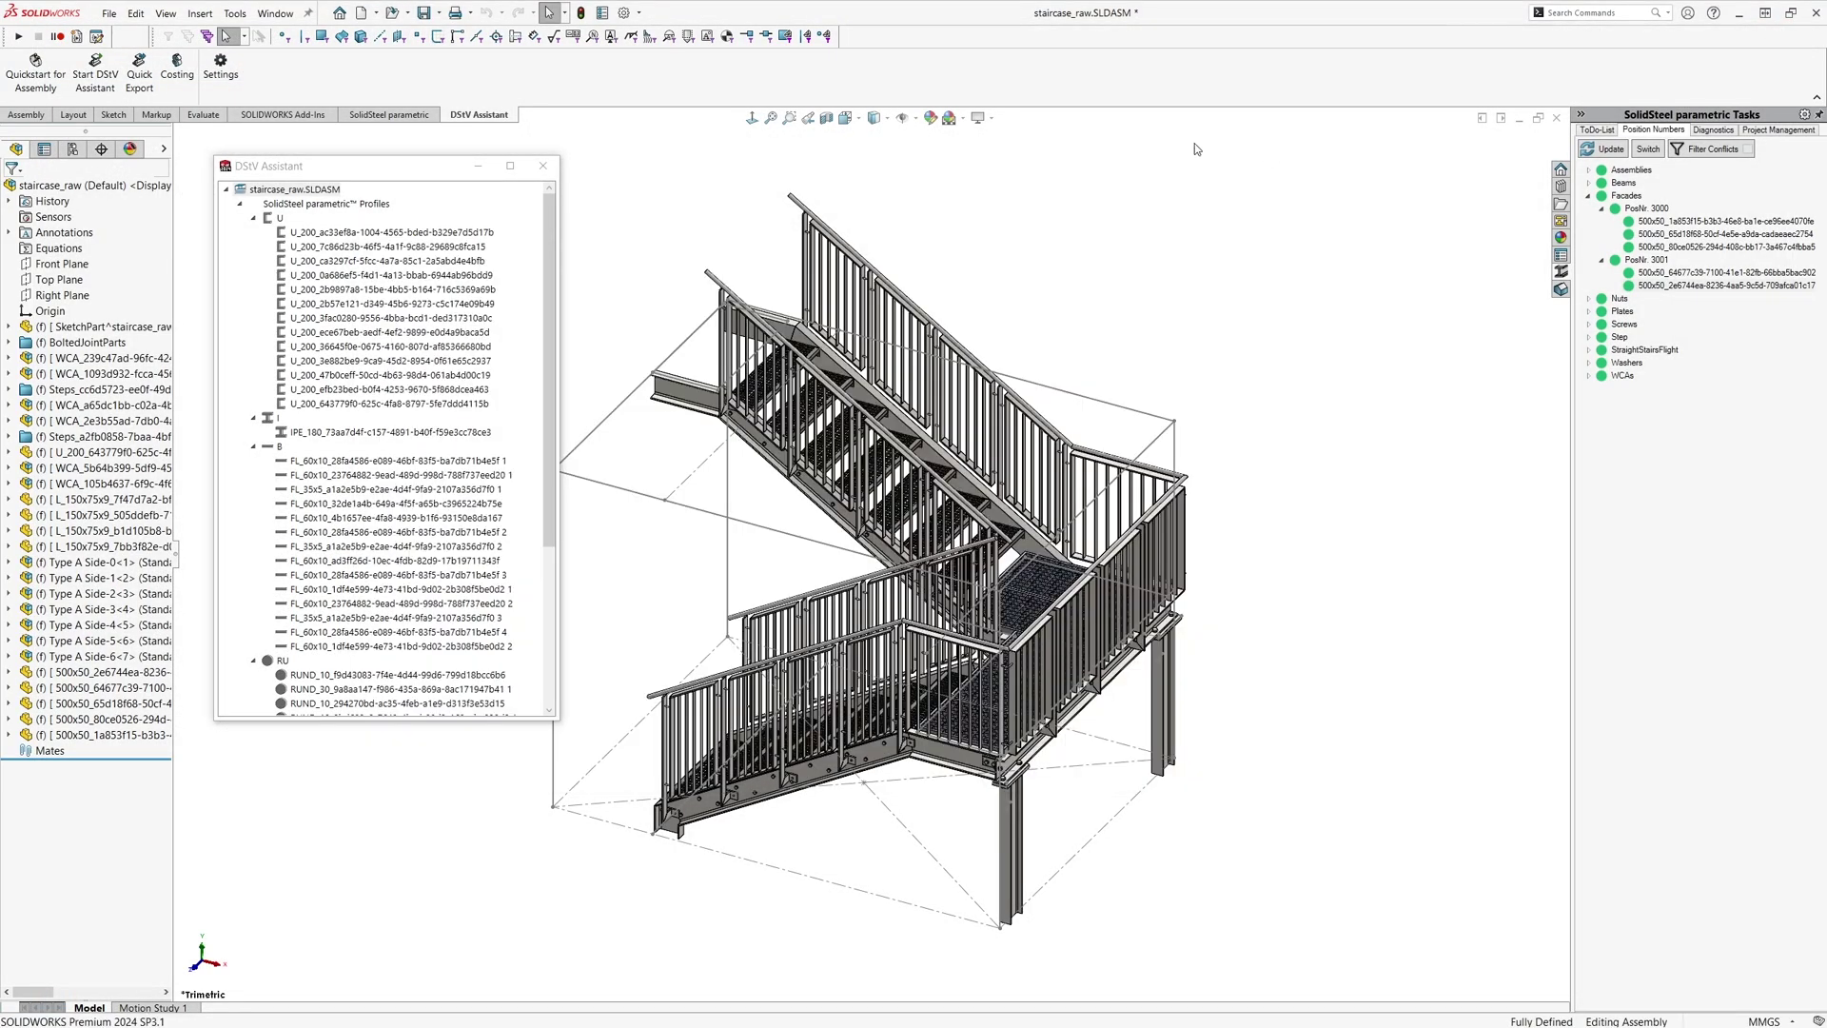
- Dismiss the floating DStV Assistant parts list window
click(546, 167)
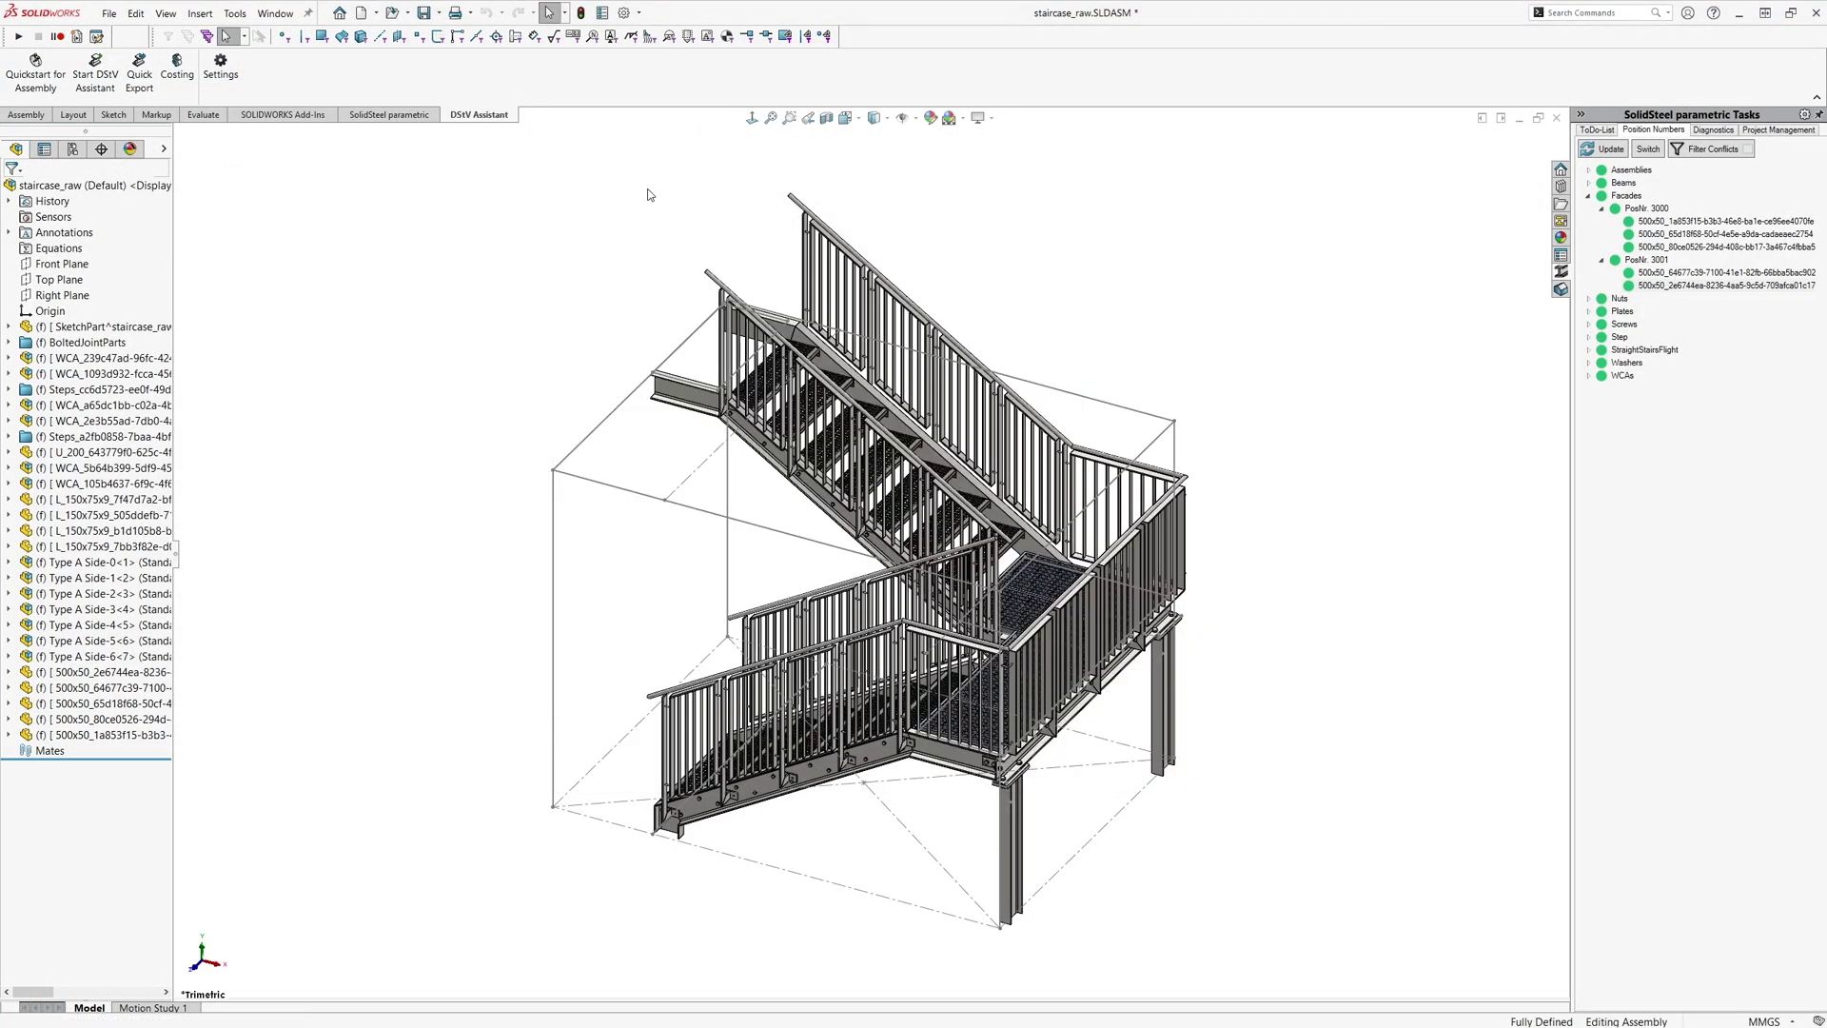